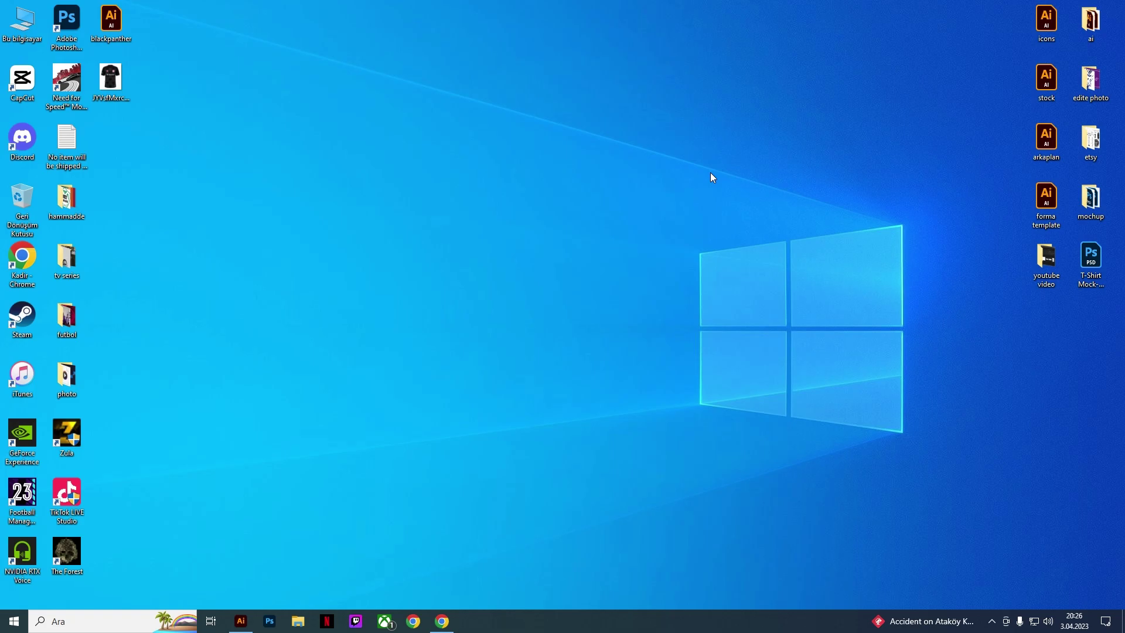
# Step: Open forma template.ai from the desktop and zoom out to view every jersey template
pyautogui.click(1037, 208)
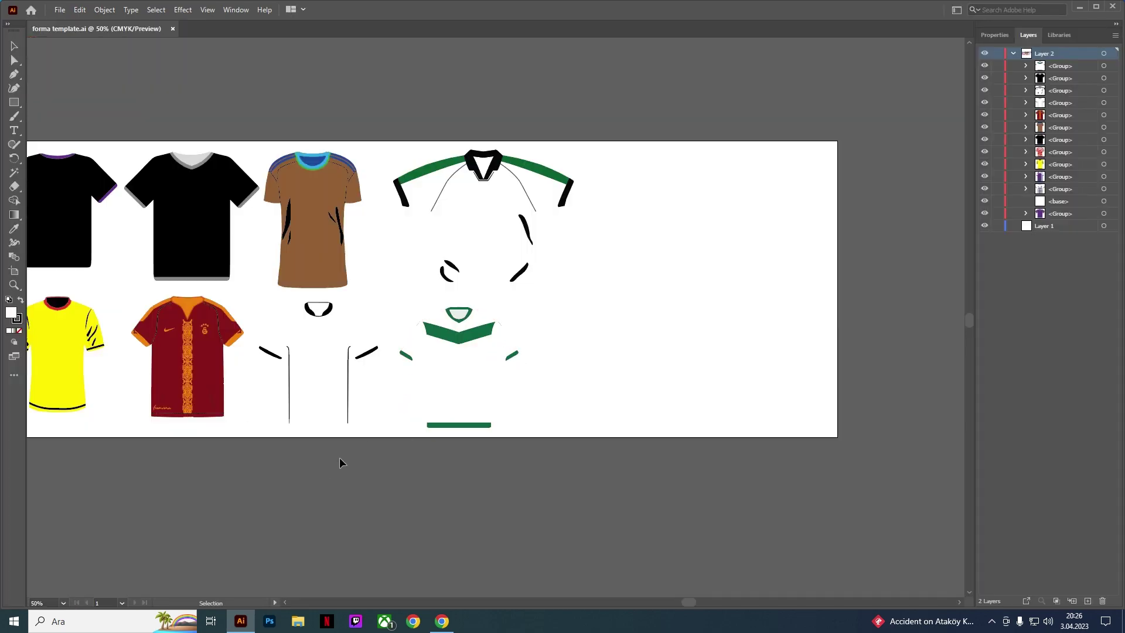
pyautogui.hscroll(-3, 292, 504)
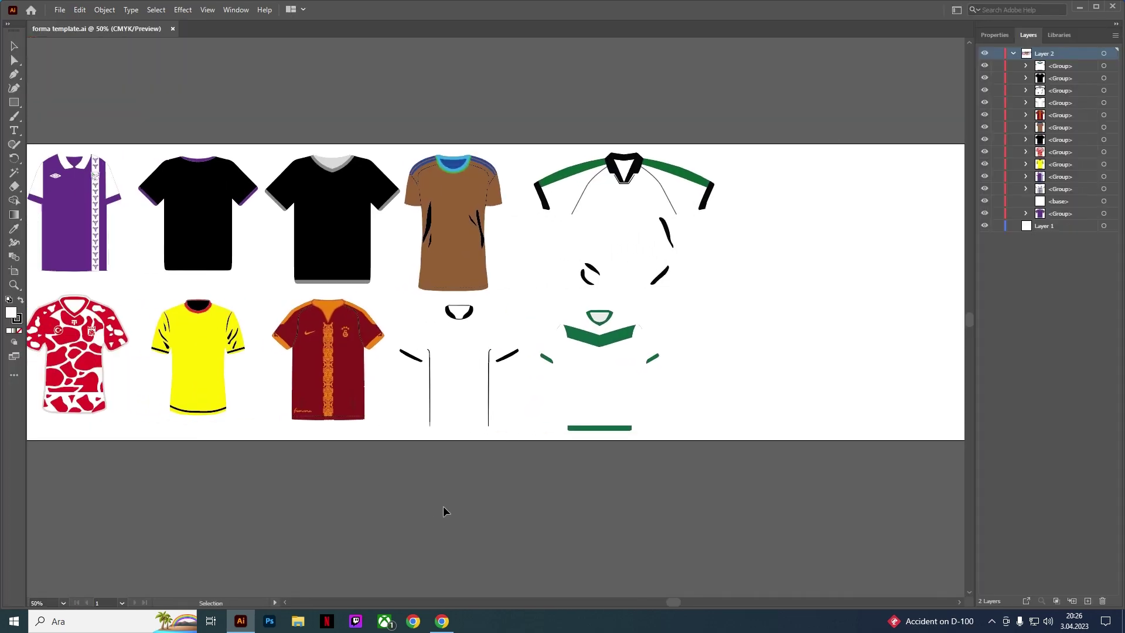
pyautogui.scroll(-1, 440, 504)
pyautogui.scroll(2, 314, 471)
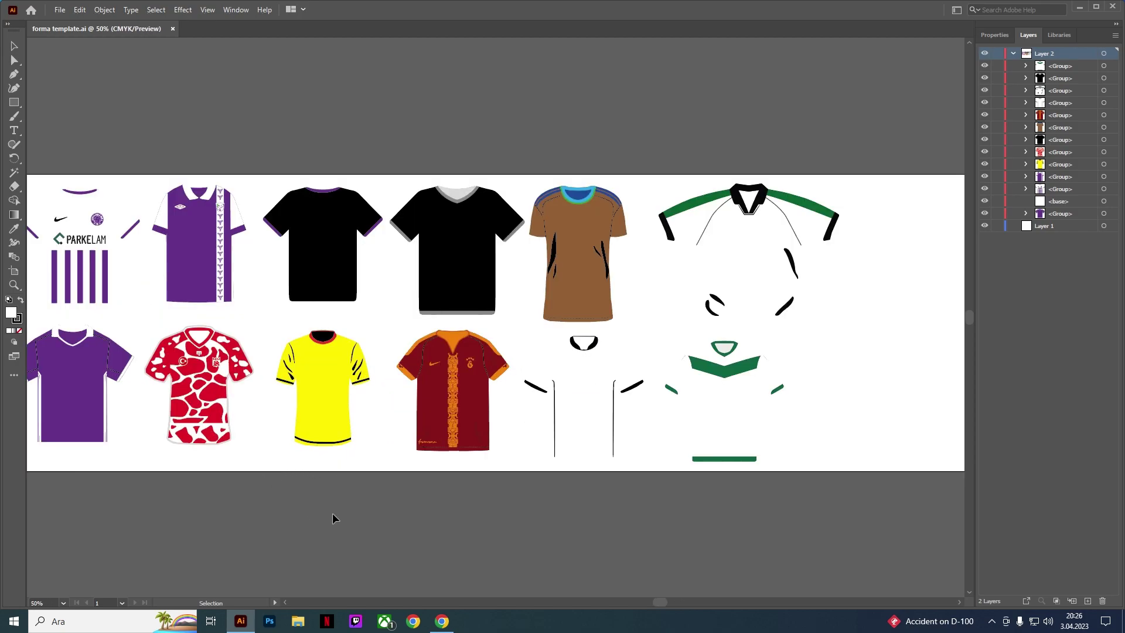
pyautogui.scroll(-1, 332, 512)
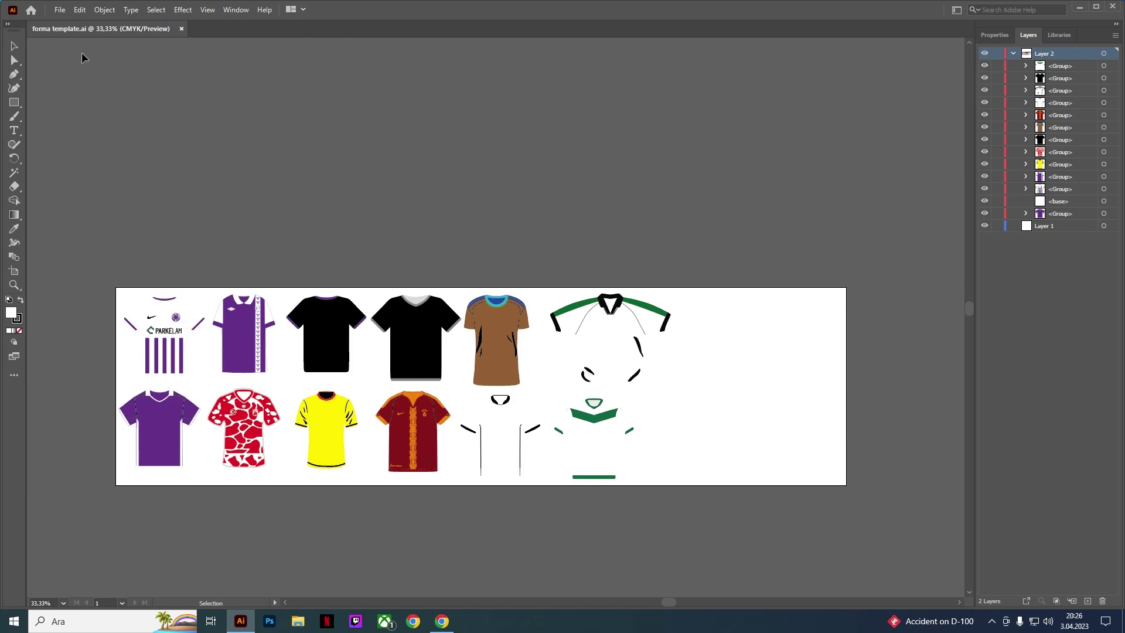
# Step: Create a new blank Untitled-1 document and close forma template.ai
pyautogui.click(59, 10)
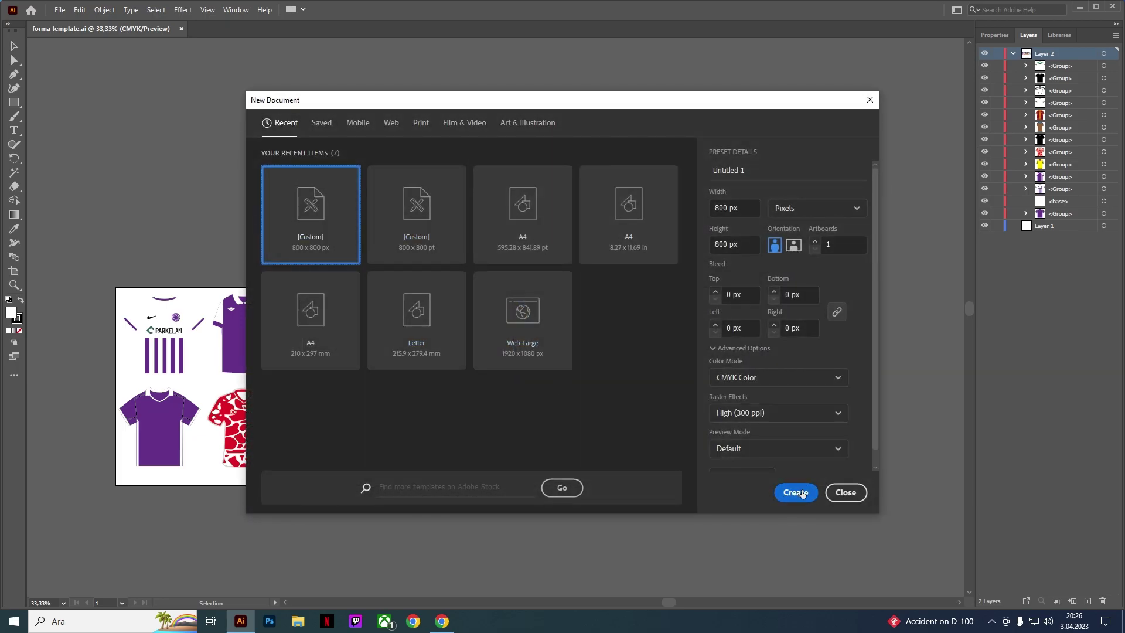
pyautogui.click(800, 492)
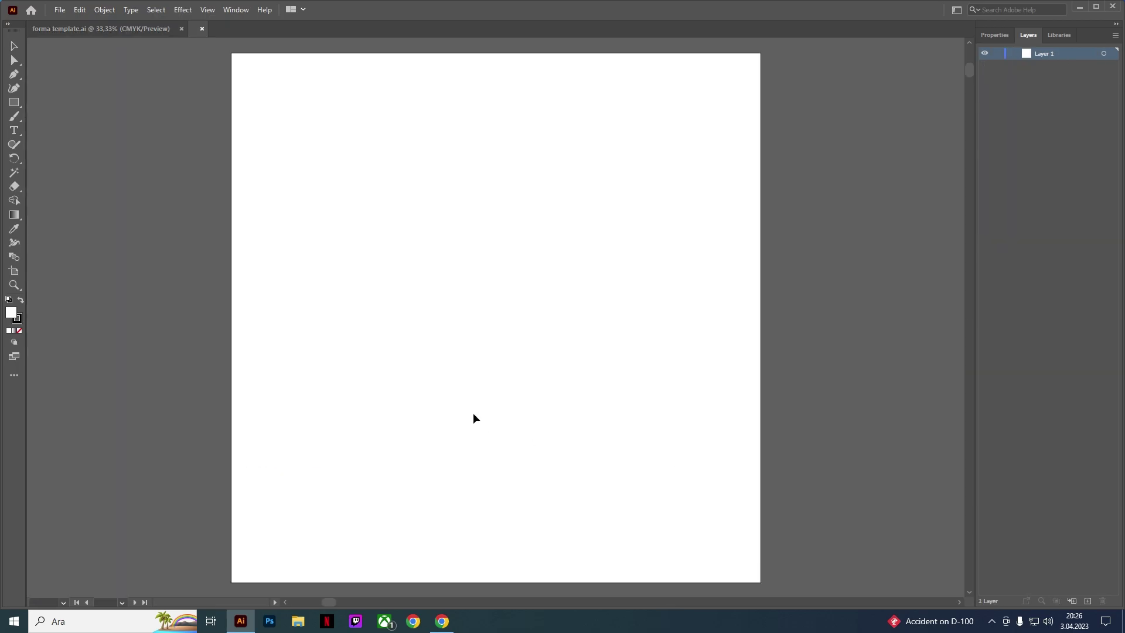
pyautogui.keyDown('alt'); pyautogui.scroll(-1, 564, 239); pyautogui.keyUp('alt')
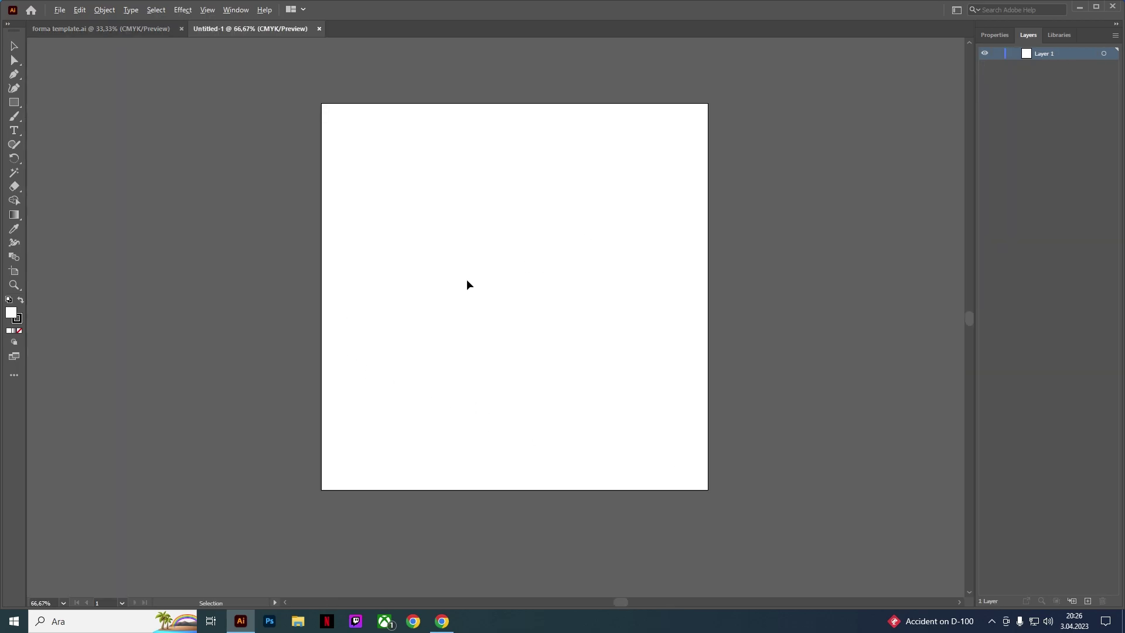
pyautogui.click(181, 28)
pyautogui.click(1080, 7)
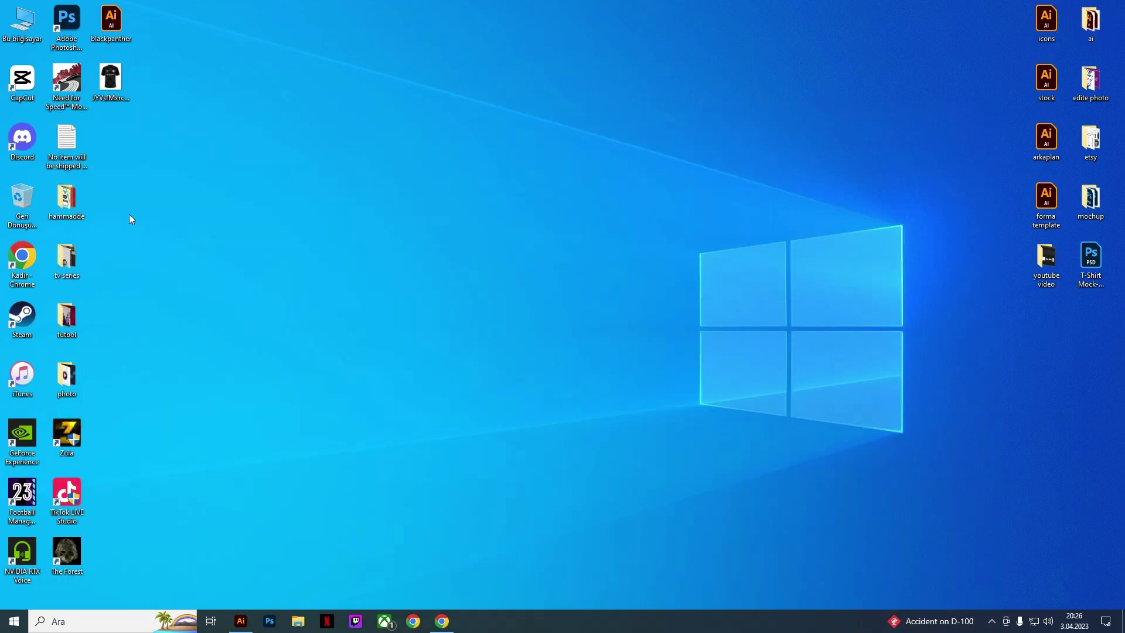
pyautogui.doubleClick(102, 83)
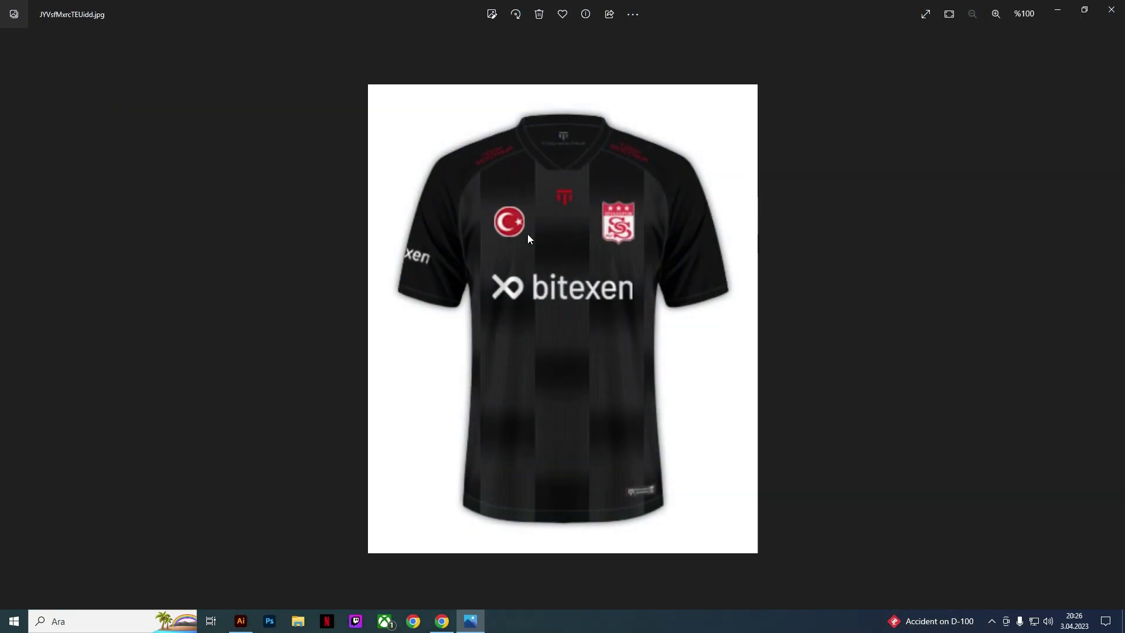
pyautogui.scroll(1, 505, 269)
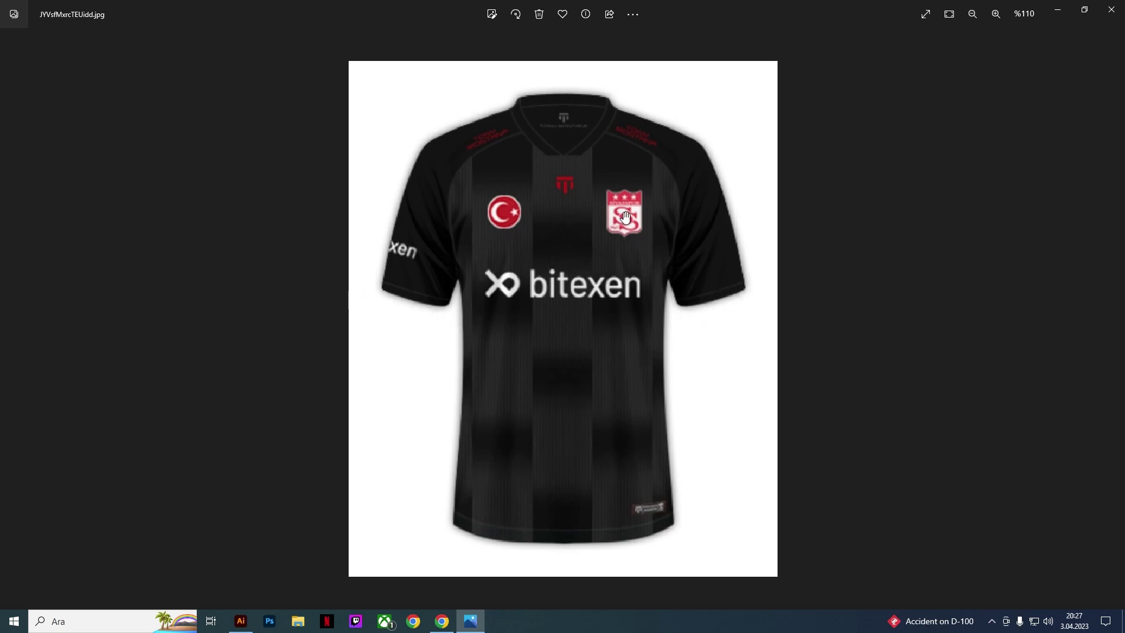
pyautogui.click(1111, 9)
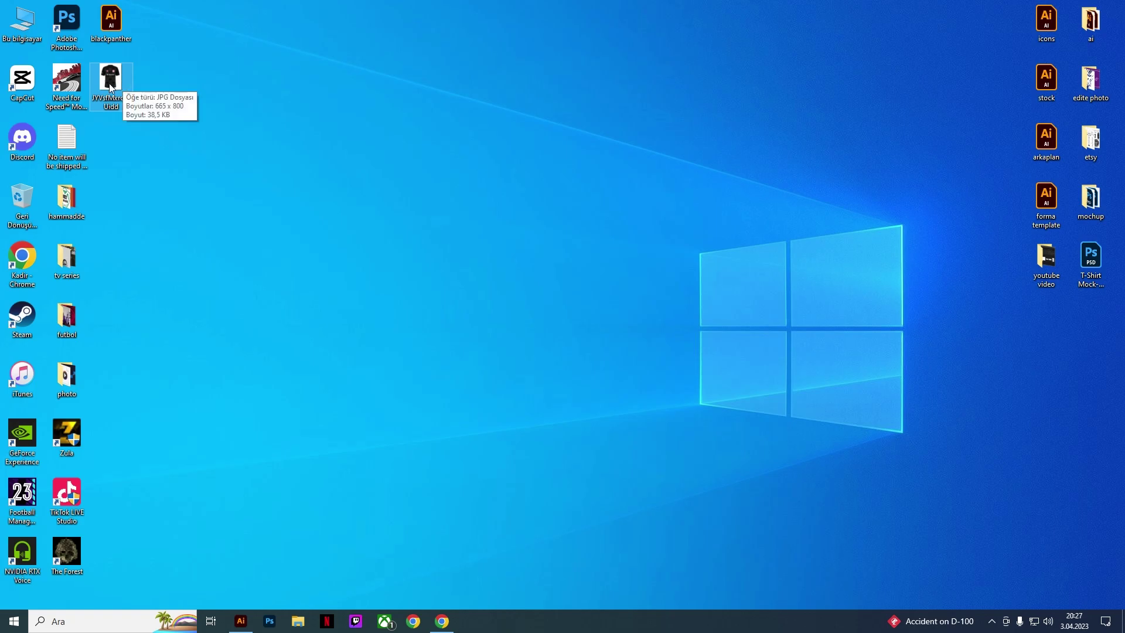
# Step: Place the black bitexen jersey photo in Untitled-1, scale it down and centre it
pyautogui.moveTo(123, 86)
pyautogui.mouseDown()
pyautogui.moveTo(115, 101)
pyautogui.moveTo(485, 296)
pyautogui.mouseUp()
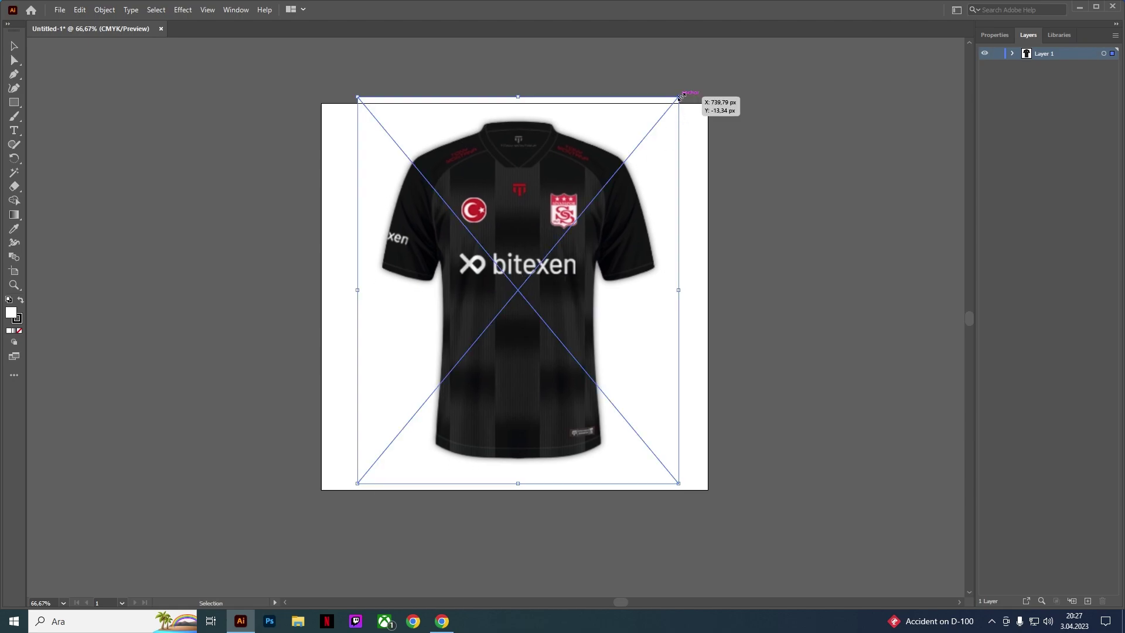
pyautogui.moveTo(680, 97)
pyautogui.mouseDown()
pyautogui.moveTo(481, 284)
pyautogui.moveTo(492, 288)
pyautogui.moveTo(655, 126)
pyautogui.mouseUp()
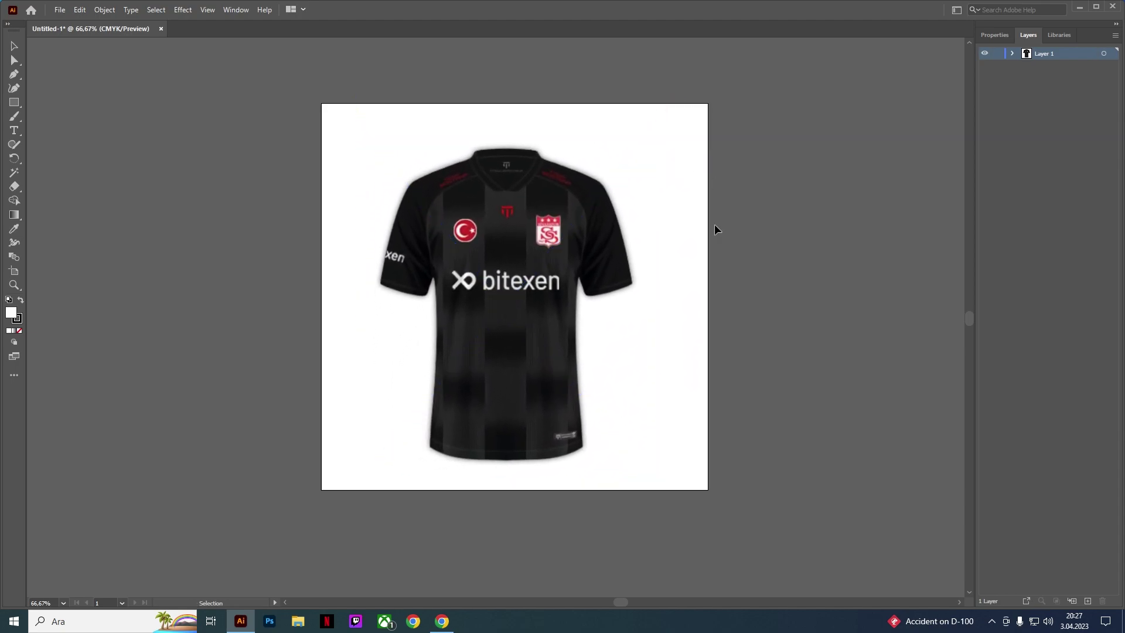
pyautogui.moveTo(521, 286); pyautogui.dragTo(528, 277)
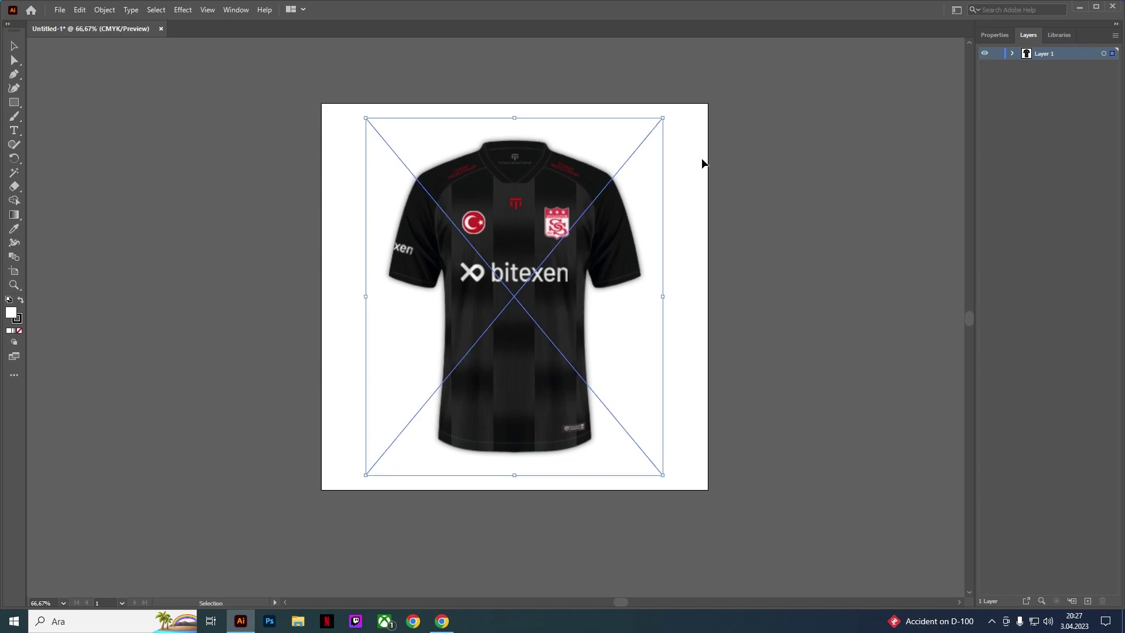
# Step: Make Layer 1 a template dimmed to 50%, and add an empty Layer 2 above it
pyautogui.doubleClick(1061, 54)
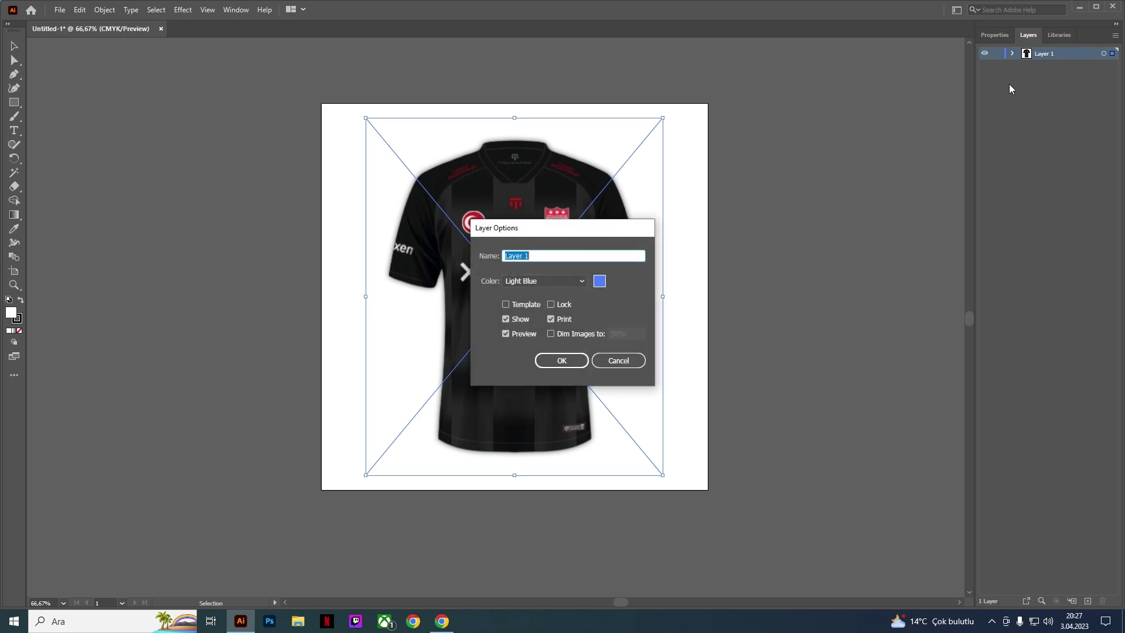
pyautogui.click(508, 307)
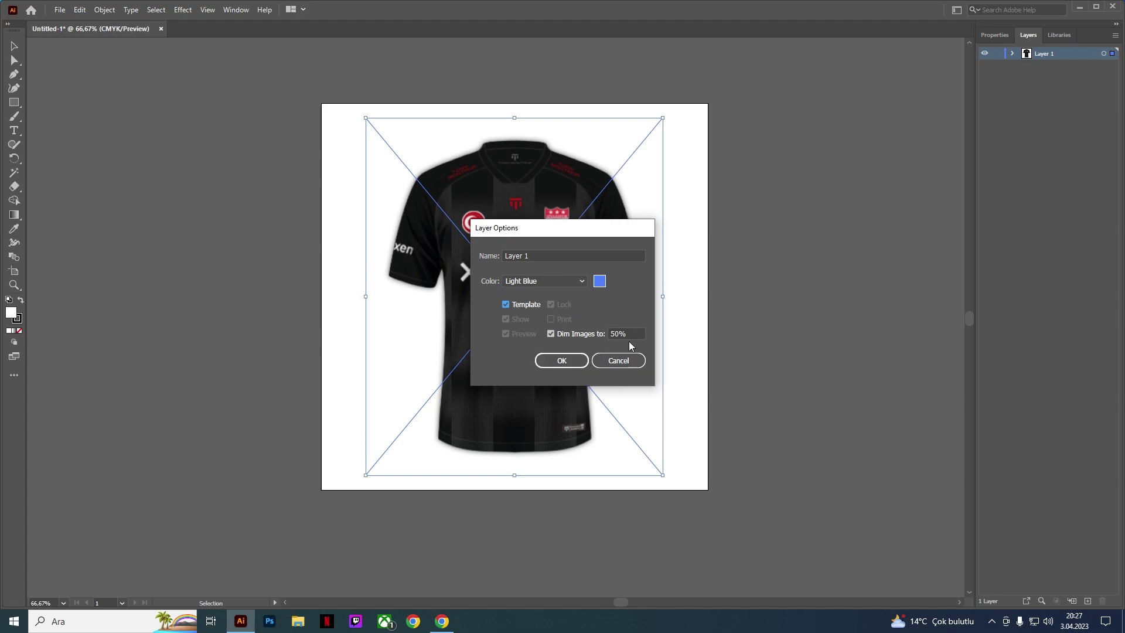
pyautogui.click(574, 359)
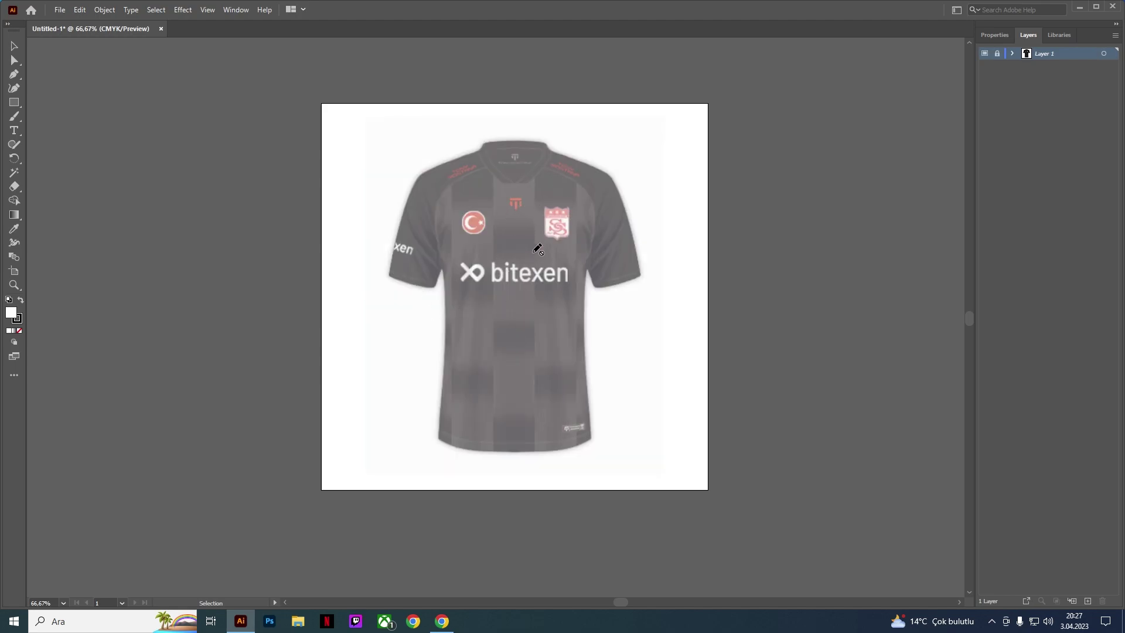
pyautogui.click(1087, 601)
# Step: Select the Pen tool and zoom in on the jersey's collar
pyautogui.click(14, 77)
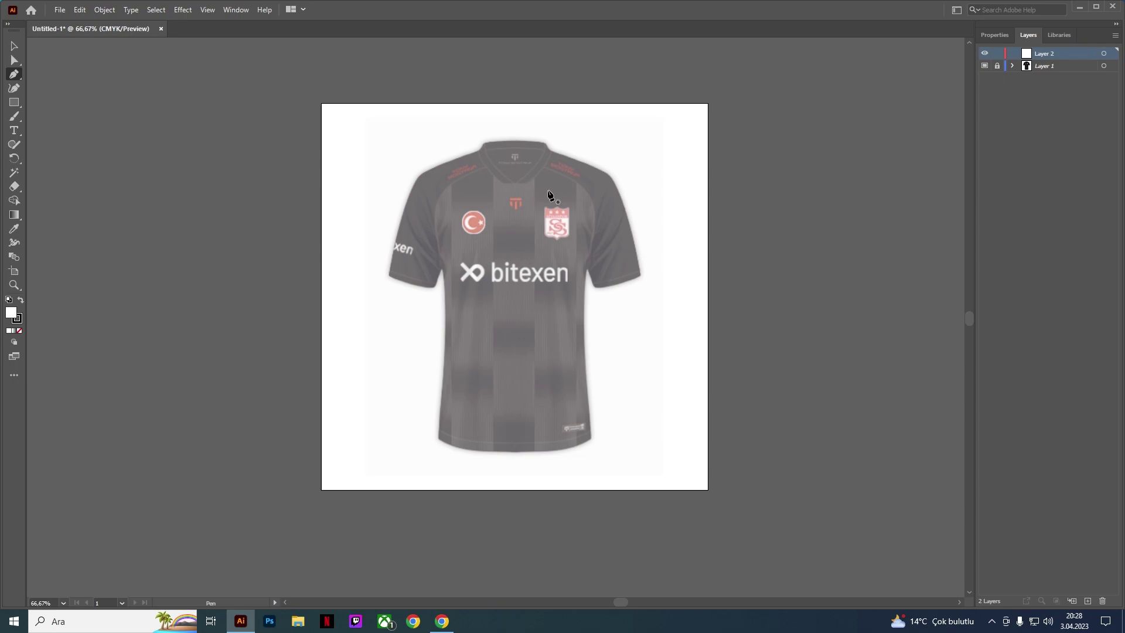
pyautogui.press('alt')
pyautogui.scroll(3, 561, 195)
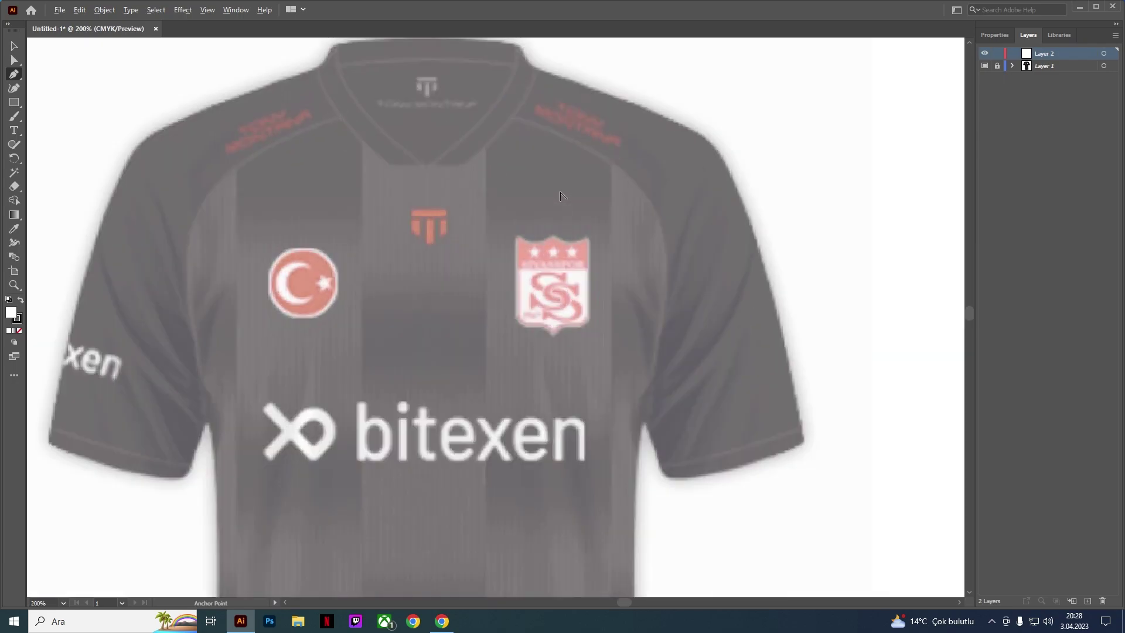
pyautogui.scroll(-4, 561, 196)
pyautogui.scroll(3, 561, 195)
pyautogui.scroll(-2, 561, 196)
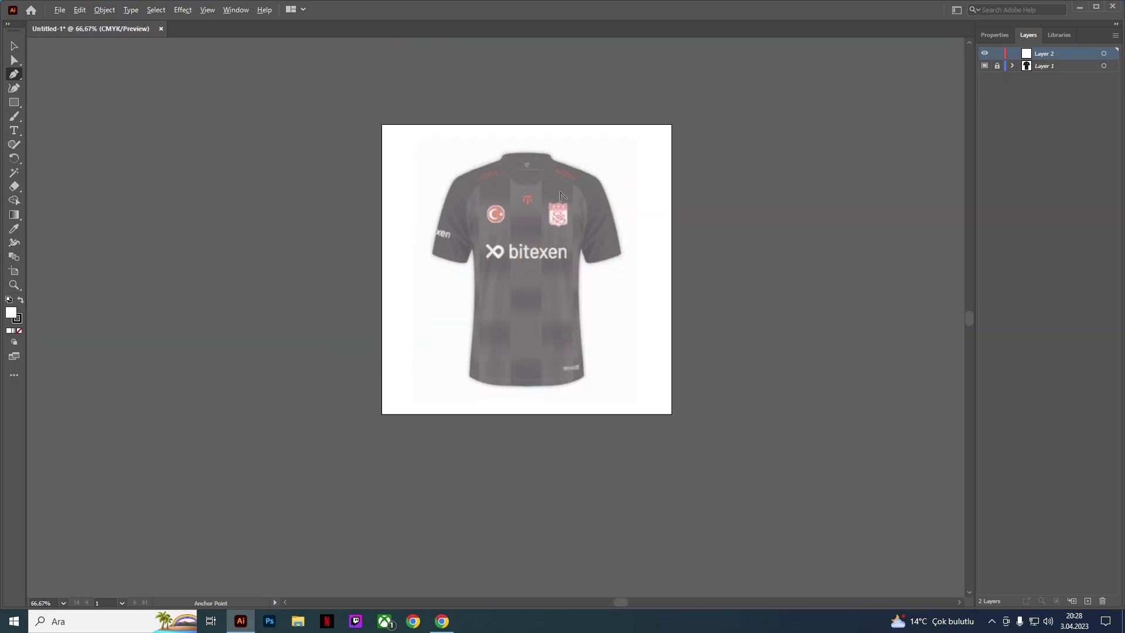
pyautogui.scroll(2, 561, 195)
pyautogui.scroll(4, 561, 195)
pyautogui.scroll(1, 561, 195)
pyautogui.scroll(-4, 561, 195)
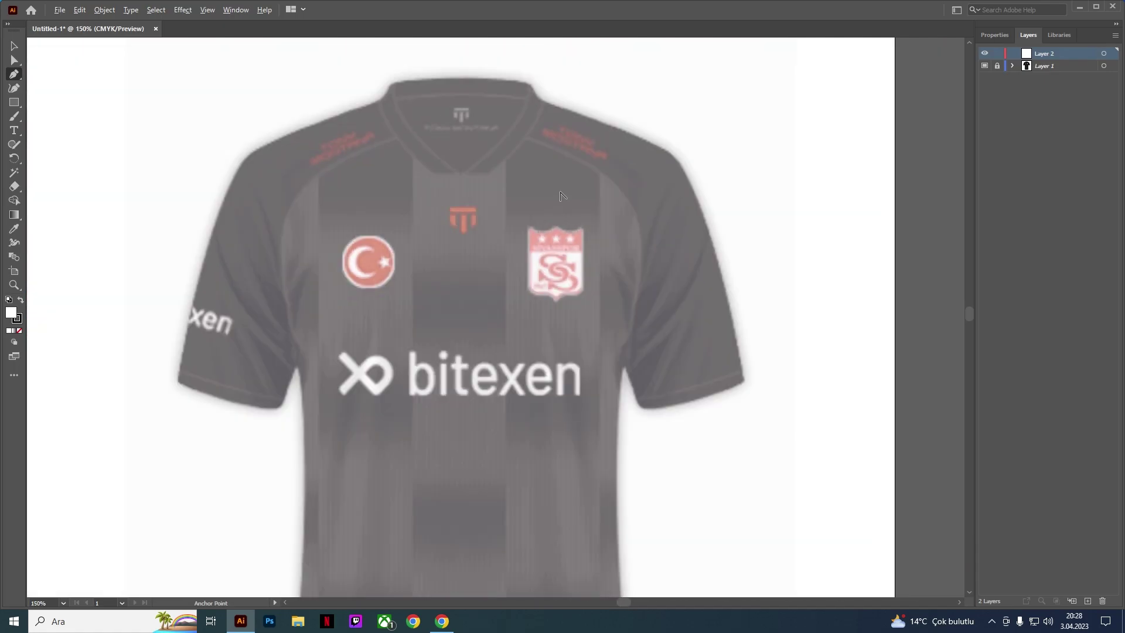
pyautogui.scroll(2, 561, 195)
pyautogui.scroll(2, 560, 195)
pyautogui.scroll(-2, 561, 195)
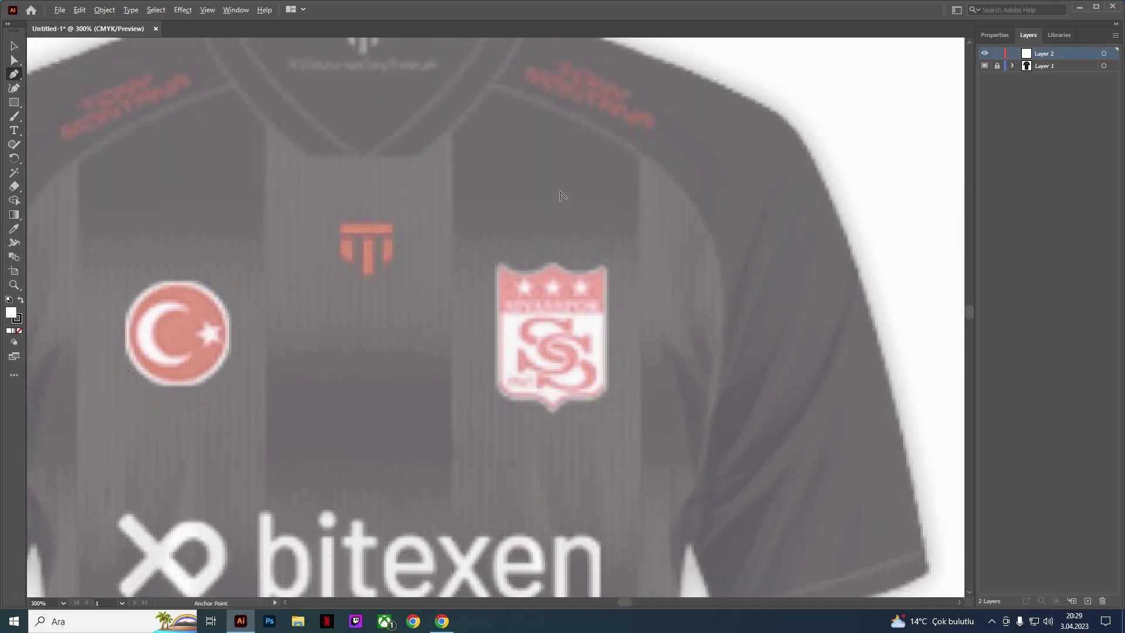
pyautogui.scroll(-1, 561, 195)
pyautogui.scroll(1, 408, 75)
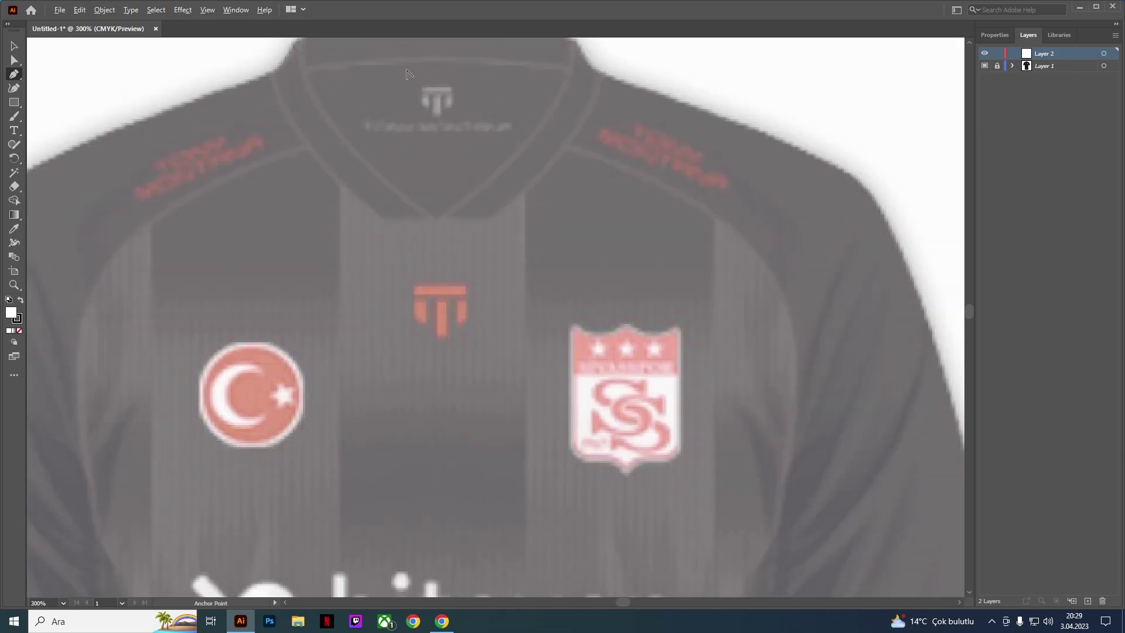
pyautogui.scroll(-3, 408, 76)
pyautogui.scroll(1, 410, 82)
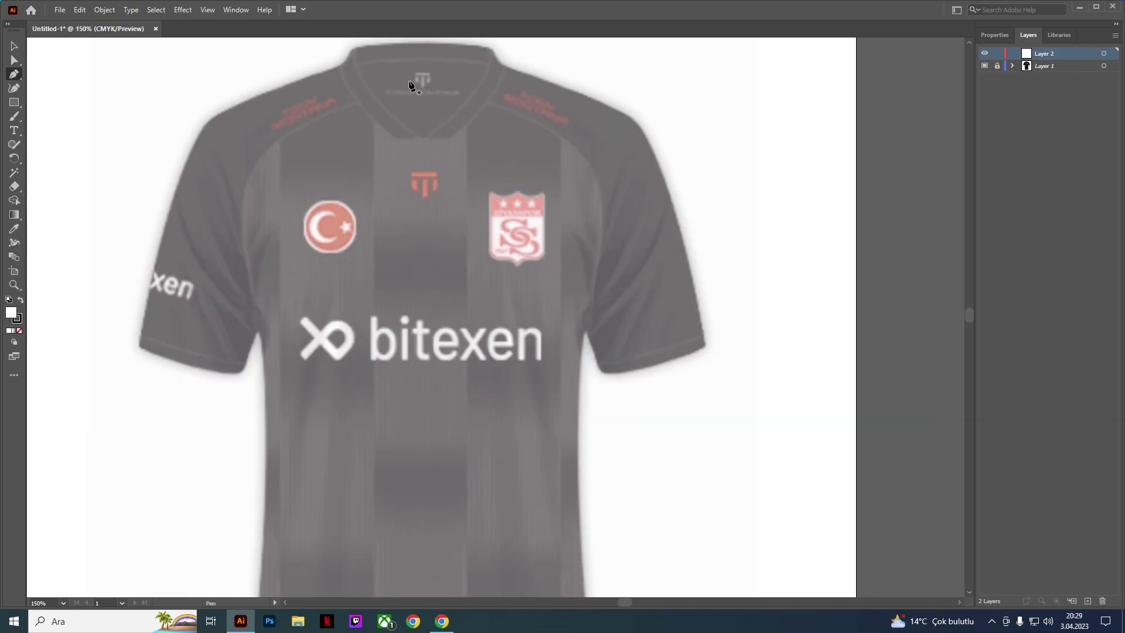
# Step: Pan to the collar and draw the first Pen segment from the collar top to its left corner
pyautogui.press('space')
pyautogui.moveTo(327, 113)
pyautogui.mouseDown()
pyautogui.moveTo(409, 221)
pyautogui.moveTo(428, 226)
pyautogui.moveTo(532, 194)
pyautogui.moveTo(334, 193)
pyautogui.moveTo(376, 332)
pyautogui.moveTo(439, 223)
pyautogui.moveTo(378, 235)
pyautogui.mouseUp()
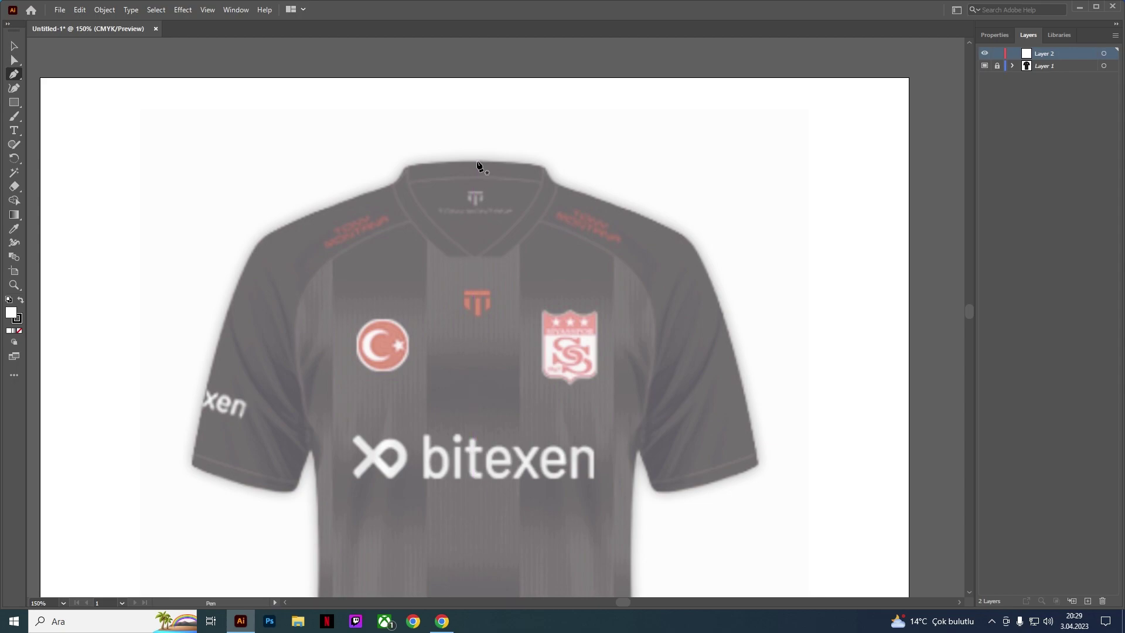
pyautogui.click(477, 161)
pyautogui.scroll(2, 405, 169)
pyautogui.scroll(1, 406, 170)
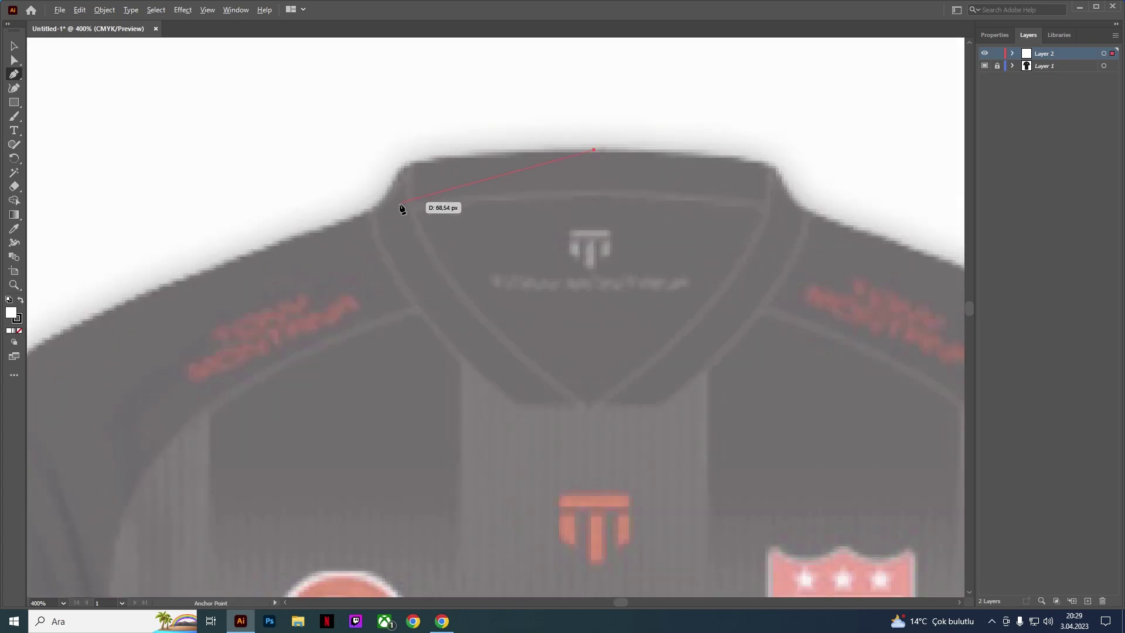
pyautogui.click(412, 164)
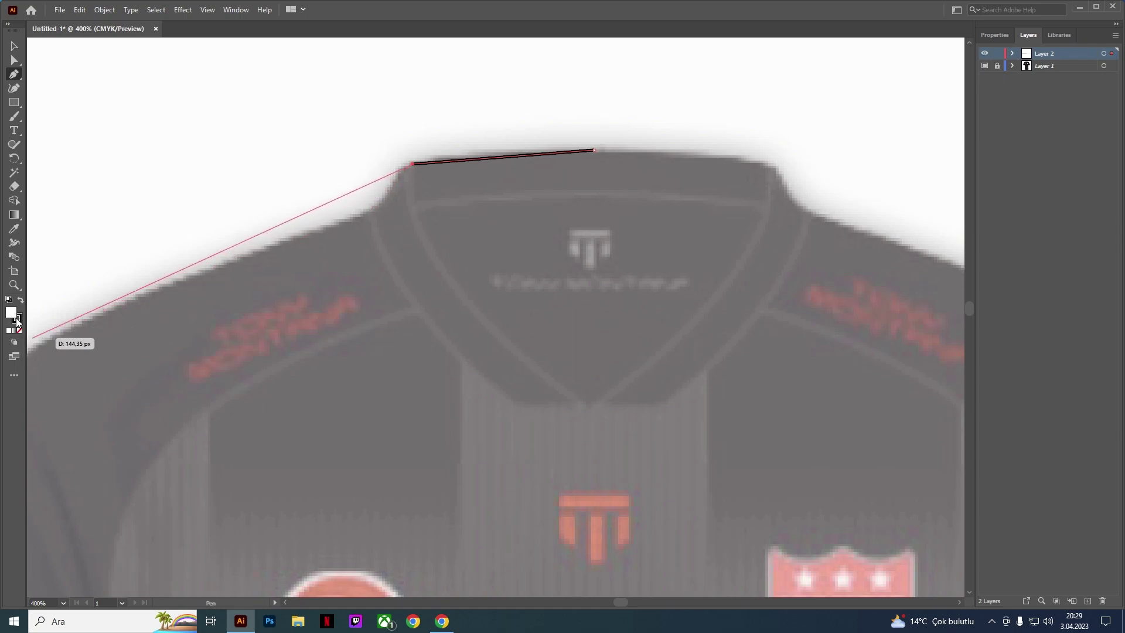
# Step: Set the path's fill and stroke to None and add an anchor where collar meets shoulder
pyautogui.click(19, 330)
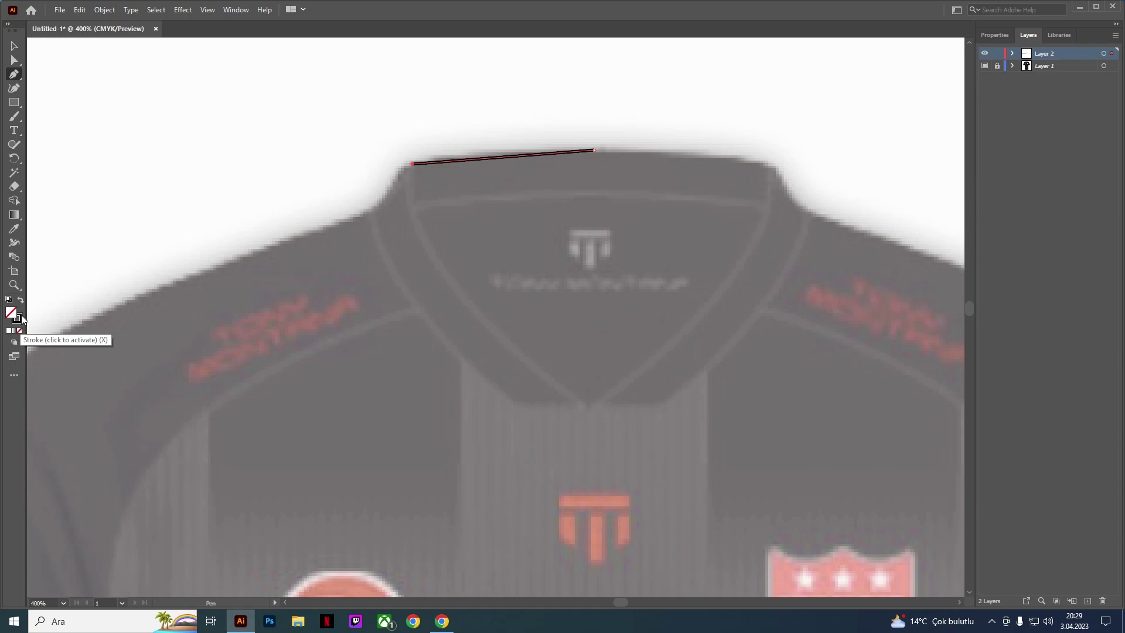
pyautogui.click(19, 318)
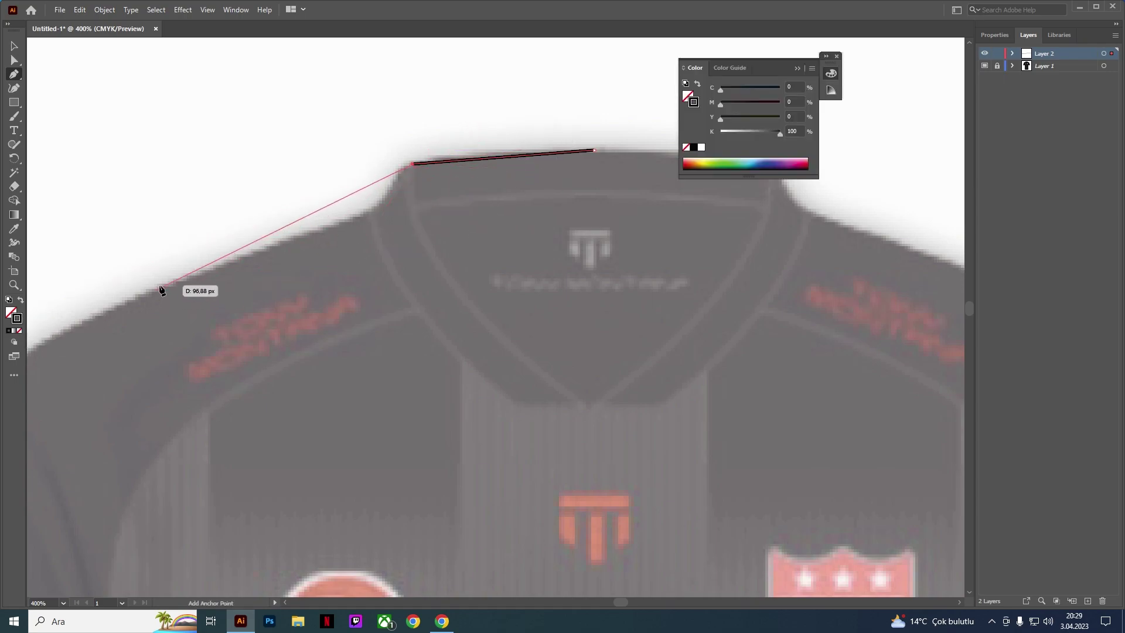
pyautogui.click(20, 332)
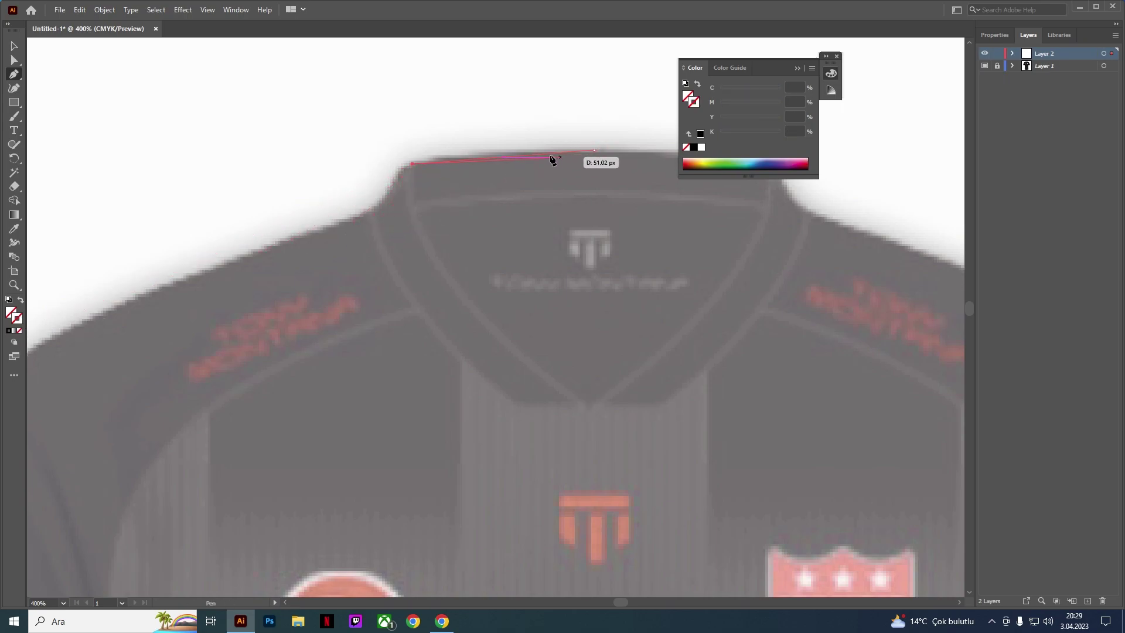
pyautogui.click(362, 220)
# Step: Curve the path around the neck-shoulder join and extend it down the left shoulder
pyautogui.moveTo(349, 220); pyautogui.dragTo(379, 218)
pyautogui.moveTo(262, 223)
pyautogui.mouseDown()
pyautogui.moveTo(280, 239)
pyautogui.moveTo(314, 237)
pyautogui.mouseUp()
pyautogui.moveTo(325, 229); pyautogui.dragTo(326, 233)
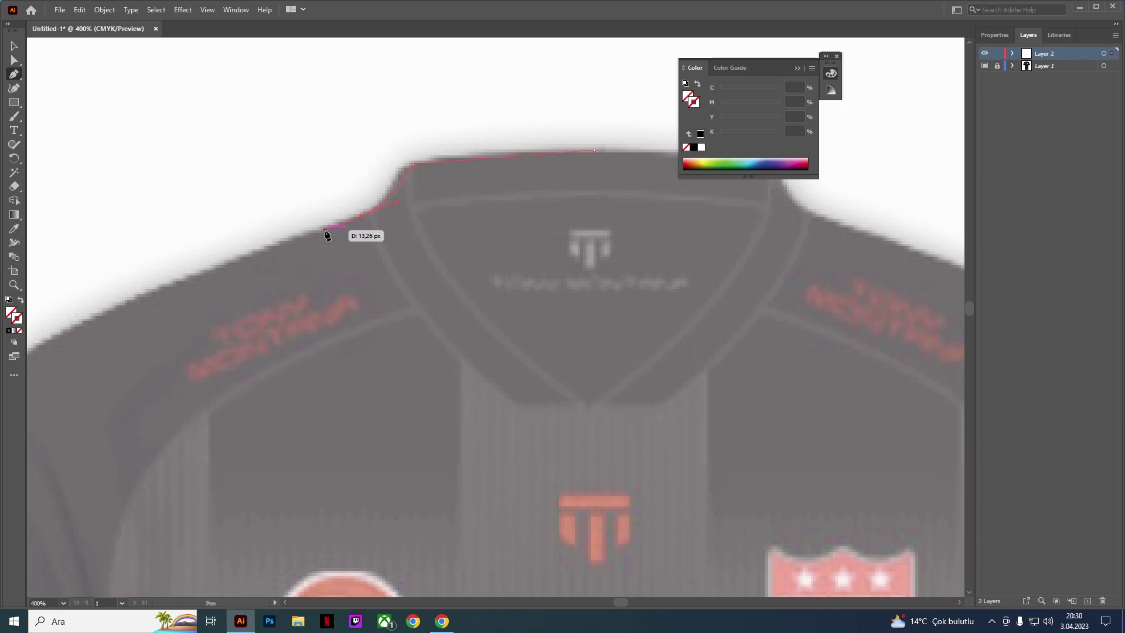
pyautogui.hotkey('ctrl', 'z')
pyautogui.moveTo(352, 217); pyautogui.dragTo(332, 226)
pyautogui.click(236, 260)
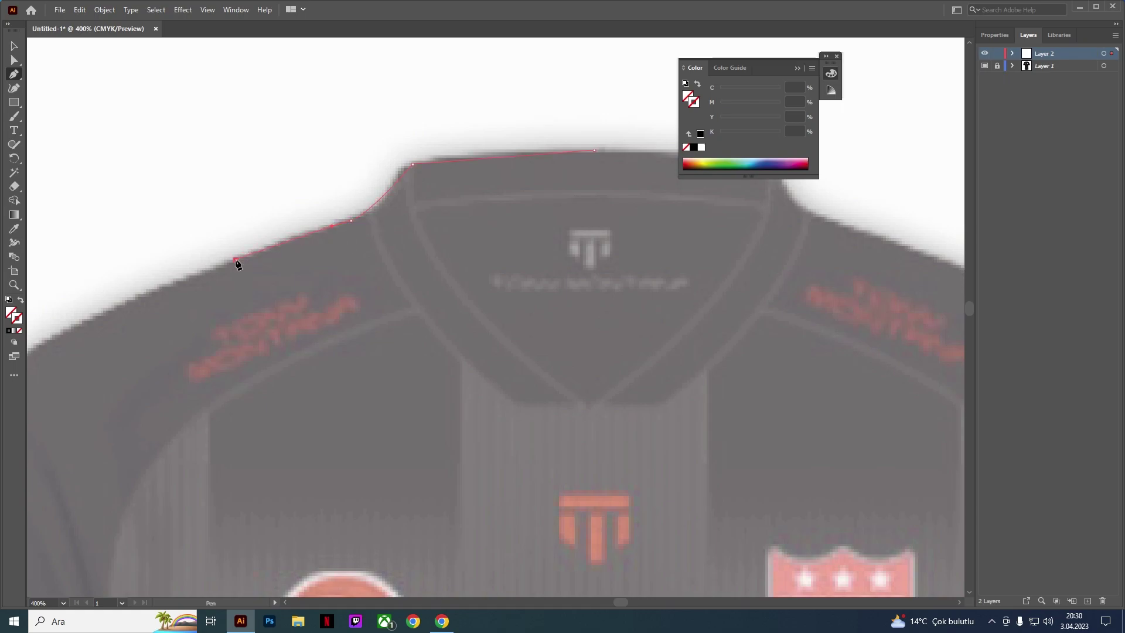
pyautogui.click(130, 301)
# Step: Continue the outline with curved points down the shoulder edge toward the left sleeve
pyautogui.press('space')
pyautogui.moveTo(103, 355); pyautogui.dragTo(354, 233)
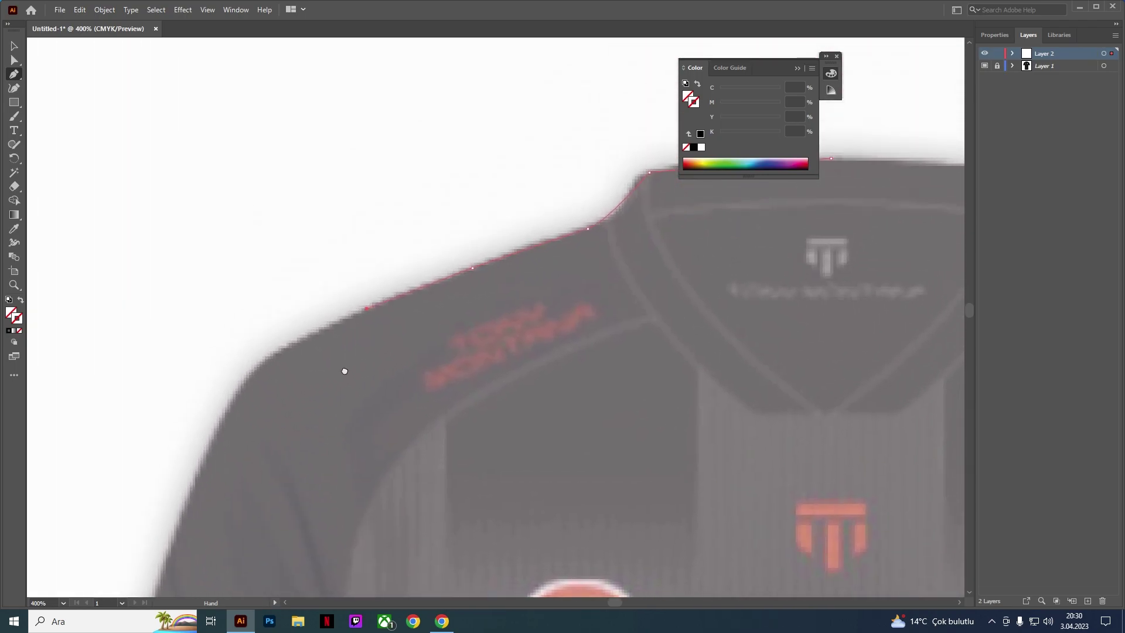
pyautogui.moveTo(354, 234); pyautogui.dragTo(354, 304)
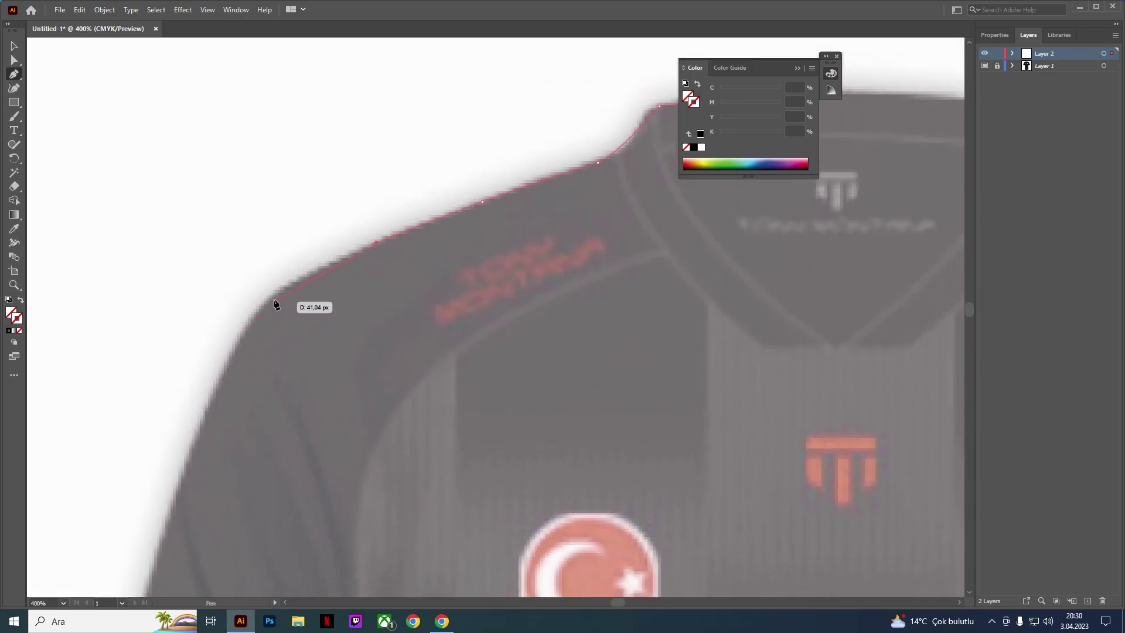
pyautogui.moveTo(284, 297); pyautogui.dragTo(280, 294)
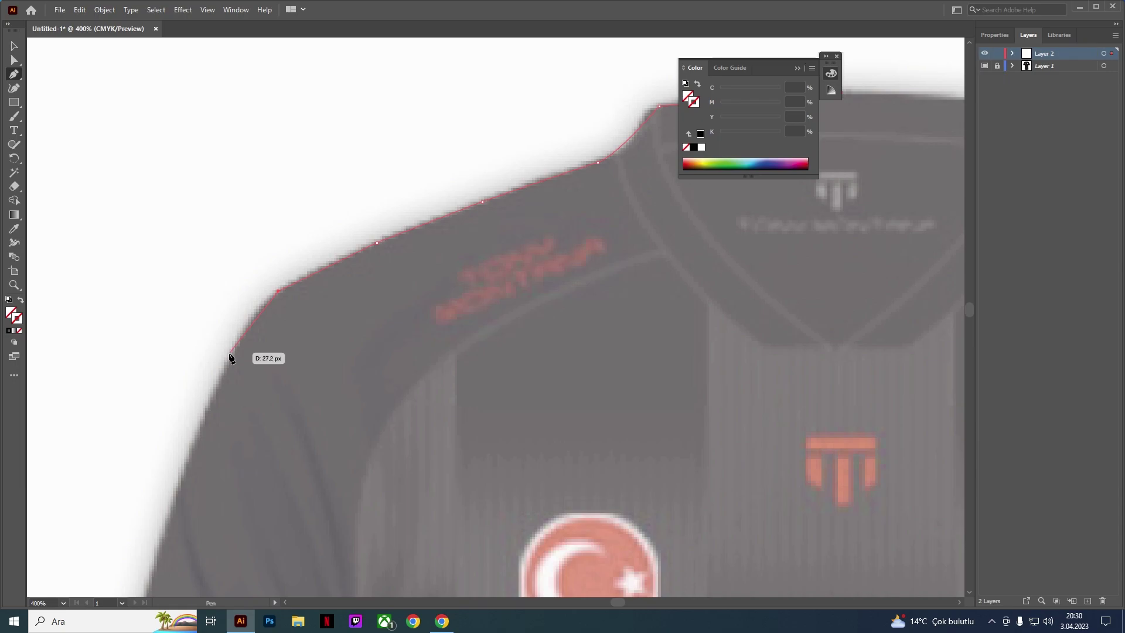
pyautogui.moveTo(225, 369); pyautogui.dragTo(217, 387)
pyautogui.click(209, 412)
pyautogui.moveTo(230, 489); pyautogui.dragTo(264, 184)
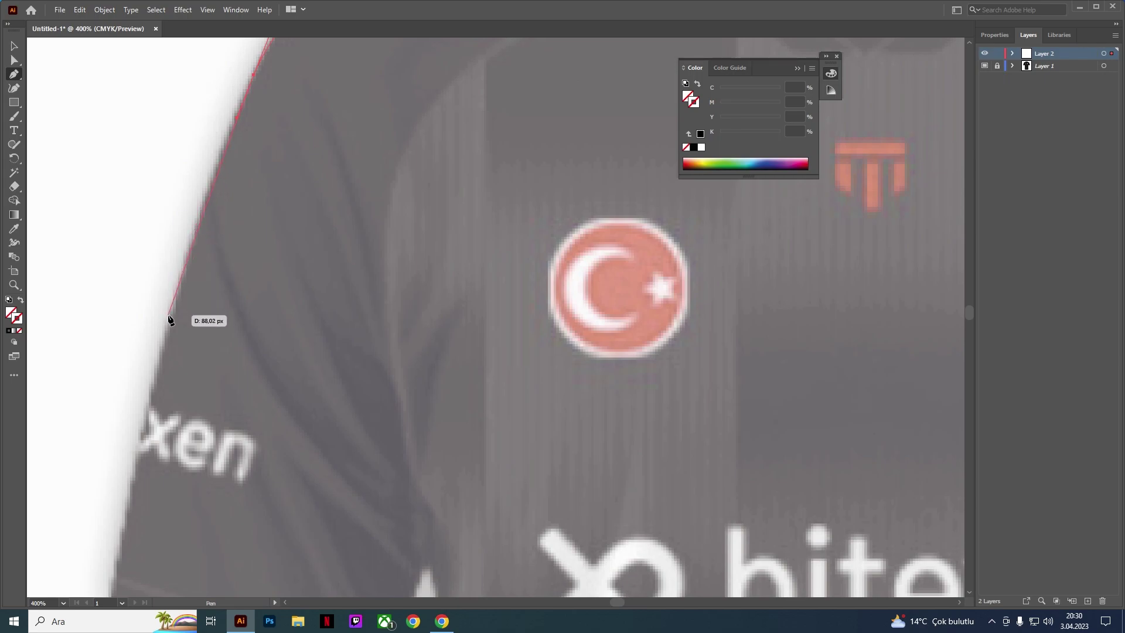
# Step: Trace down the outer left sleeve edge and along the cuff to its inner corner
pyautogui.click(170, 324)
pyautogui.click(134, 464)
pyautogui.moveTo(201, 460); pyautogui.dragTo(287, 226)
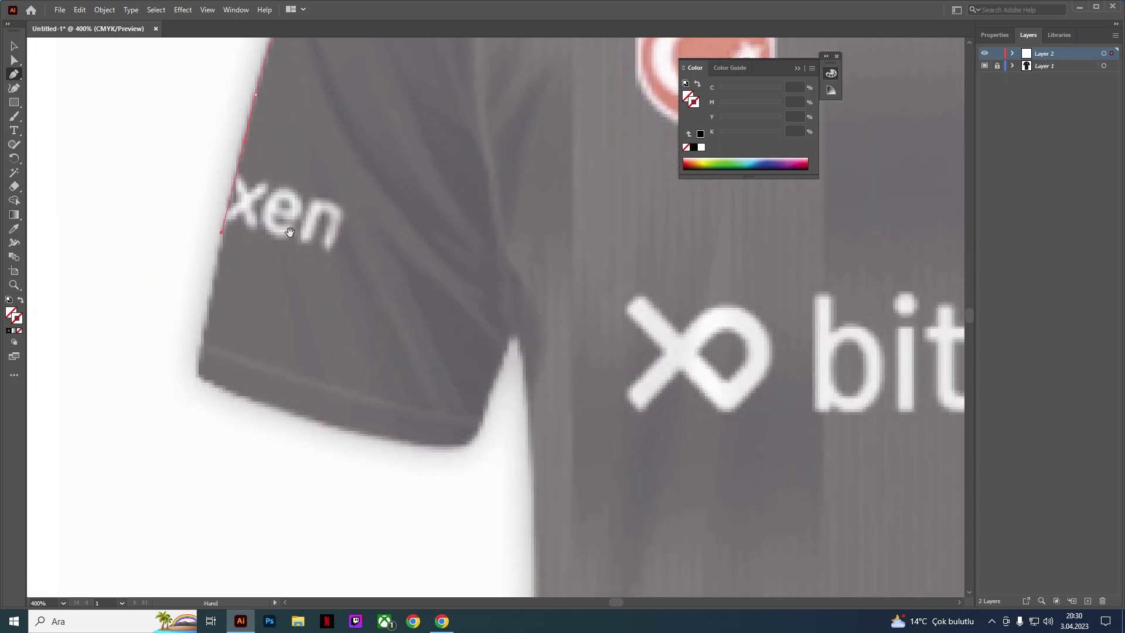
pyautogui.click(197, 375)
pyautogui.moveTo(214, 385); pyautogui.dragTo(240, 390)
pyautogui.hotkey('ctrl', 'z')
pyautogui.keyDown('ctrl'); pyautogui.click(211, 386); pyautogui.keyUp('ctrl')
pyautogui.click(230, 389)
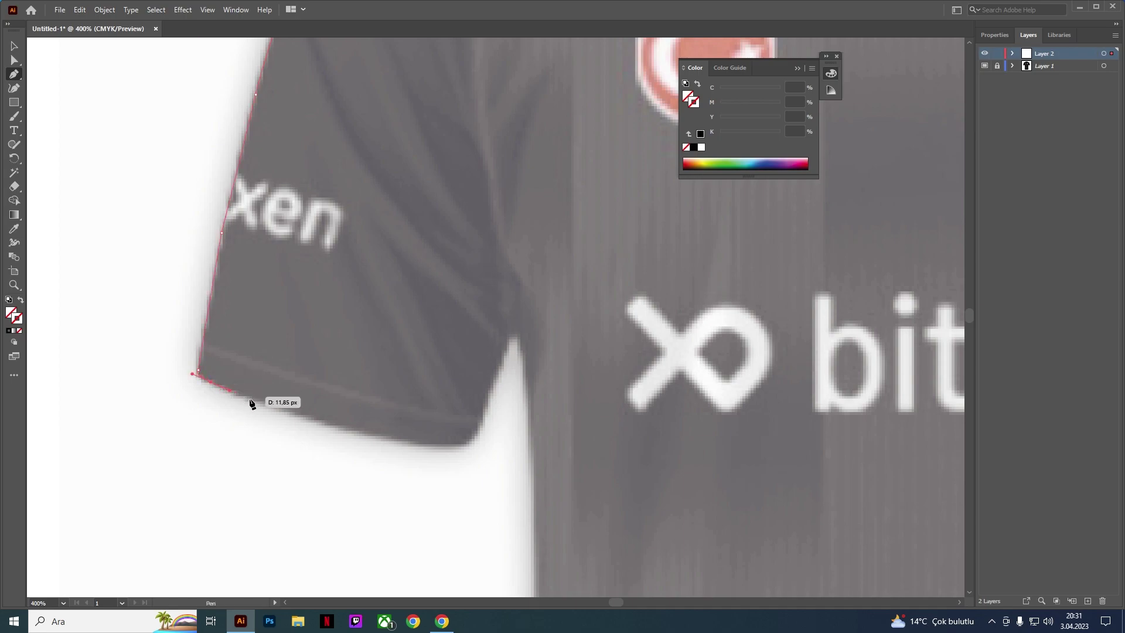
pyautogui.click(339, 428)
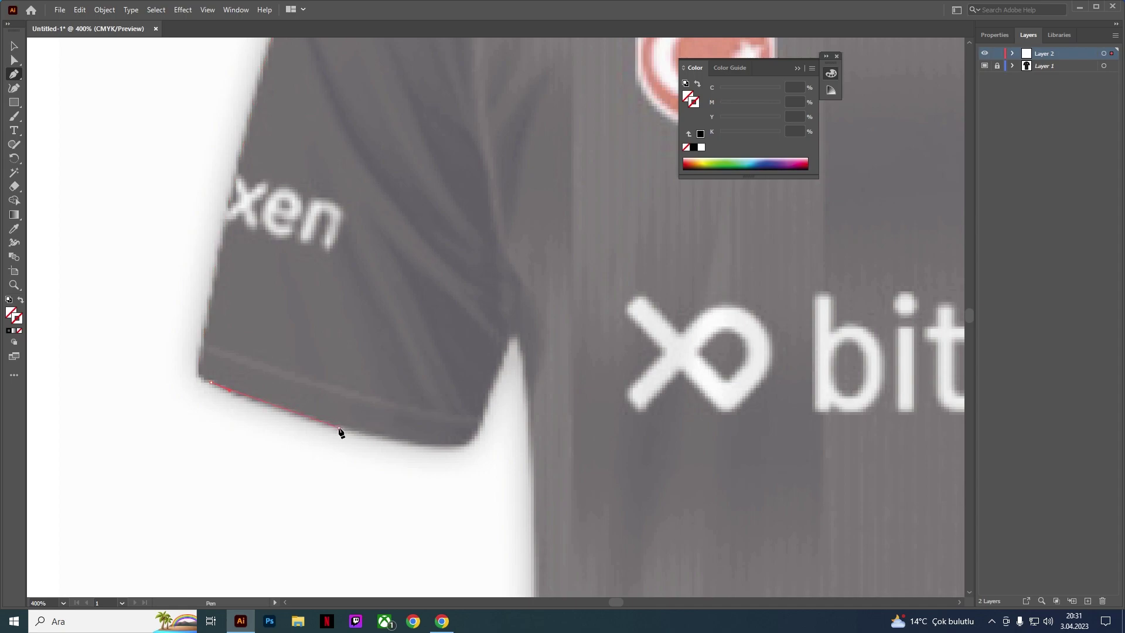
pyautogui.click(426, 445)
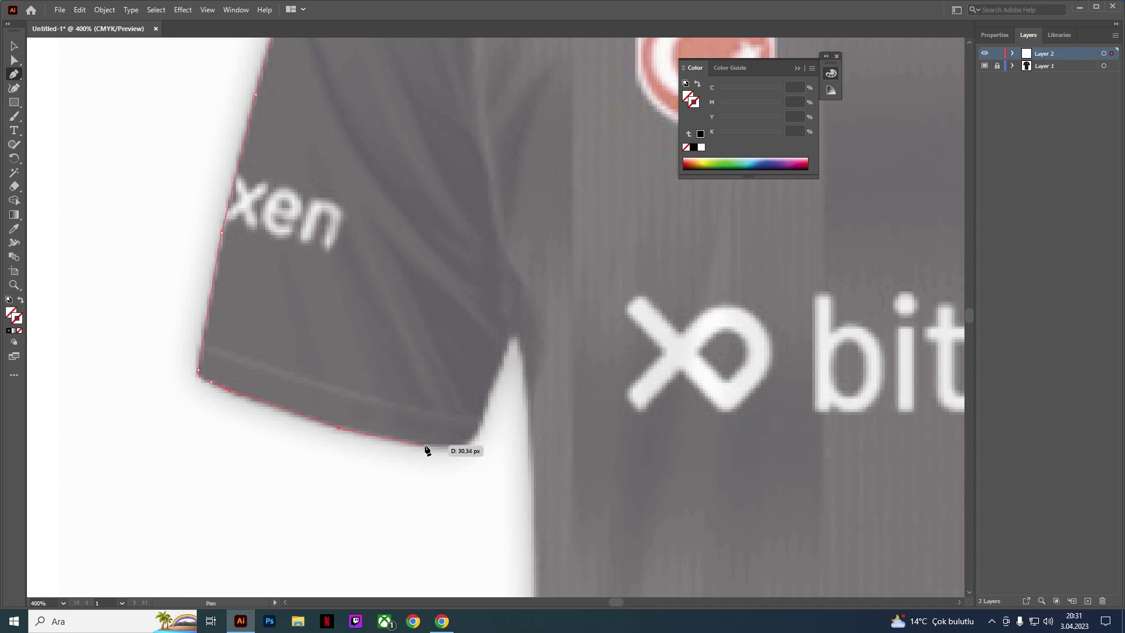
pyautogui.click(477, 436)
pyautogui.keyDown('ctrl'); pyautogui.click(478, 437); pyautogui.keyUp('ctrl')
# Step: Continue the outline up the inner sleeve, around the underarm notch and down the body's side
pyautogui.click(482, 421)
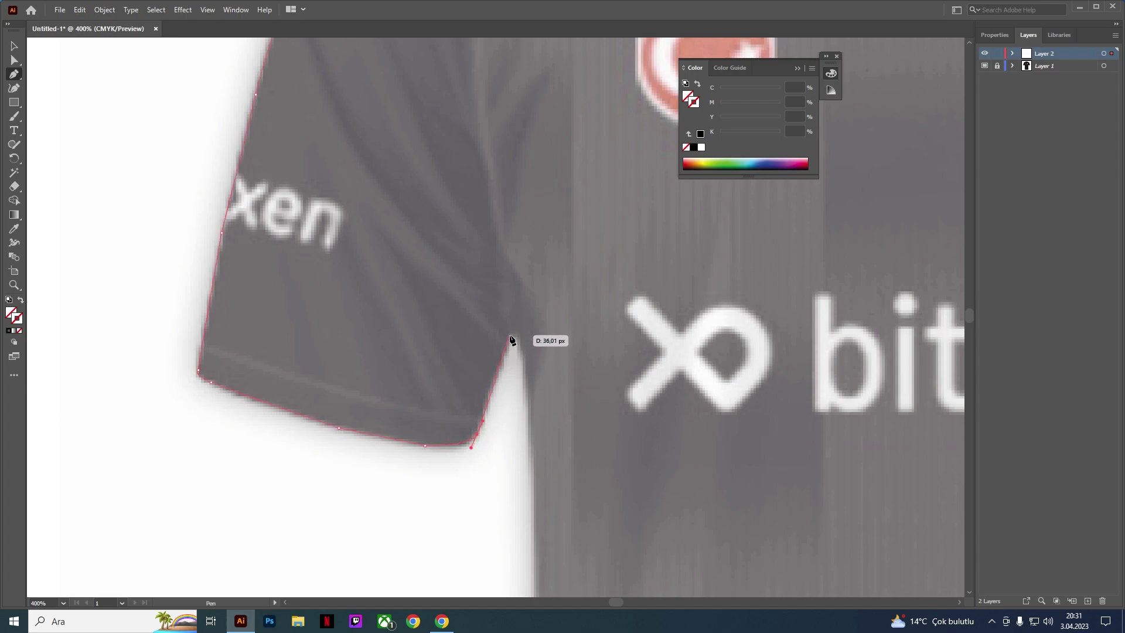
pyautogui.moveTo(469, 433); pyautogui.dragTo(469, 358)
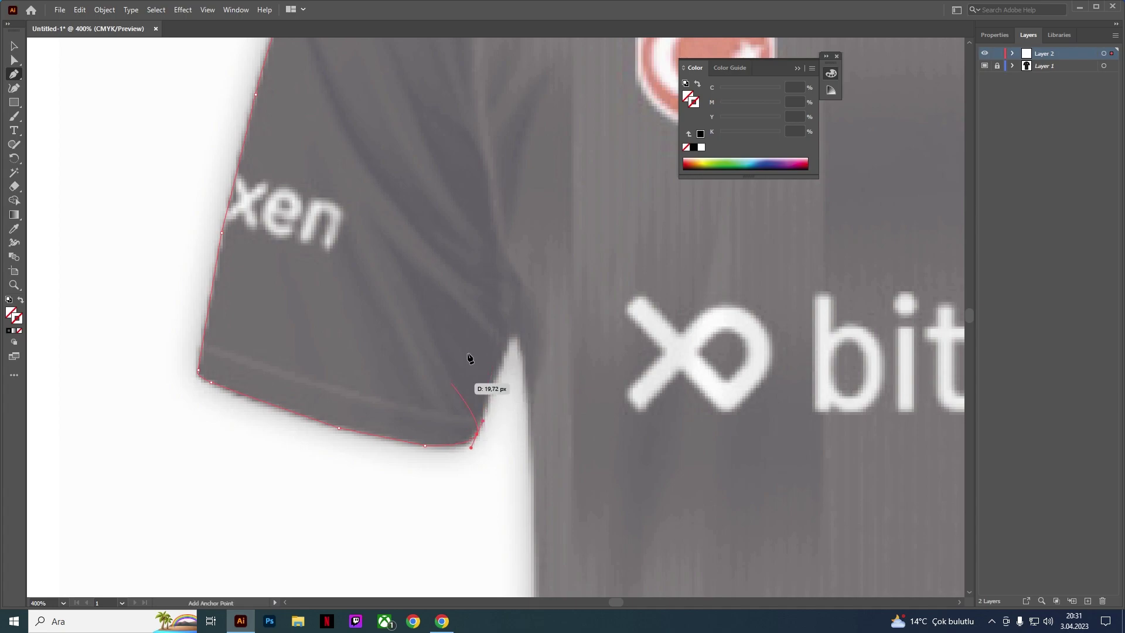
pyautogui.click(514, 332)
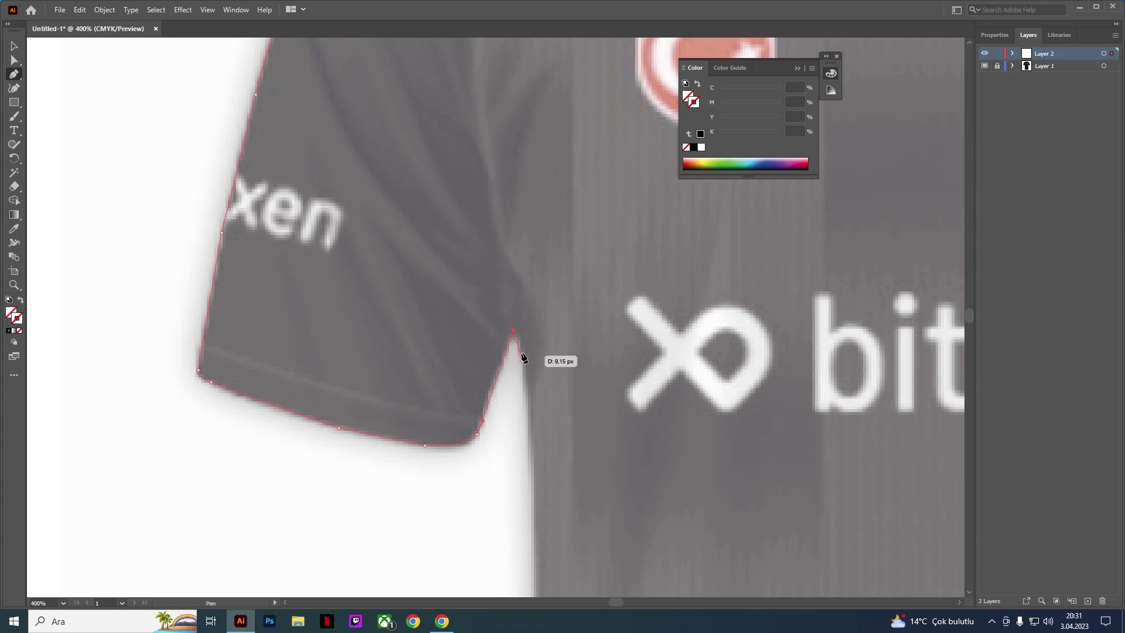
pyautogui.click(523, 356)
pyautogui.click(524, 386)
pyautogui.click(532, 500)
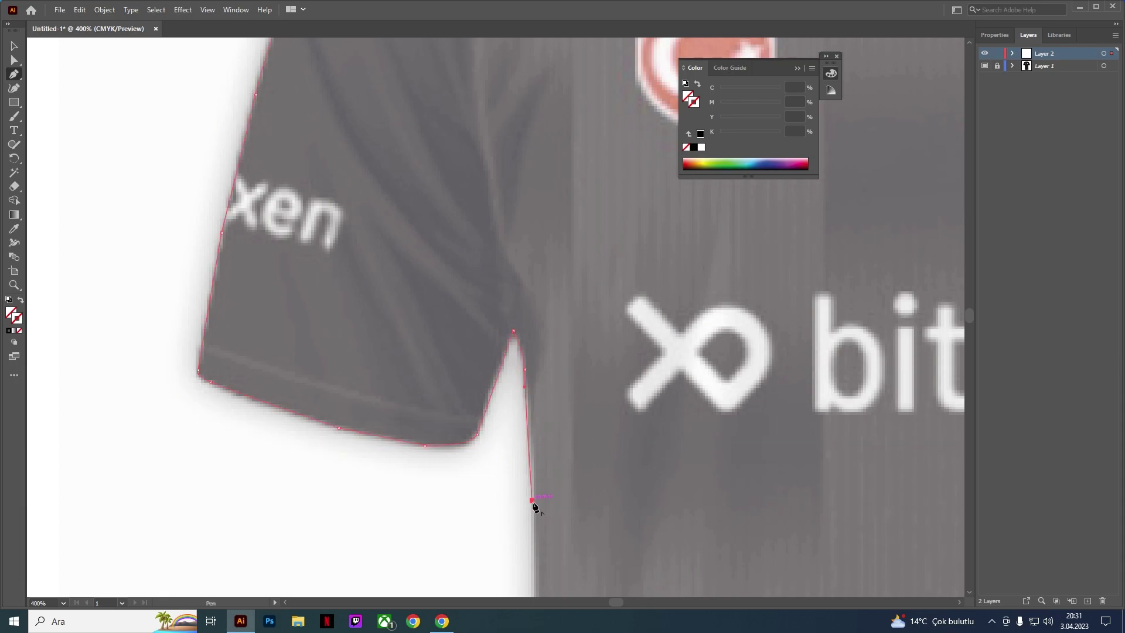
pyautogui.moveTo(557, 502); pyautogui.dragTo(444, 126)
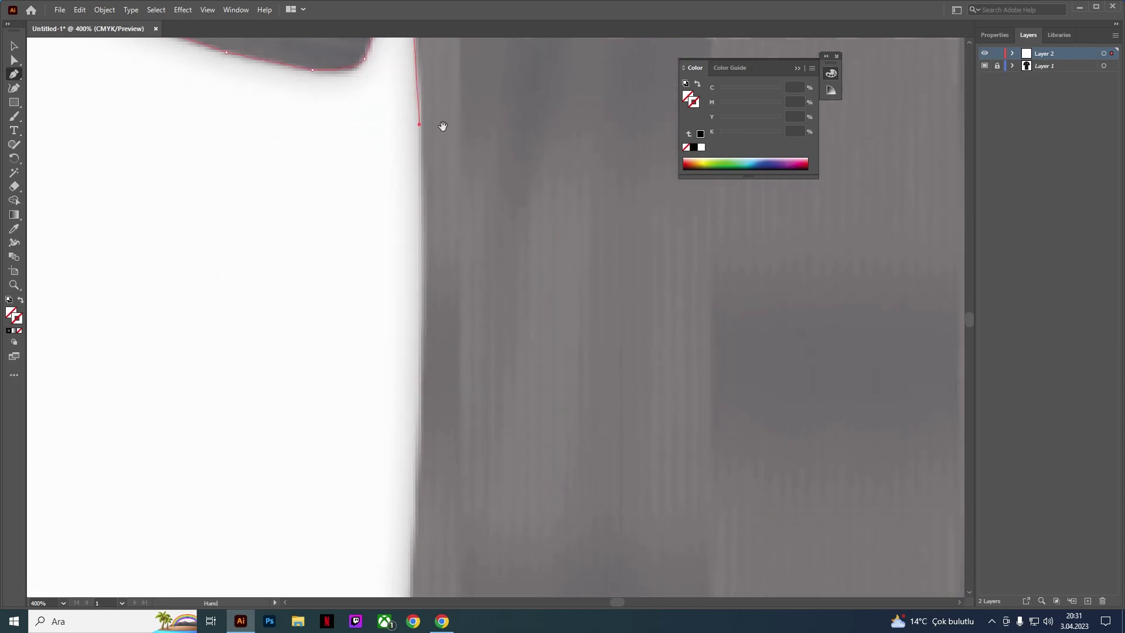
pyautogui.click(423, 306)
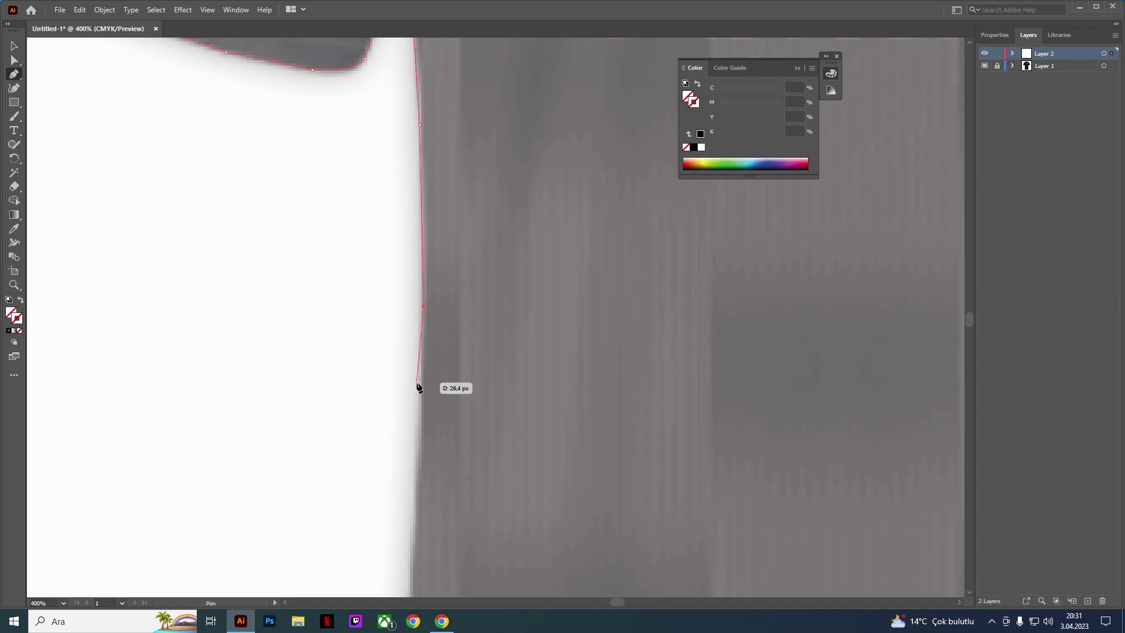
pyautogui.click(418, 427)
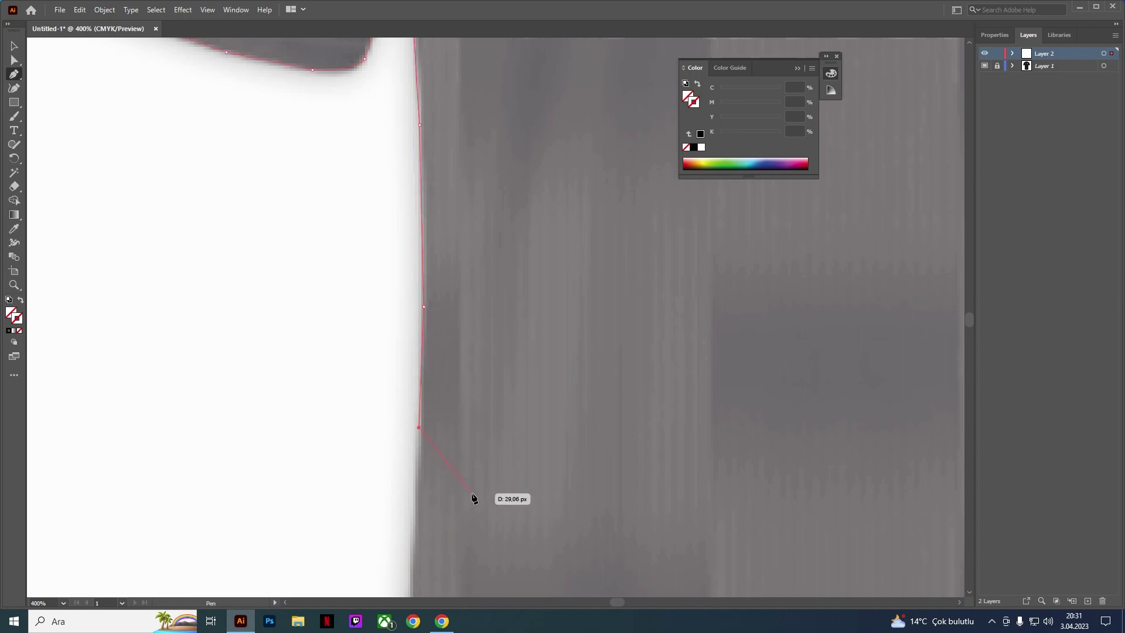
pyautogui.moveTo(473, 499); pyautogui.dragTo(455, 226)
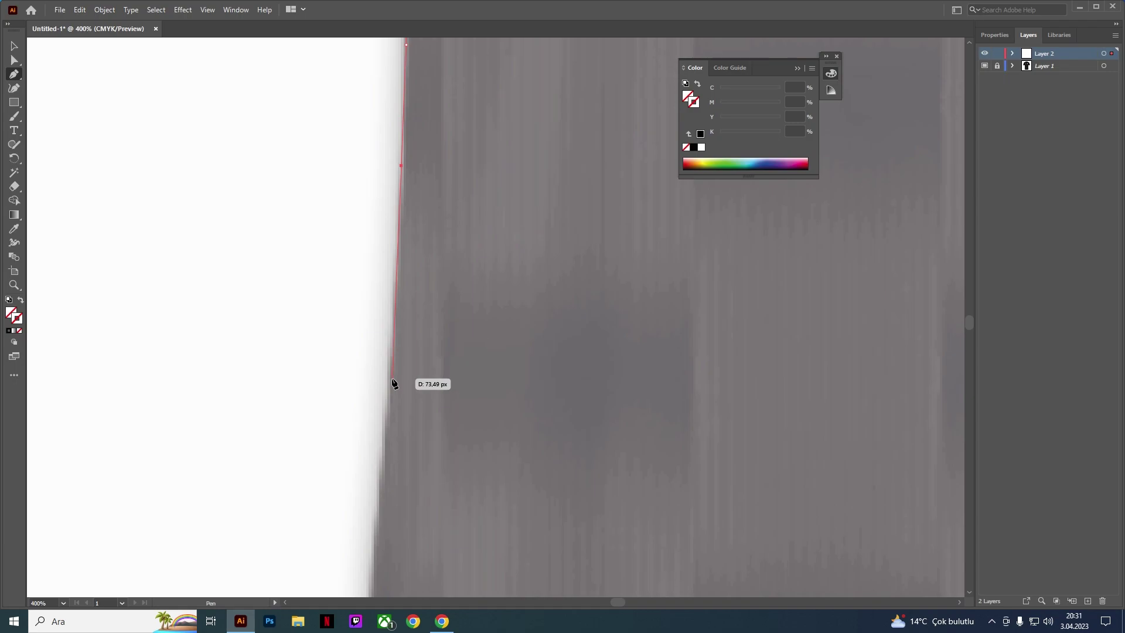
pyautogui.moveTo(411, 457); pyautogui.dragTo(423, 219)
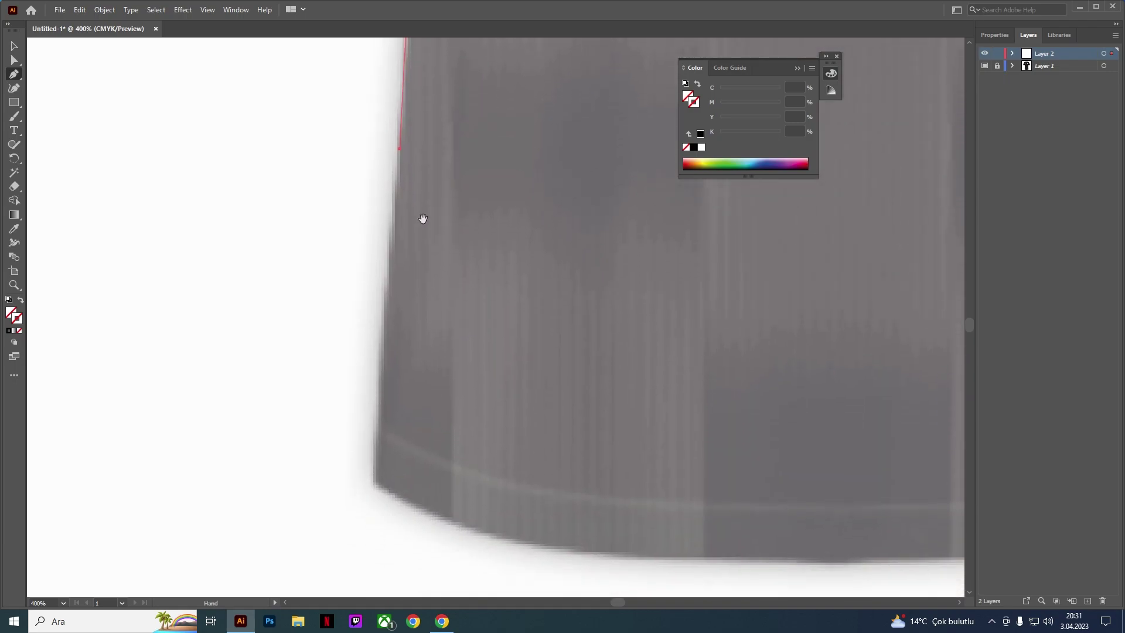
# Step: Round the bottom-left hem corner, nudging the corner point up and left
pyautogui.click(383, 343)
pyautogui.click(375, 467)
pyautogui.click(375, 485)
pyautogui.click(399, 495)
pyautogui.press('Left')
pyautogui.press('Left')
pyautogui.press('Left')
pyautogui.press('Up')
pyautogui.press('Up')
# Step: Extend the outline along the bottom hem toward the jersey's centre
pyautogui.click(429, 508)
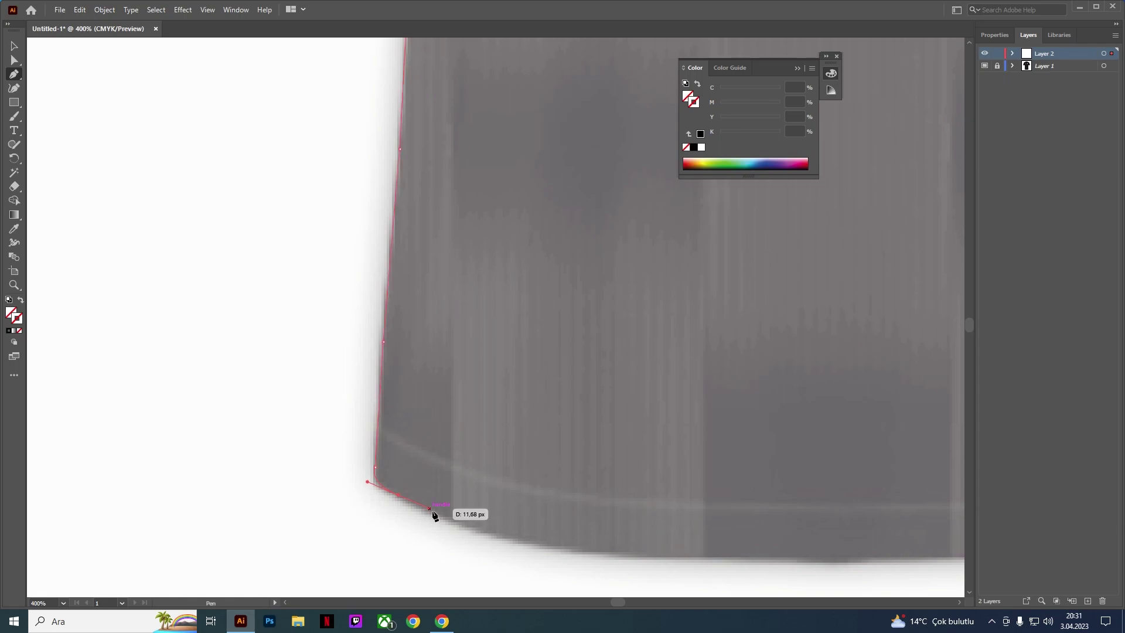
pyautogui.click(502, 535)
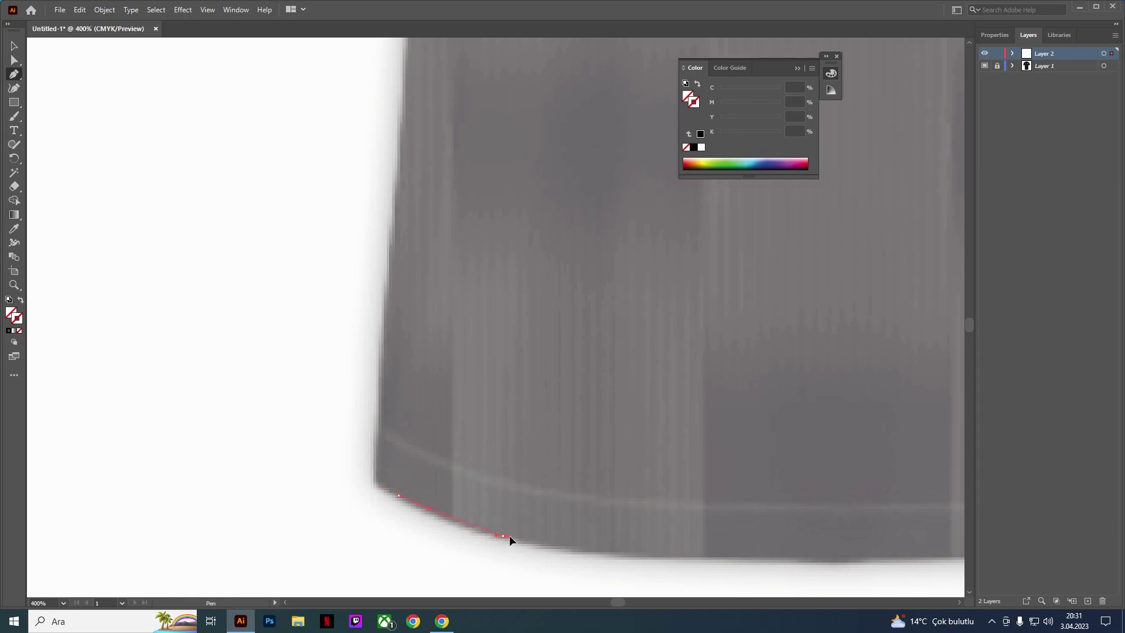
pyautogui.click(523, 540)
pyautogui.click(627, 555)
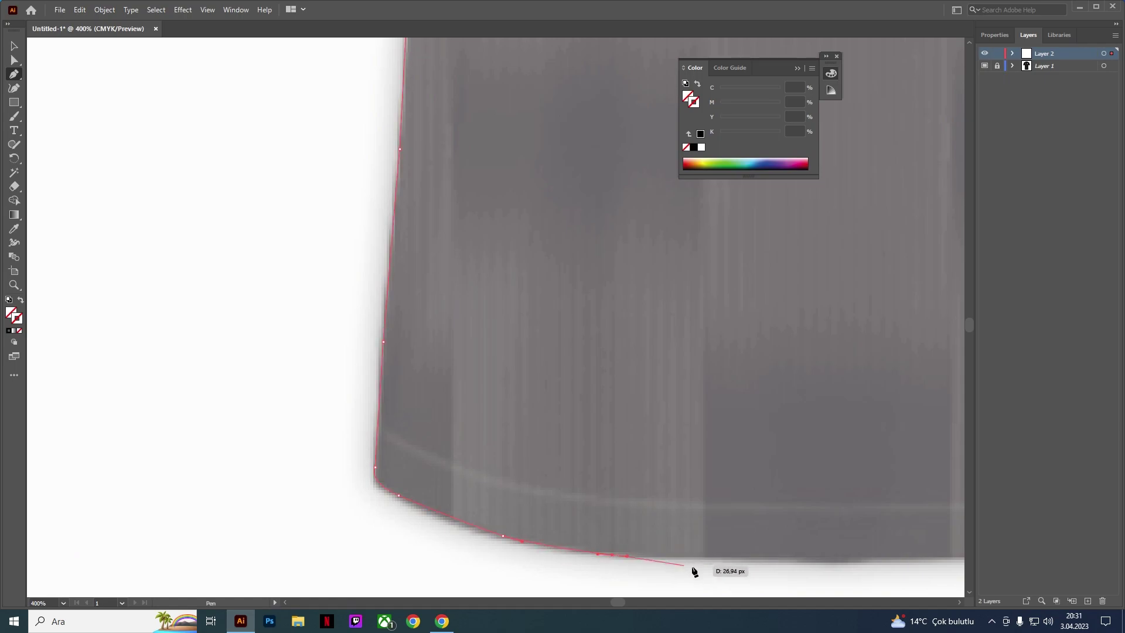
pyautogui.click(732, 559)
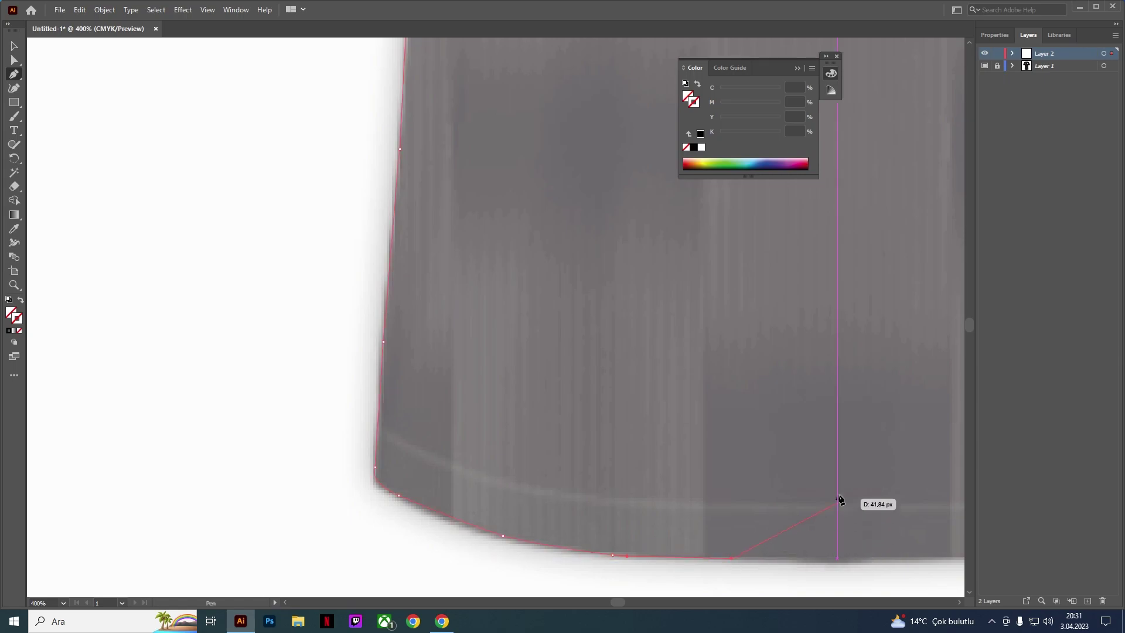
pyautogui.moveTo(839, 500); pyautogui.dragTo(500, 406)
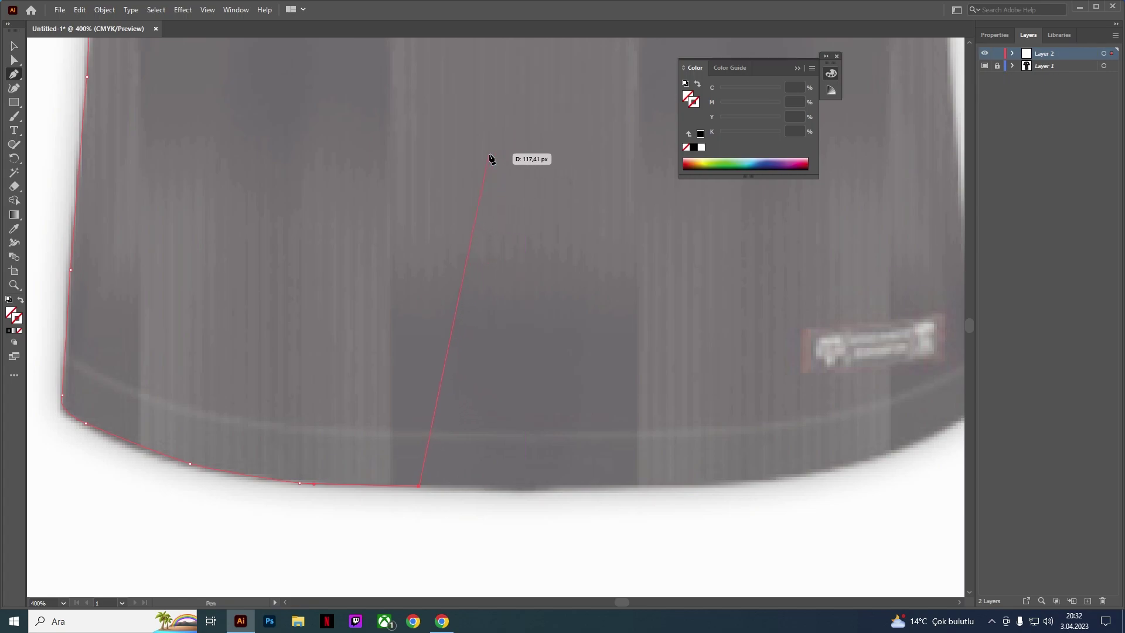
pyautogui.scroll(1, 513, 70)
pyautogui.scroll(1, 530, 126)
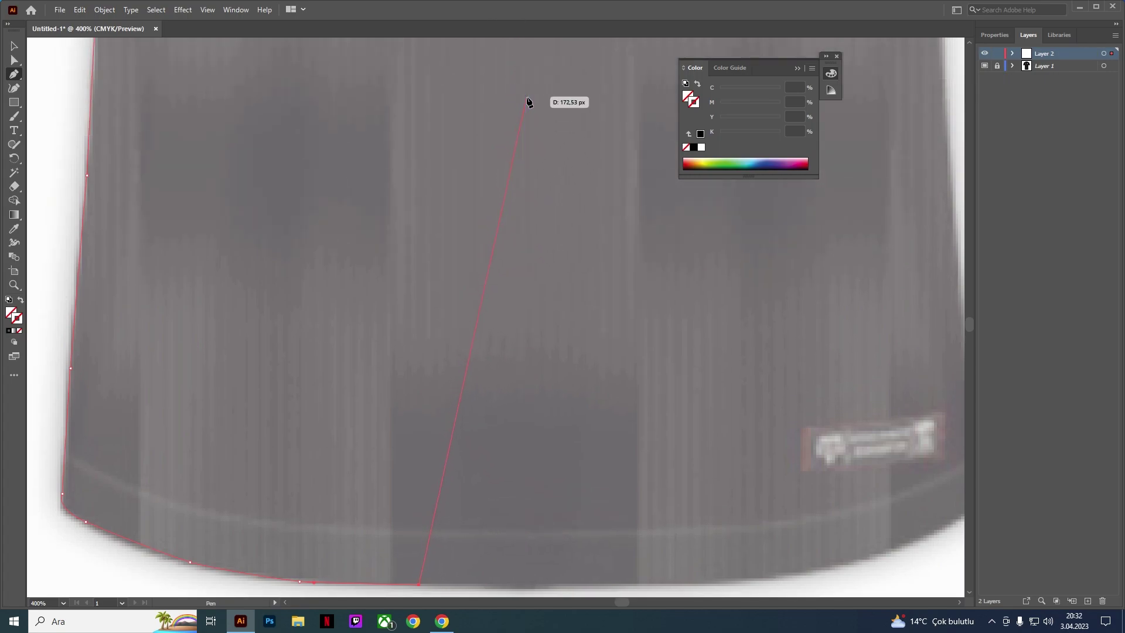
pyautogui.scroll(-1, 516, 123)
# Step: Add a hem-centre anchor and run a straight line up to the collar anchor, closing the left half
pyautogui.scroll(-3, 503, 187)
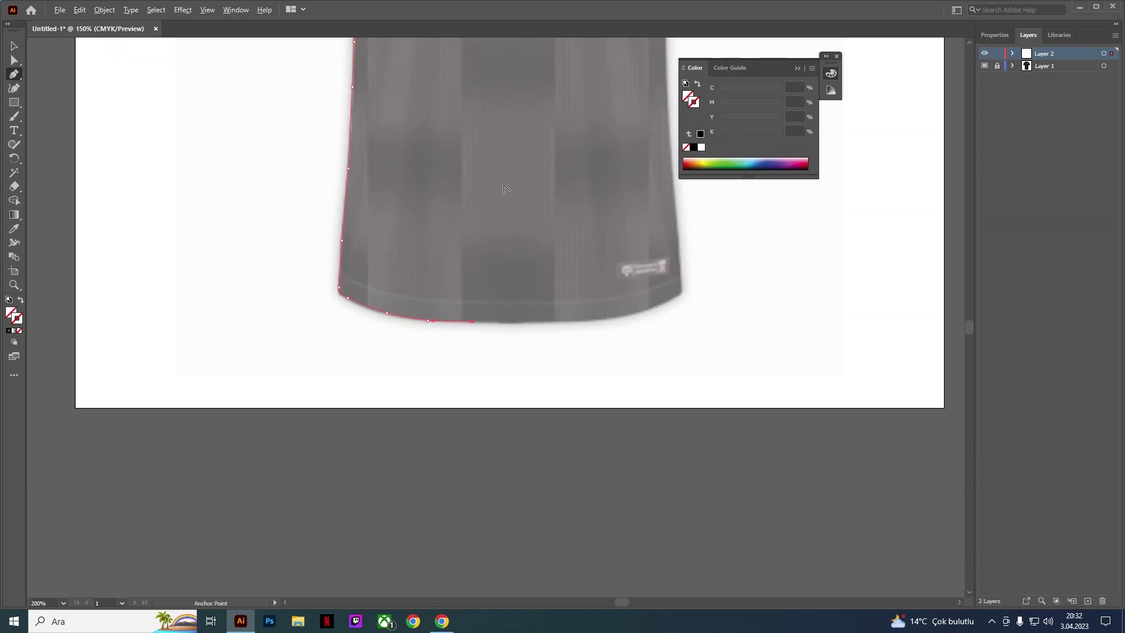
pyautogui.scroll(-1, 504, 187)
pyautogui.scroll(3, 510, 234)
pyautogui.scroll(2, 498, 352)
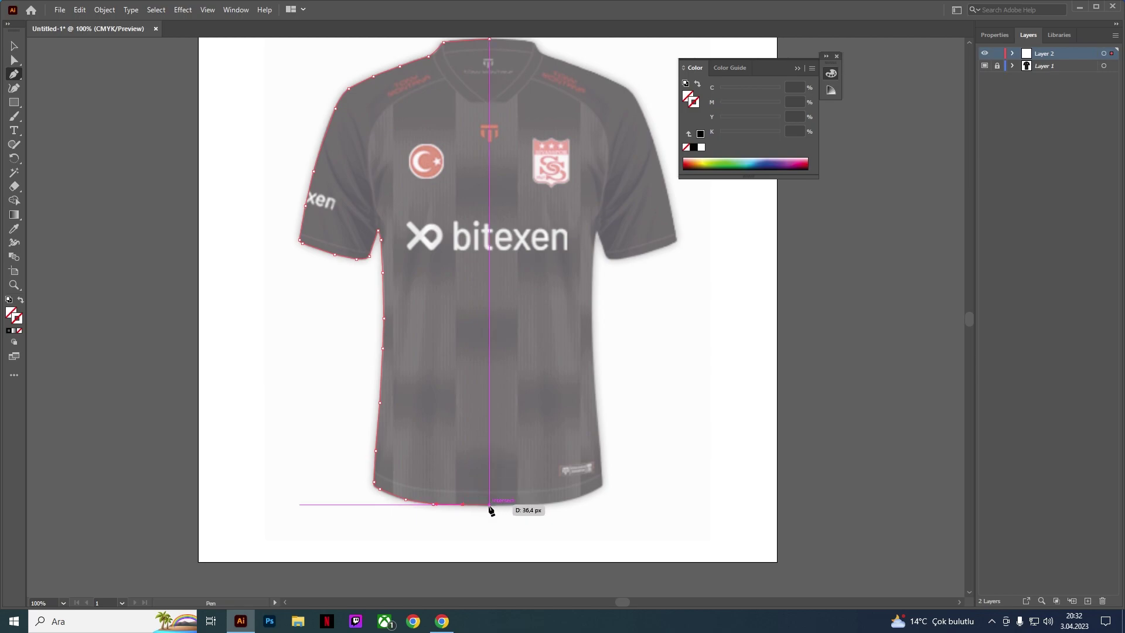
pyautogui.click(490, 504)
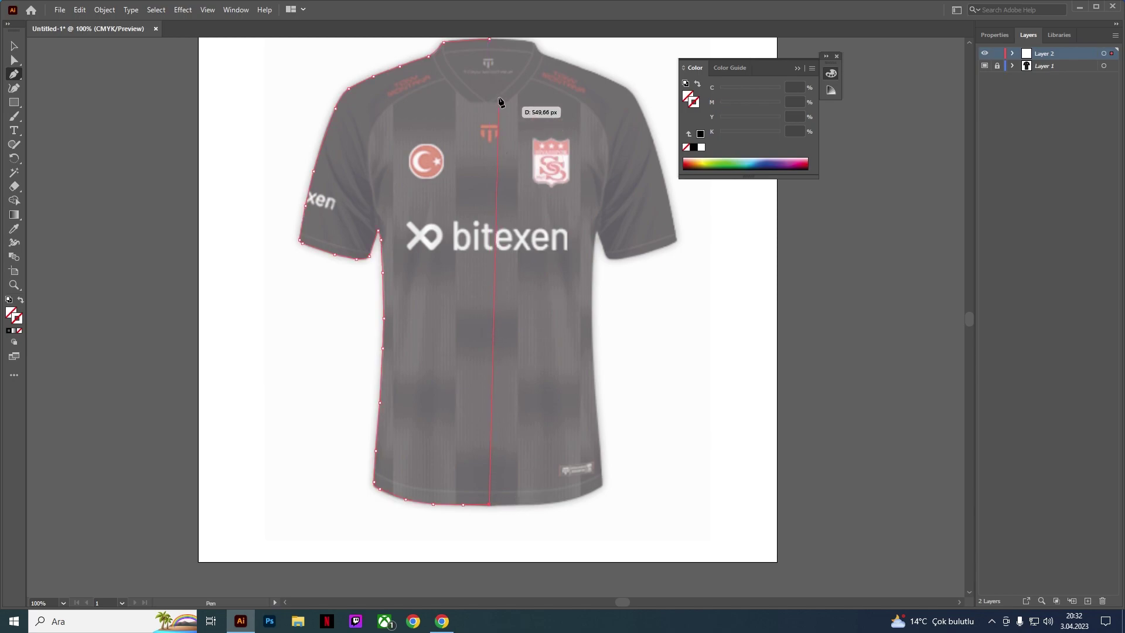
pyautogui.click(490, 41)
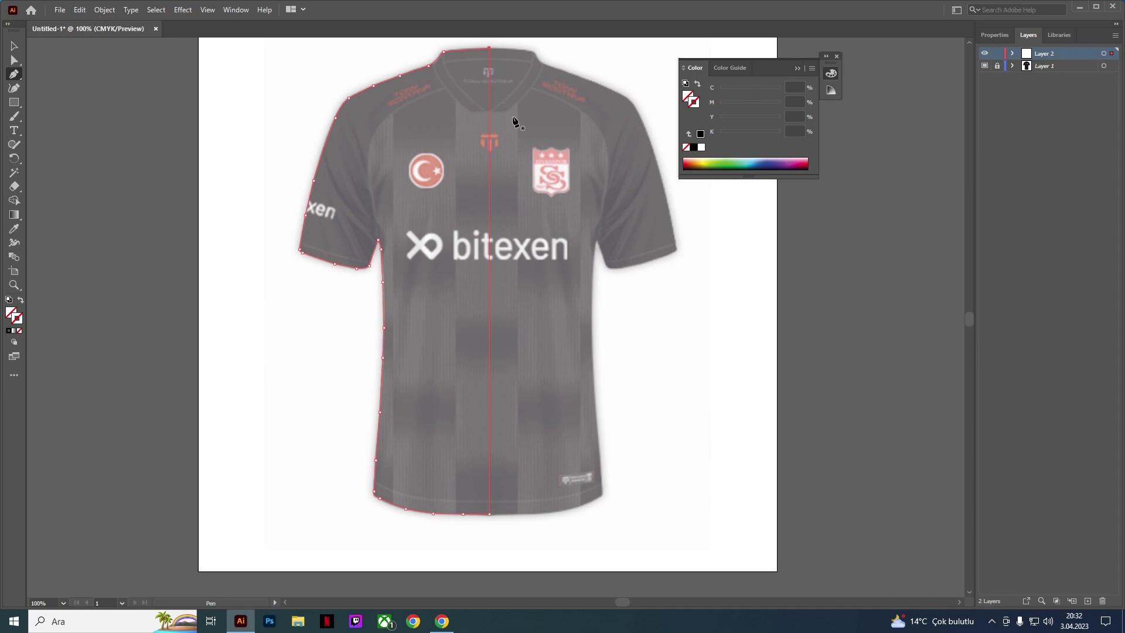
pyautogui.click(10, 315)
# Step: Fill the left half-jersey shape with the white swatch, deselect it and close the Color panel
pyautogui.click(702, 149)
pyautogui.click(15, 45)
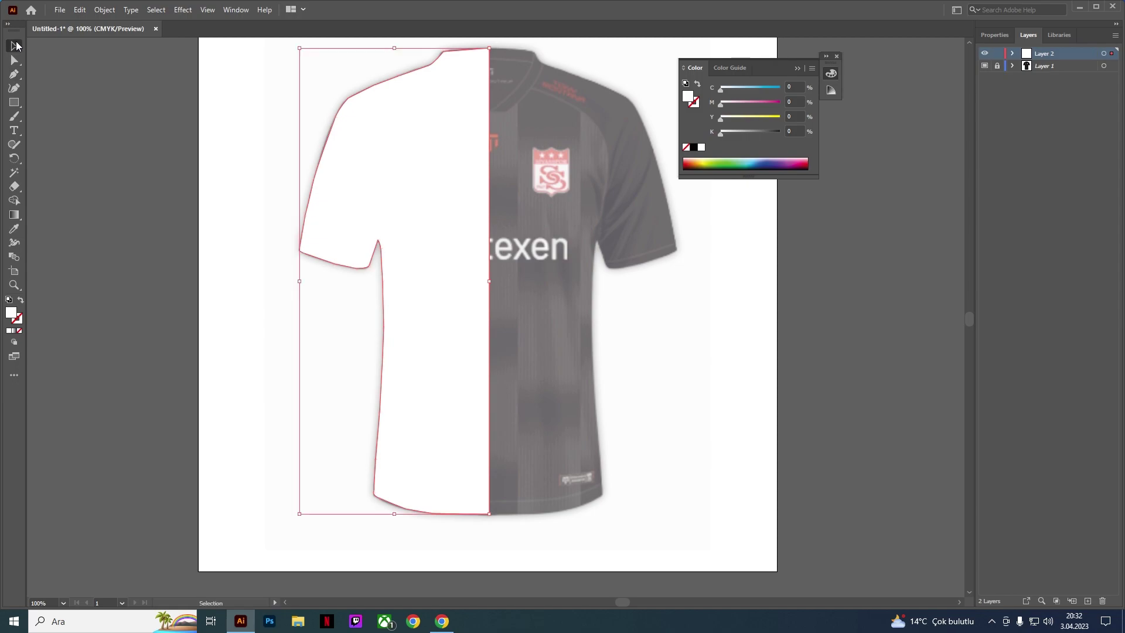
pyautogui.click(254, 301)
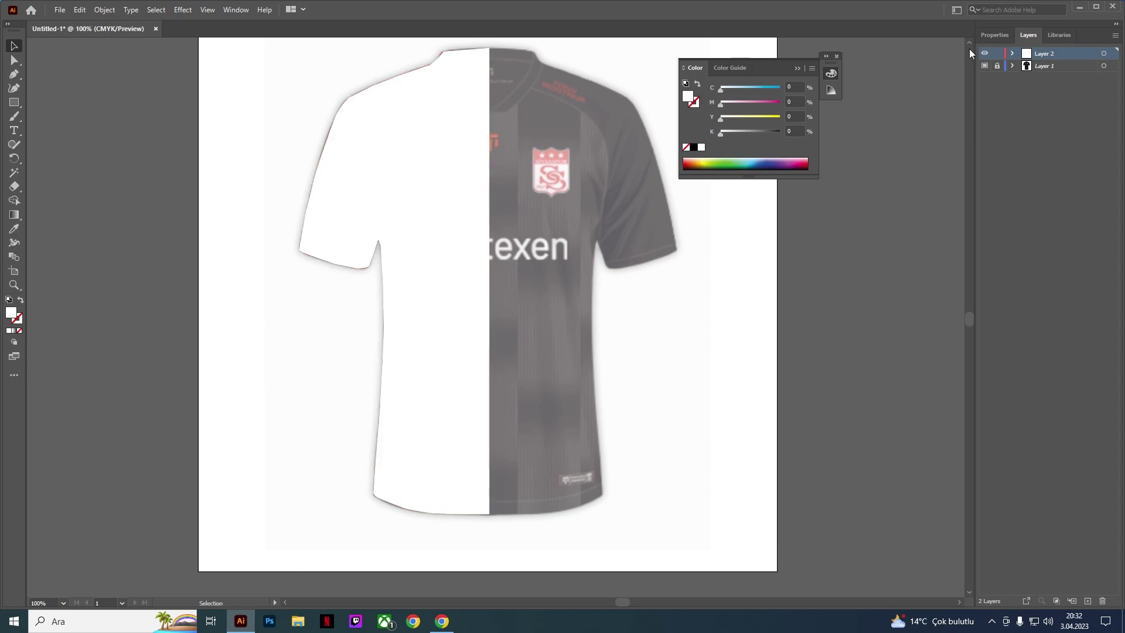
pyautogui.click(837, 56)
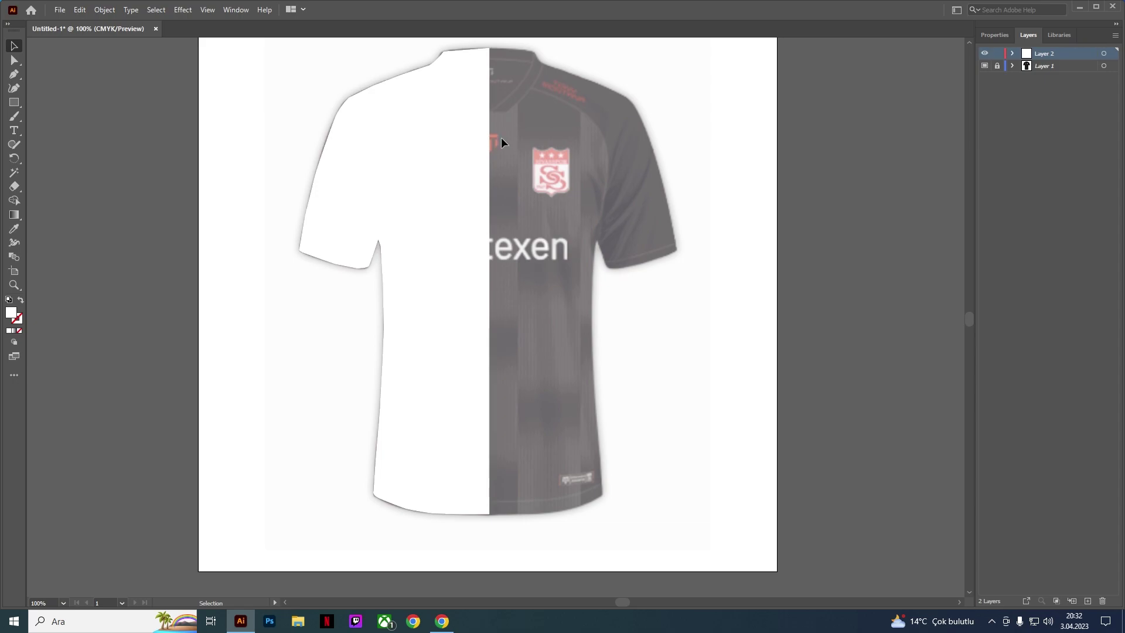
pyautogui.scroll(2, 625, 120)
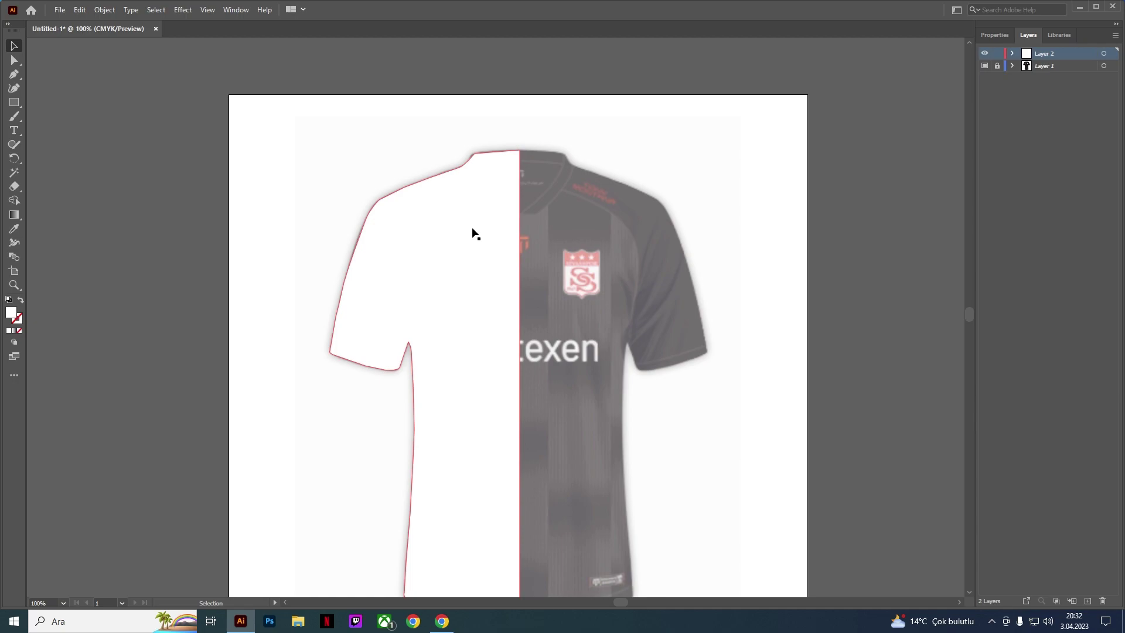
# Step: Expand Layer 2, toggle the white half-body path's visibility and zoom in on the collar
pyautogui.click(1013, 54)
pyautogui.click(985, 66)
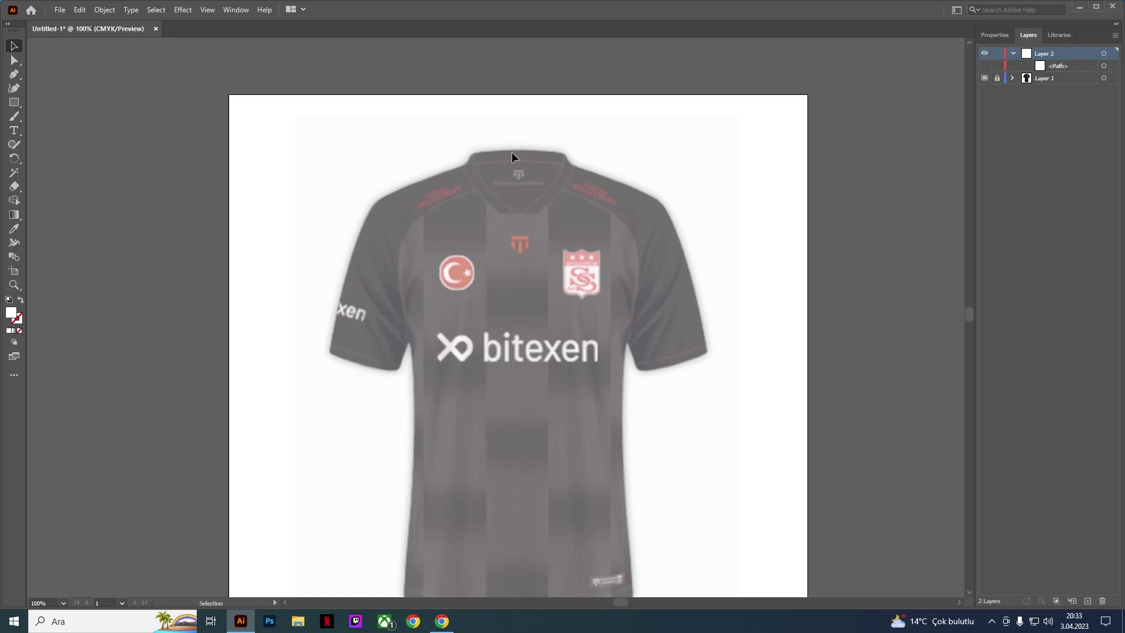
pyautogui.scroll(1, 511, 201)
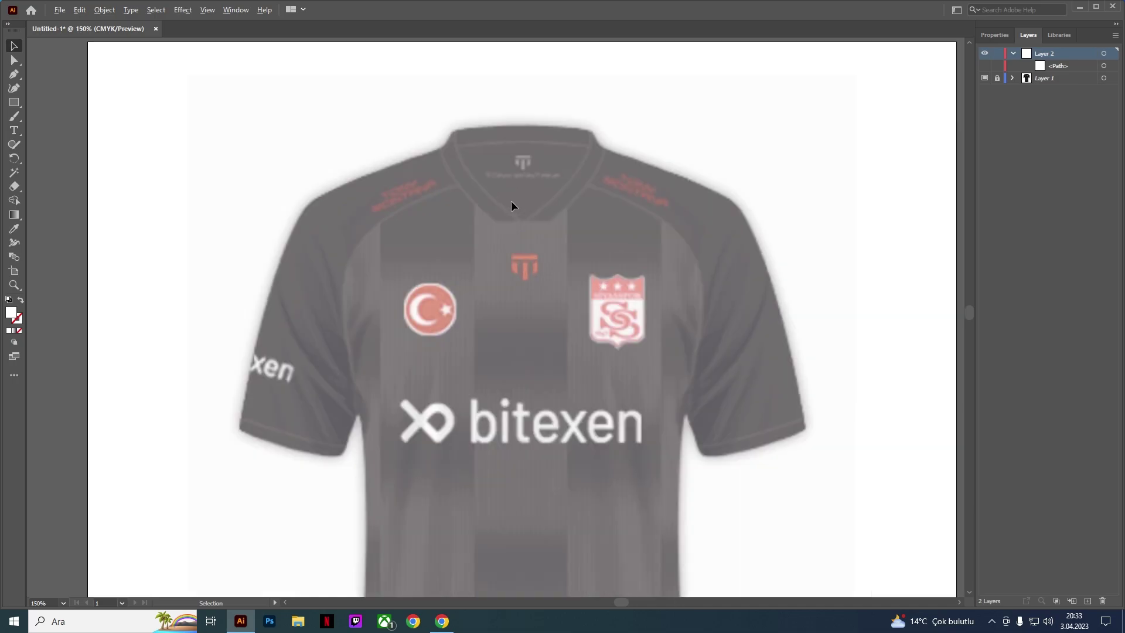
pyautogui.scroll(2, 511, 200)
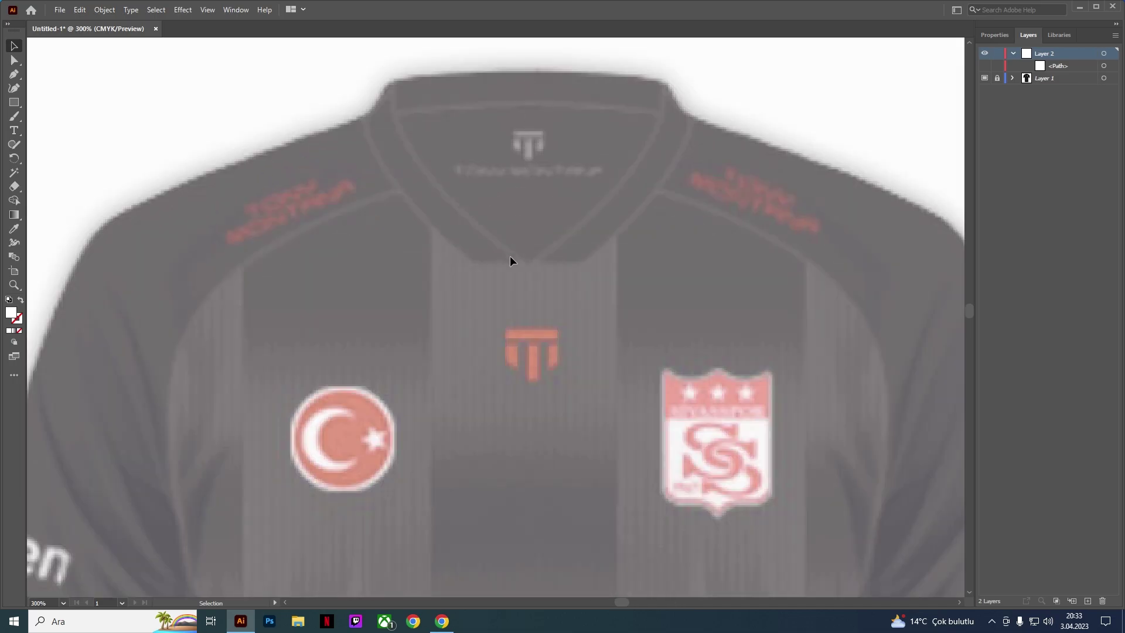
pyautogui.click(14, 74)
# Step: Hide the stray new path and the white body shape so the photo's collar shows
pyautogui.click(985, 66)
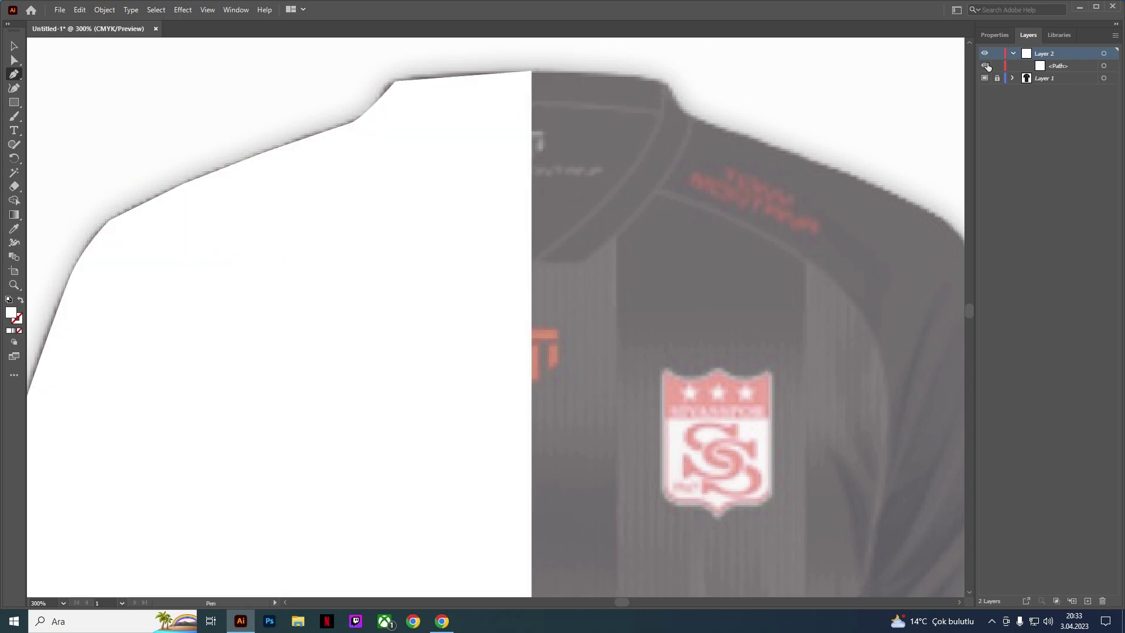
pyautogui.click(531, 60)
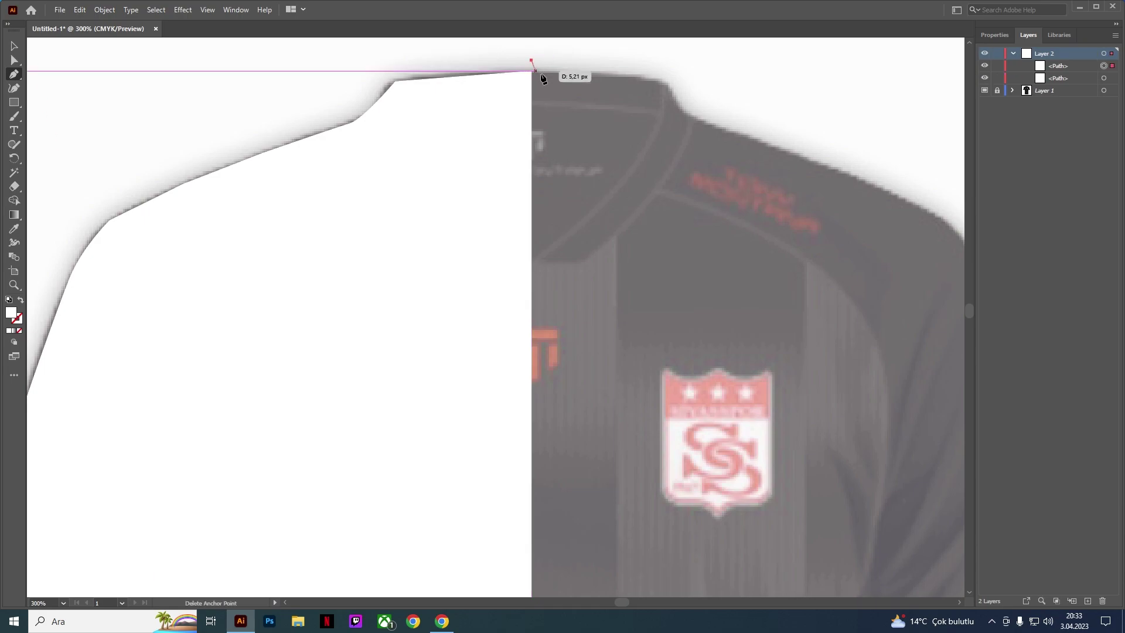
pyautogui.click(985, 65)
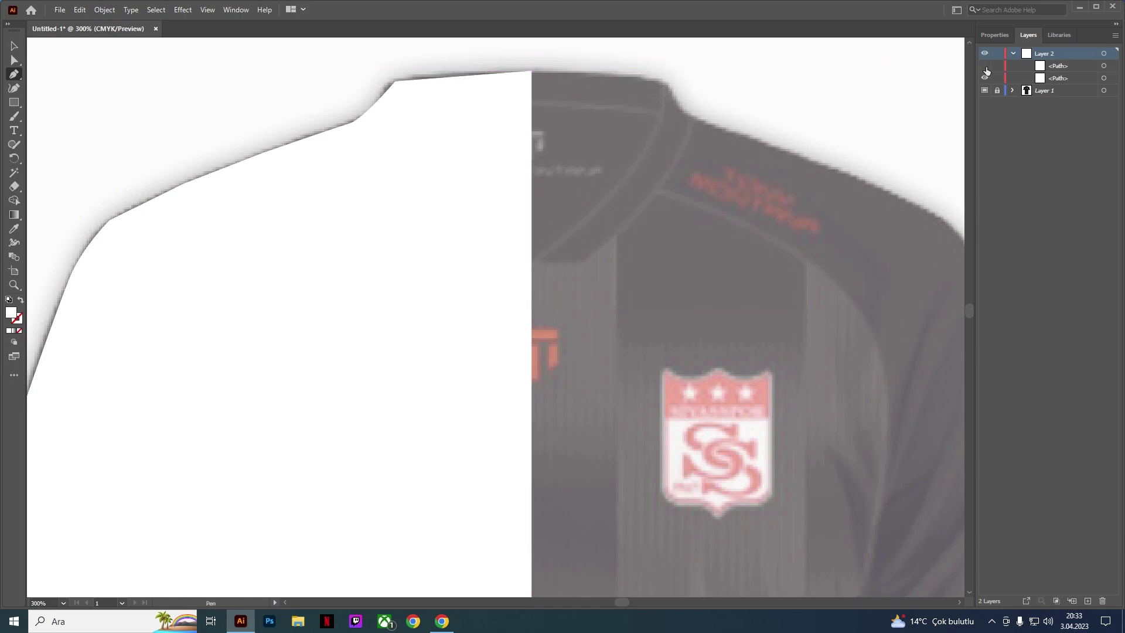
pyautogui.click(984, 78)
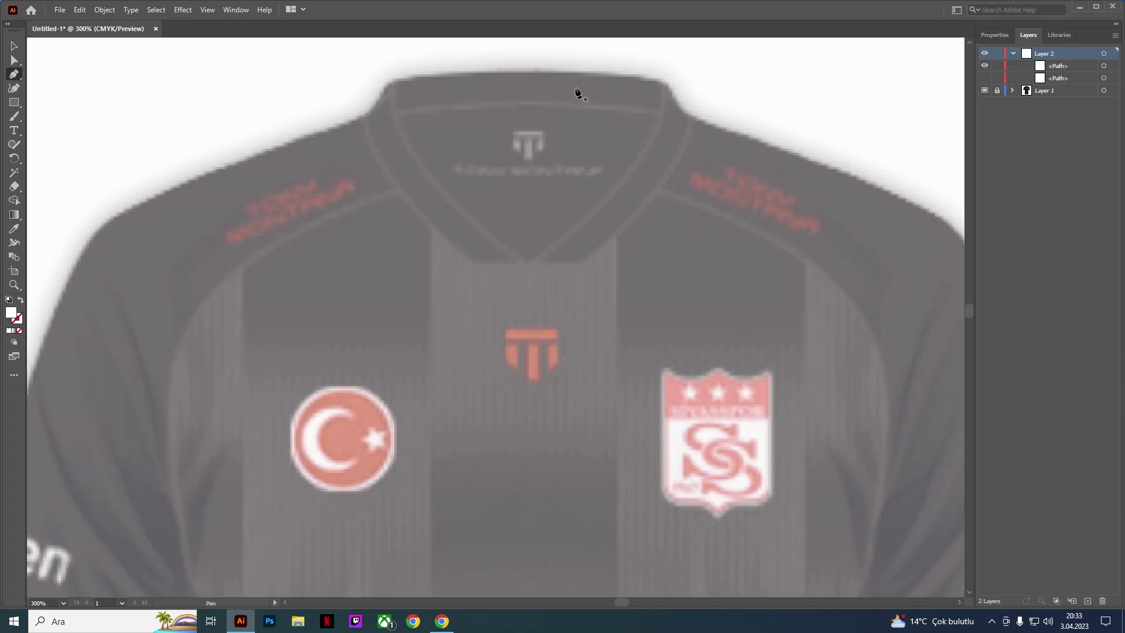
# Step: Start the unfilled left collar outline at the neck centre, down to the V bottom and left
pyautogui.click(531, 61)
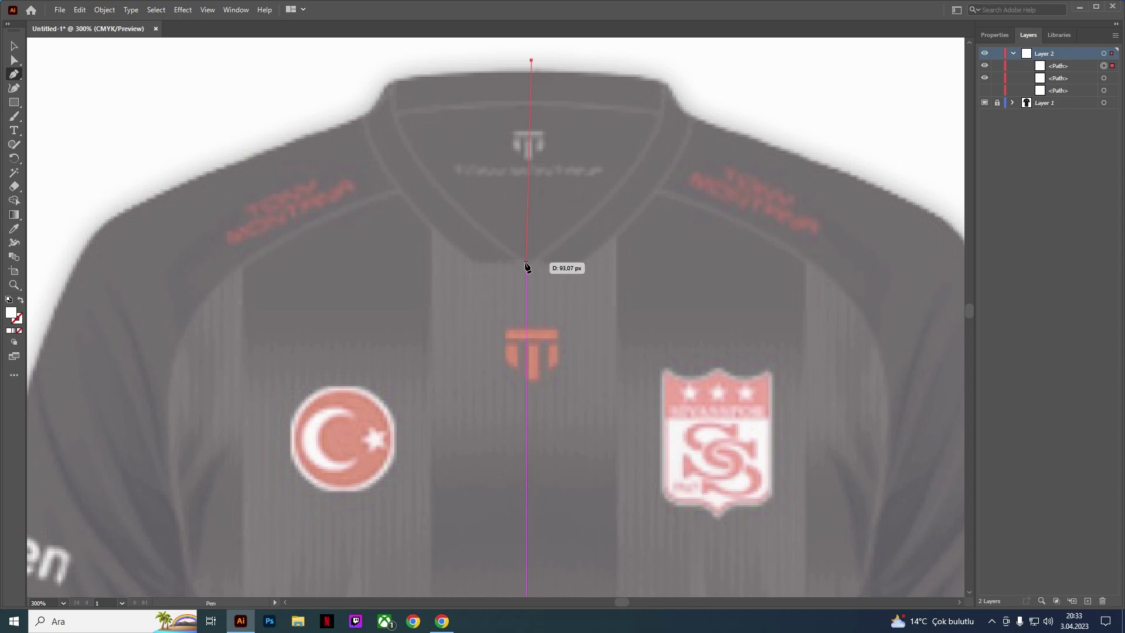
pyautogui.click(526, 260)
pyautogui.click(469, 258)
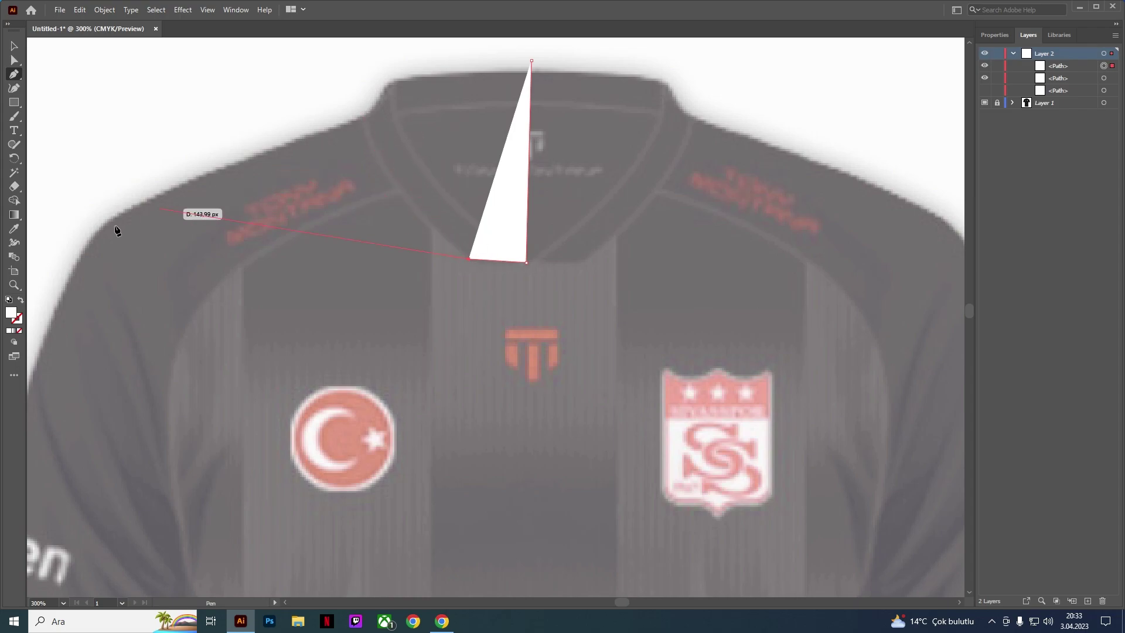
pyautogui.click(20, 331)
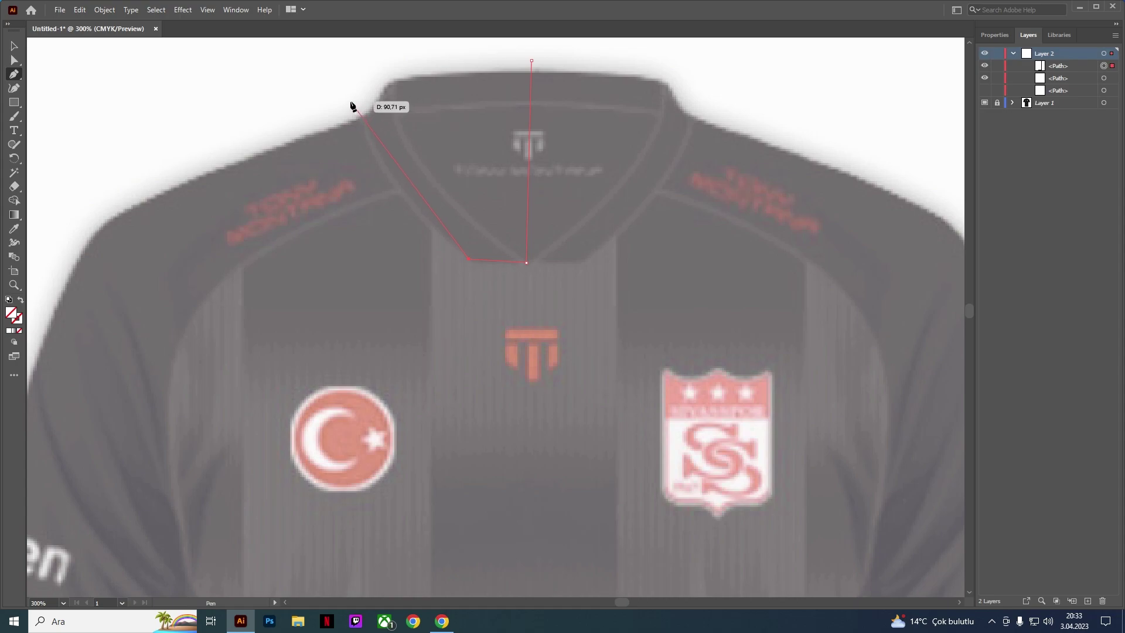
pyautogui.moveTo(350, 101); pyautogui.dragTo(355, 110)
pyautogui.scroll(2, 363, 121)
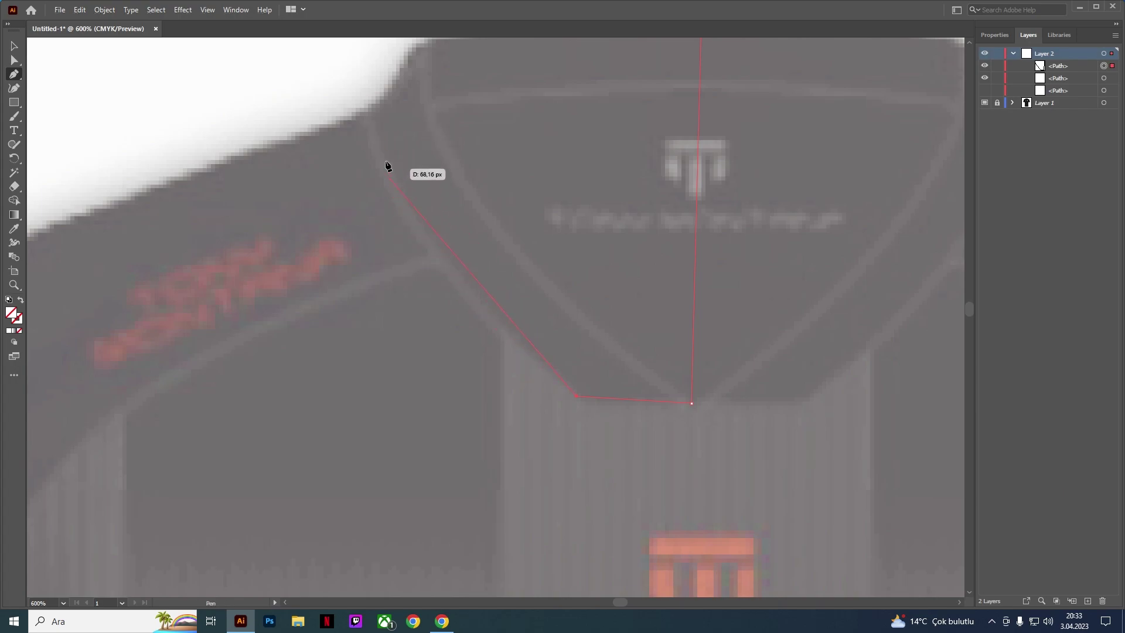
# Step: Curve the outline along the collar's outer edge and neckline, then close it at the start point
pyautogui.click(356, 92)
pyautogui.moveTo(360, 51); pyautogui.dragTo(343, 170)
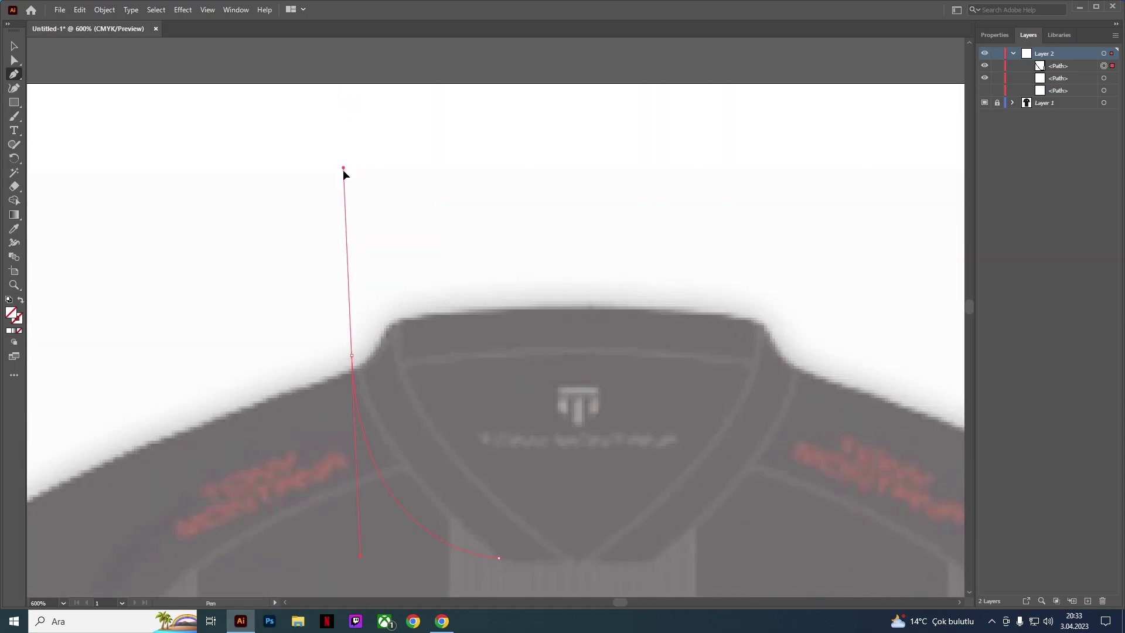
pyautogui.scroll(-2, 342, 170)
pyautogui.moveTo(343, 170)
pyautogui.mouseDown()
pyautogui.moveTo(361, 285)
pyautogui.moveTo(346, 252)
pyautogui.mouseUp()
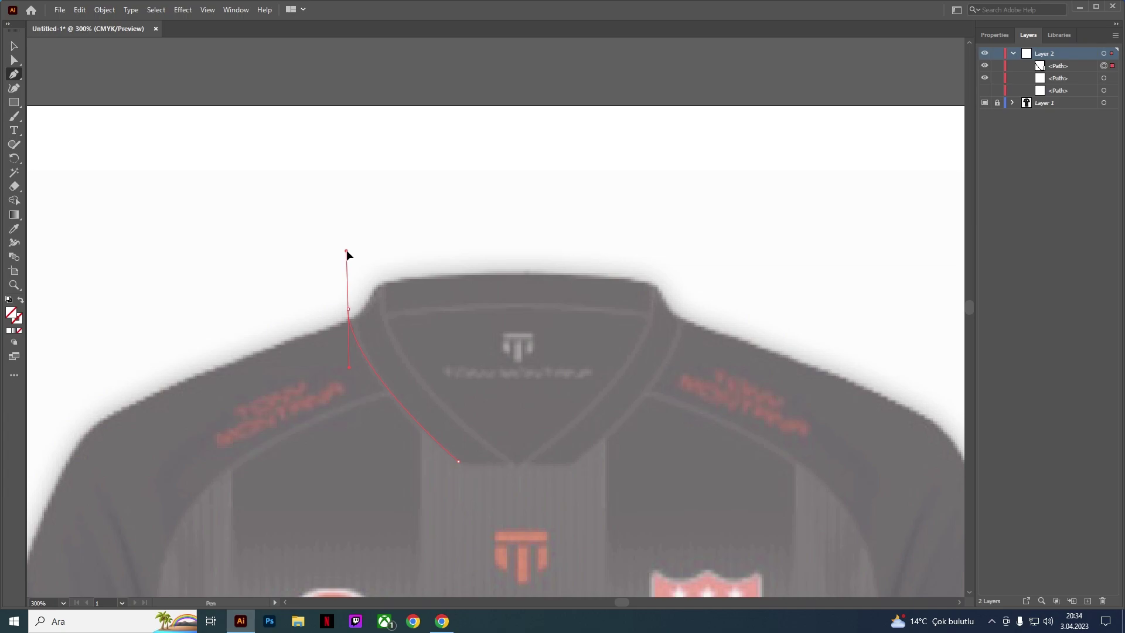
pyautogui.moveTo(347, 252)
pyautogui.mouseDown()
pyautogui.moveTo(351, 241)
pyautogui.moveTo(346, 251)
pyautogui.mouseUp()
pyautogui.click(498, 215)
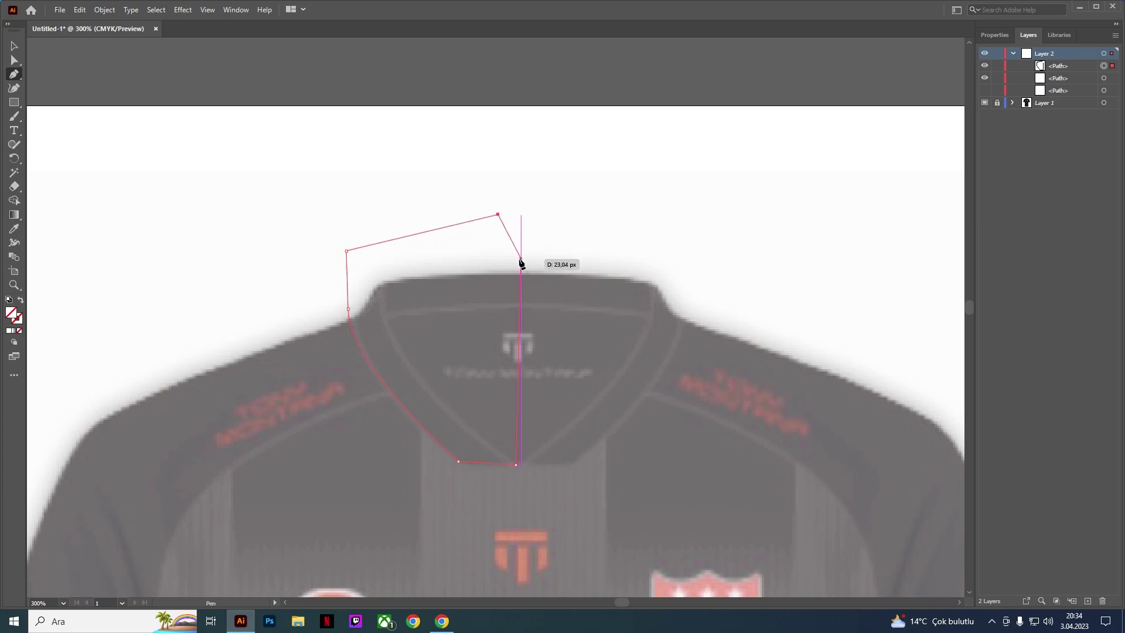
pyautogui.click(521, 262)
pyautogui.click(21, 47)
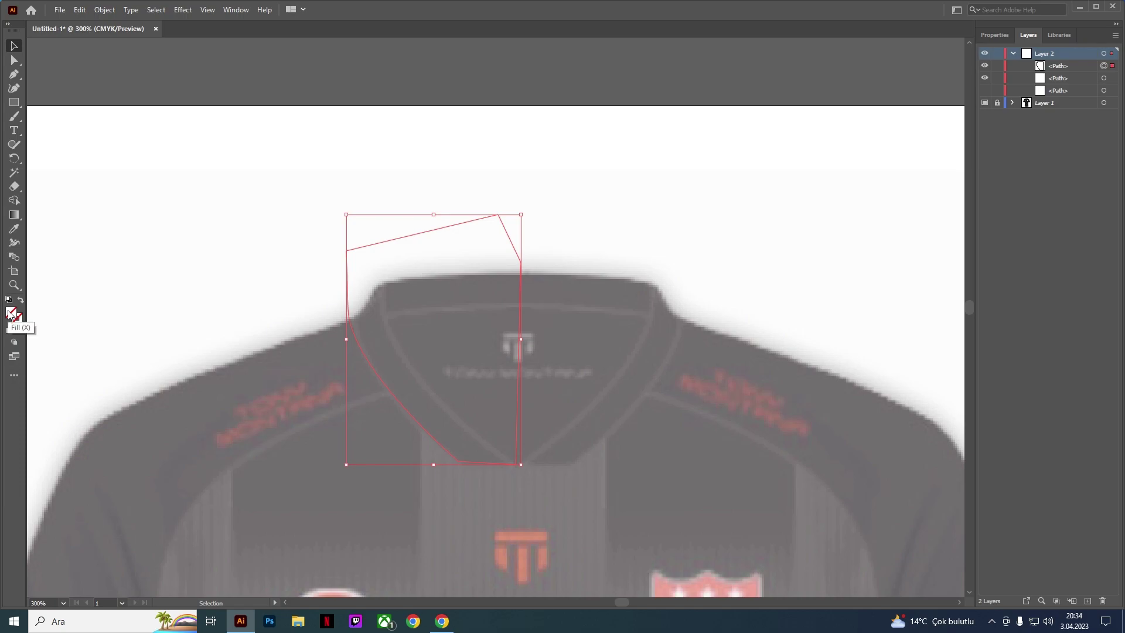
# Step: Fill the left collar shape solid black and deselect it
pyautogui.click(9, 334)
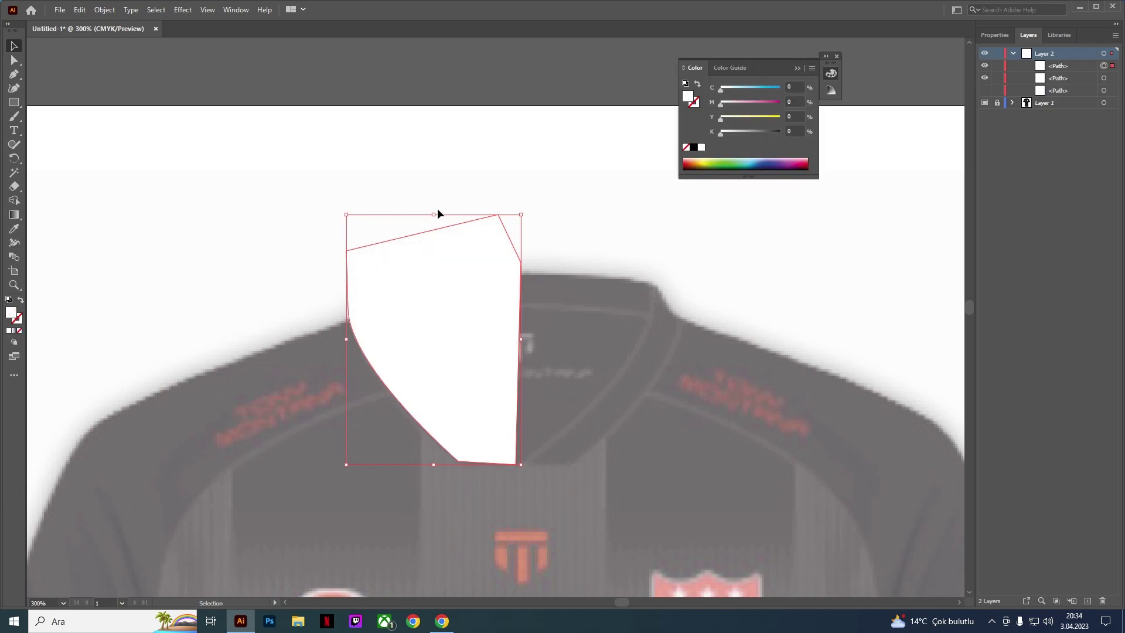
pyautogui.click(693, 147)
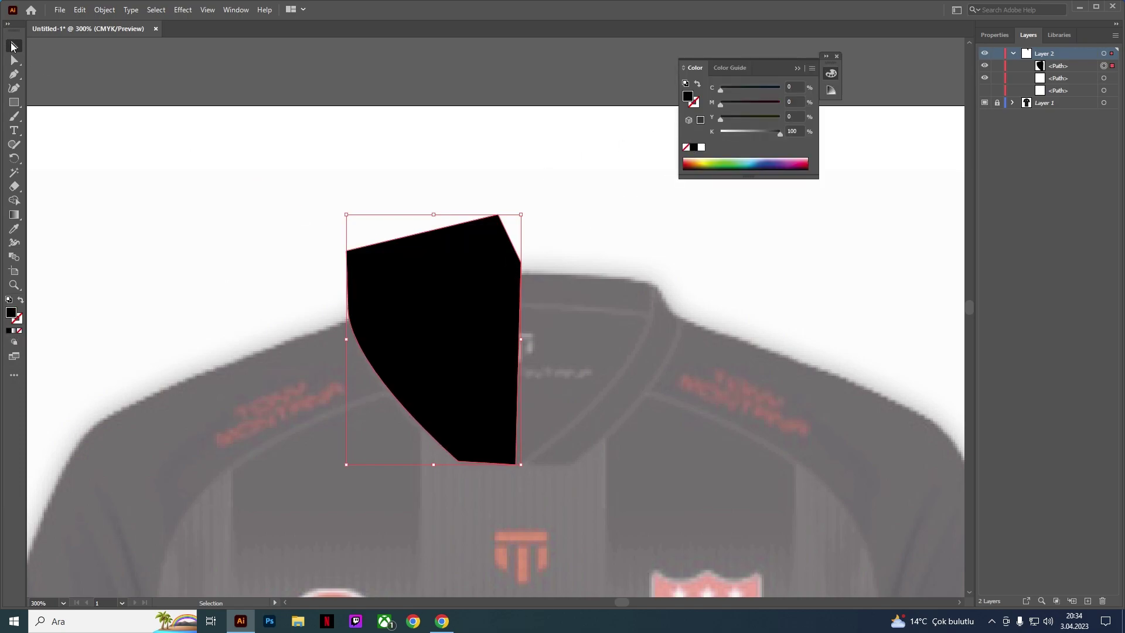
pyautogui.click(103, 163)
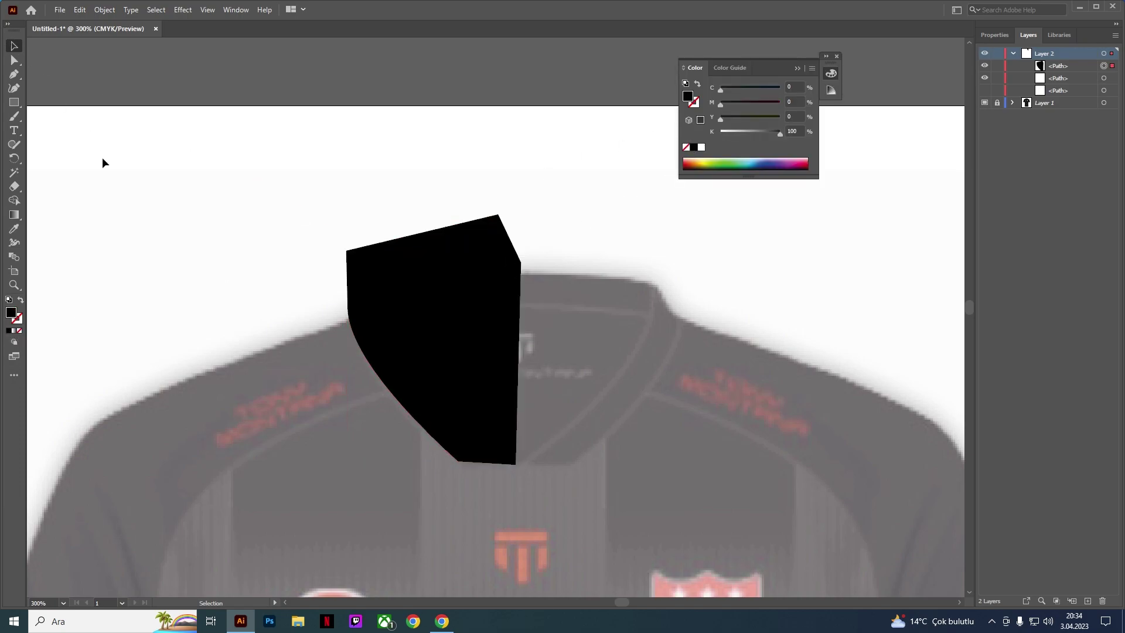
# Step: Toggle the white body shape's visibility repeatedly to compare it against the photo
pyautogui.click(985, 90)
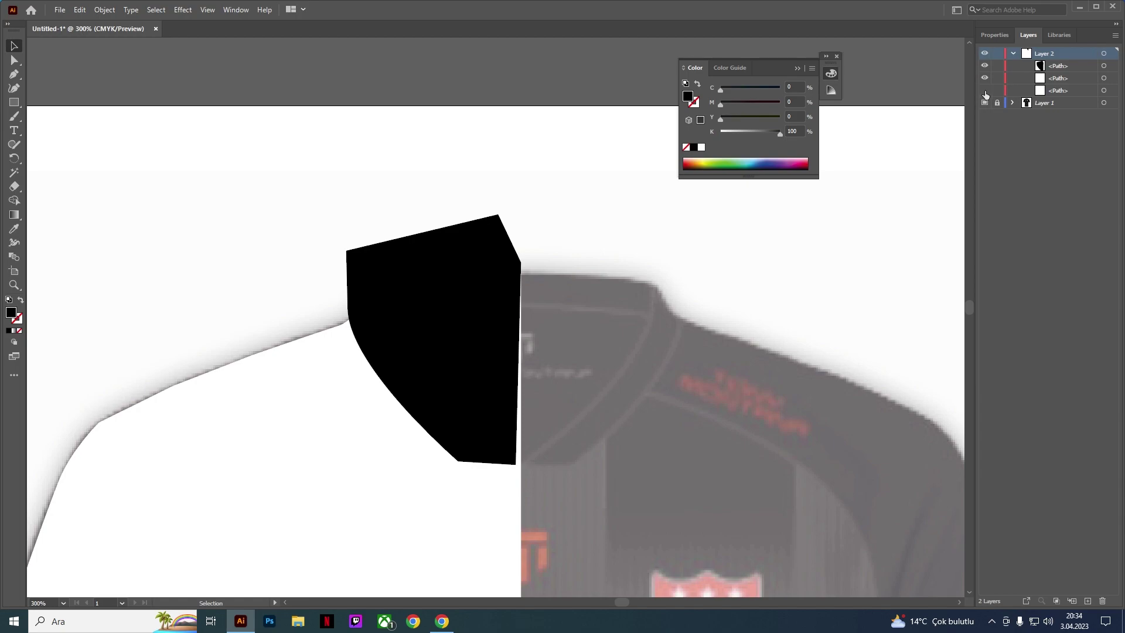
pyautogui.click(985, 90)
pyautogui.click(985, 91)
pyautogui.click(985, 91)
pyautogui.click(985, 91)
pyautogui.click(985, 91)
pyautogui.click(985, 91)
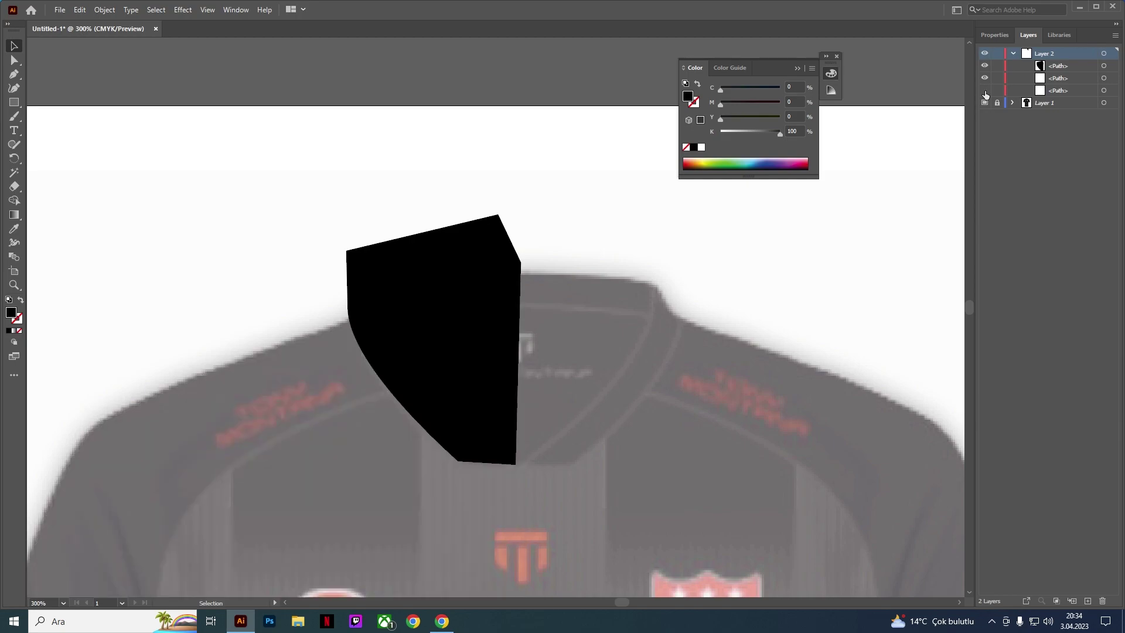
pyautogui.click(985, 92)
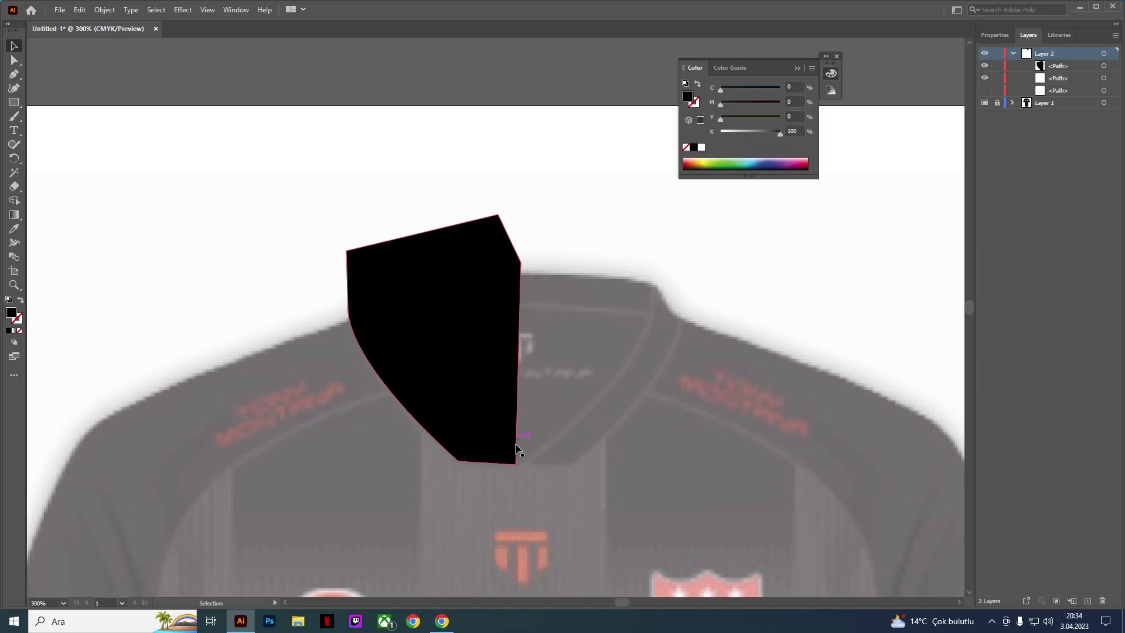
pyautogui.scroll(1, 515, 451)
pyautogui.scroll(-1, 502, 414)
pyautogui.scroll(-1, 480, 326)
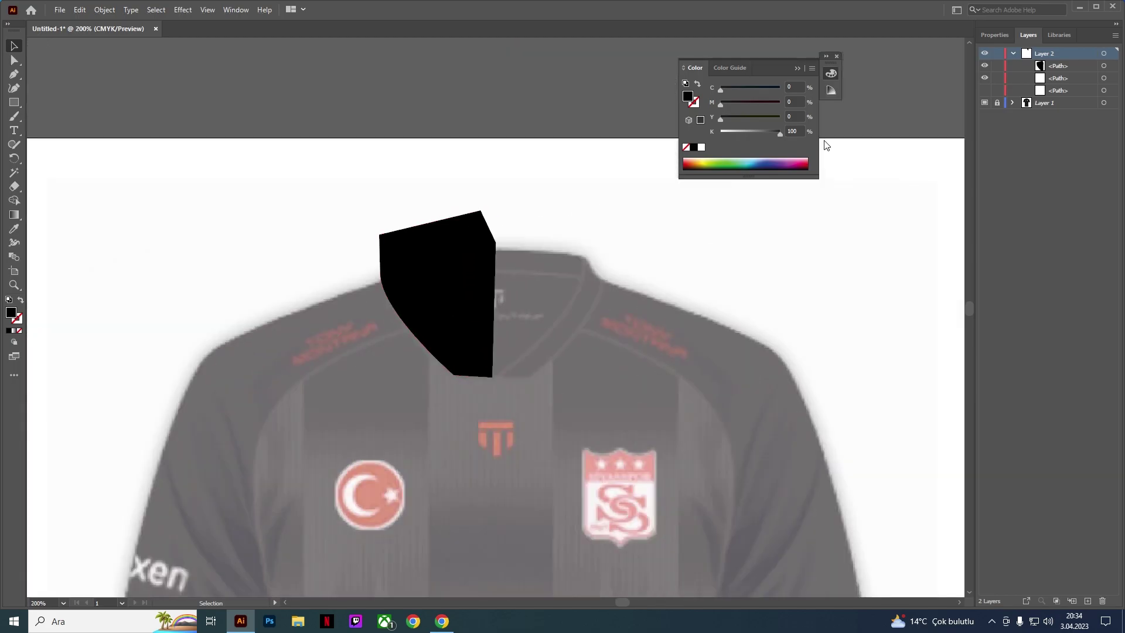
pyautogui.click(984, 90)
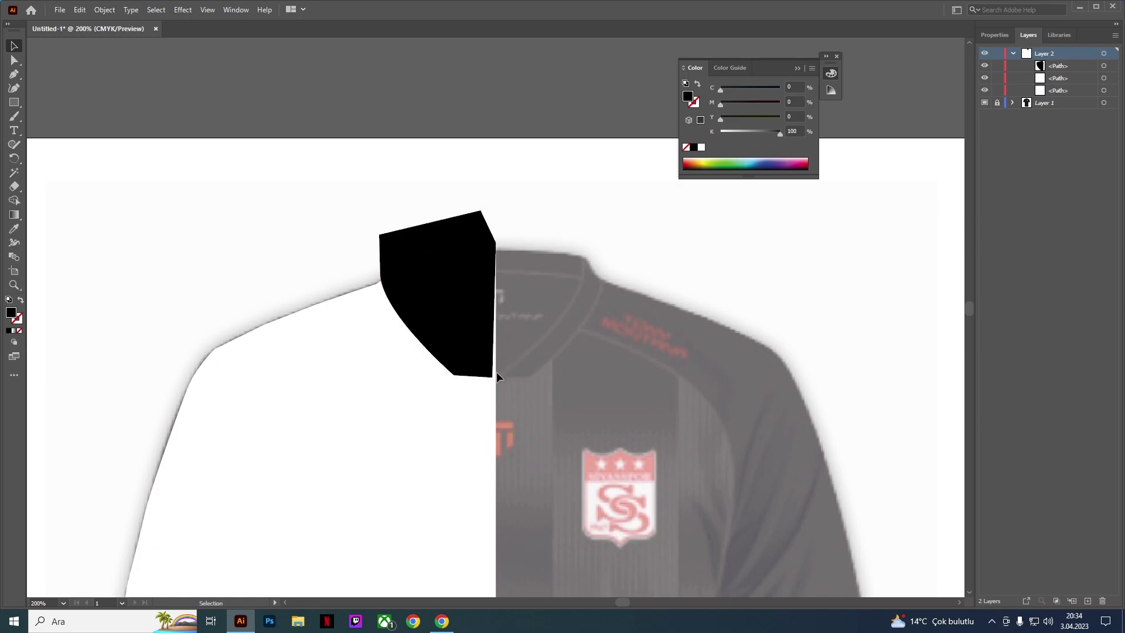
# Step: Hide the collar, body and second path so only the reference jersey photo shows
pyautogui.click(985, 66)
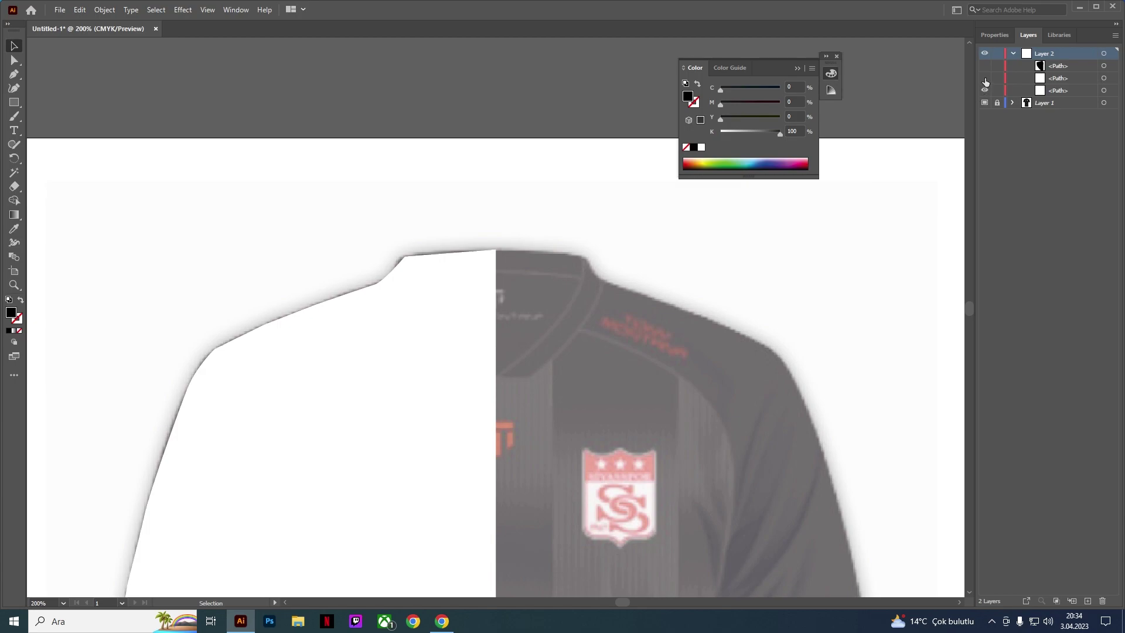
pyautogui.click(985, 78)
pyautogui.click(984, 90)
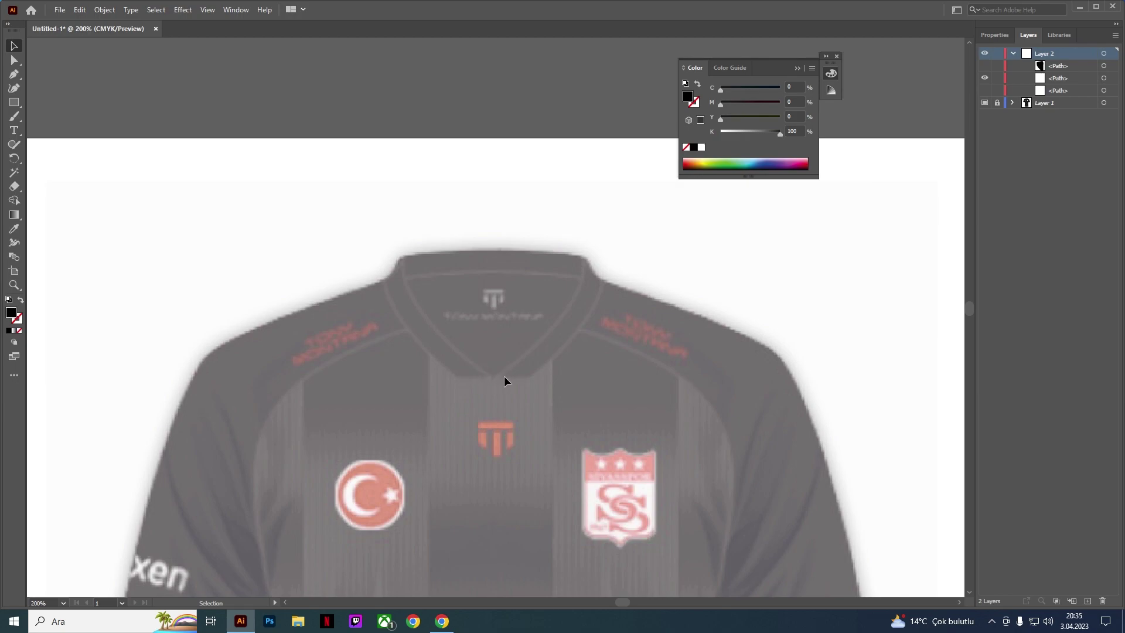
pyautogui.click(984, 66)
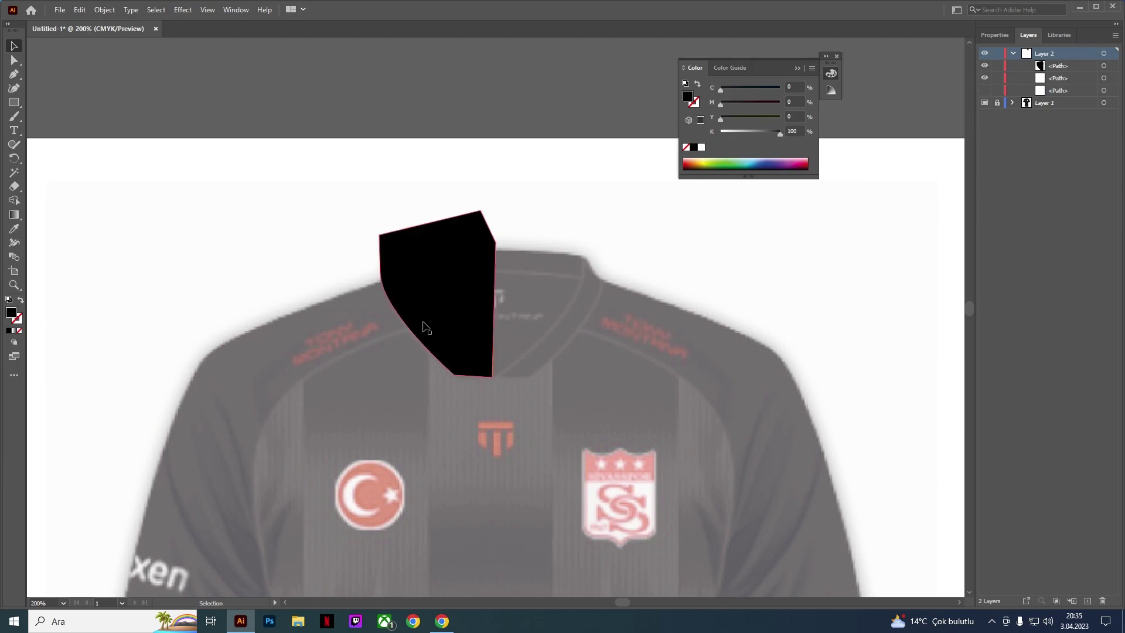
pyautogui.click(984, 90)
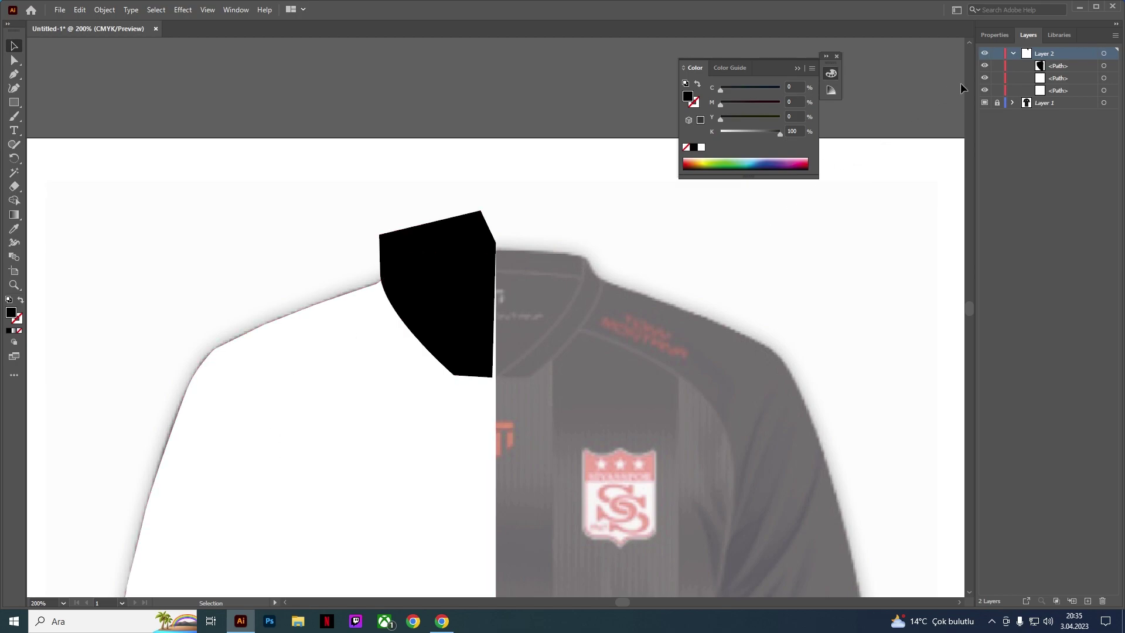
pyautogui.click(984, 78)
pyautogui.click(984, 66)
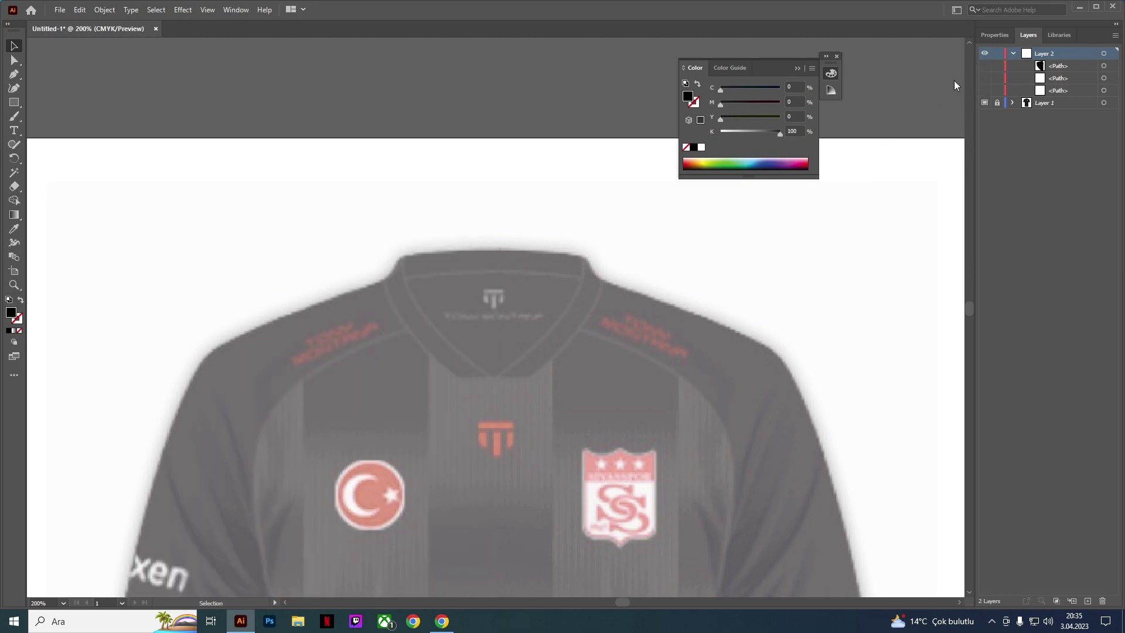
pyautogui.scroll(-3, 193, 413)
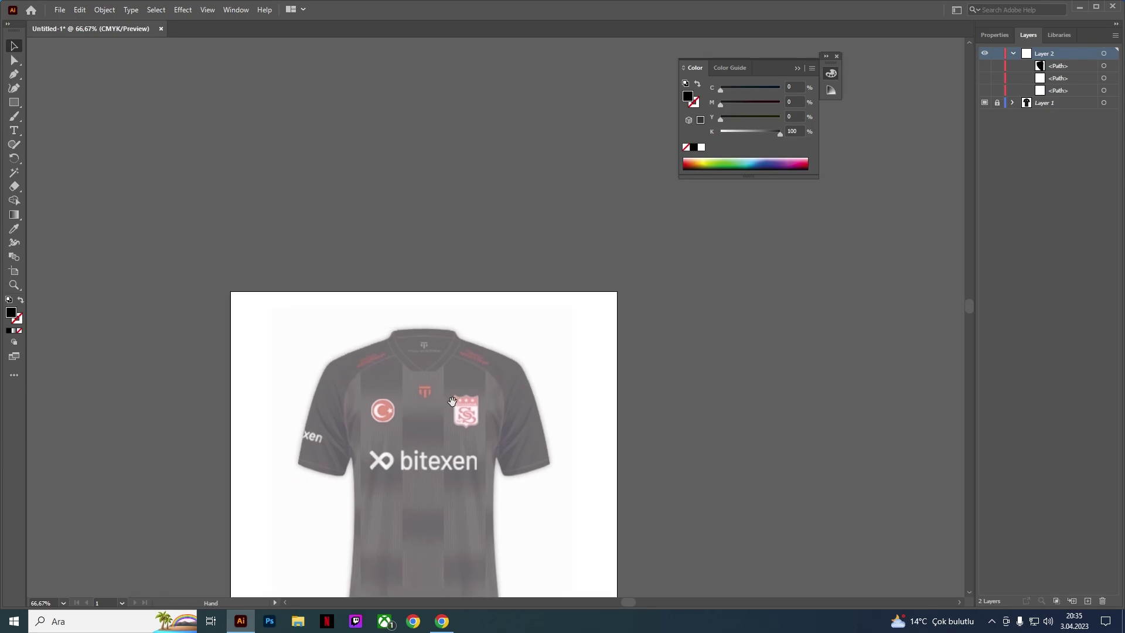
pyautogui.scroll(2, 343, 433)
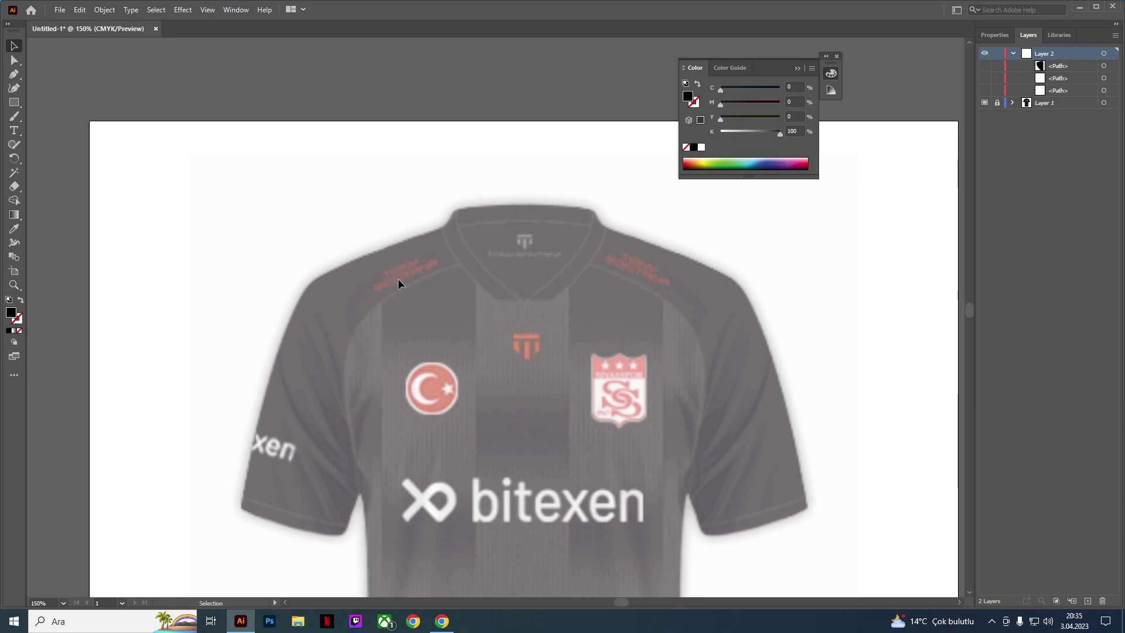
# Step: Start an unfilled left sleeve outline at the collar edge, curving along the neckline and shoulder seam
pyautogui.click(14, 74)
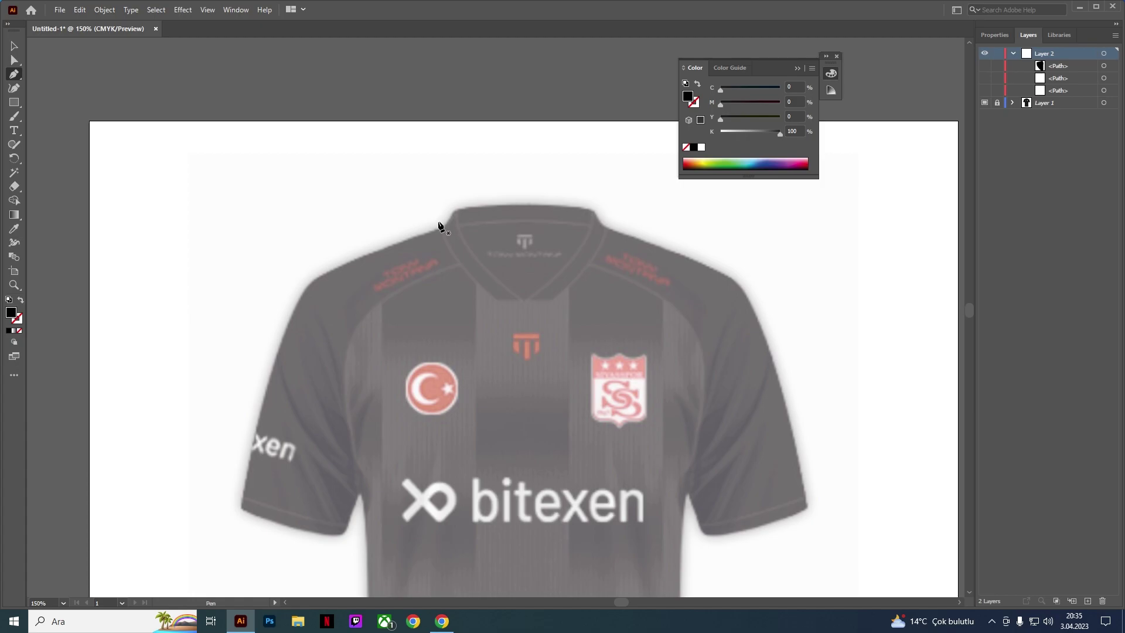
pyautogui.scroll(2, 441, 221)
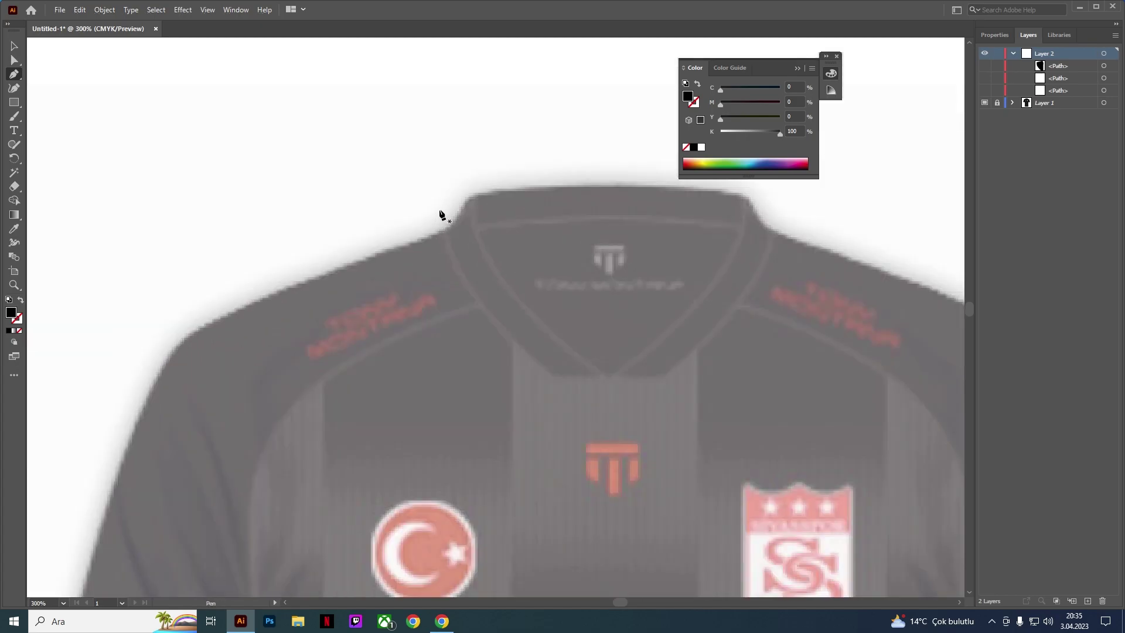
pyautogui.click(439, 210)
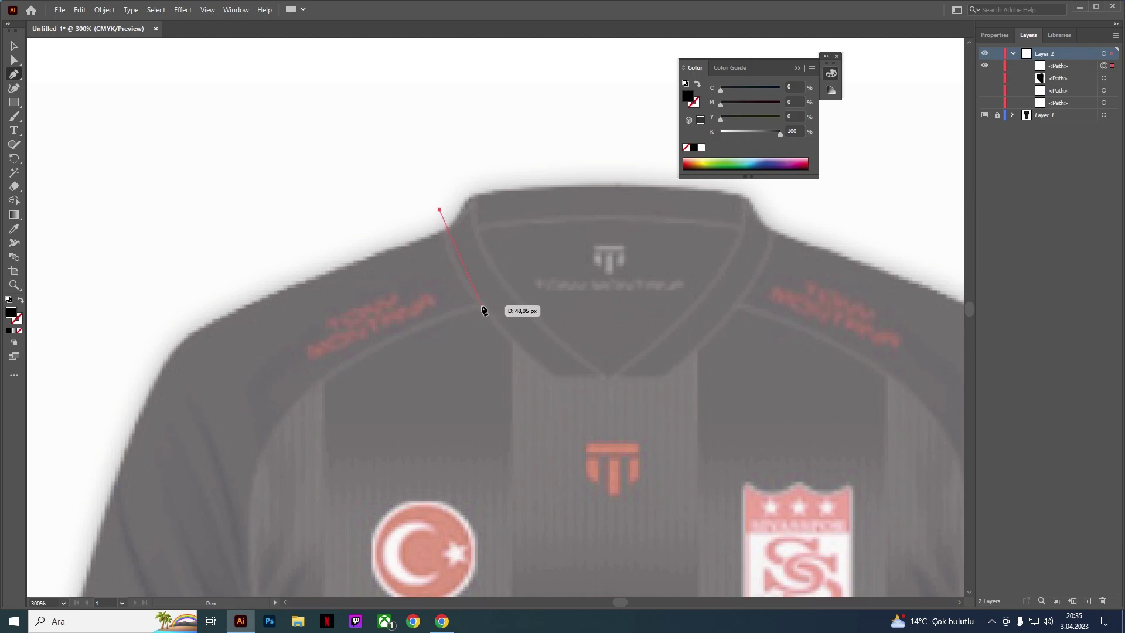
pyautogui.moveTo(479, 309); pyautogui.dragTo(509, 322)
pyautogui.click(481, 306)
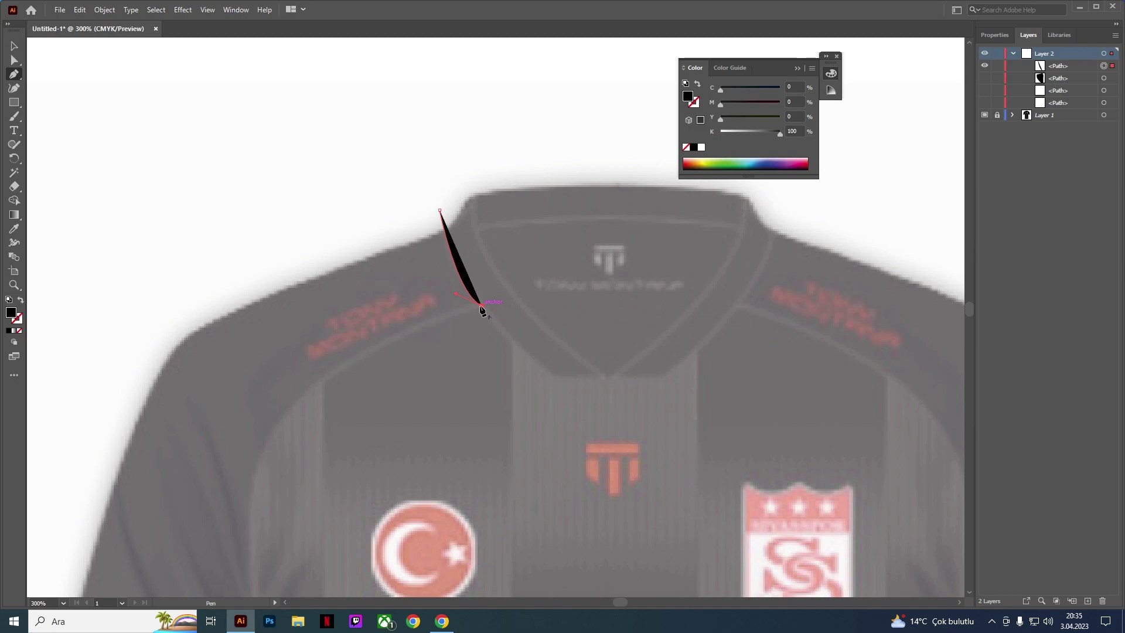
pyautogui.click(19, 330)
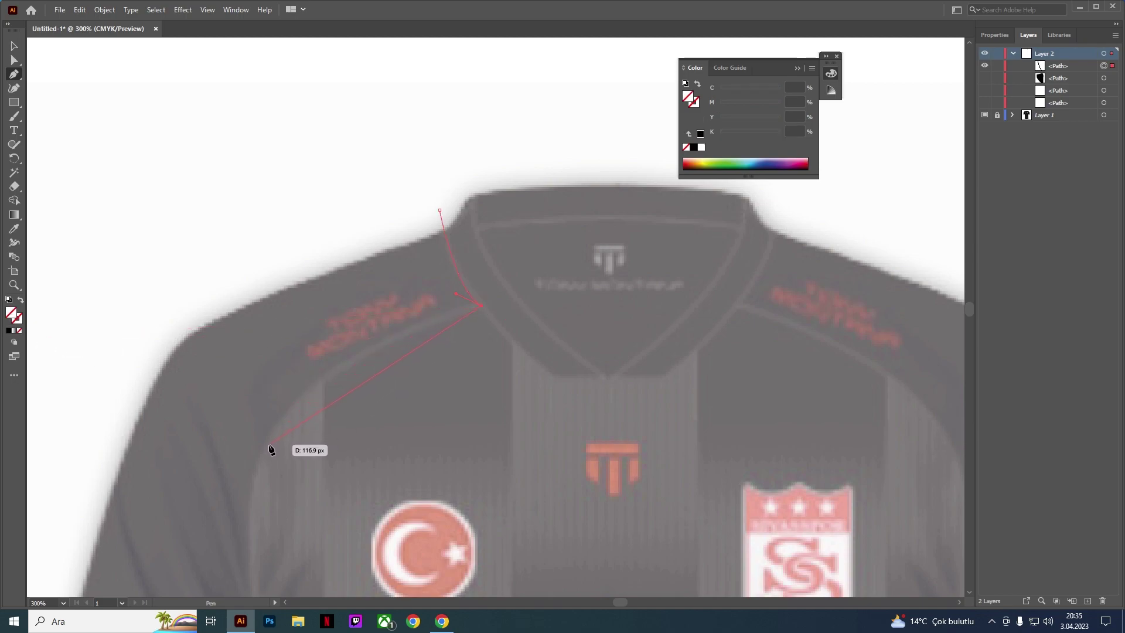
pyautogui.moveTo(266, 445); pyautogui.dragTo(261, 467)
pyautogui.moveTo(249, 523)
pyautogui.mouseDown()
pyautogui.moveTo(260, 481)
pyautogui.moveTo(250, 526)
pyautogui.mouseUp()
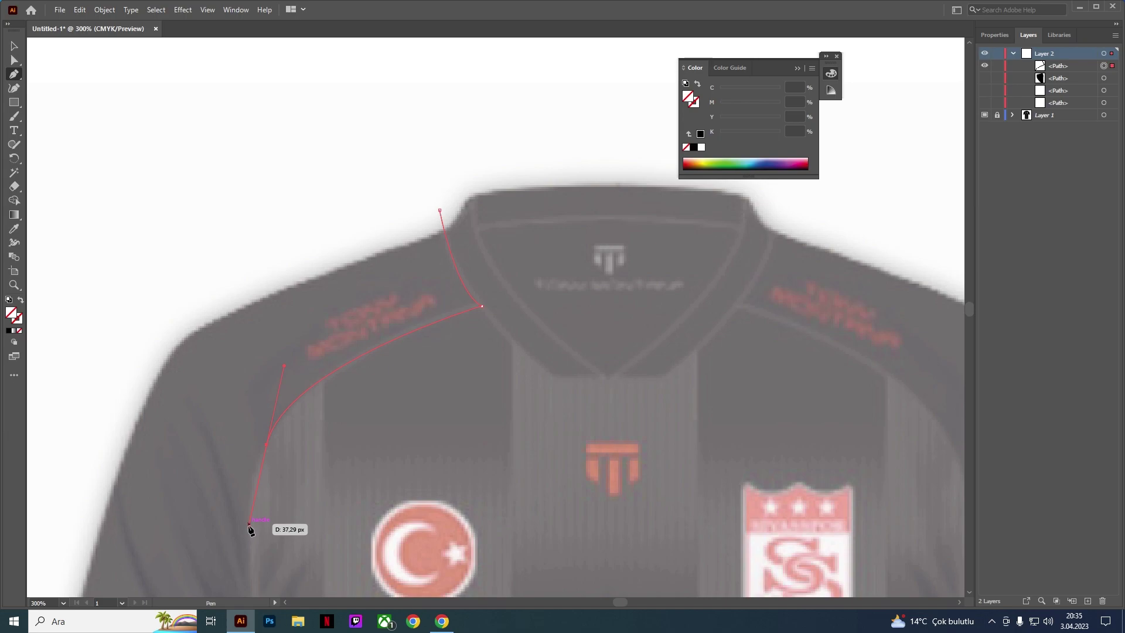
pyautogui.moveTo(250, 527); pyautogui.dragTo(266, 447)
# Step: Continue the sleeve outline down the seam to the underarm corner
pyautogui.scroll(-2, 251, 498)
pyautogui.scroll(-3, 249, 428)
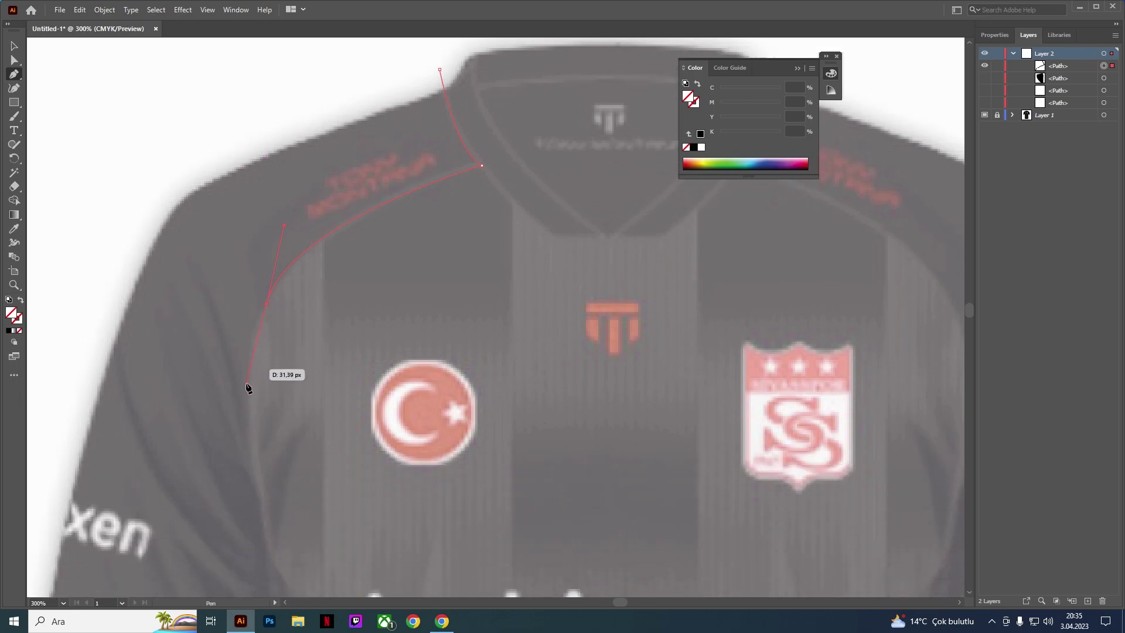
pyautogui.scroll(-4, 241, 357)
pyautogui.scroll(-1, 253, 323)
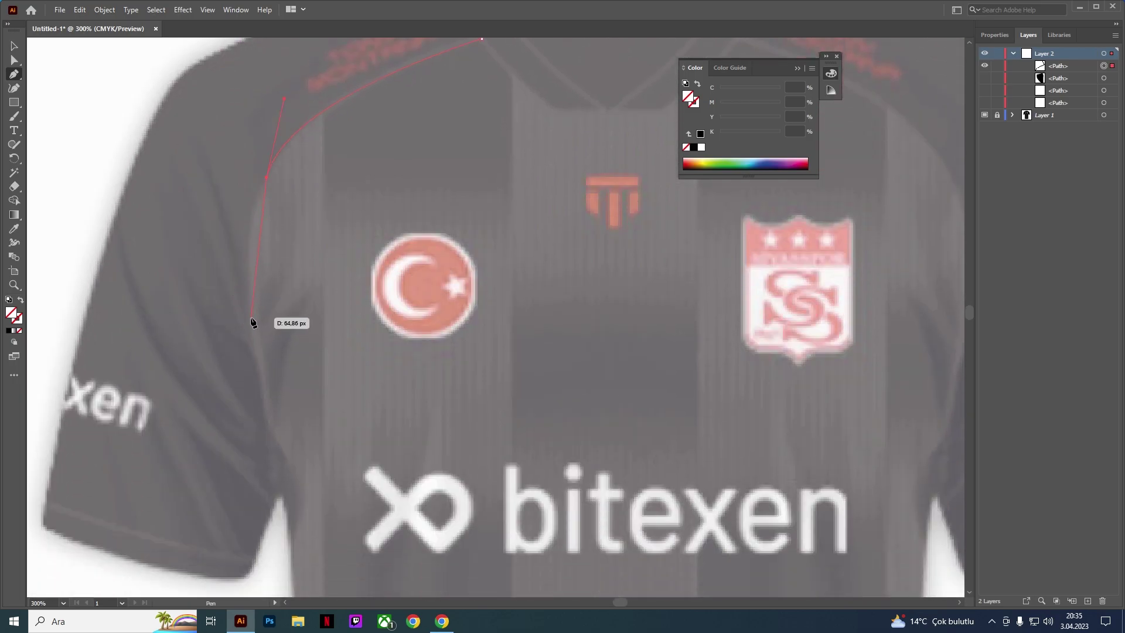
pyautogui.click(250, 318)
pyautogui.moveTo(264, 385); pyautogui.dragTo(265, 385)
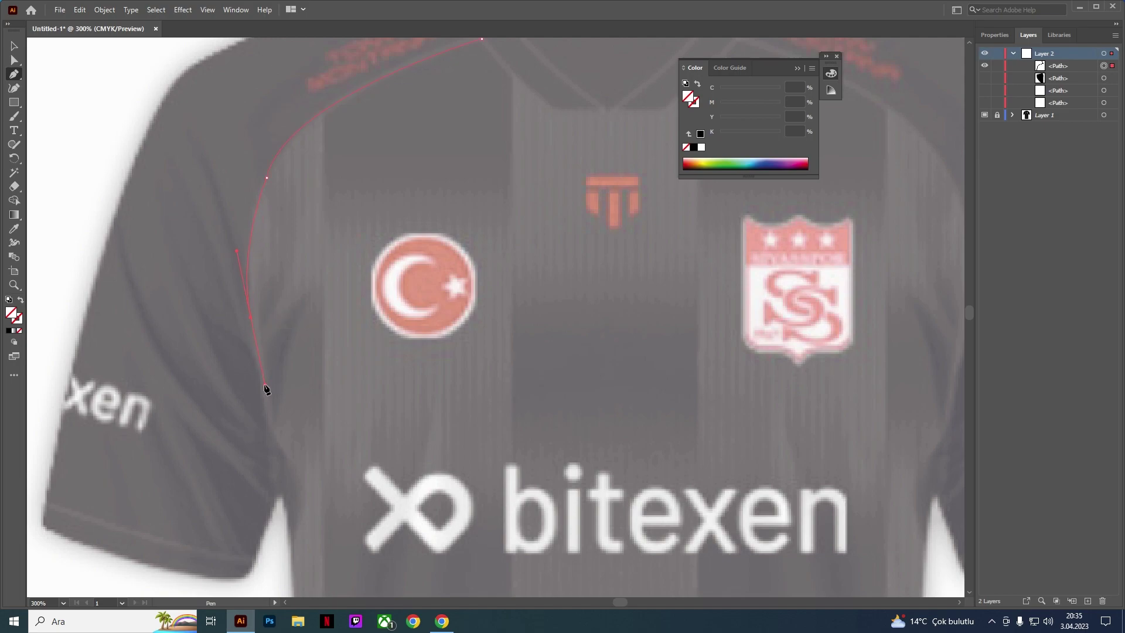
pyautogui.click(251, 318)
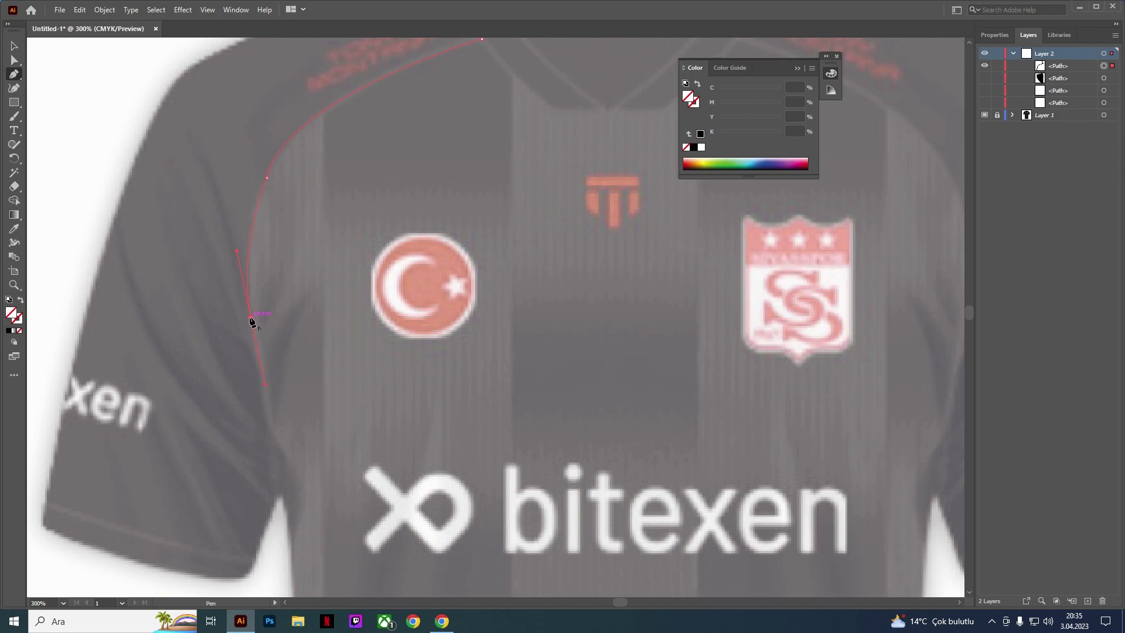
pyautogui.click(270, 432)
pyautogui.click(295, 533)
pyautogui.click(273, 567)
# Step: Trace the sleeve hem and outer shoulder, close the shape and fill it light blue
pyautogui.scroll(-3, 269, 580)
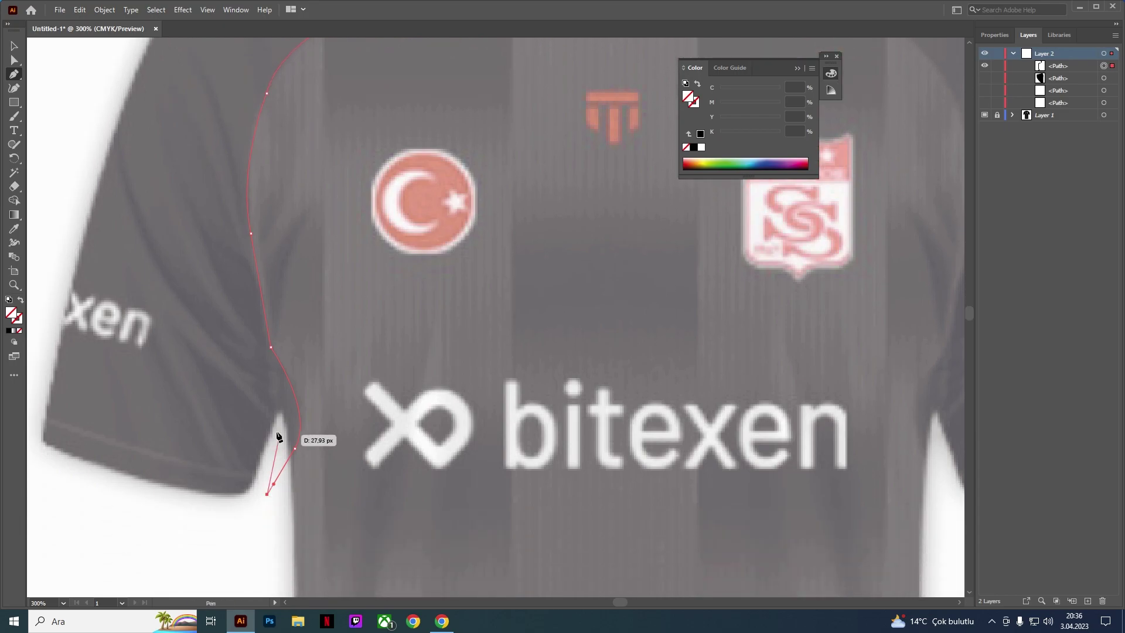
pyautogui.click(194, 501)
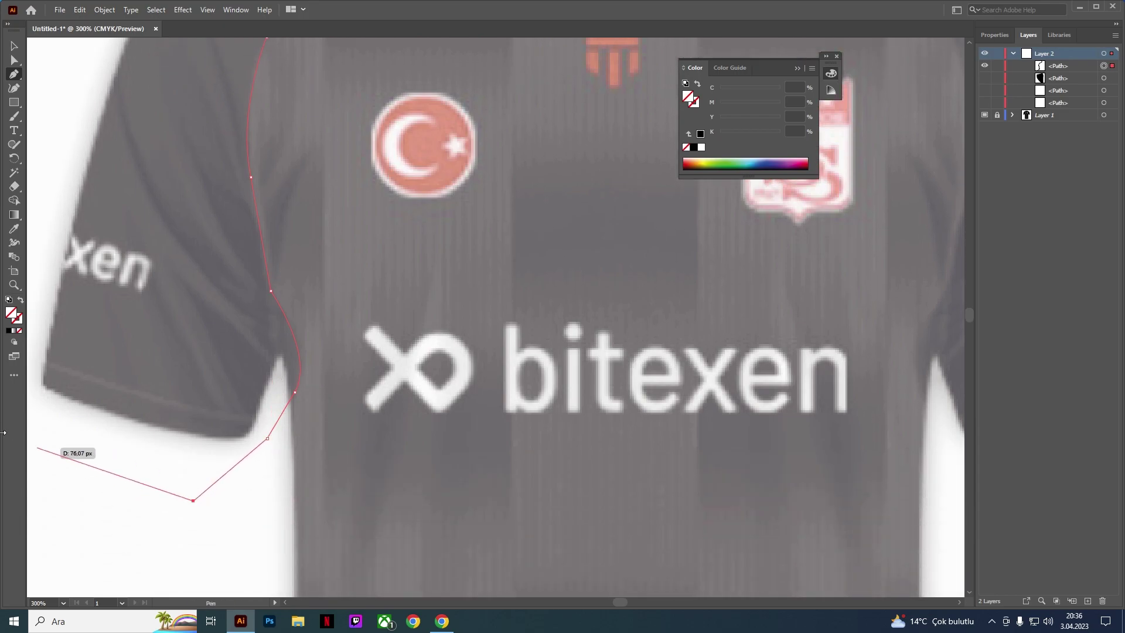
pyautogui.scroll(-2, 50, 468)
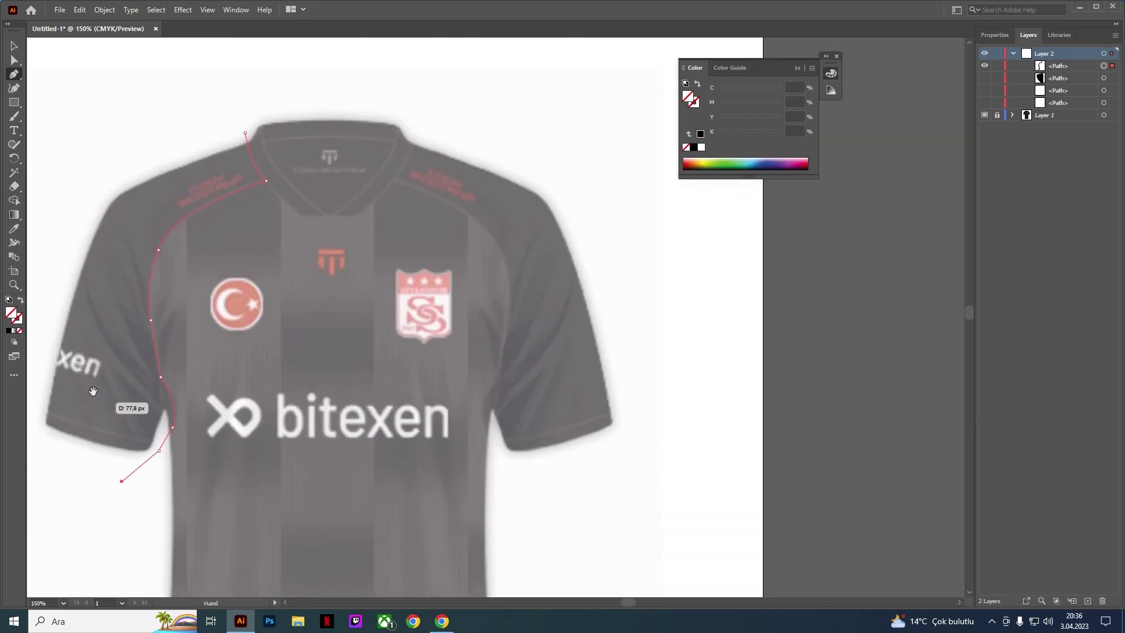
pyautogui.moveTo(105, 410); pyautogui.dragTo(266, 426)
pyautogui.click(138, 440)
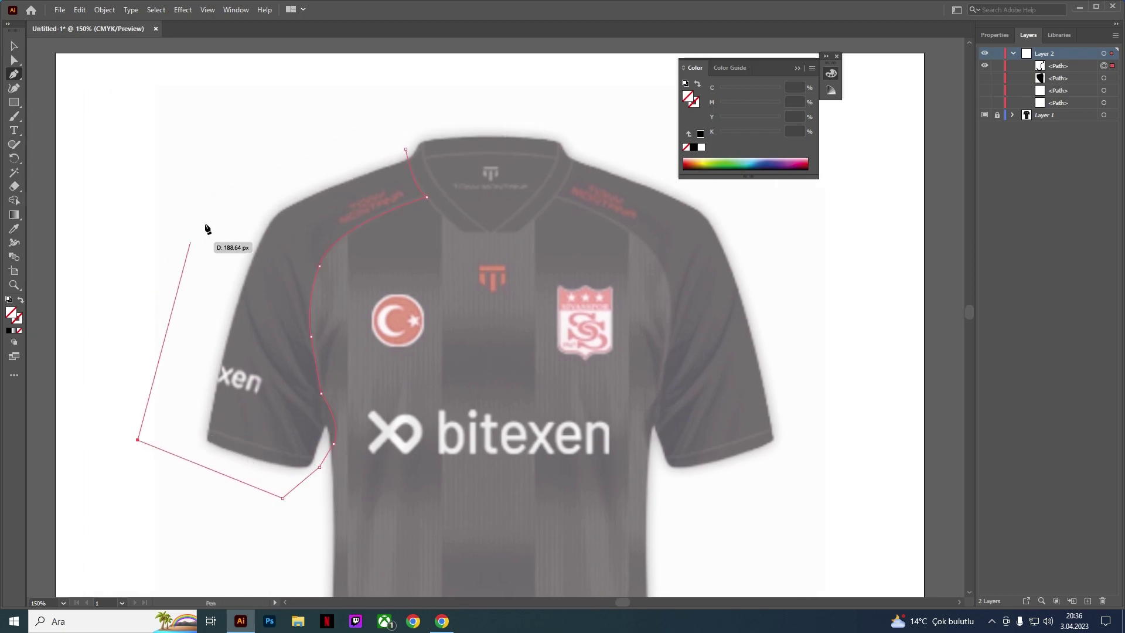
pyautogui.click(287, 148)
pyautogui.click(406, 150)
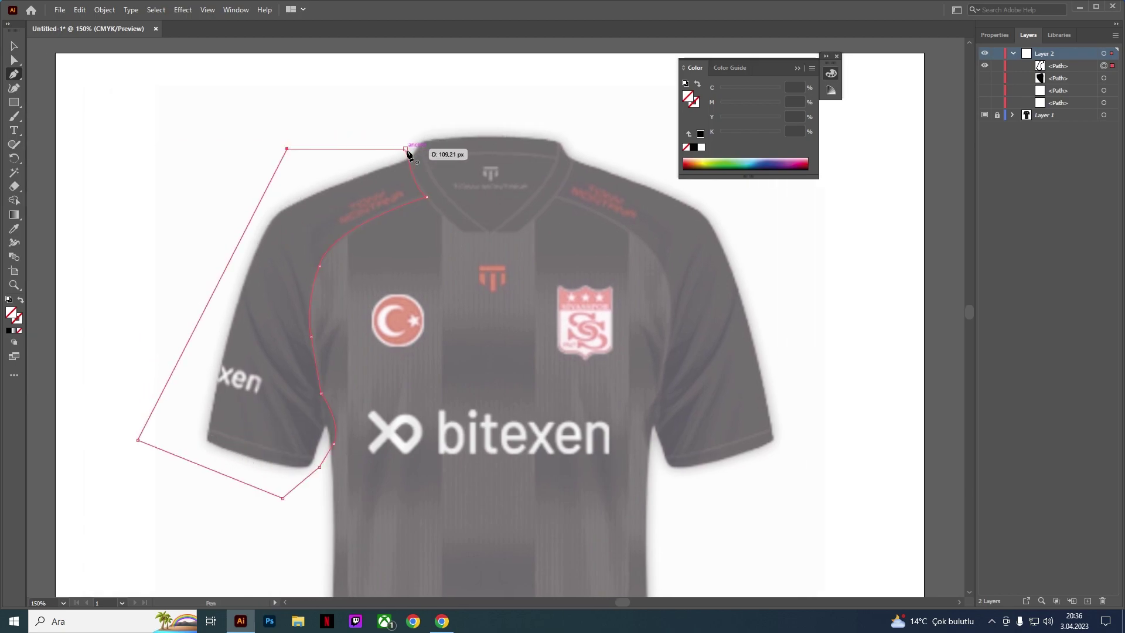
pyautogui.click(10, 331)
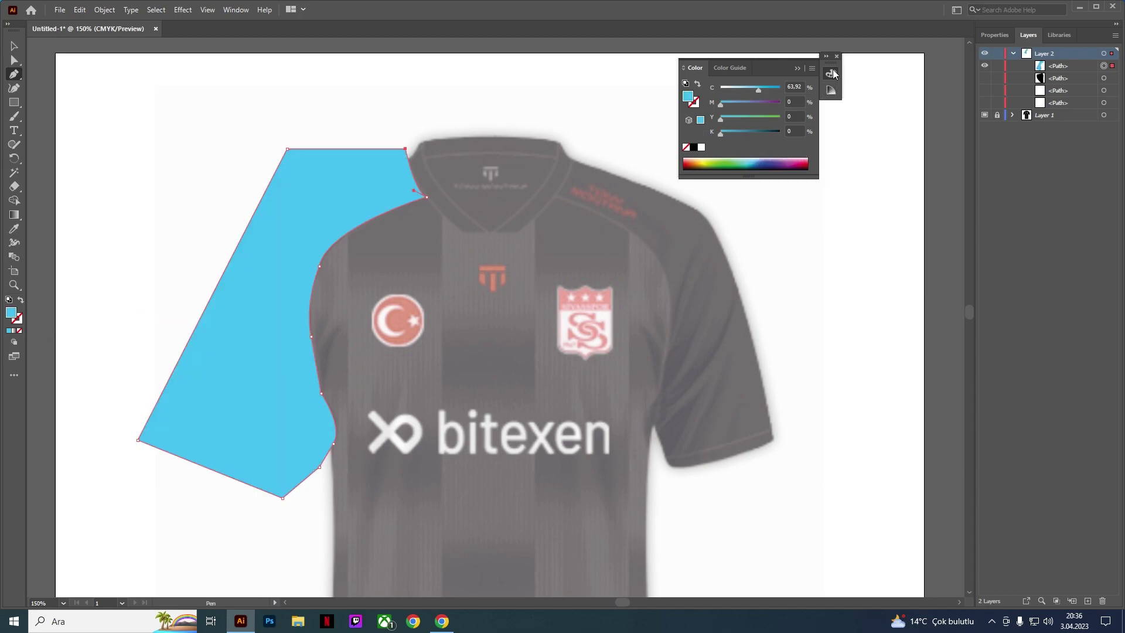
# Step: Close the Color panel, deselect the sleeve, and show the black collar and white body paths
pyautogui.click(836, 56)
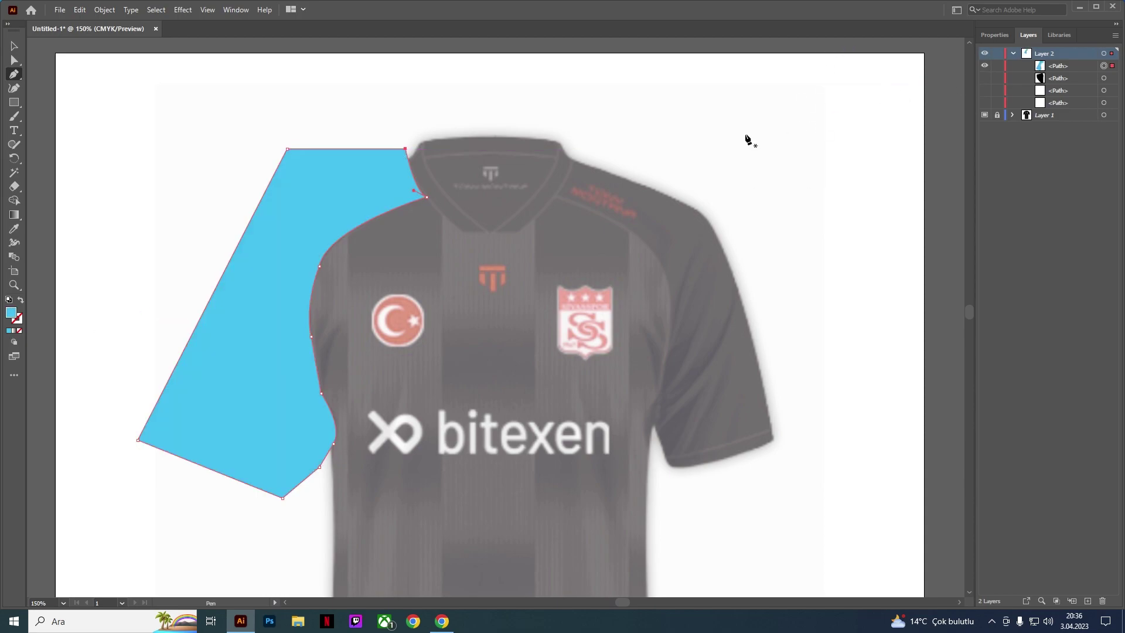
pyautogui.click(14, 45)
pyautogui.click(103, 96)
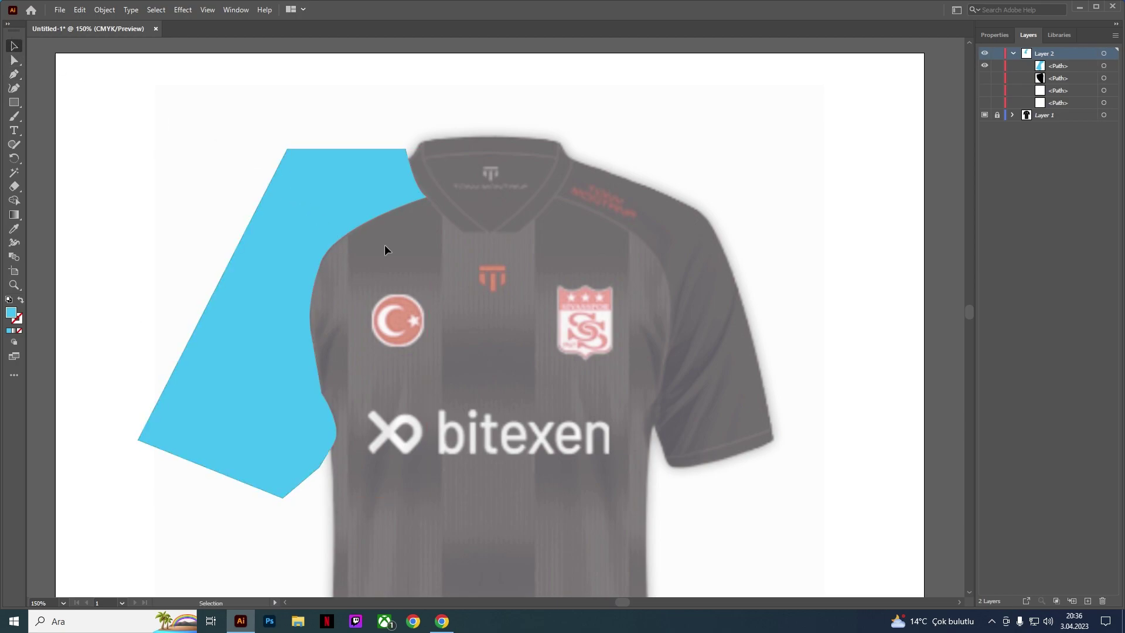
pyautogui.click(984, 78)
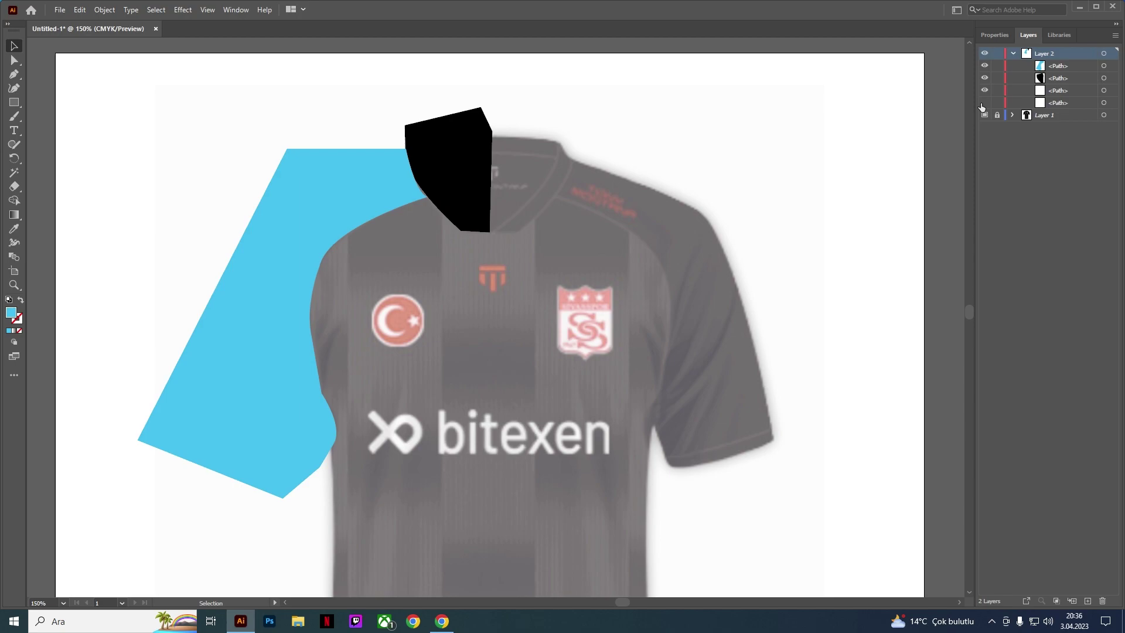
pyautogui.click(985, 104)
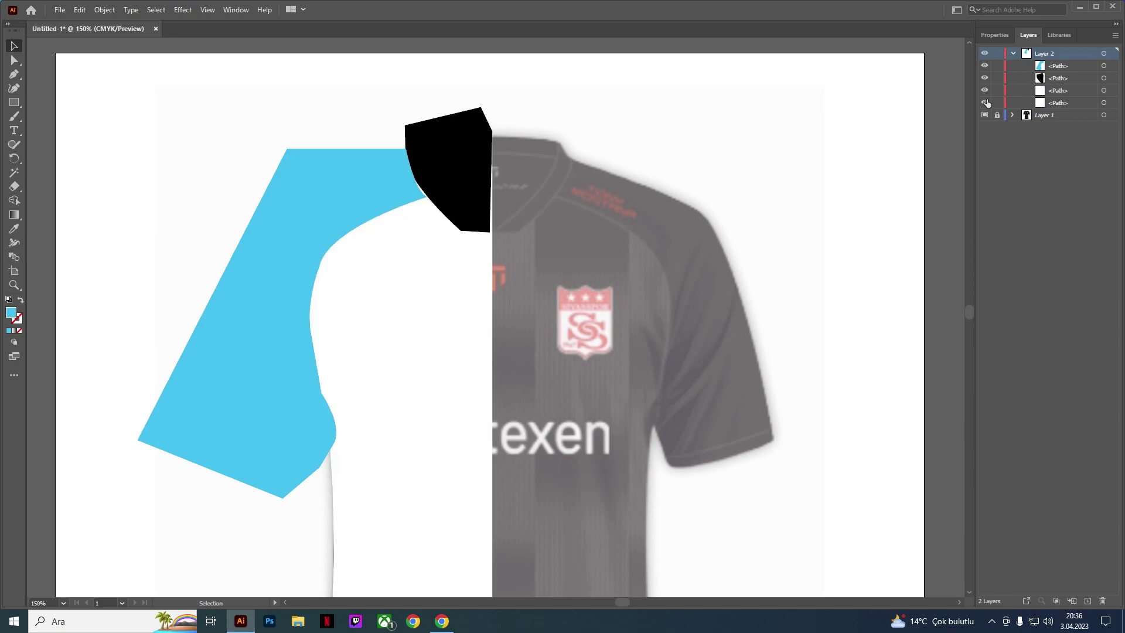
# Step: Delete the leftover third path from Layer 2
pyautogui.click(1068, 92)
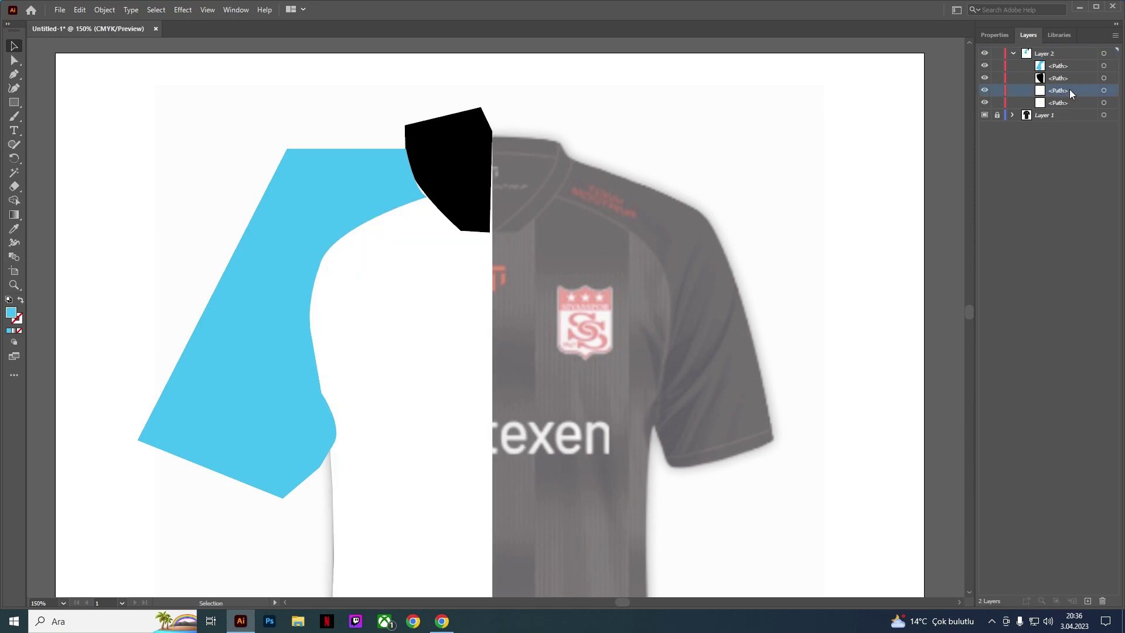
pyautogui.click(1103, 601)
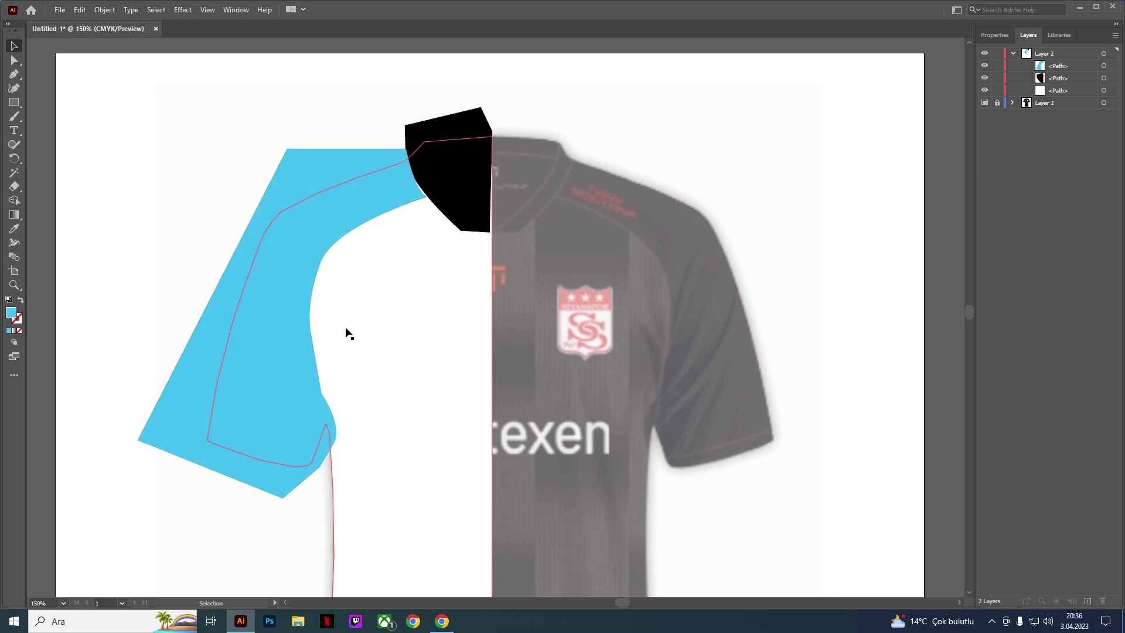
pyautogui.scroll(1, 407, 182)
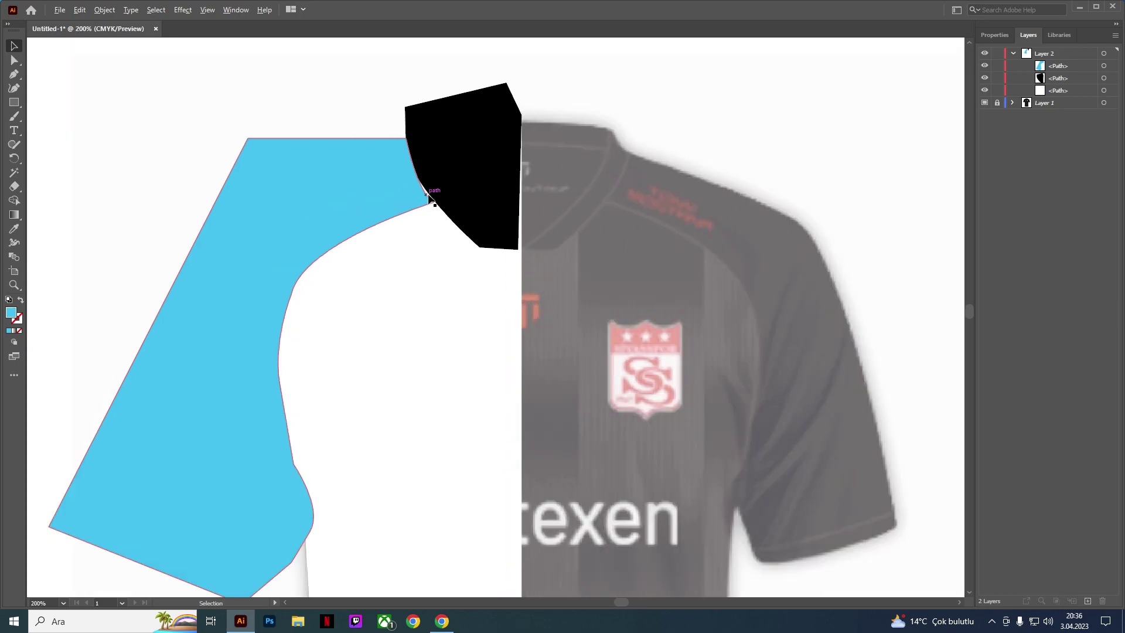
pyautogui.scroll(1, 428, 193)
pyautogui.scroll(1, 425, 189)
pyautogui.scroll(-3, 425, 189)
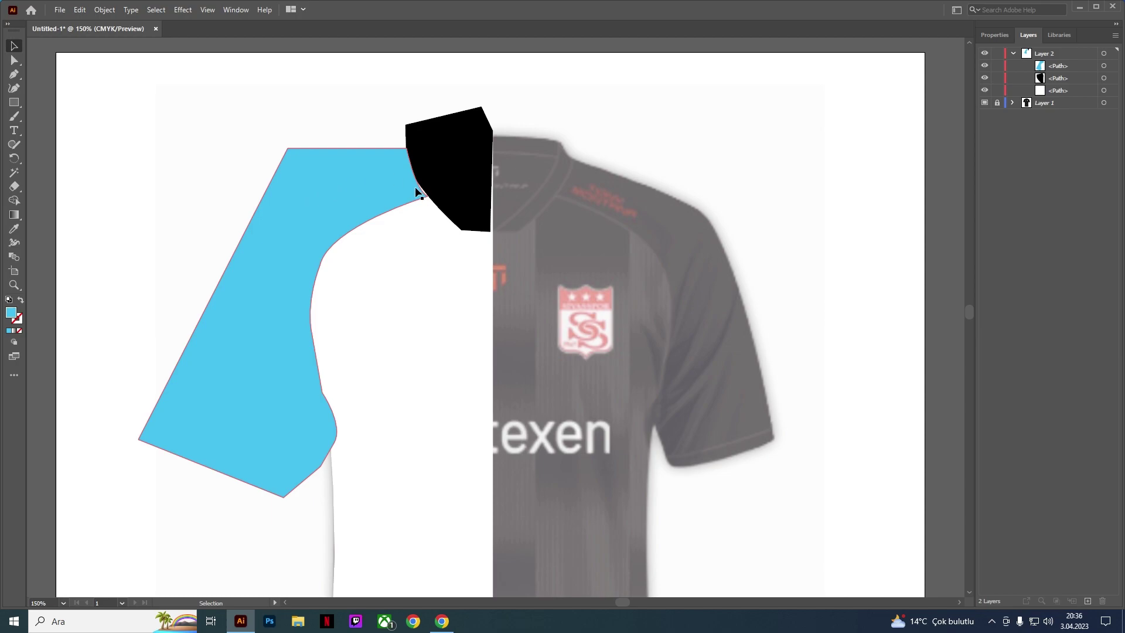
pyautogui.scroll(3, 415, 186)
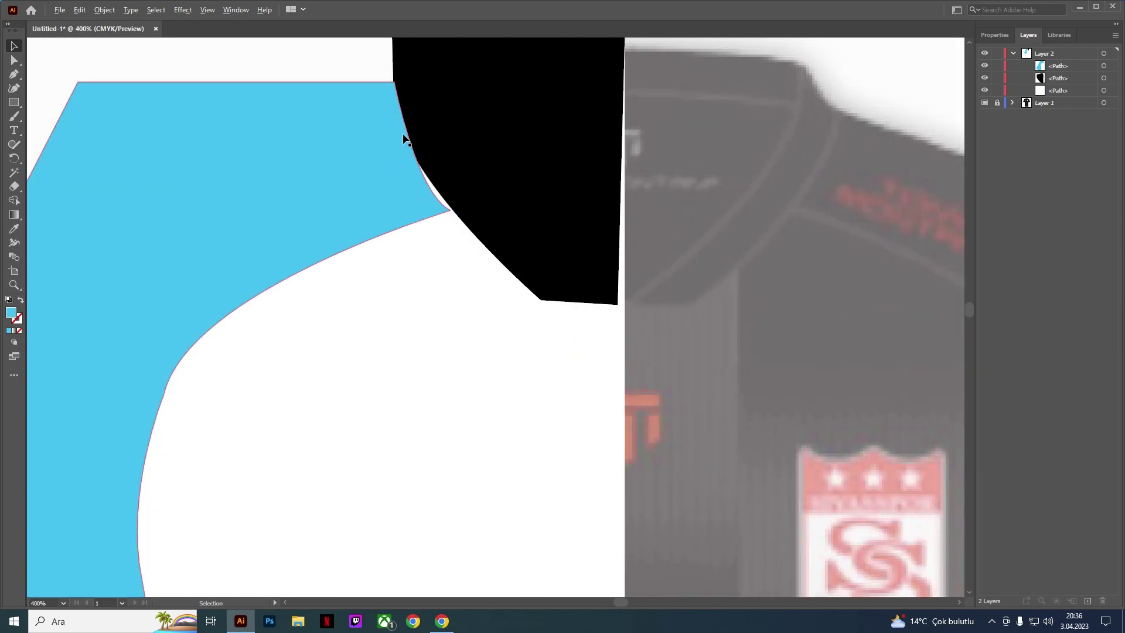
# Step: Draw a small closed patch shape between the shoulder top and the collar
pyautogui.click(30, 136)
pyautogui.click(18, 72)
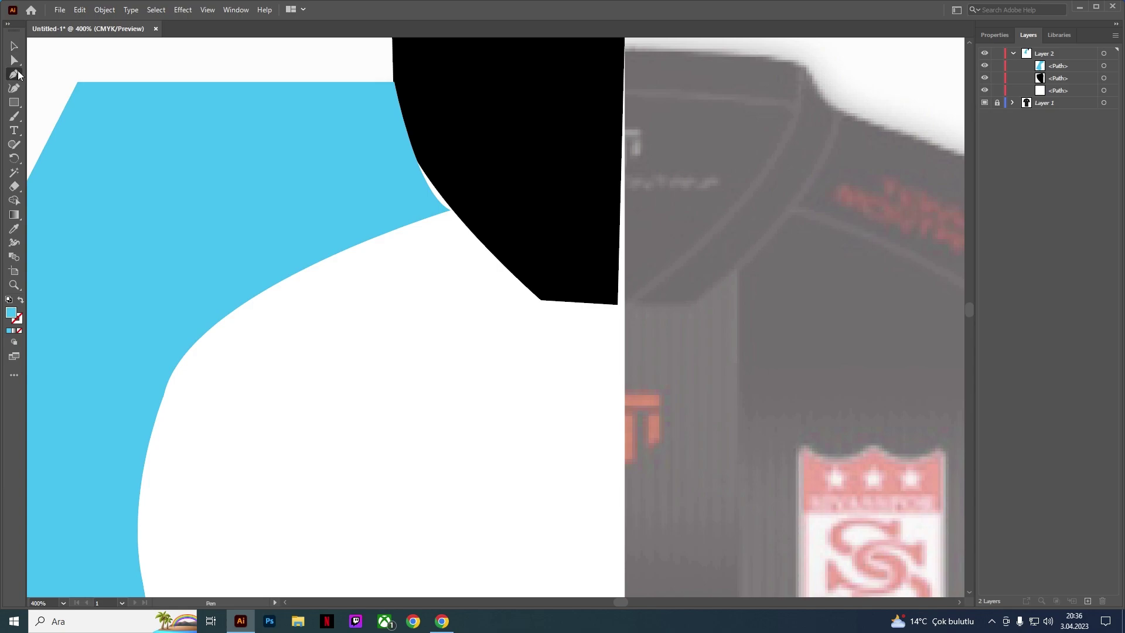
pyautogui.click(394, 82)
pyautogui.click(446, 82)
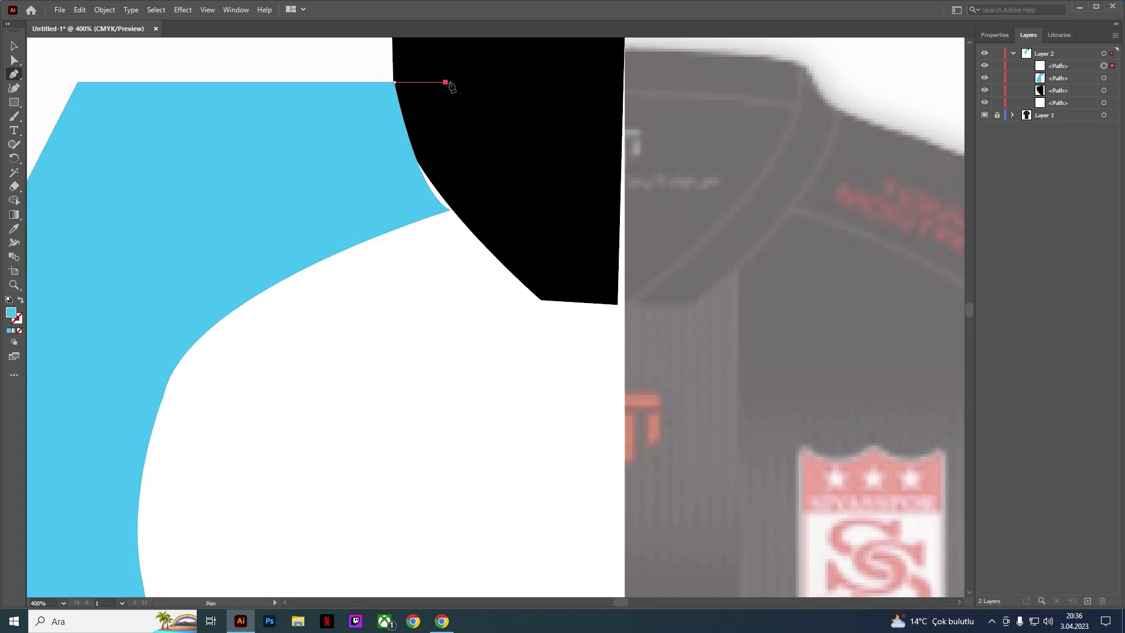
pyautogui.click(488, 203)
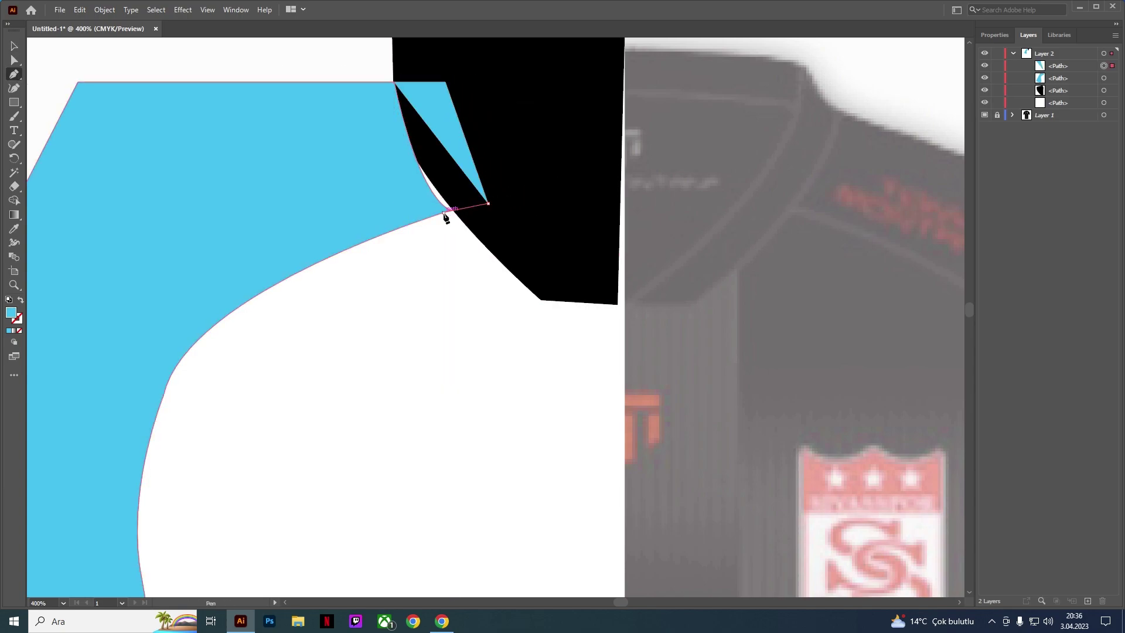
pyautogui.click(443, 212)
pyautogui.click(373, 178)
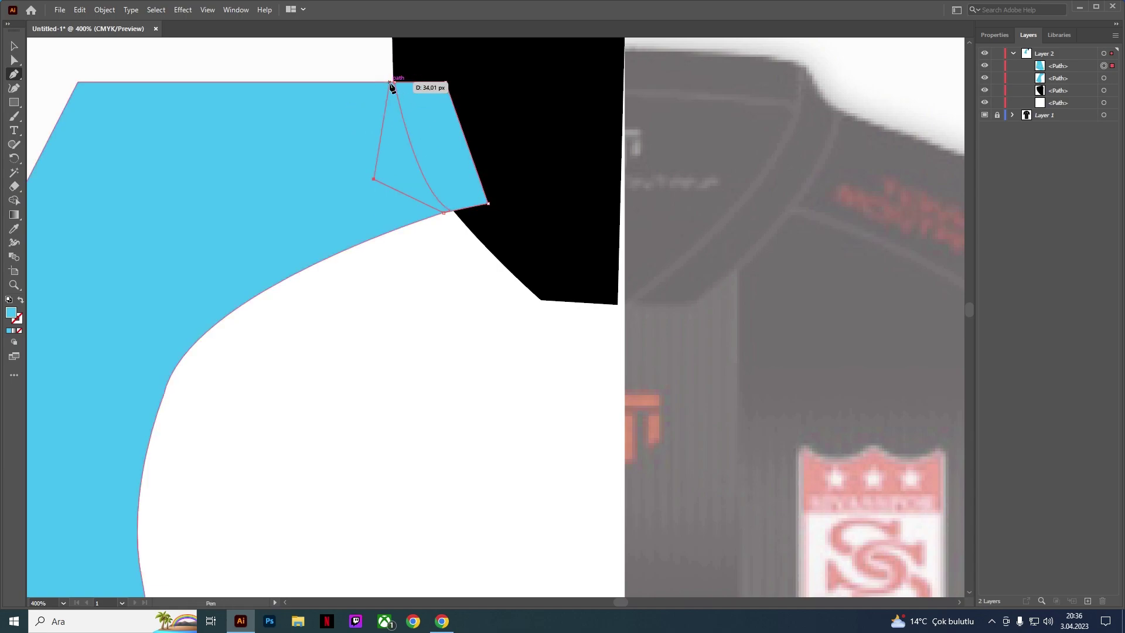
pyautogui.click(393, 83)
# Step: Combine the patch with the blue sleeve pieces via Pathfinder, then view the whole shirt
pyautogui.click(14, 45)
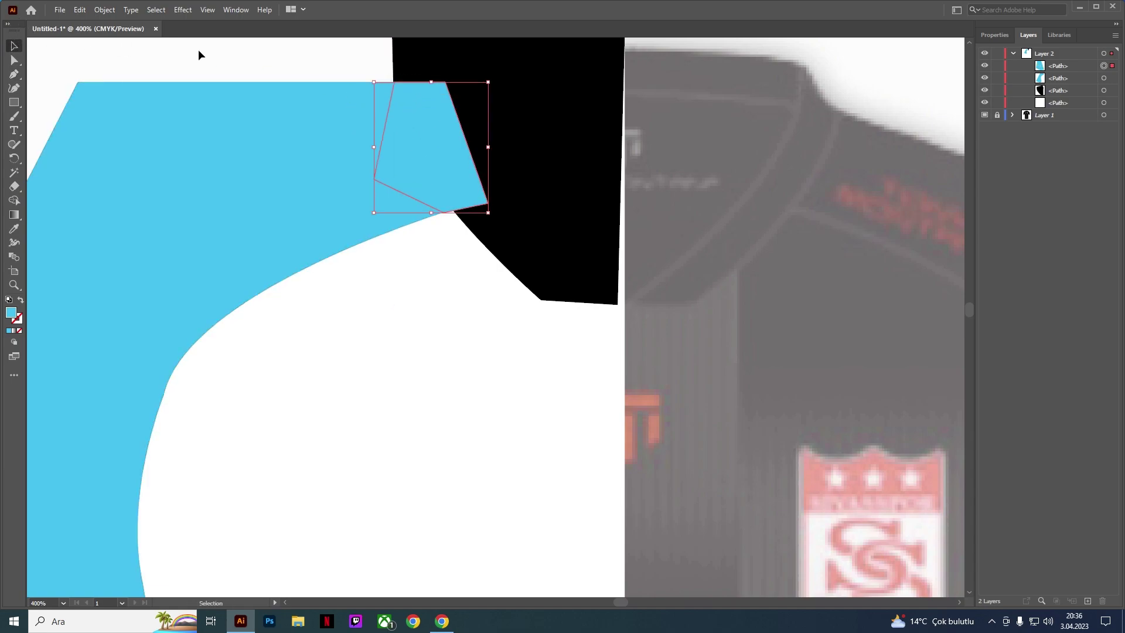
pyautogui.click(303, 143)
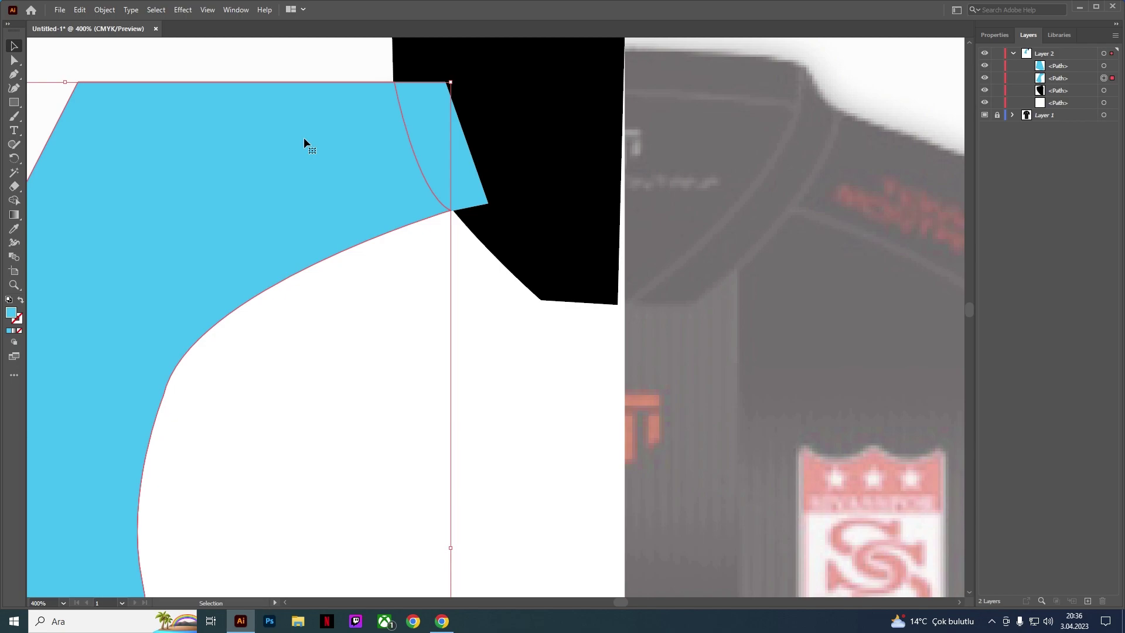
pyautogui.keyDown('shift'); pyautogui.click(444, 138); pyautogui.keyUp('shift')
pyautogui.keyDown('shift'); pyautogui.click(430, 143); pyautogui.keyUp('shift')
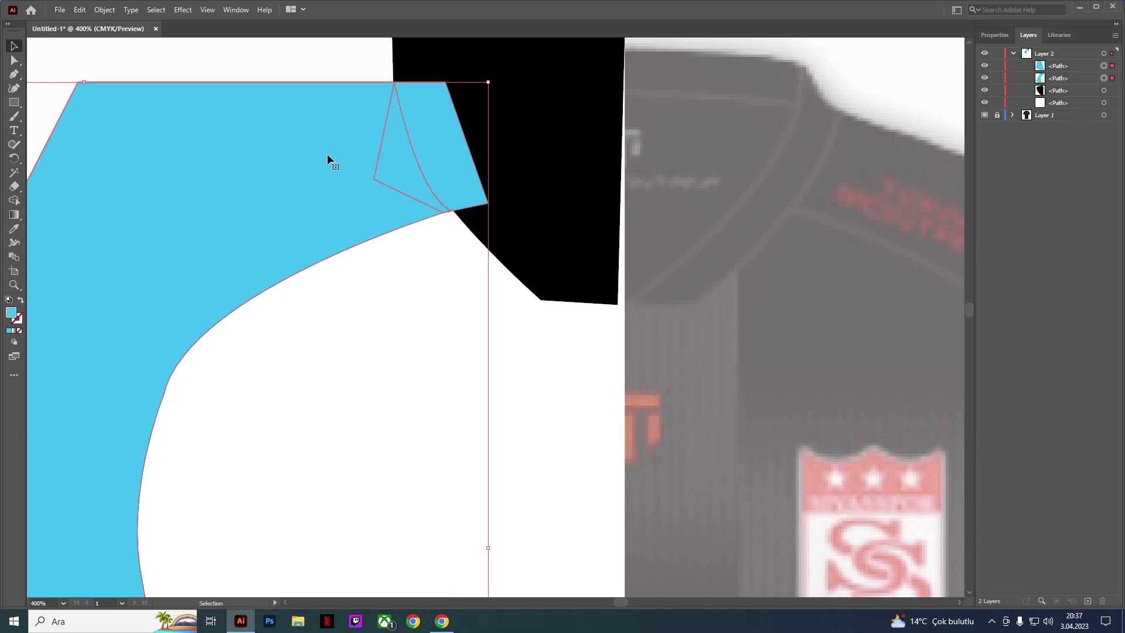
pyautogui.click(1001, 35)
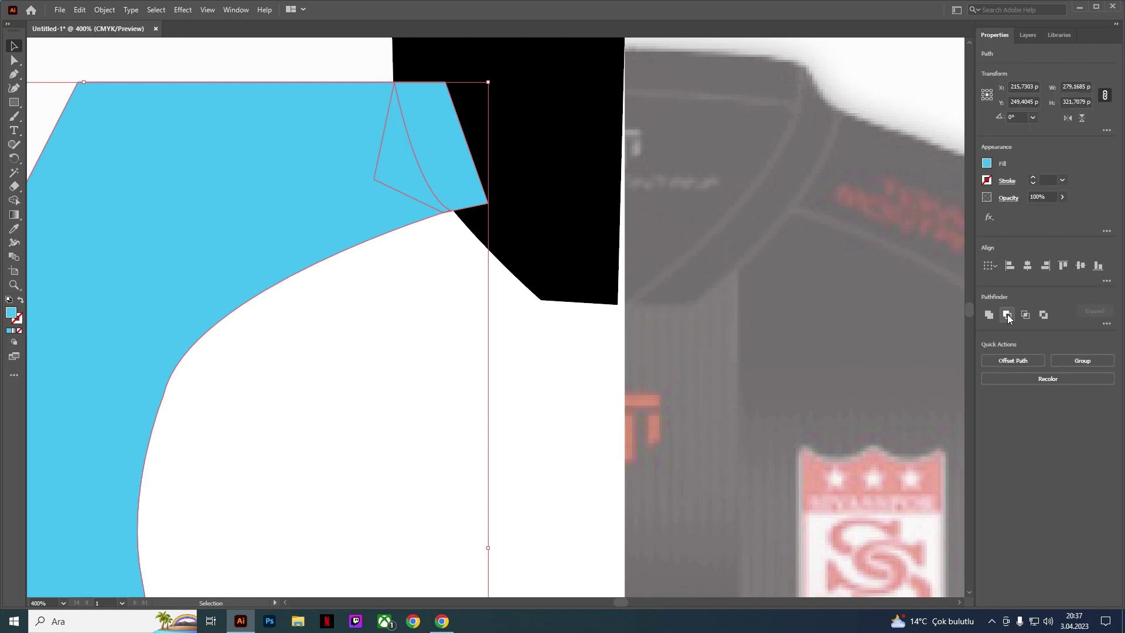
pyautogui.click(988, 316)
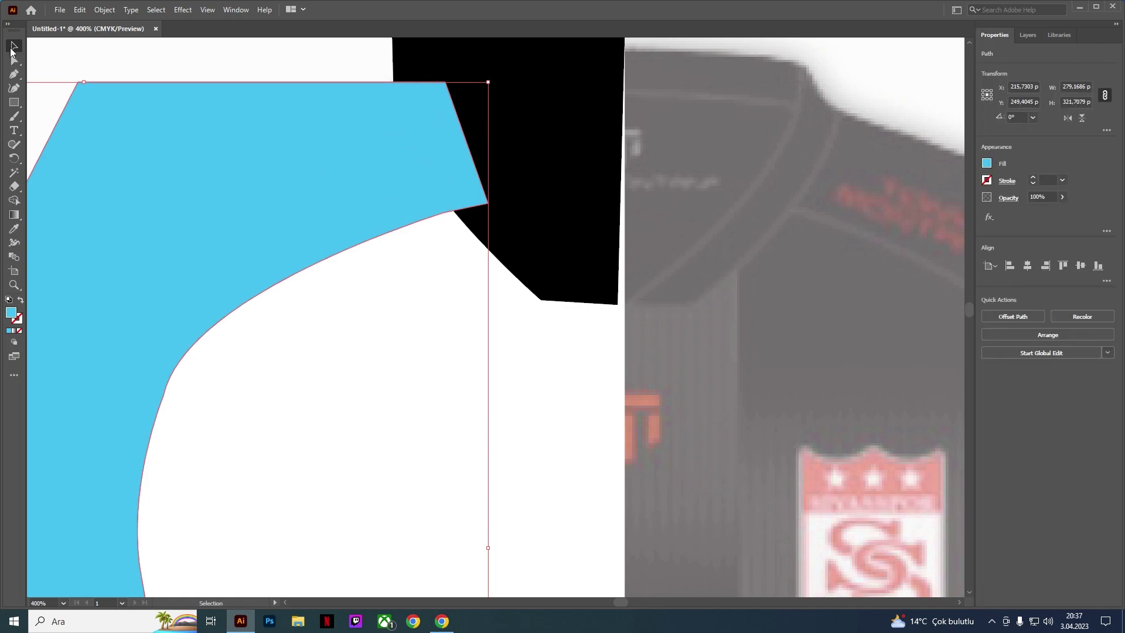
pyautogui.click(211, 76)
pyautogui.hotkey('ctrl', '1')
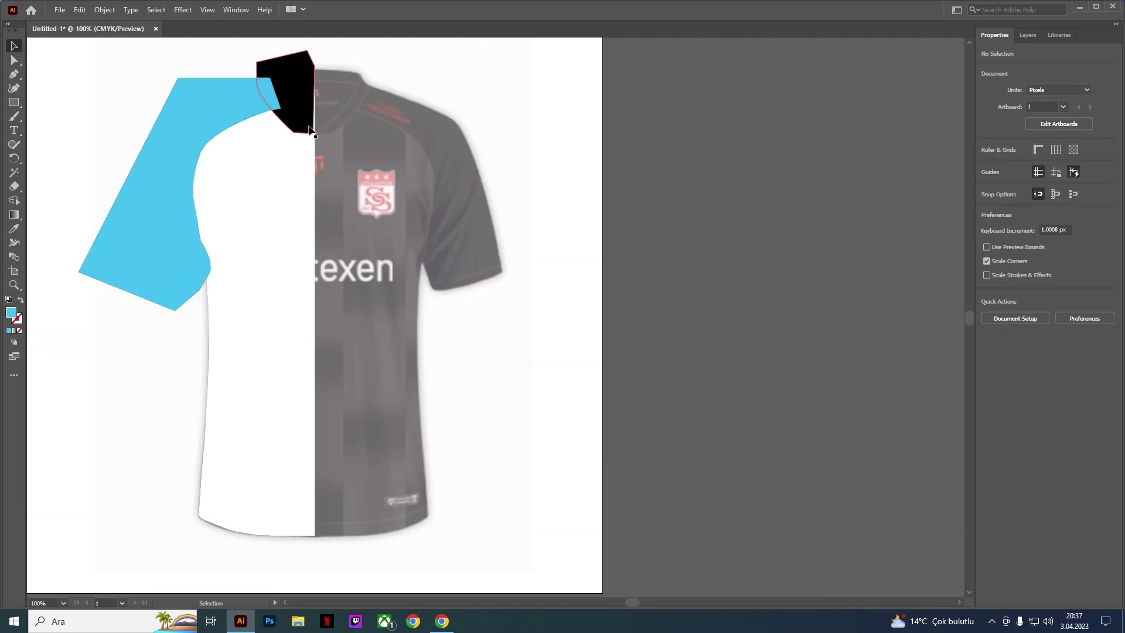
# Step: Select sleeve and body, then delete the excess outer sleeve region with Shape Builder
pyautogui.moveTo(402, 55); pyautogui.dragTo(75, 374)
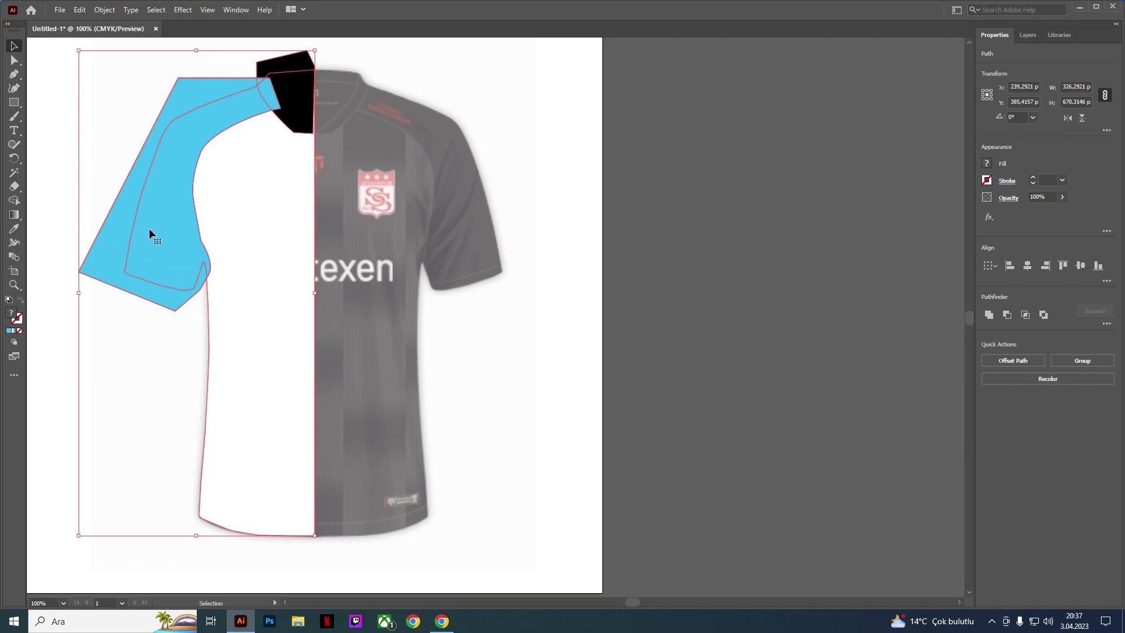
pyautogui.click(14, 201)
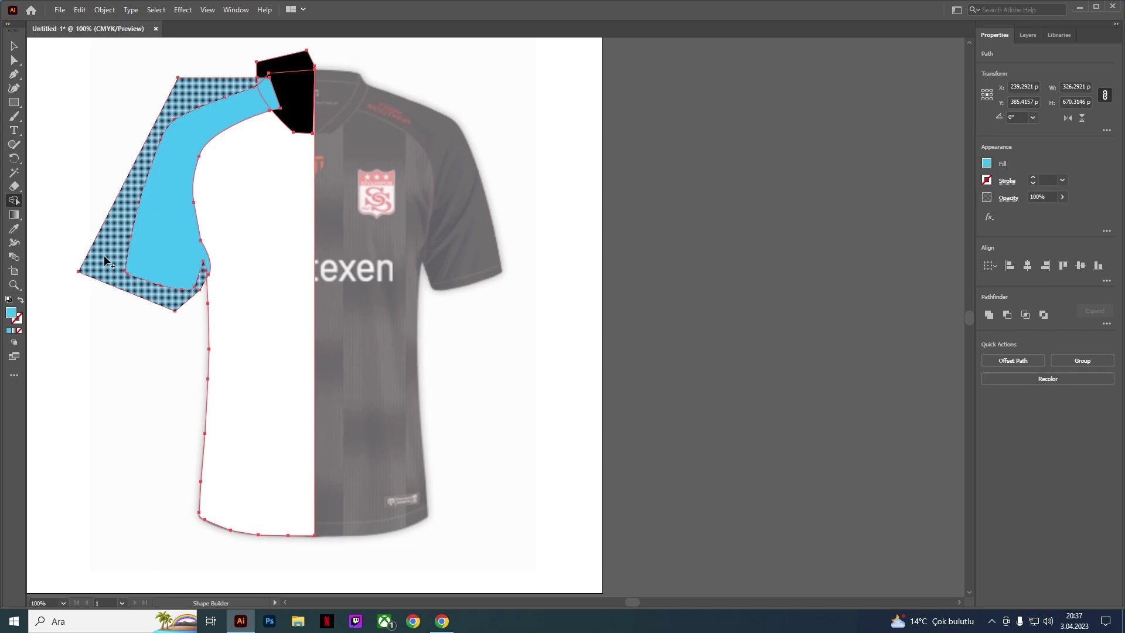
pyautogui.moveTo(104, 259); pyautogui.dragTo(157, 236)
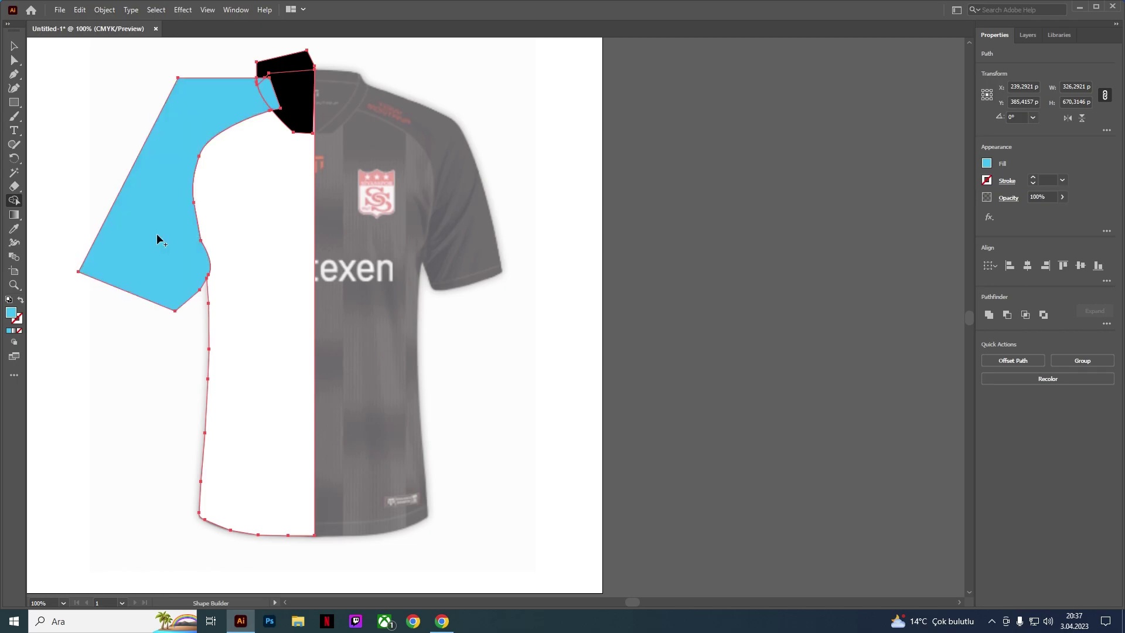
pyautogui.hotkey('ctrl', 'z')
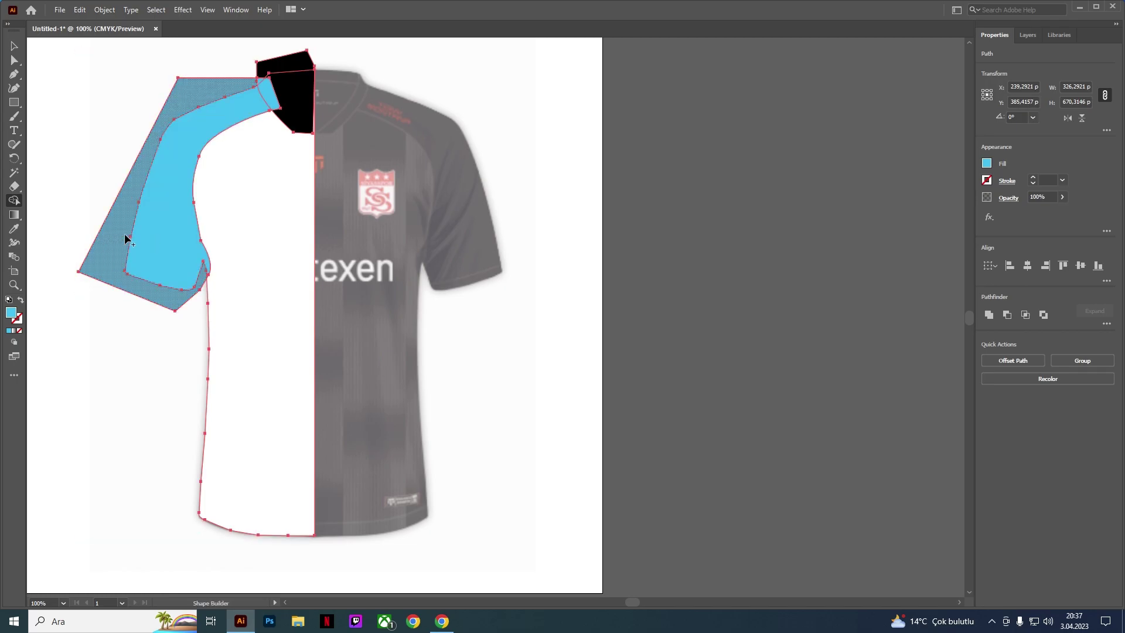
pyautogui.keyDown('alt'); pyautogui.scroll(2, 112, 267); pyautogui.keyUp('alt')
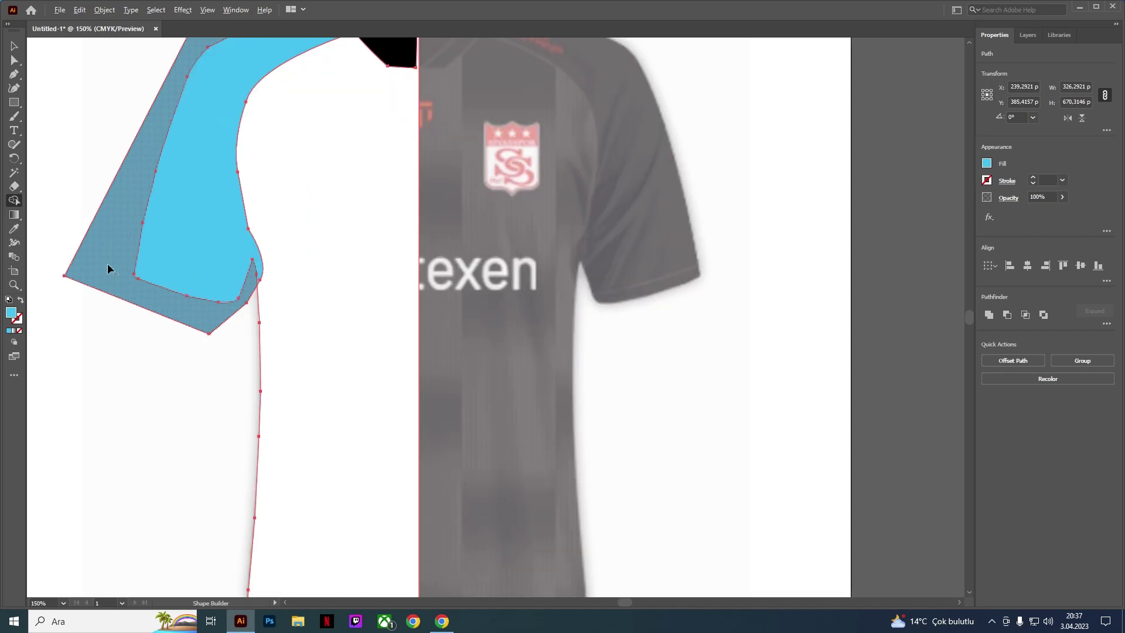
pyautogui.keyDown('alt'); pyautogui.scroll(2, 115, 275); pyautogui.keyUp('alt')
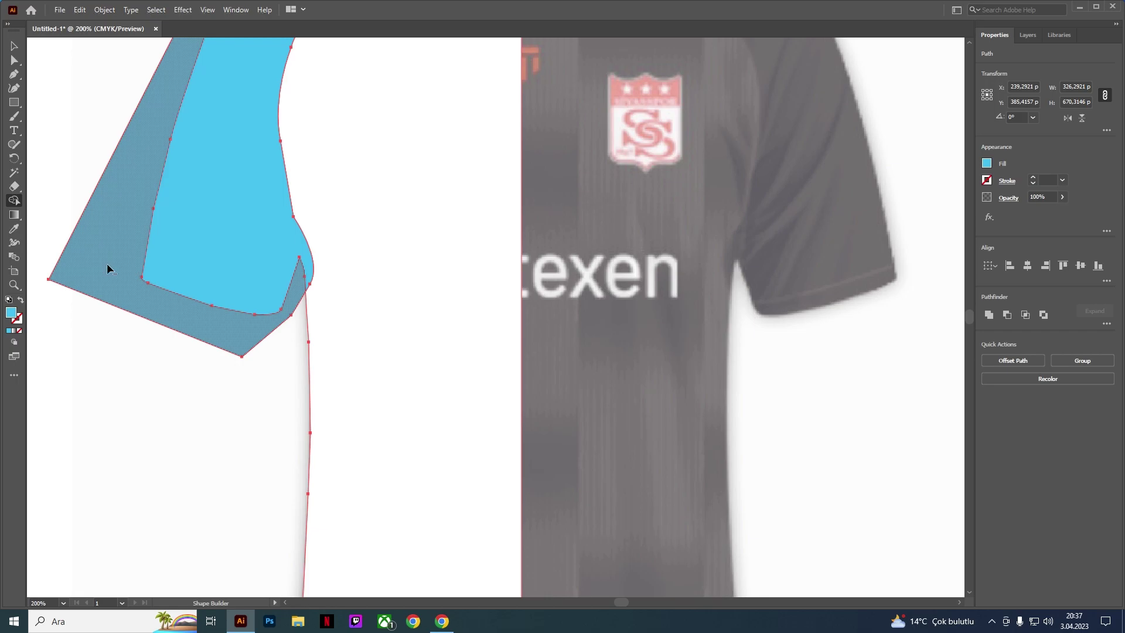
pyautogui.keyDown('alt'); pyautogui.click(108, 268); pyautogui.keyUp('alt')
pyautogui.press('v')
pyautogui.click(80, 193)
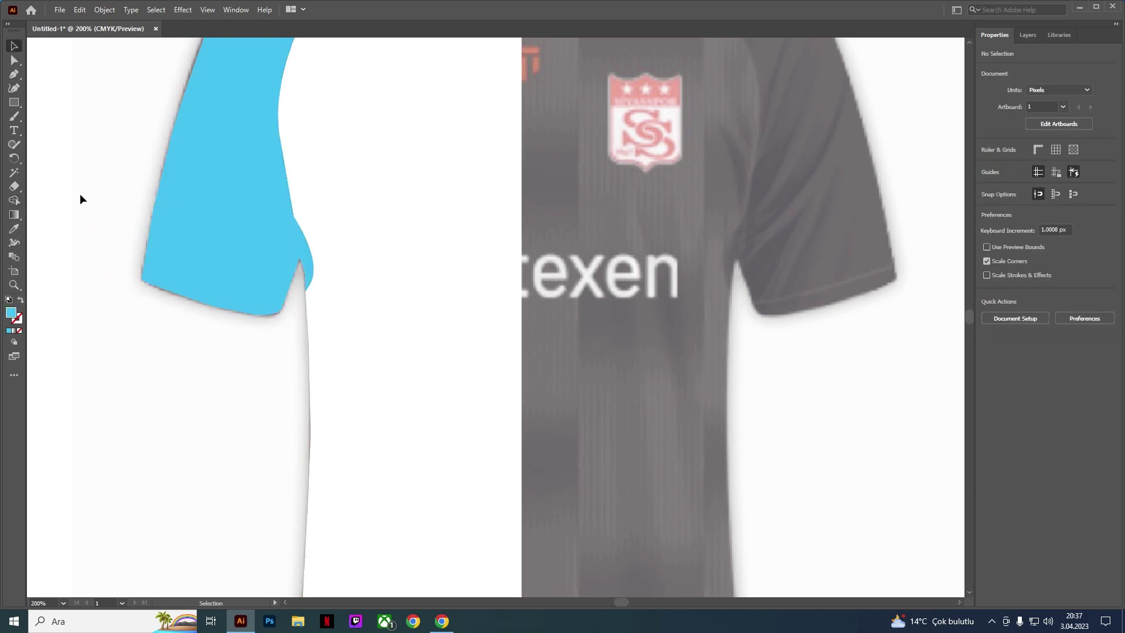
pyautogui.keyDown('alt'); pyautogui.scroll(-3, 79, 195); pyautogui.keyUp('alt')
pyautogui.keyDown('alt'); pyautogui.scroll(-2, 111, 195); pyautogui.keyUp('alt')
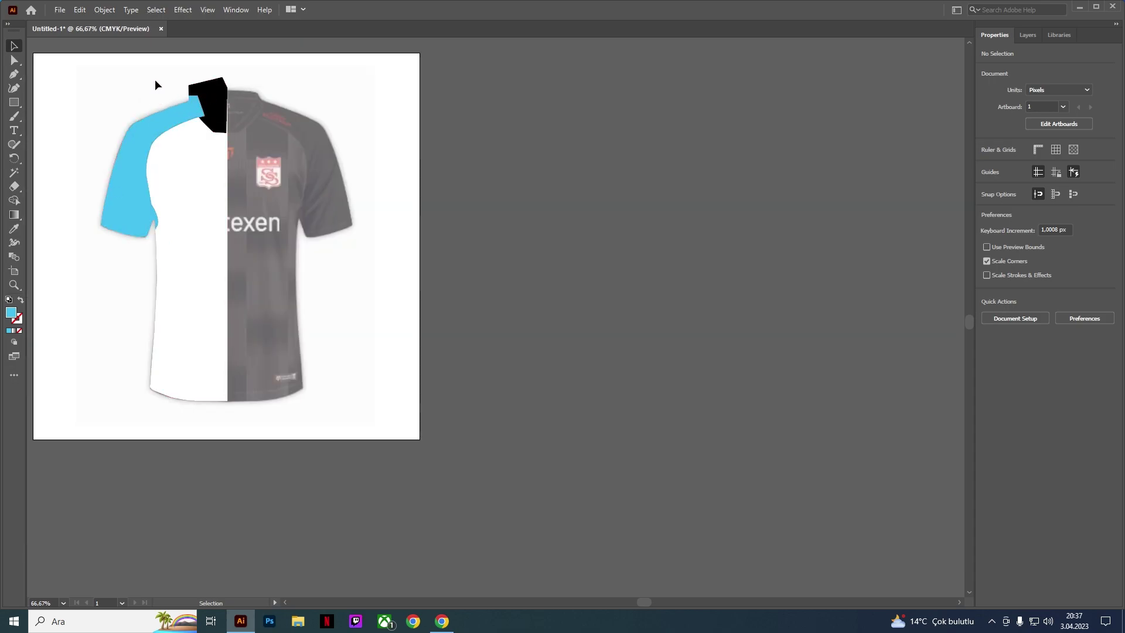
# Step: Delete the white body's leftover region above the collar with Shape Builder
pyautogui.keyDown('alt'); pyautogui.scroll(2, 156, 85); pyautogui.keyUp('alt')
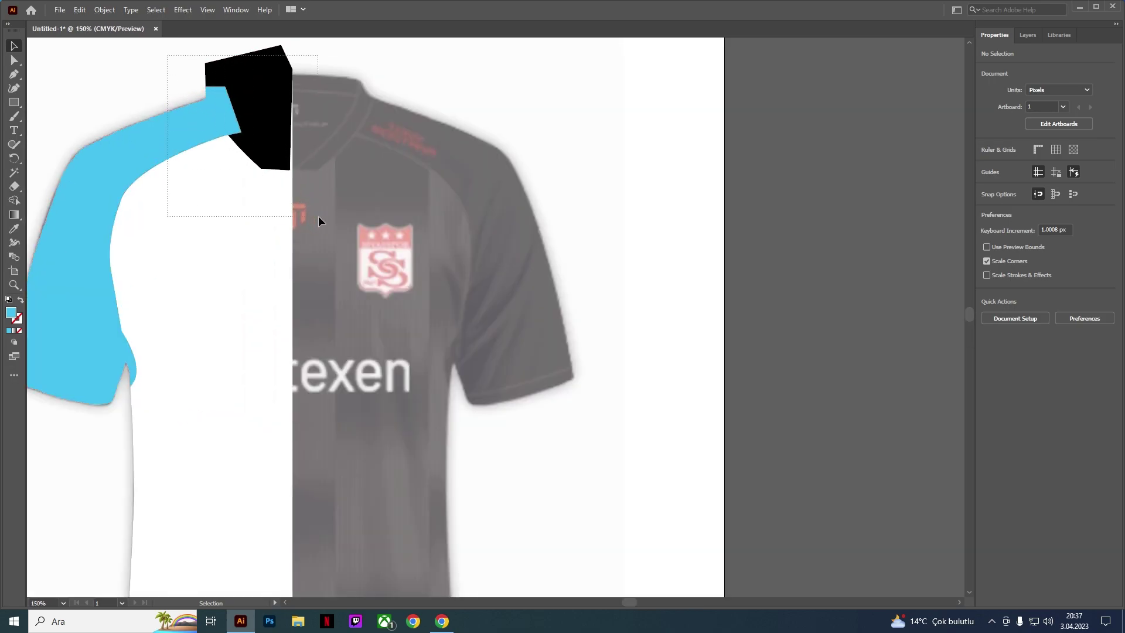
pyautogui.moveTo(190, 101); pyautogui.dragTo(318, 216)
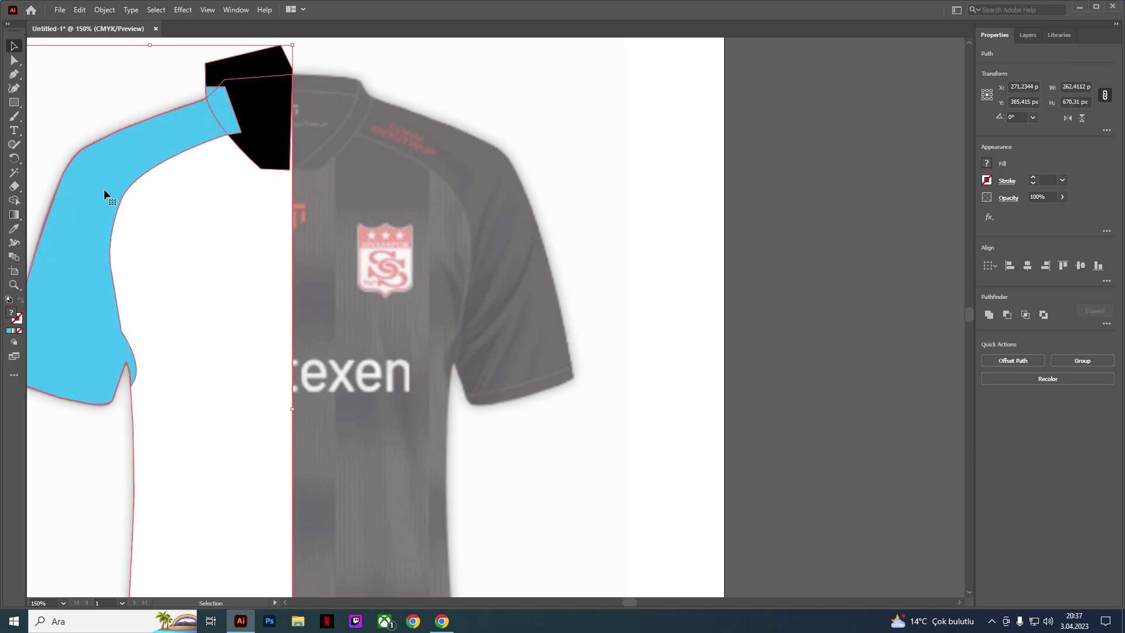
pyautogui.click(13, 200)
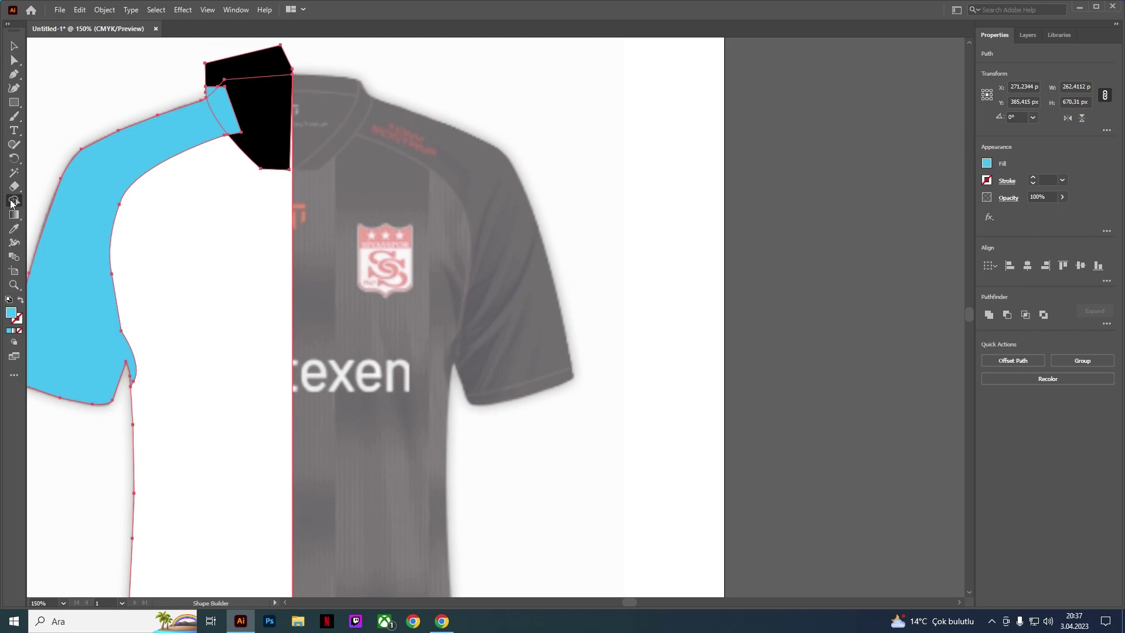
pyautogui.keyDown('alt'); pyautogui.click(246, 67); pyautogui.keyUp('alt')
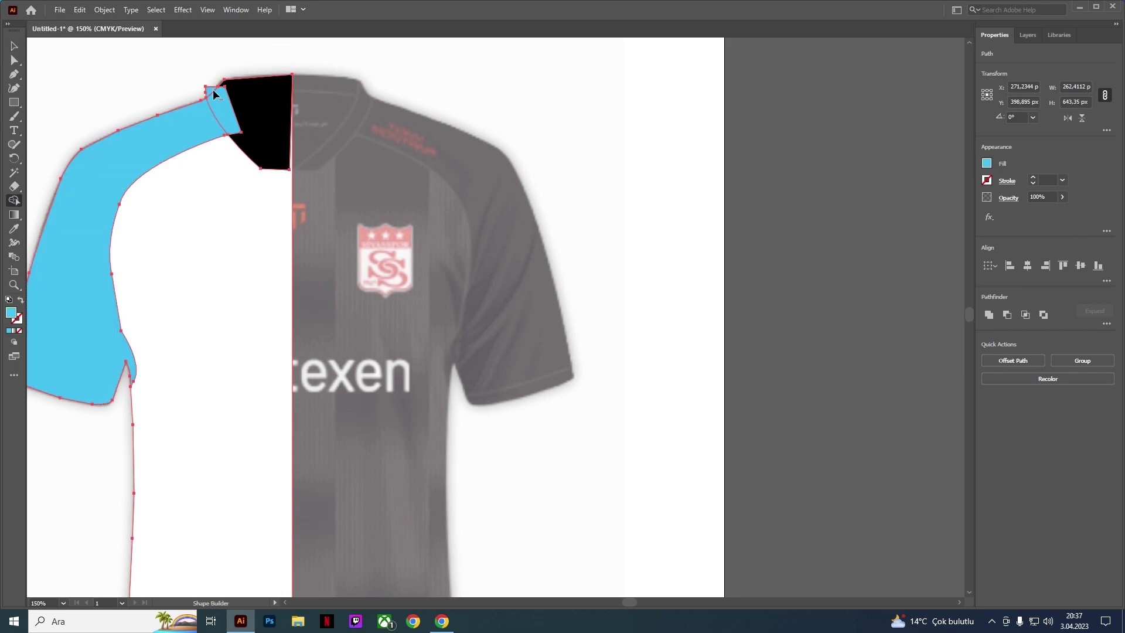
pyautogui.click(14, 46)
pyautogui.click(110, 59)
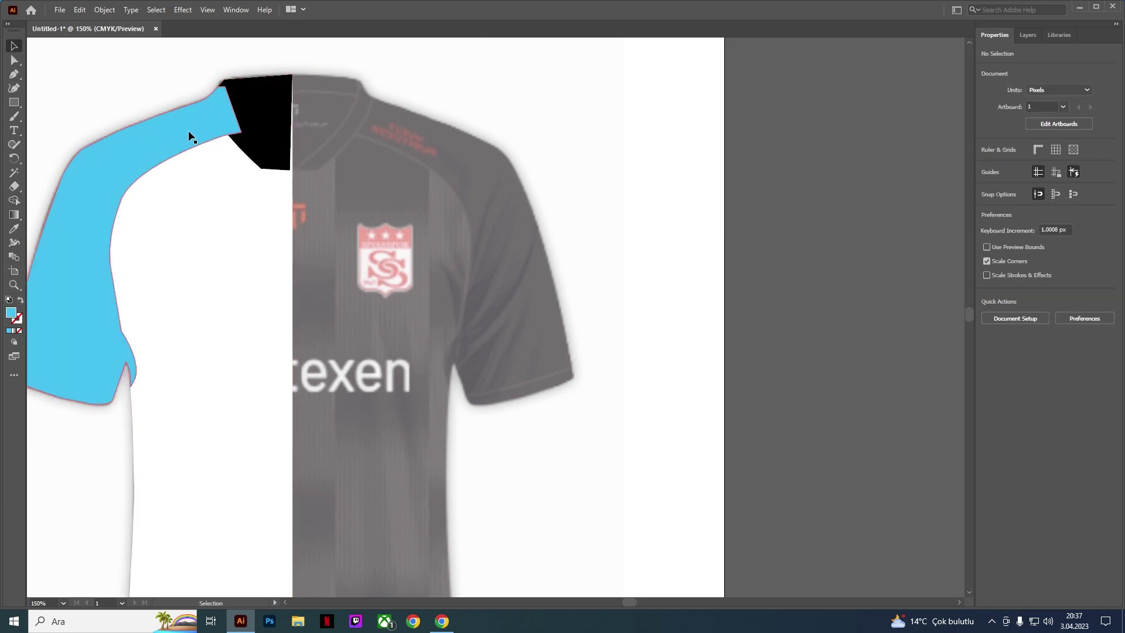
# Step: Bring the black collar to the front of the stacking order
pyautogui.click(262, 124)
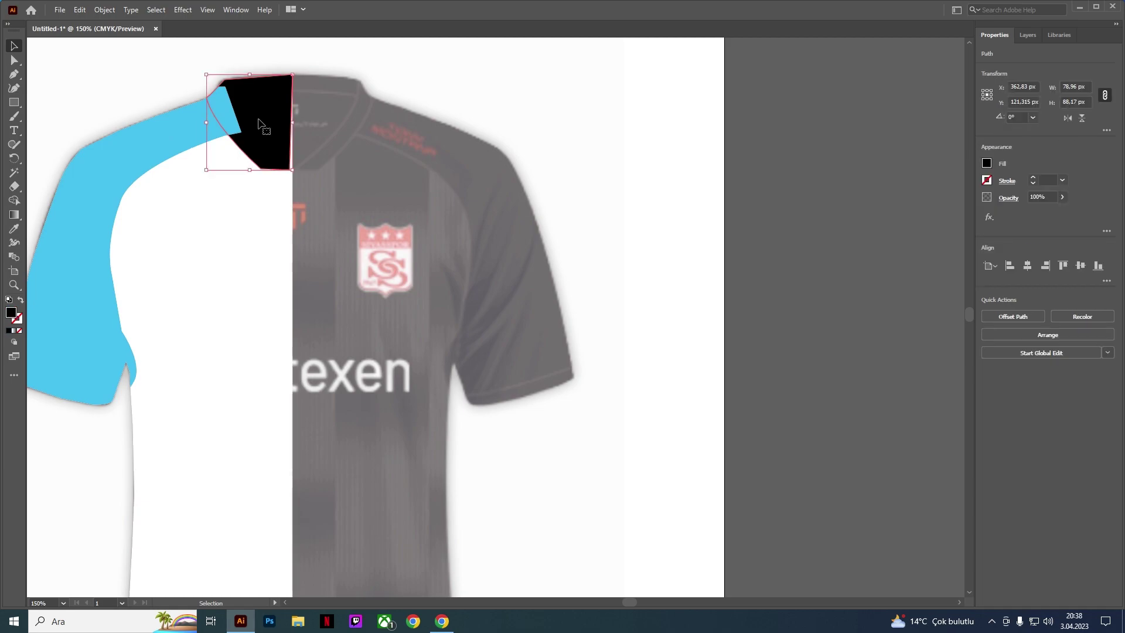
pyautogui.rightClick(258, 119)
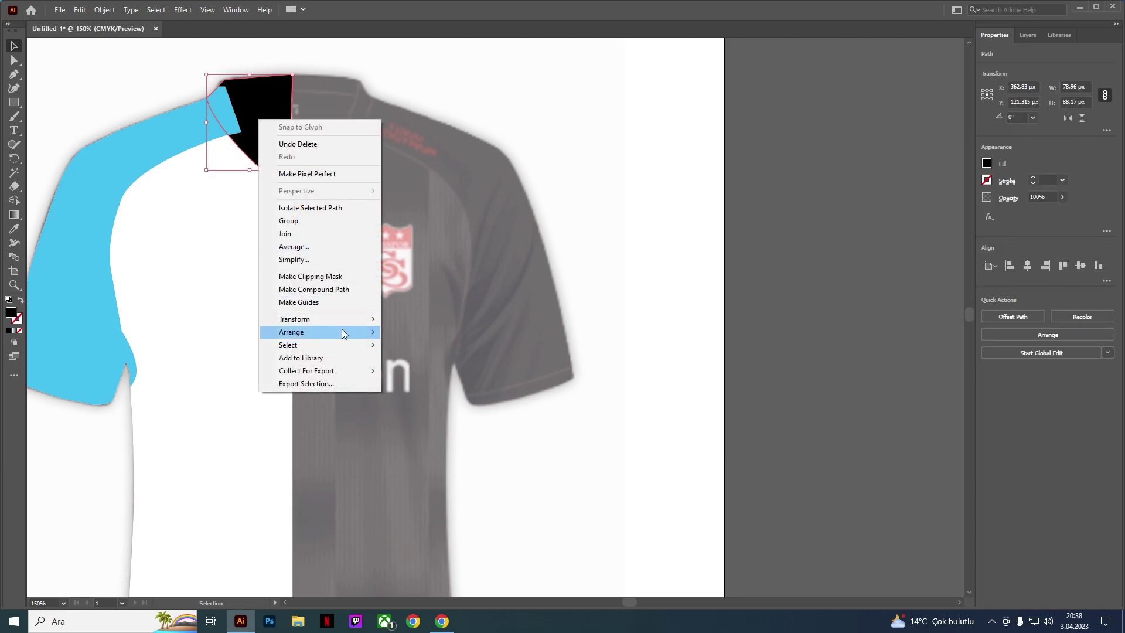
pyautogui.moveTo(291, 332)
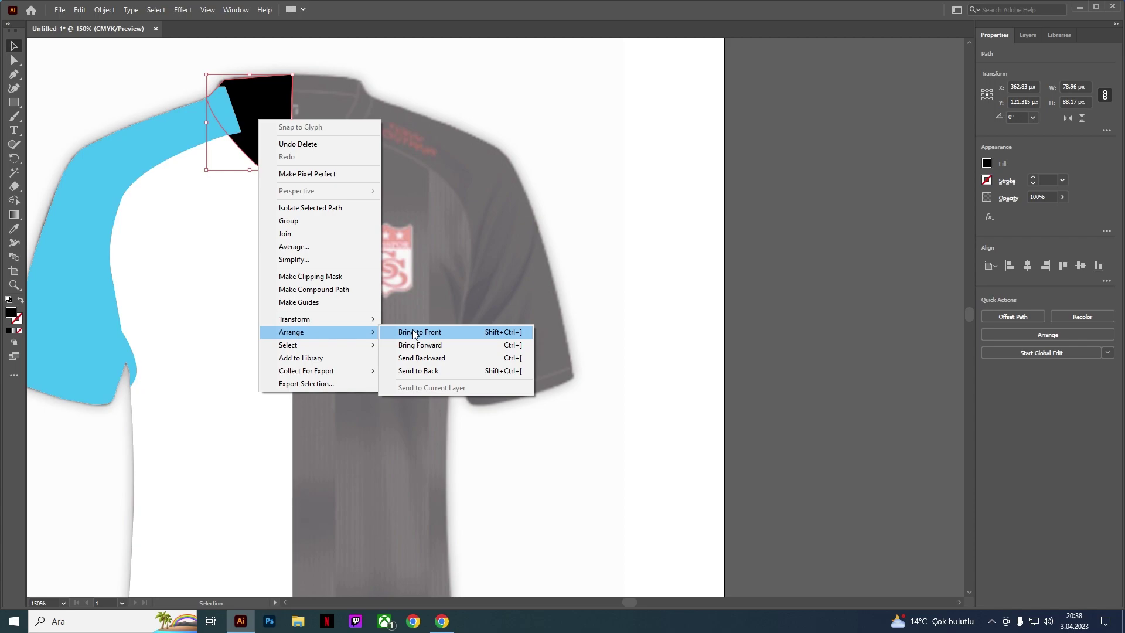
pyautogui.click(413, 332)
pyautogui.click(132, 207)
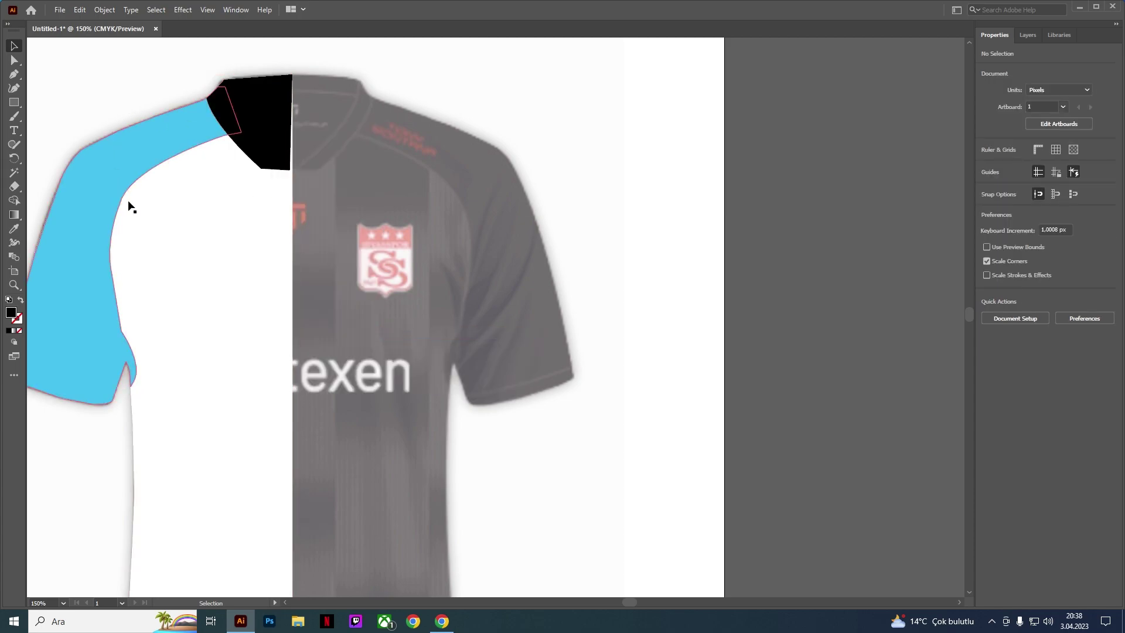
pyautogui.scroll(-2, 211, 252)
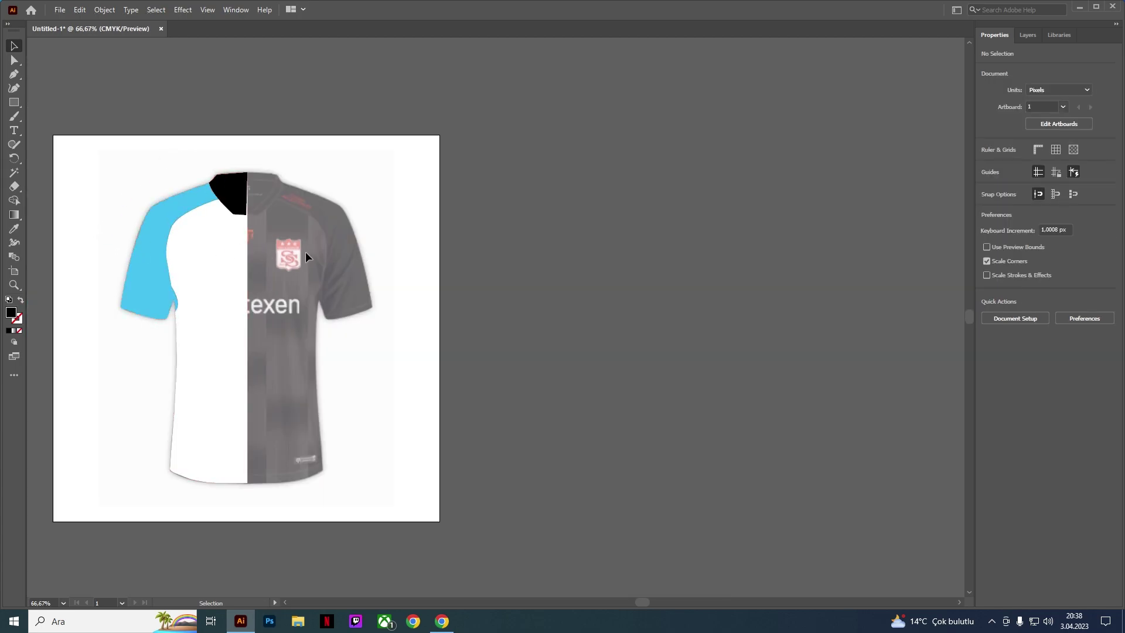
# Step: Alt-drag a copy of the left jersey half to the right side and select the copy
pyautogui.moveTo(108, 157); pyautogui.dragTo(266, 499)
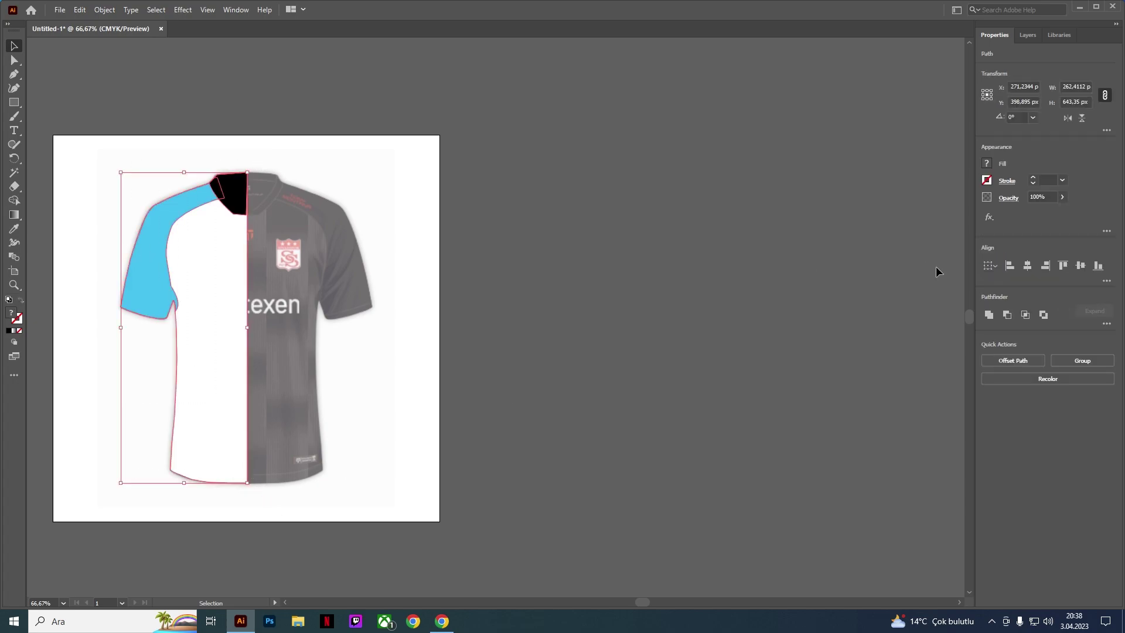
pyautogui.click(562, 355)
pyautogui.moveTo(198, 311); pyautogui.dragTo(283, 315)
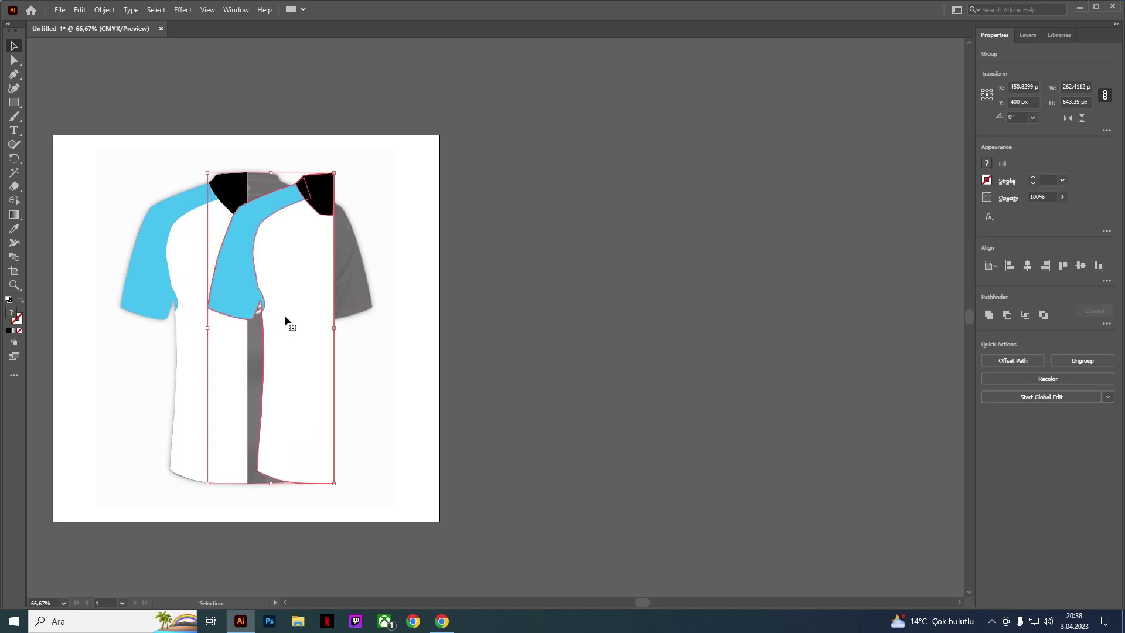
pyautogui.hotkey('ctrl', 'z')
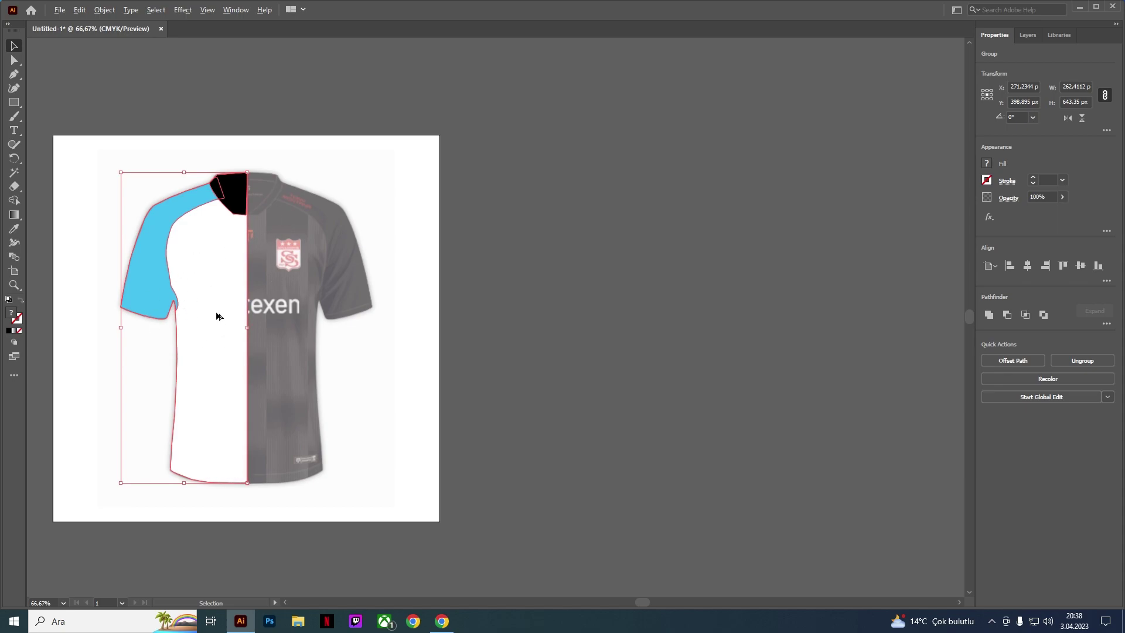
pyautogui.moveTo(216, 312); pyautogui.dragTo(363, 317)
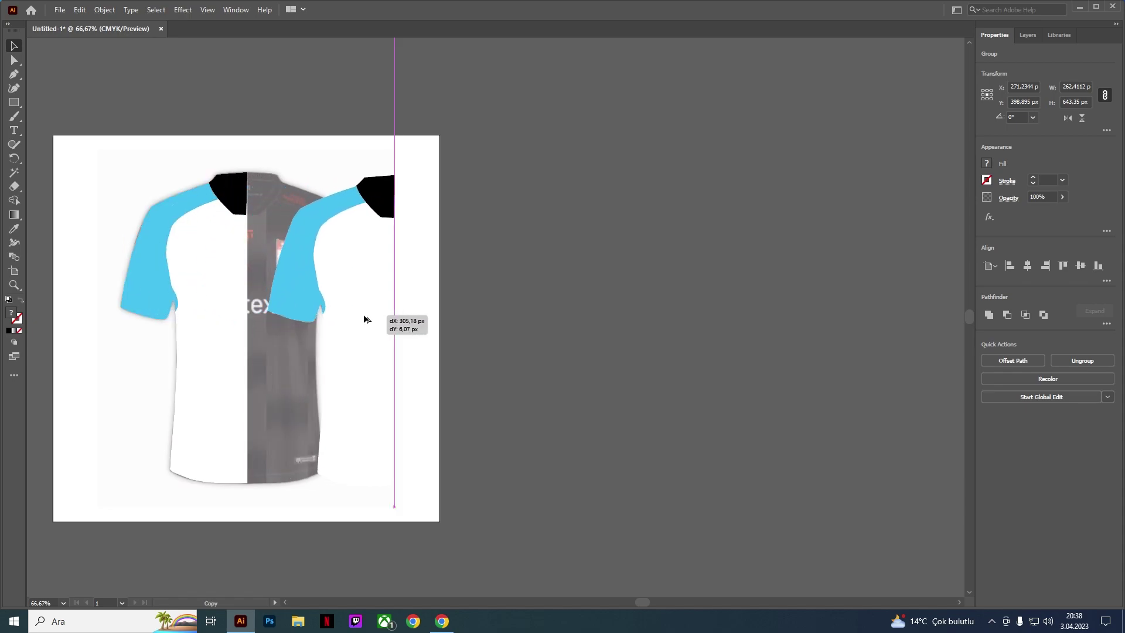
pyautogui.moveTo(364, 319); pyautogui.dragTo(364, 320)
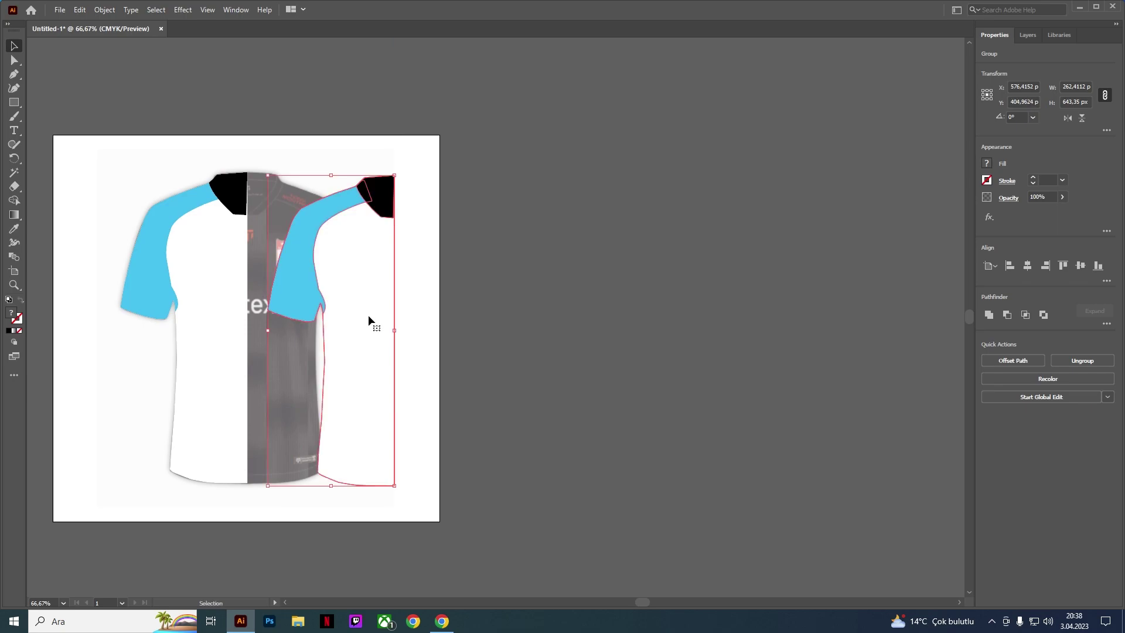
pyautogui.click(369, 111)
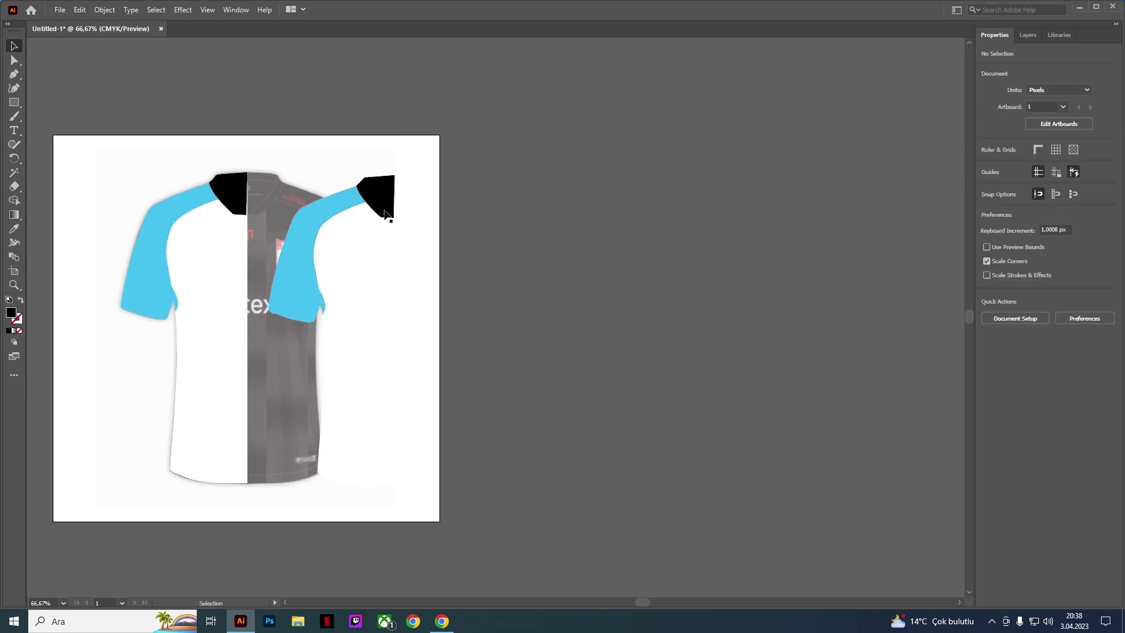
pyautogui.click(380, 292)
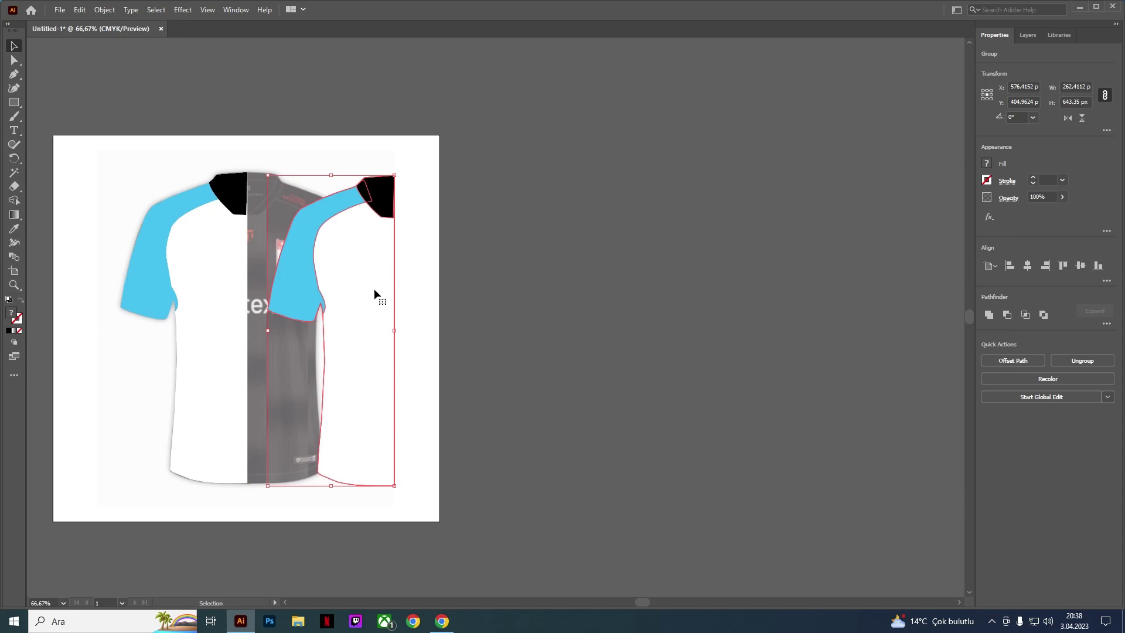
# Step: Reflect the duplicate half across the vertical axis to form the jersey's right side
pyautogui.rightClick(369, 277)
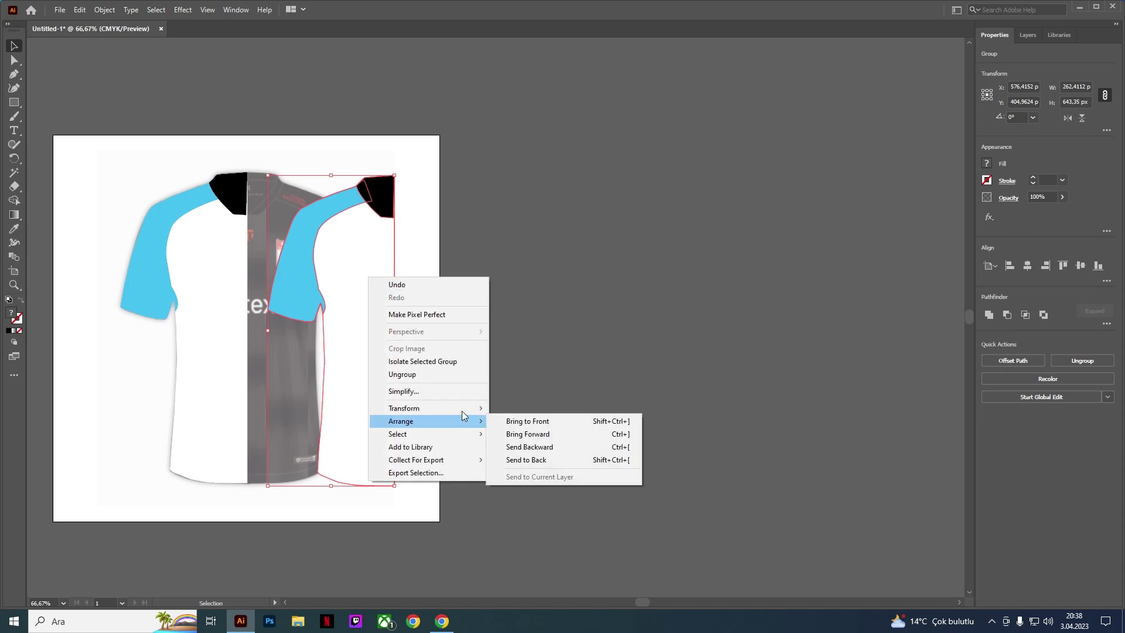
pyautogui.moveTo(425, 408)
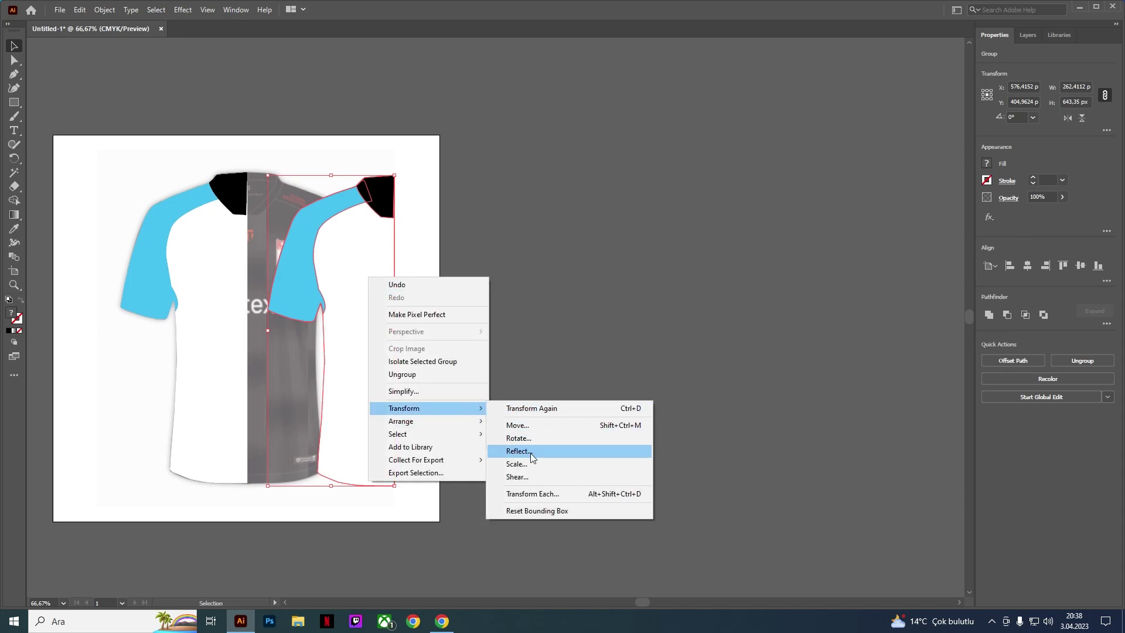
pyautogui.click(519, 450)
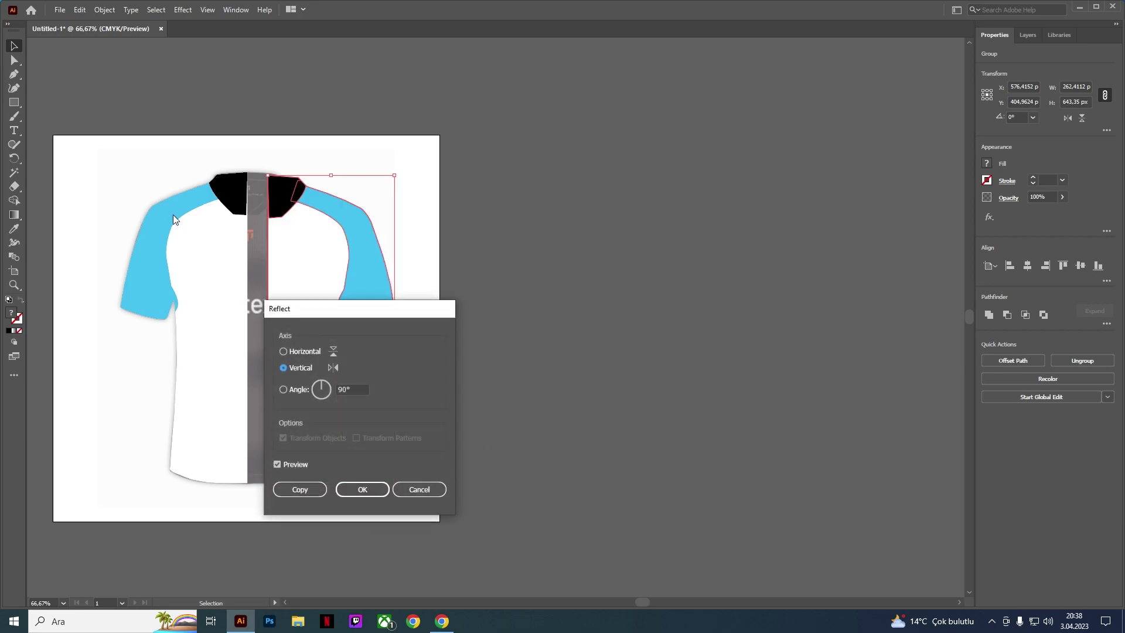
pyautogui.click(378, 497)
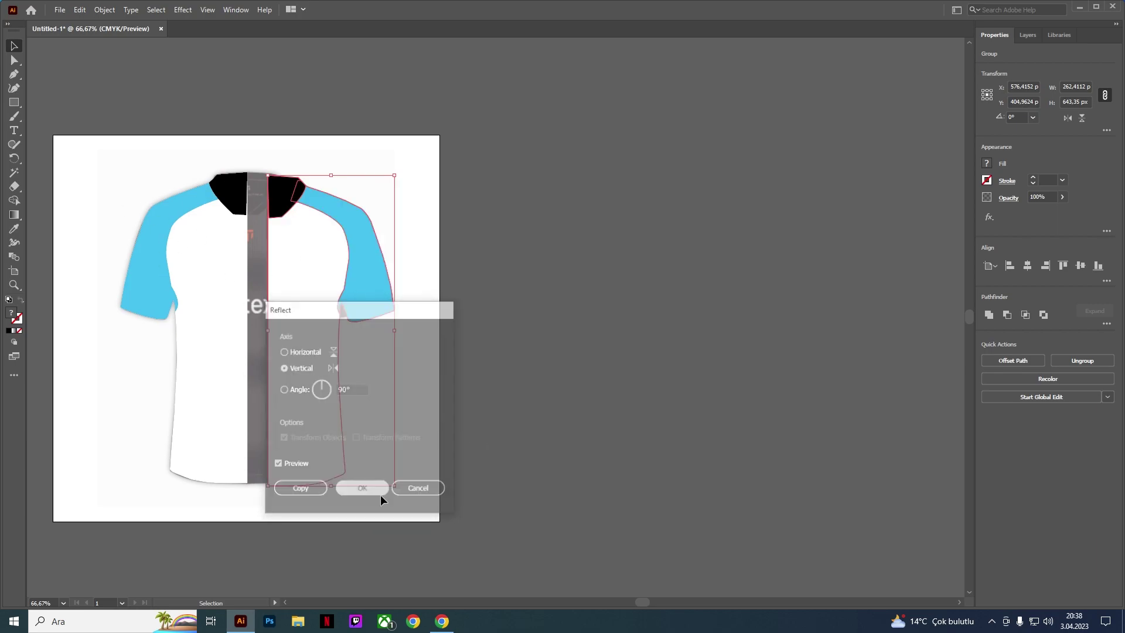
pyautogui.click(488, 421)
pyautogui.scroll(1, 248, 404)
pyautogui.scroll(1, 248, 404)
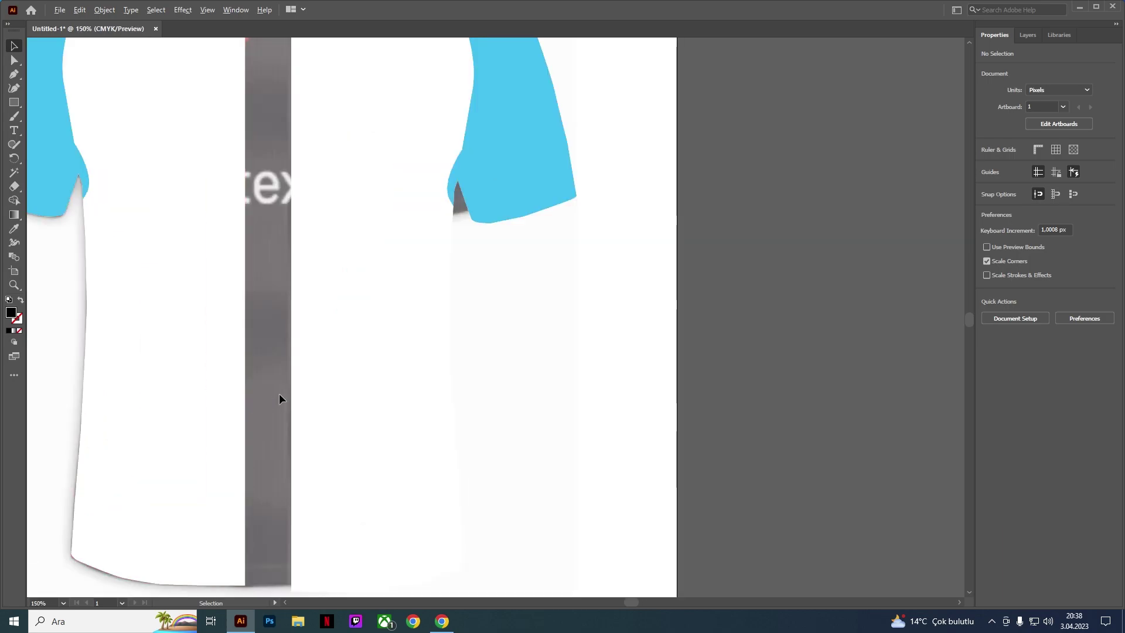
pyautogui.scroll(-2, 279, 393)
pyautogui.hscroll(-3, 399, 325)
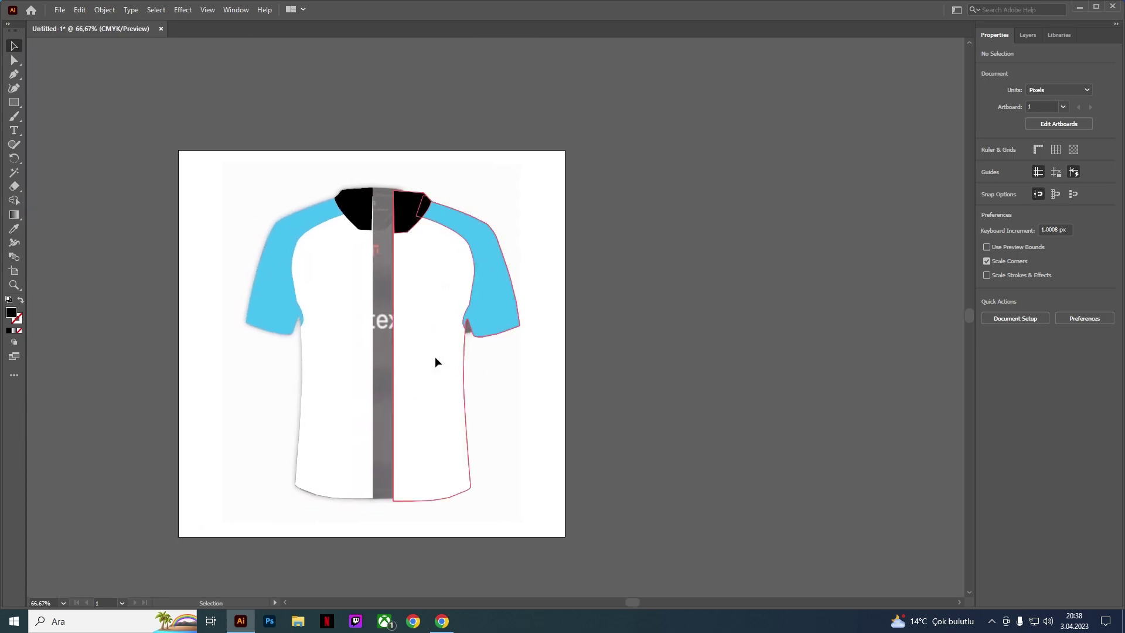
# Step: Drag the mirrored half left so it meets the left half
pyautogui.moveTo(435, 357); pyautogui.dragTo(418, 356)
pyautogui.click(519, 420)
pyautogui.scroll(3, 381, 495)
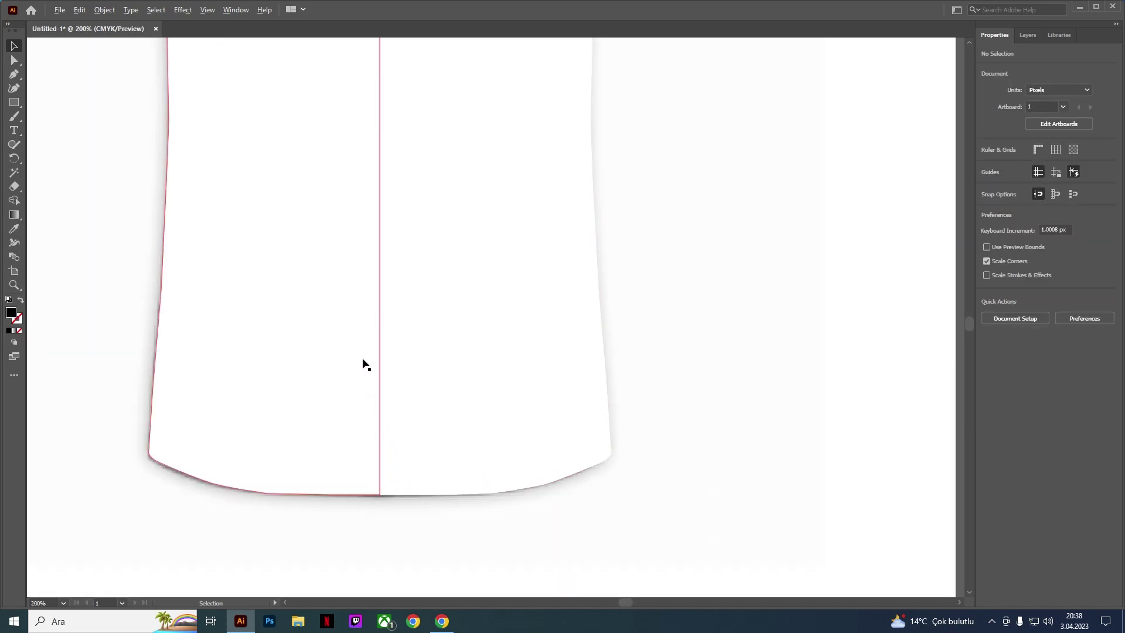
pyautogui.scroll(-5, 369, 297)
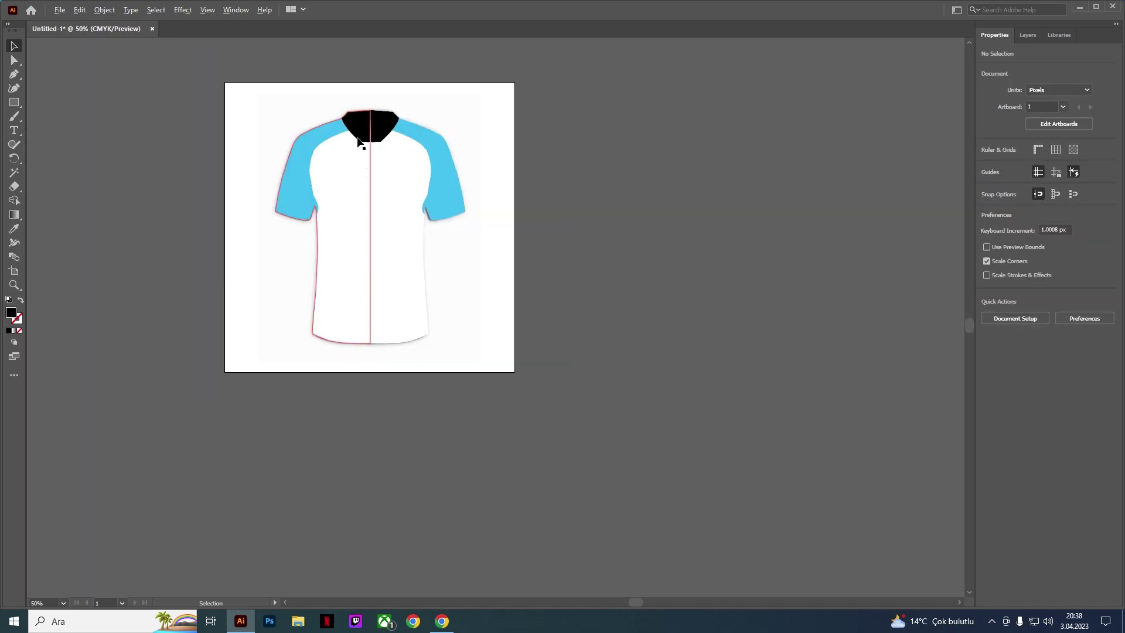
pyautogui.scroll(3, 363, 138)
pyautogui.scroll(2, 369, 126)
# Step: Nudge the right half a few pixels until it sits against the centre seam
pyautogui.moveTo(504, 275); pyautogui.dragTo(505, 266)
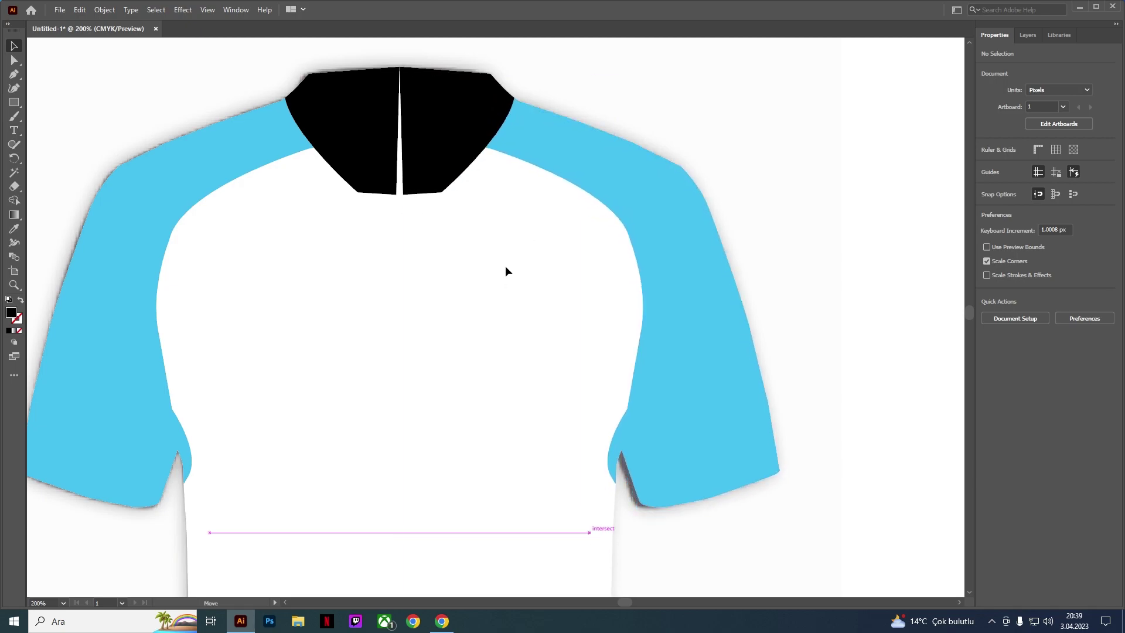
pyautogui.click(506, 267)
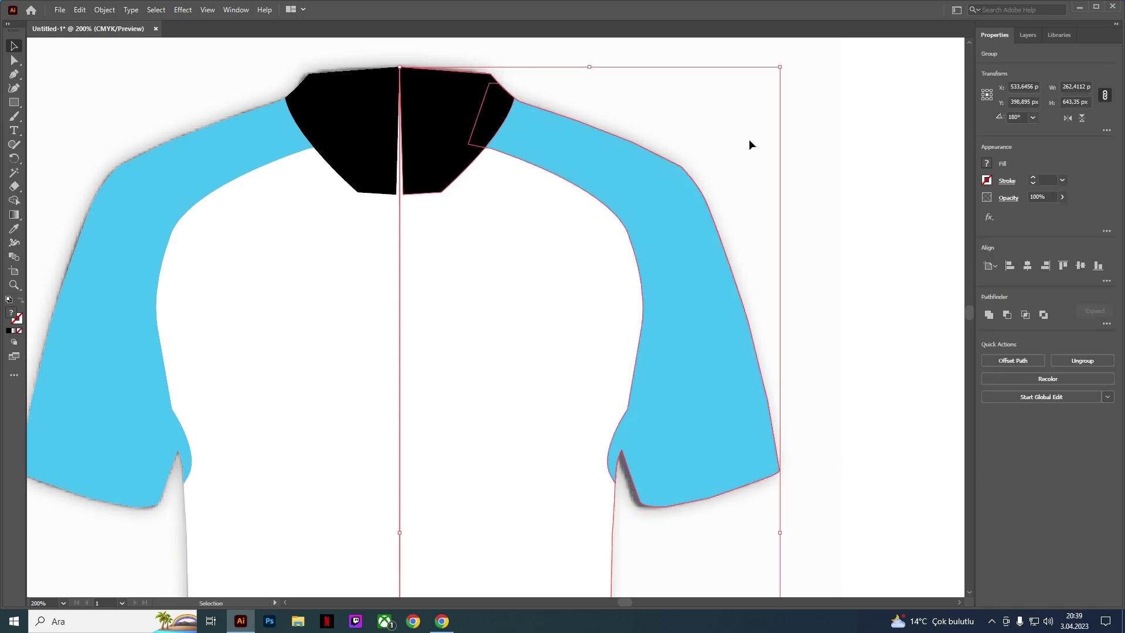
pyautogui.moveTo(469, 296); pyautogui.dragTo(474, 291)
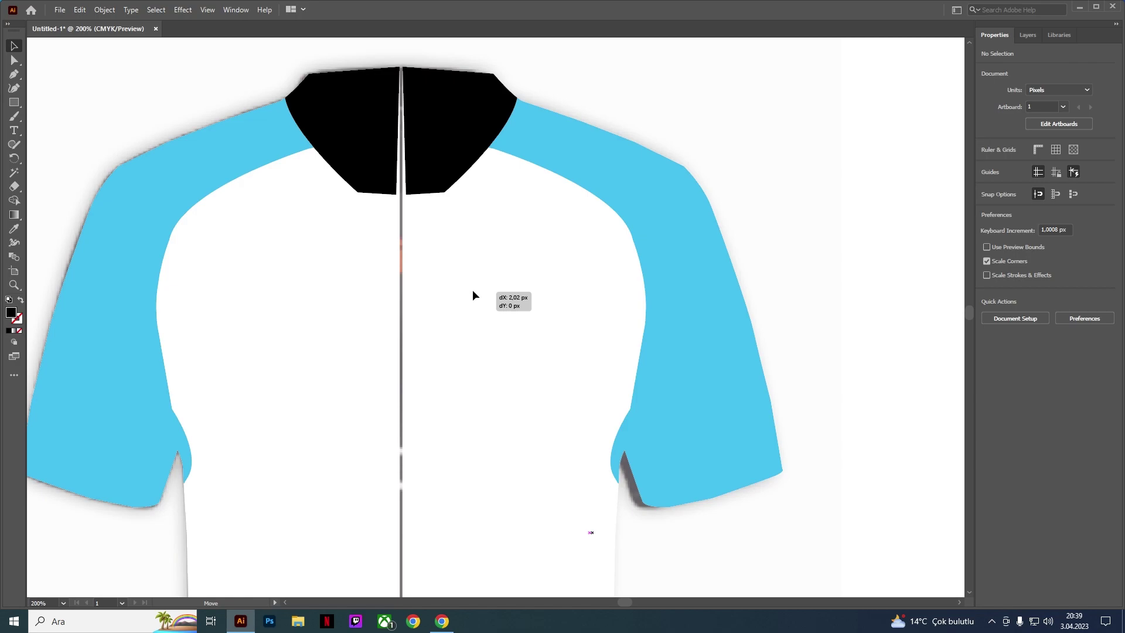
pyautogui.moveTo(472, 289); pyautogui.dragTo(470, 290)
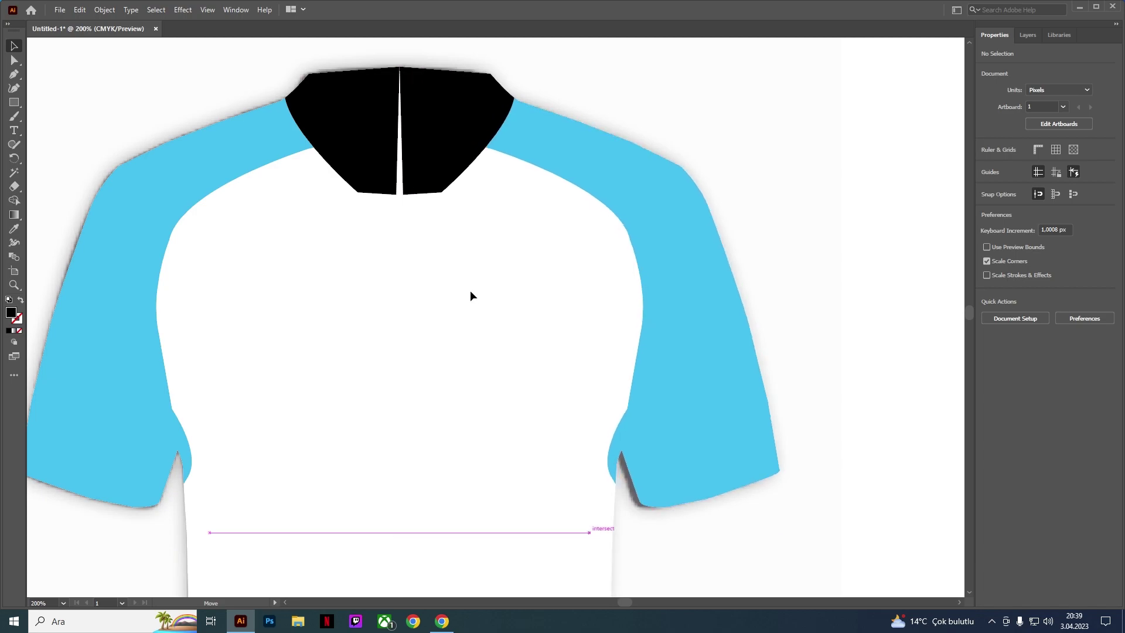
pyautogui.click(831, 173)
pyautogui.scroll(-2, 480, 369)
pyautogui.scroll(-1, 483, 369)
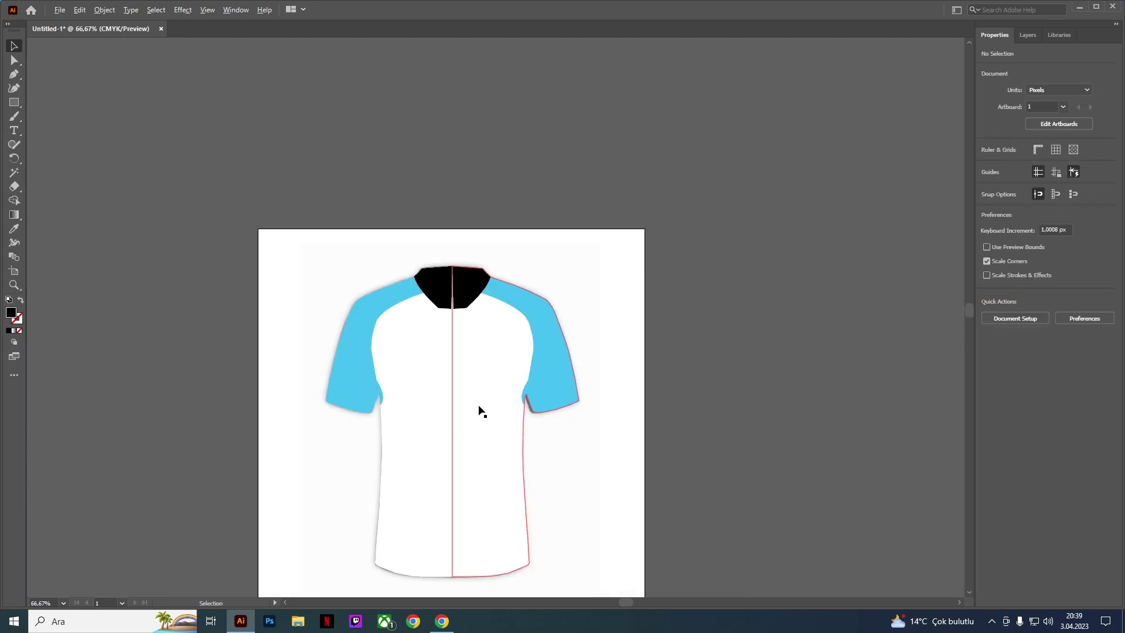
pyautogui.scroll(1, 451, 366)
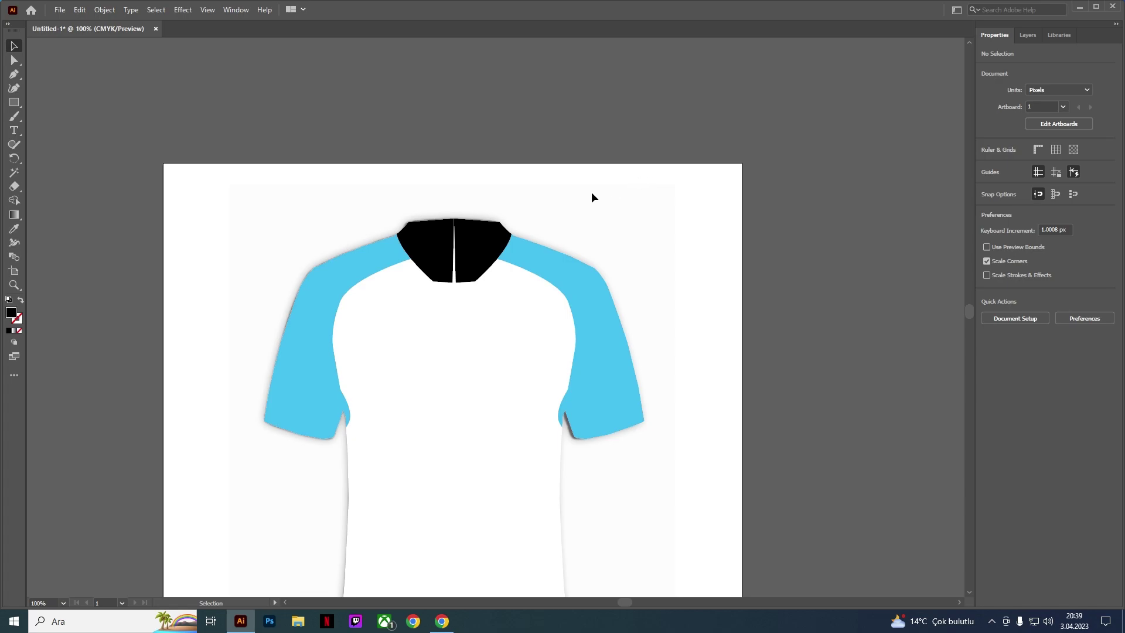
pyautogui.scroll(3, 462, 245)
pyautogui.scroll(1, 463, 244)
pyautogui.scroll(-3, 545, 168)
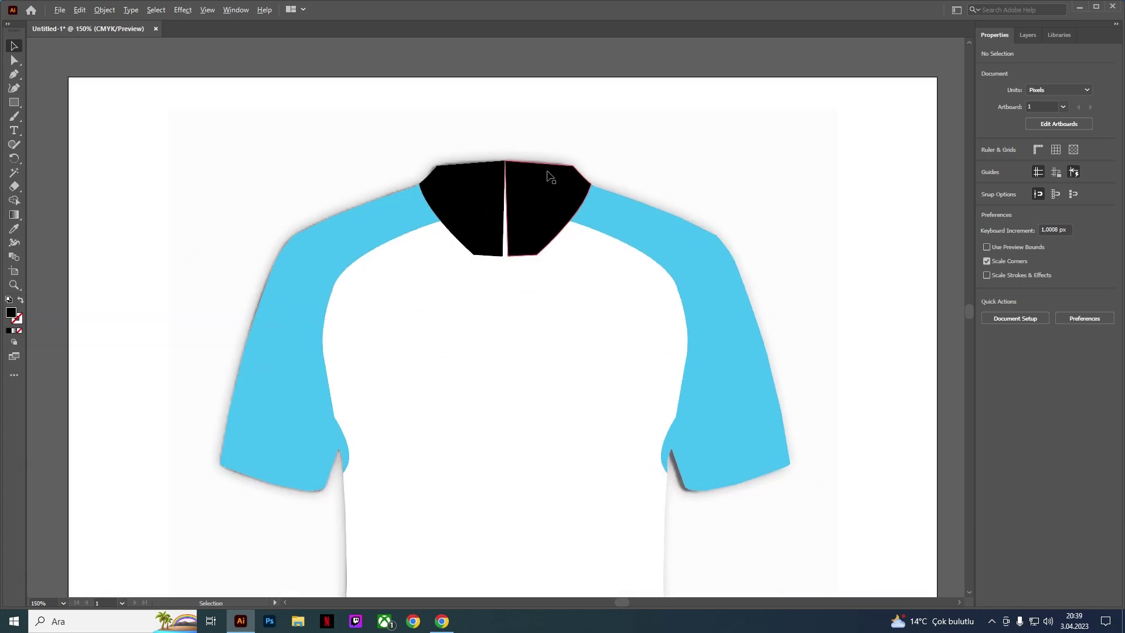
pyautogui.scroll(-1, 548, 179)
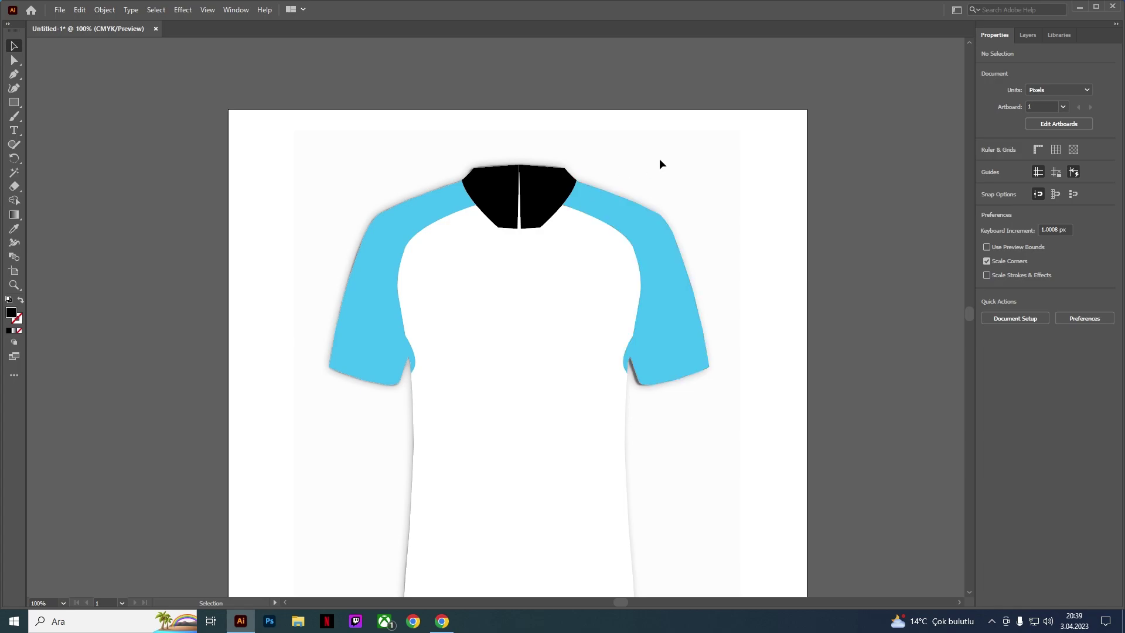
pyautogui.scroll(-2, 672, 143)
pyautogui.scroll(1, 668, 157)
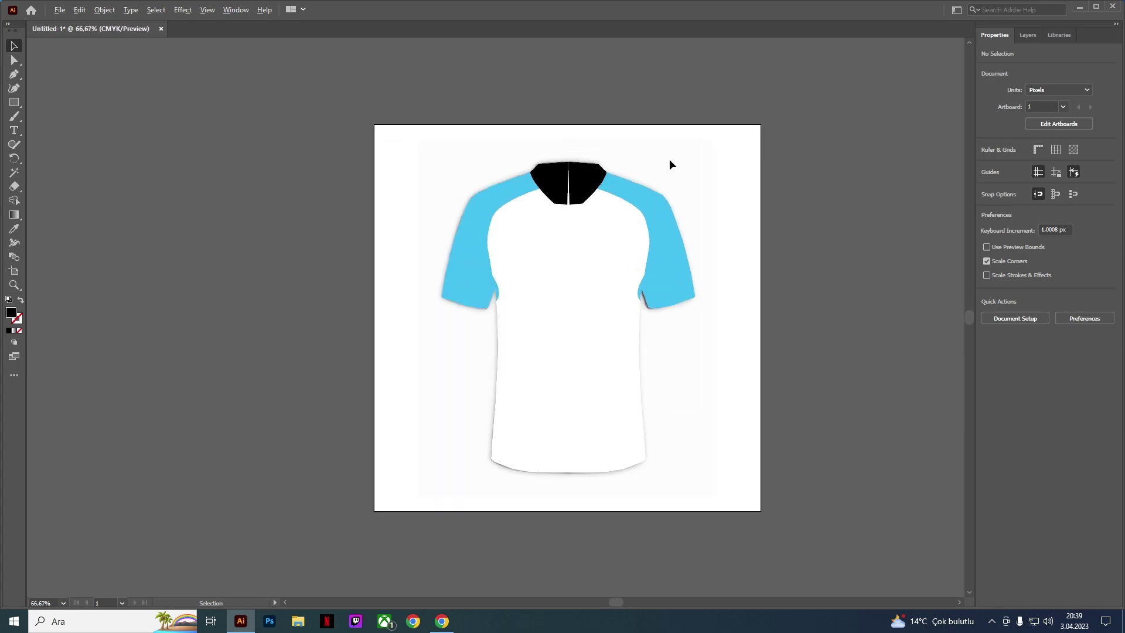
pyautogui.scroll(-1, 669, 160)
# Step: Select both jersey halves, apply Pathfinder Unite, then undo it
pyautogui.click(603, 273)
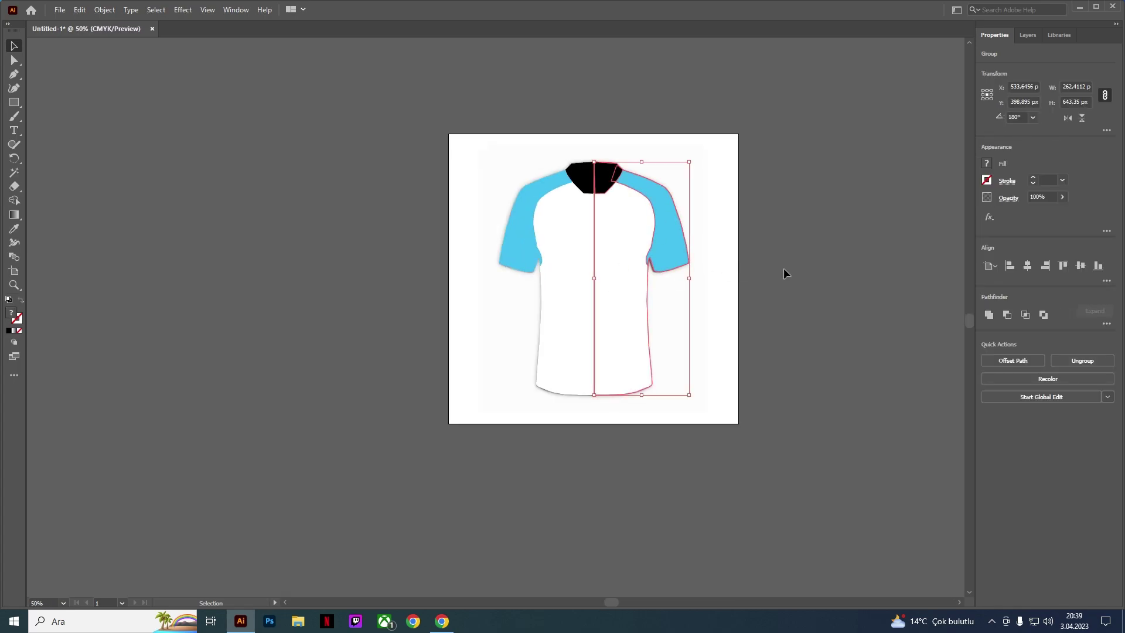
pyautogui.click(708, 155)
pyautogui.moveTo(708, 154); pyautogui.dragTo(475, 423)
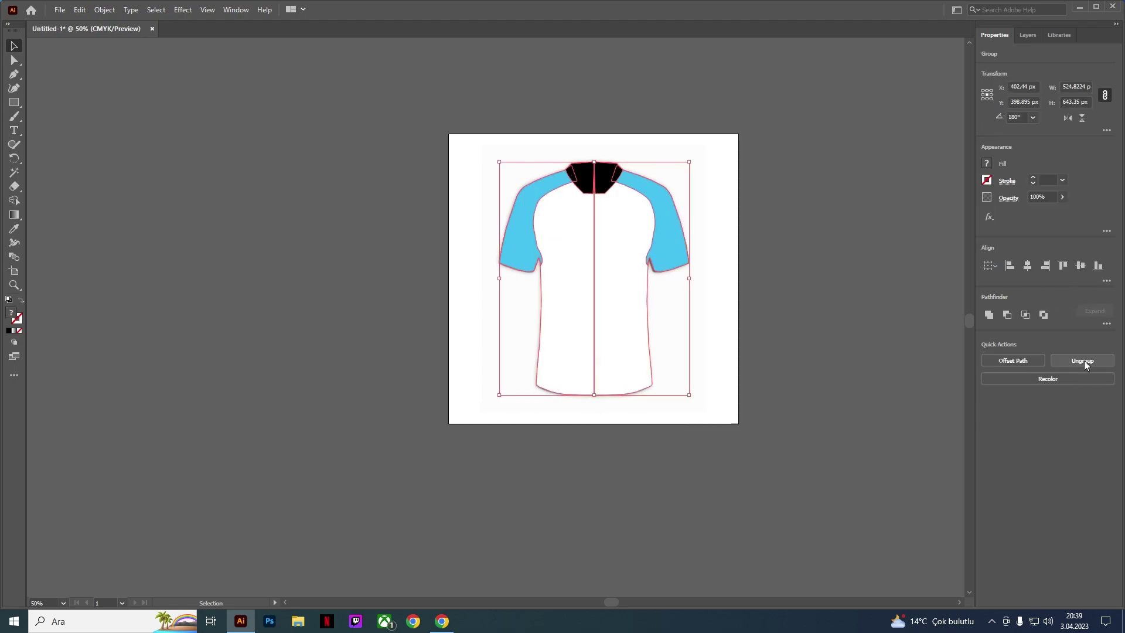
pyautogui.click(630, 274)
pyautogui.click(741, 209)
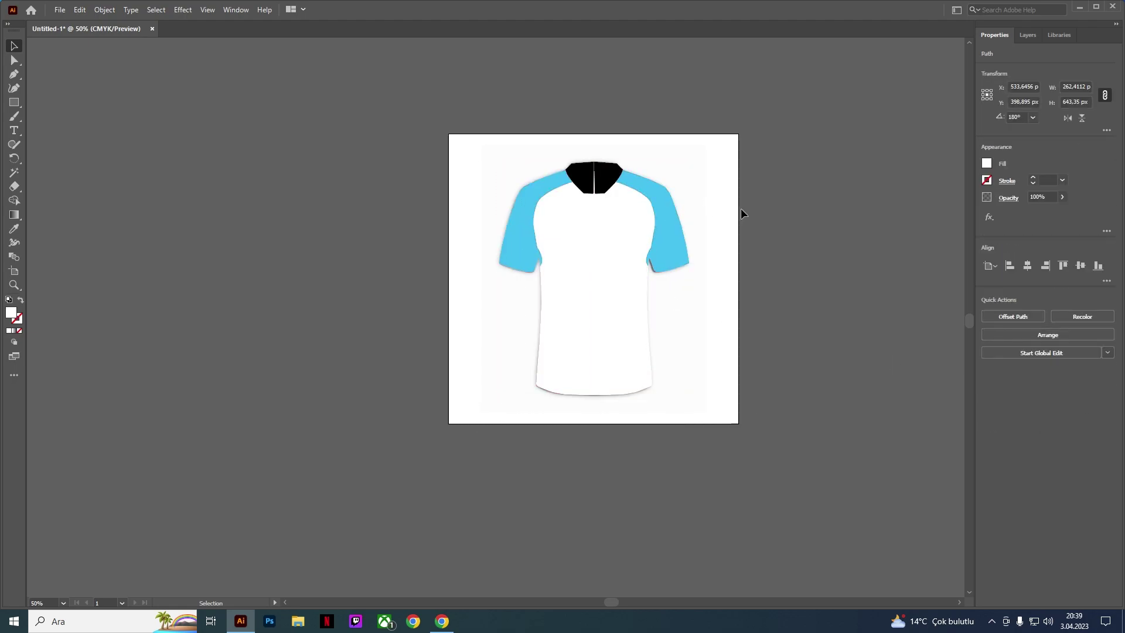
pyautogui.click(571, 302)
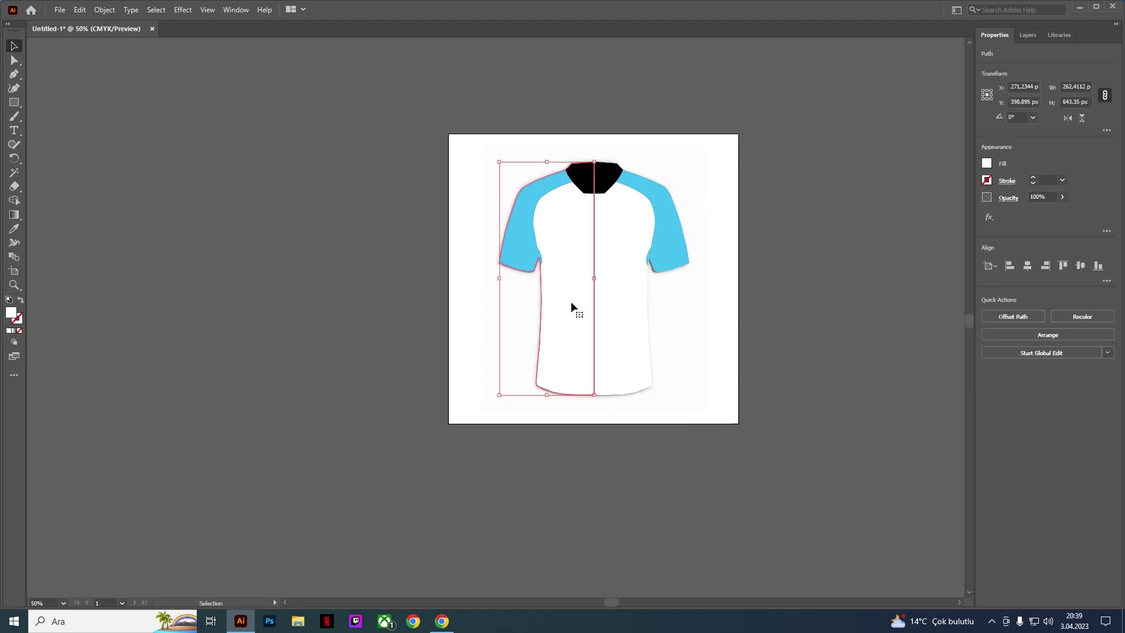
pyautogui.keyDown('shift'); pyautogui.click(623, 307); pyautogui.keyUp('shift')
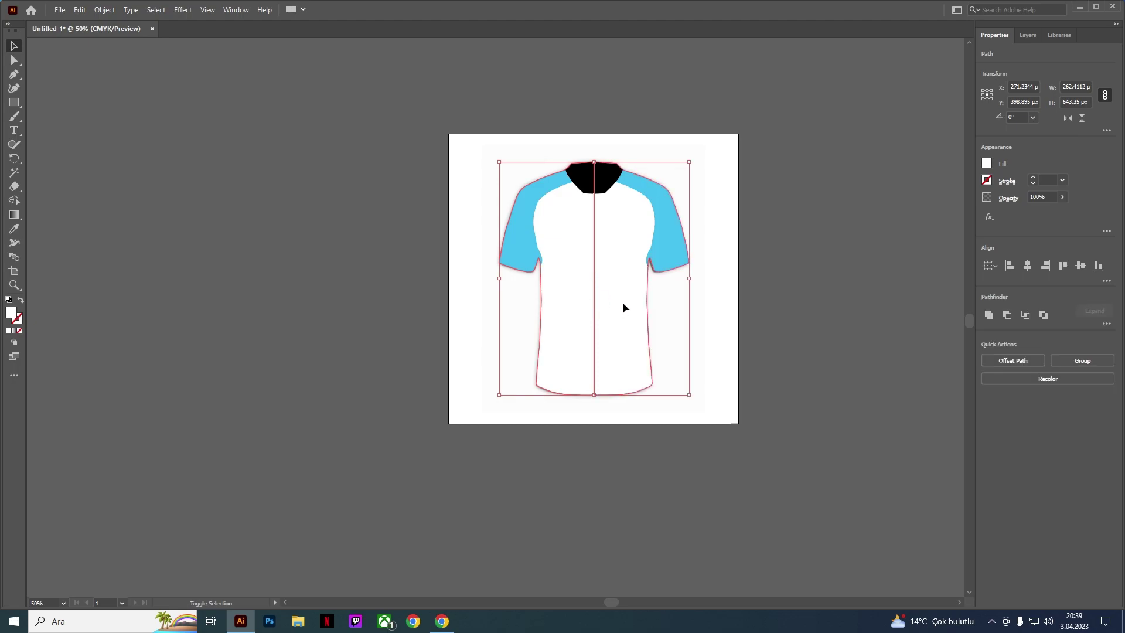
pyautogui.click(989, 316)
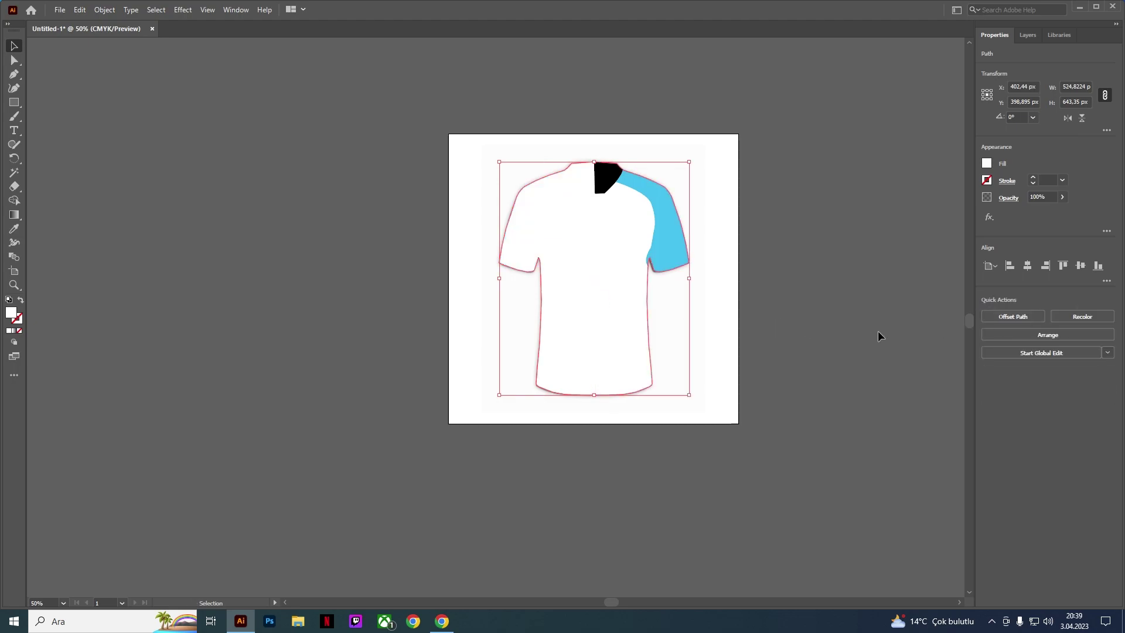
pyautogui.hotkey('ctrl', 'z')
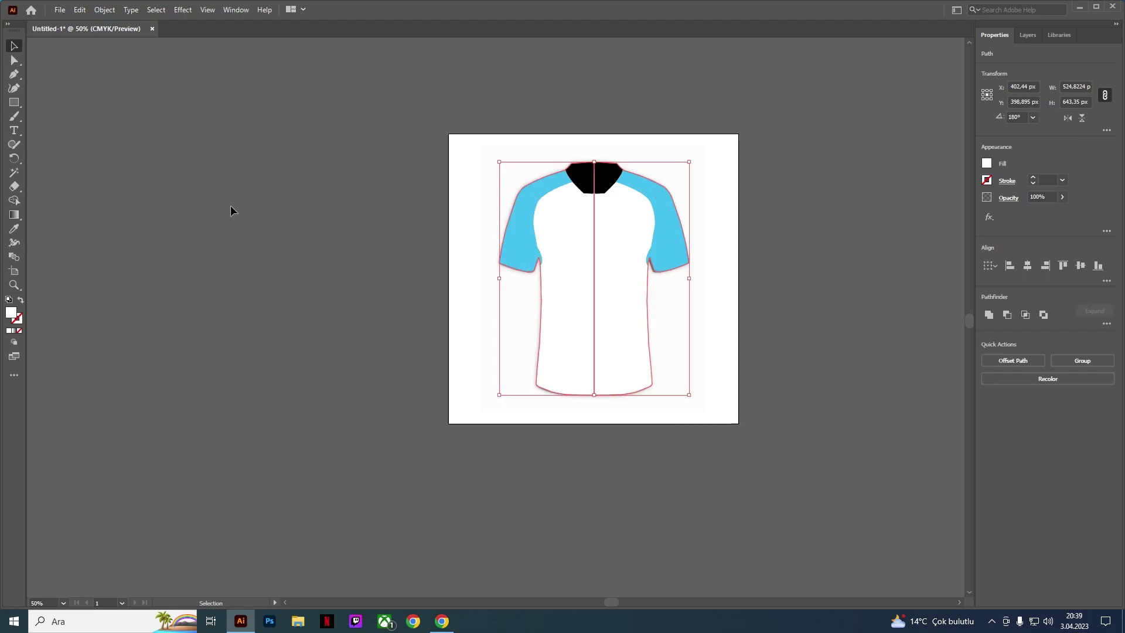
# Step: Check the separate pieces by selecting the left half, left sleeve and right half
pyautogui.click(231, 208)
pyautogui.scroll(2, 703, 299)
pyautogui.click(444, 230)
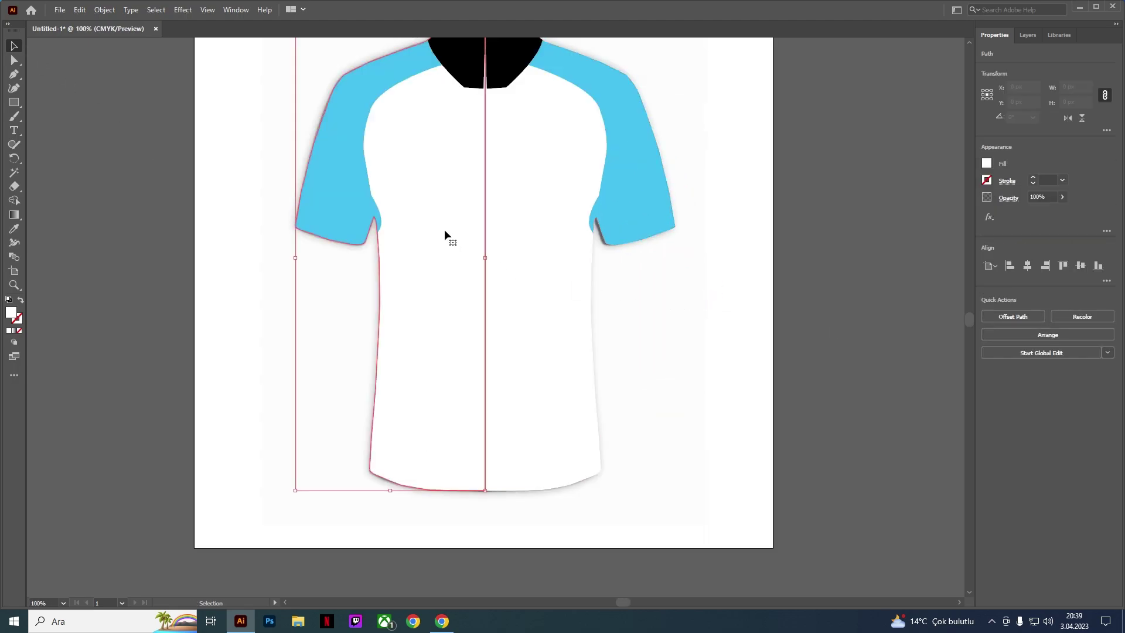
pyautogui.click(230, 238)
pyautogui.click(321, 198)
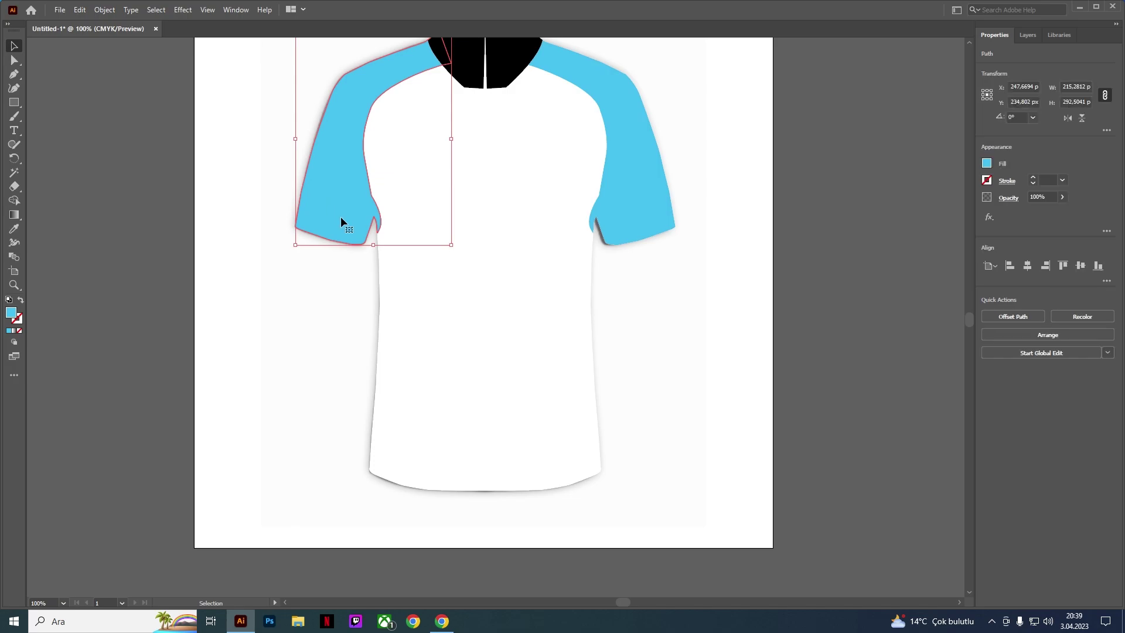
pyautogui.click(707, 304)
pyautogui.click(543, 265)
pyautogui.click(730, 332)
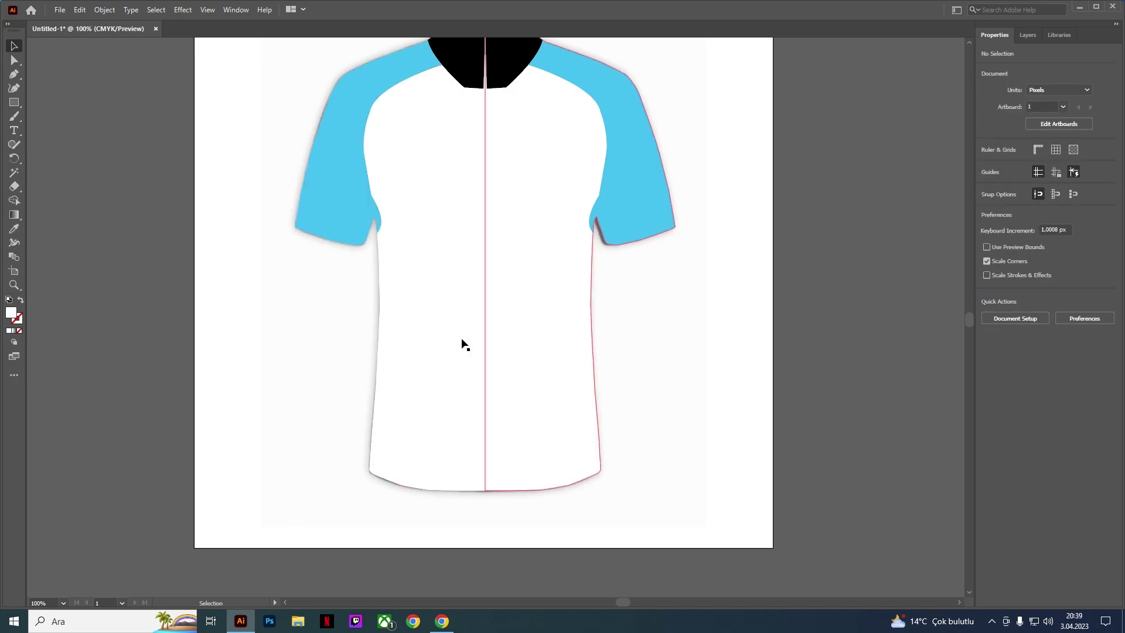
# Step: Merge the two white body halves with the Shape Builder tool across the seam
pyautogui.scroll(1, 281, 99)
pyautogui.moveTo(280, 92); pyautogui.dragTo(728, 589)
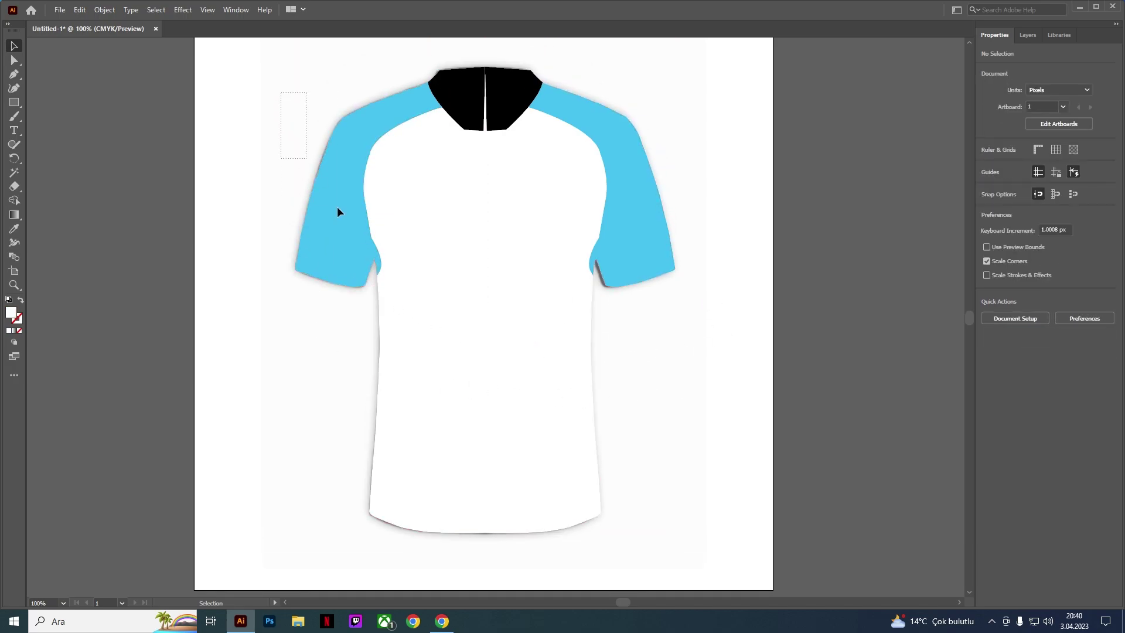
pyautogui.click(15, 200)
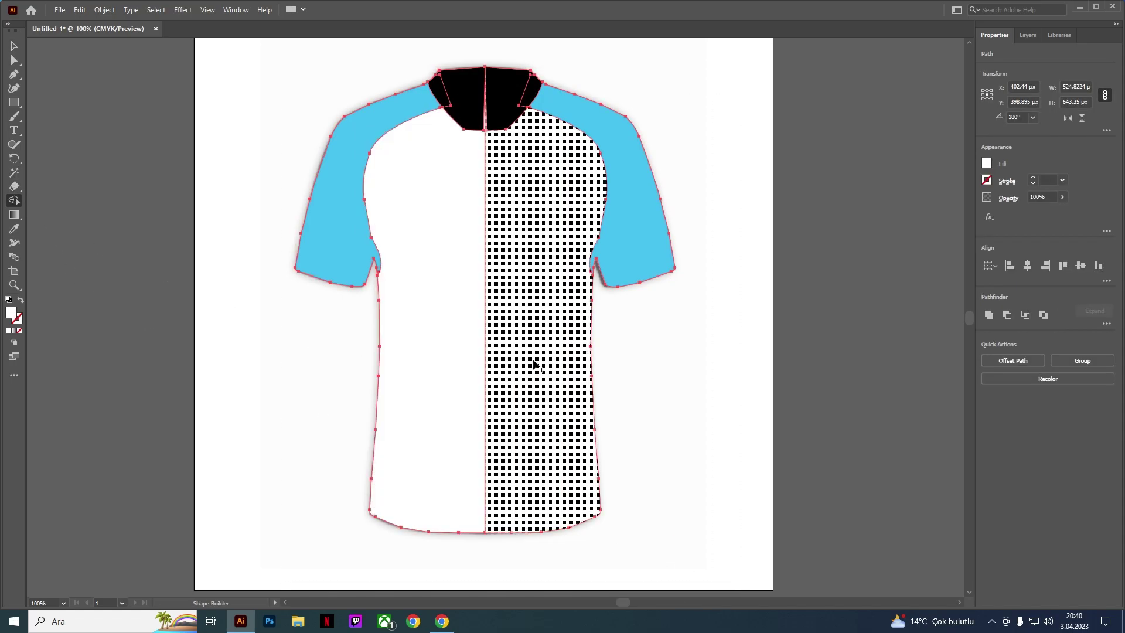
pyautogui.moveTo(531, 359); pyautogui.dragTo(447, 369)
pyautogui.click(14, 46)
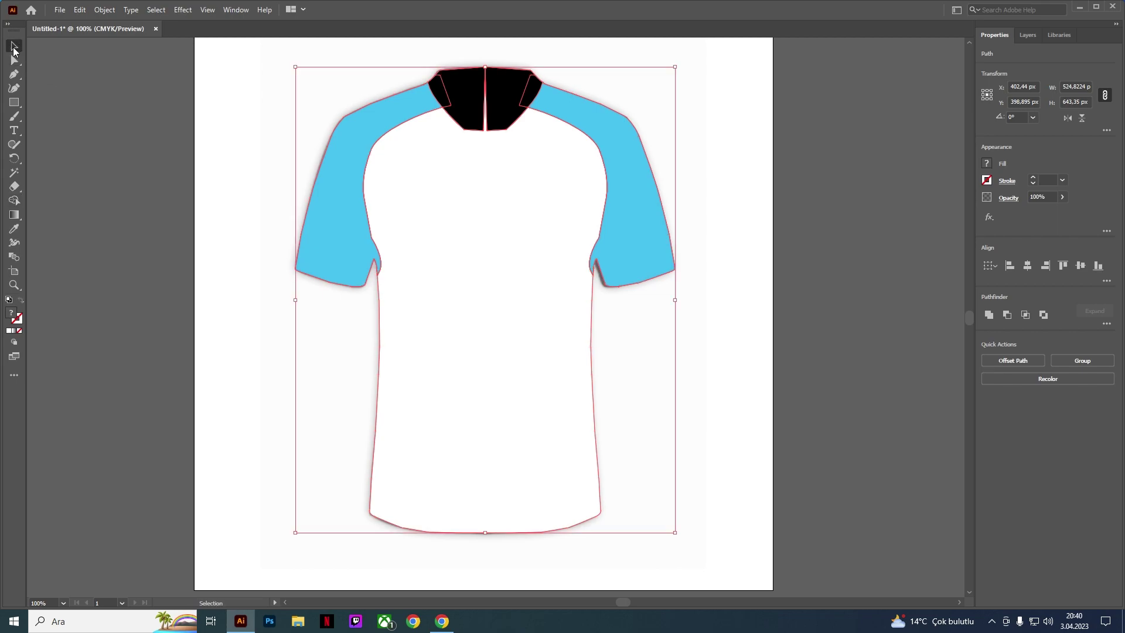
pyautogui.click(89, 167)
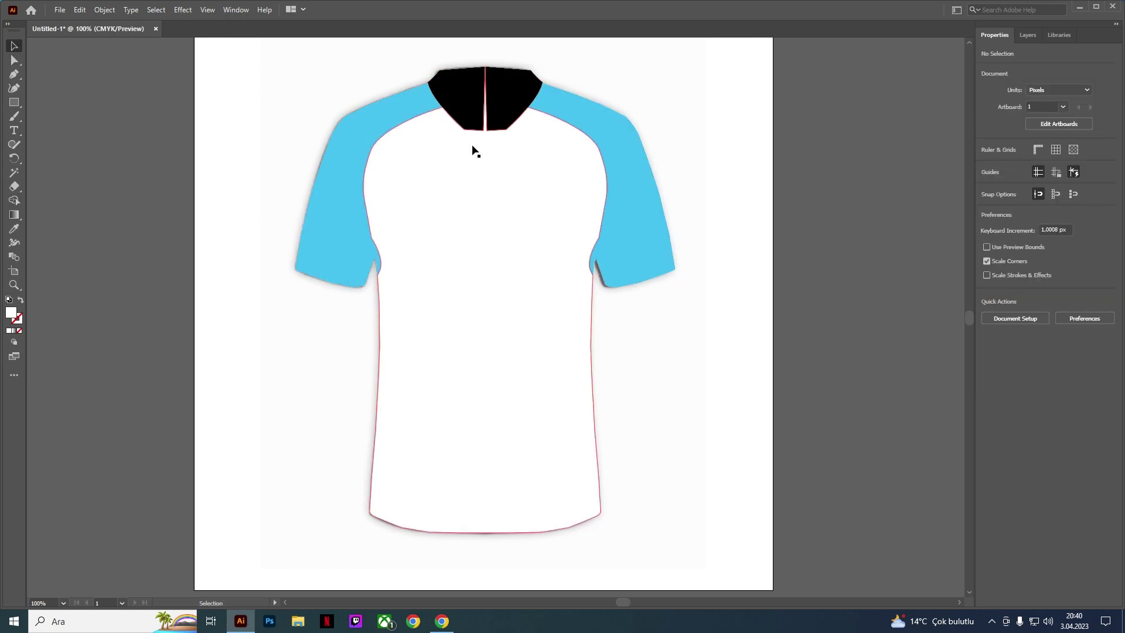
# Step: In Layers, hide the right collar and right sleeve, toggling the right body piece's visibility
pyautogui.click(1027, 35)
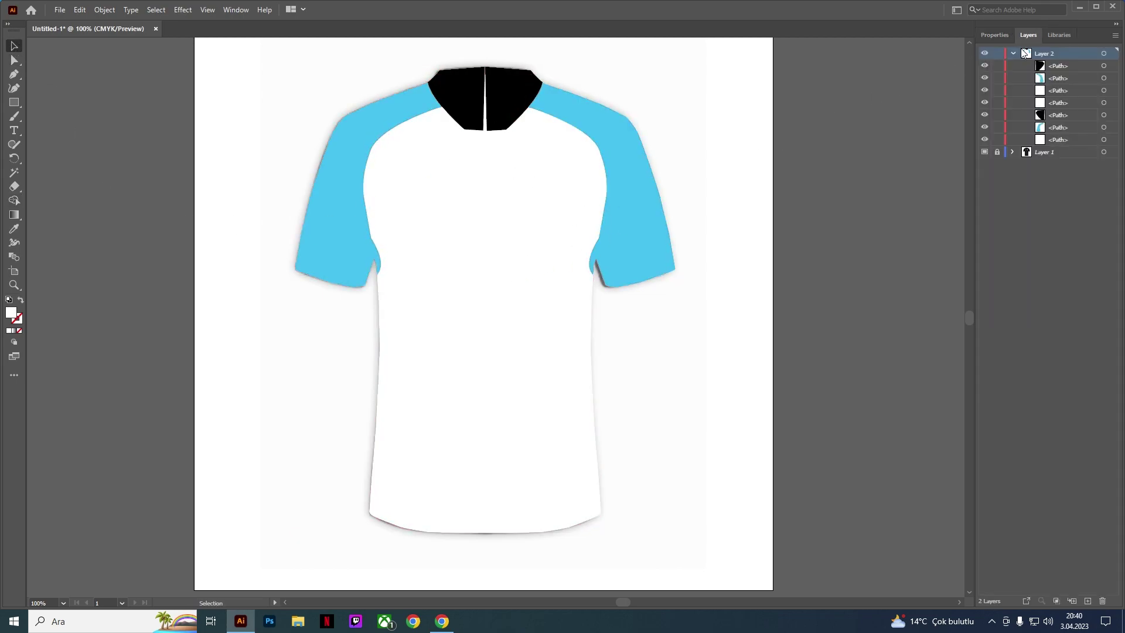
pyautogui.click(986, 66)
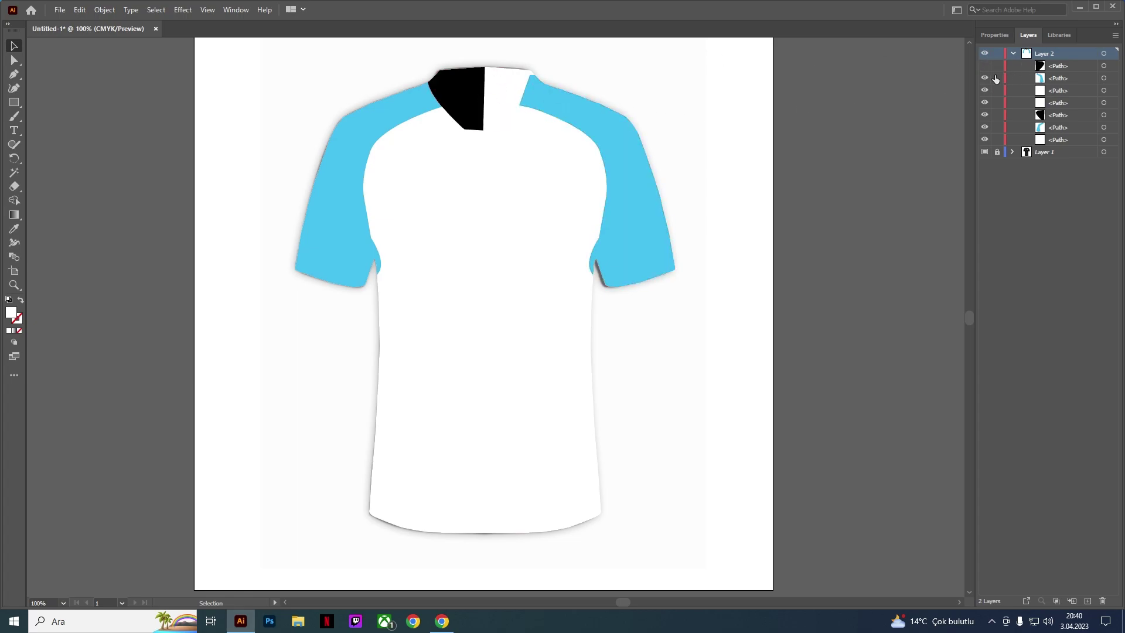
pyautogui.click(985, 80)
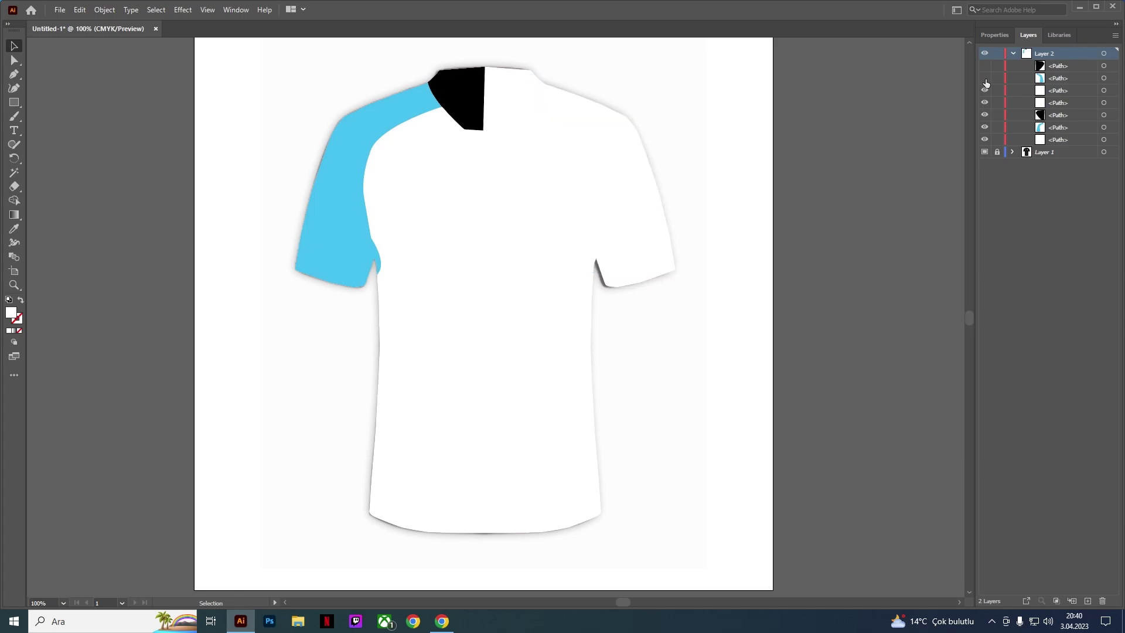
pyautogui.click(983, 91)
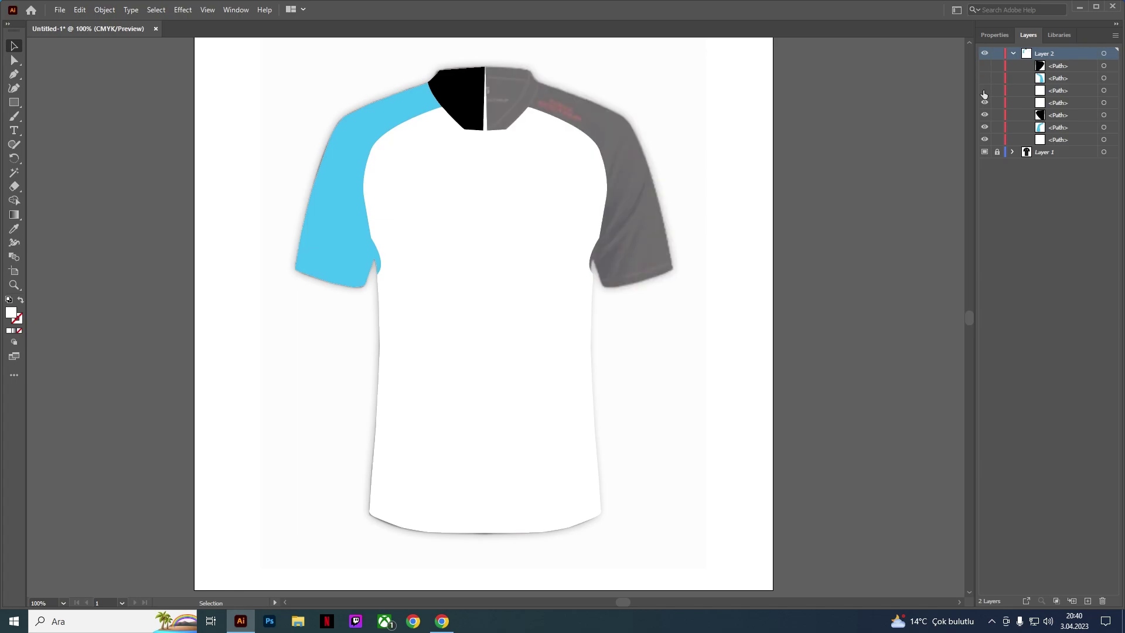
pyautogui.click(984, 91)
pyautogui.click(985, 91)
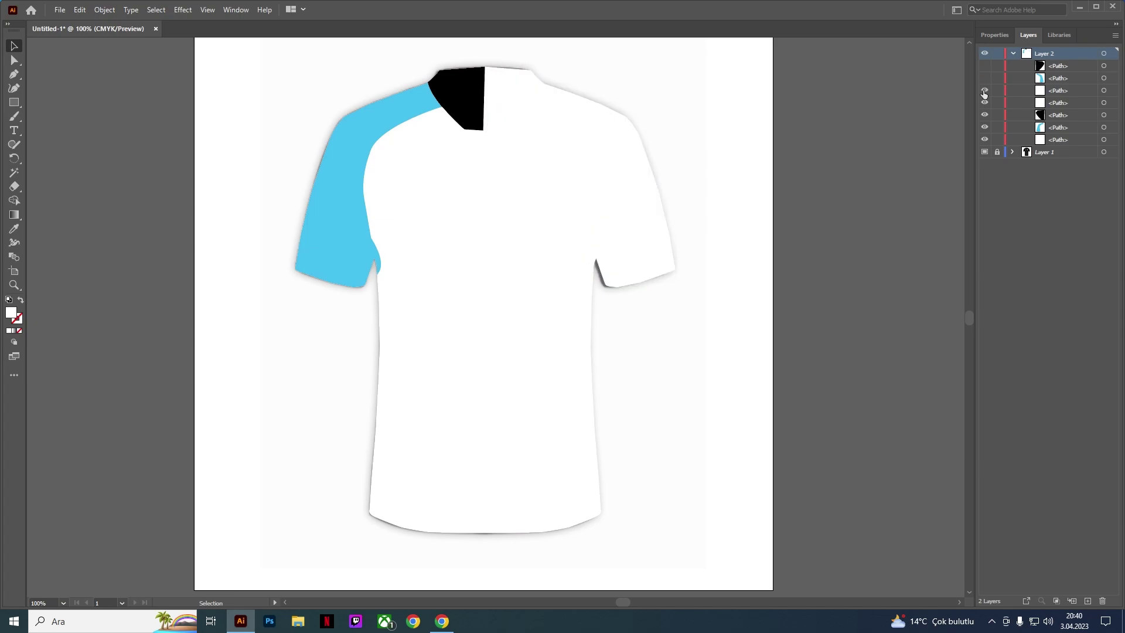
pyautogui.click(984, 91)
# Step: Drag the right white piece aside to inspect it, then undo the changes
pyautogui.moveTo(620, 158); pyautogui.dragTo(730, 152)
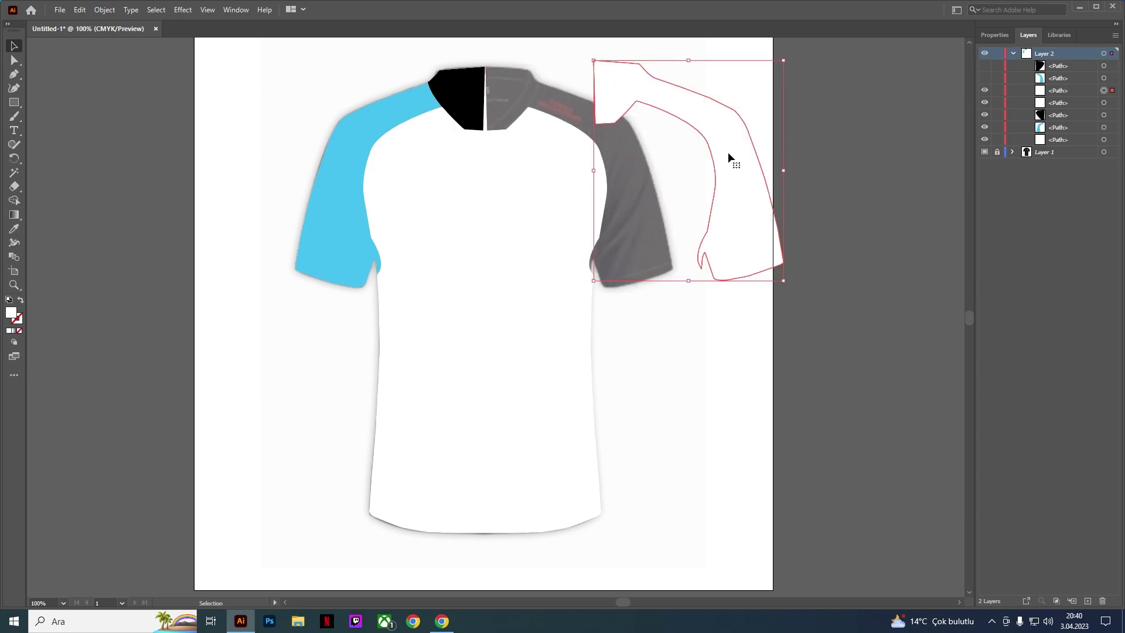
pyautogui.hotkey('ctrl', 'z')
pyautogui.click(802, 163)
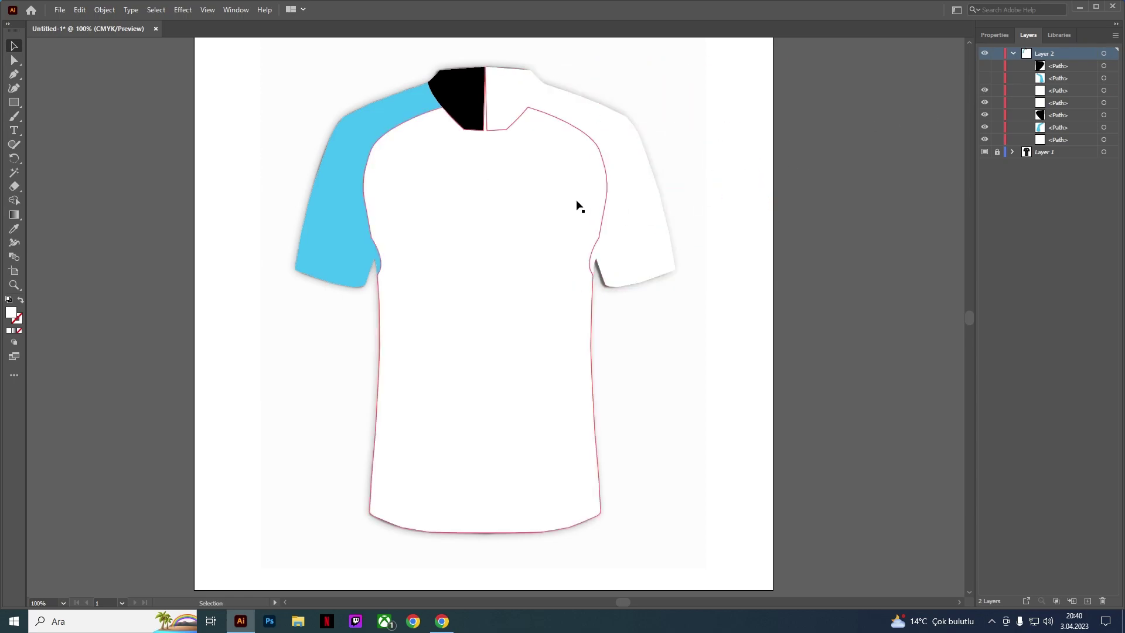
pyautogui.hotkey('ctrl', 'z')
pyautogui.hotkey('ctrl', 'z')
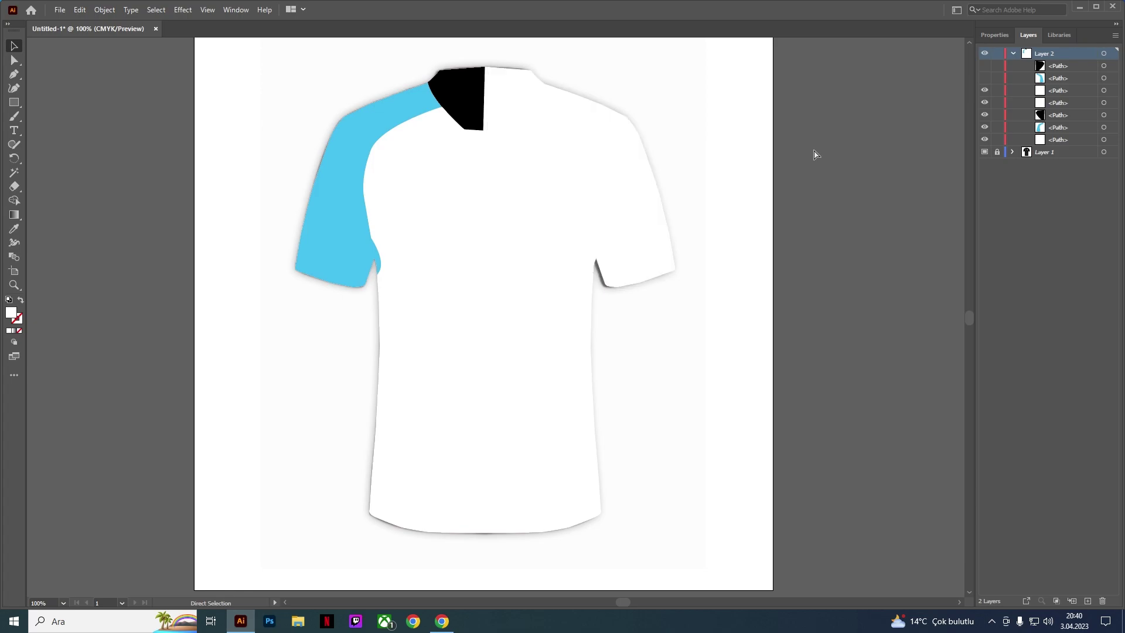
pyautogui.hotkey('ctrl', 'z')
pyautogui.hotkey('ctrl', 'z')
pyautogui.hotkey('ctrl', 'z')
pyautogui.hotkey('ctrl', 'z')
pyautogui.hotkey('ctrl', 'z')
pyautogui.hotkey('ctrl', 'z')
pyautogui.hotkey('ctrl', 'z')
pyautogui.hotkey('ctrl', 'z')
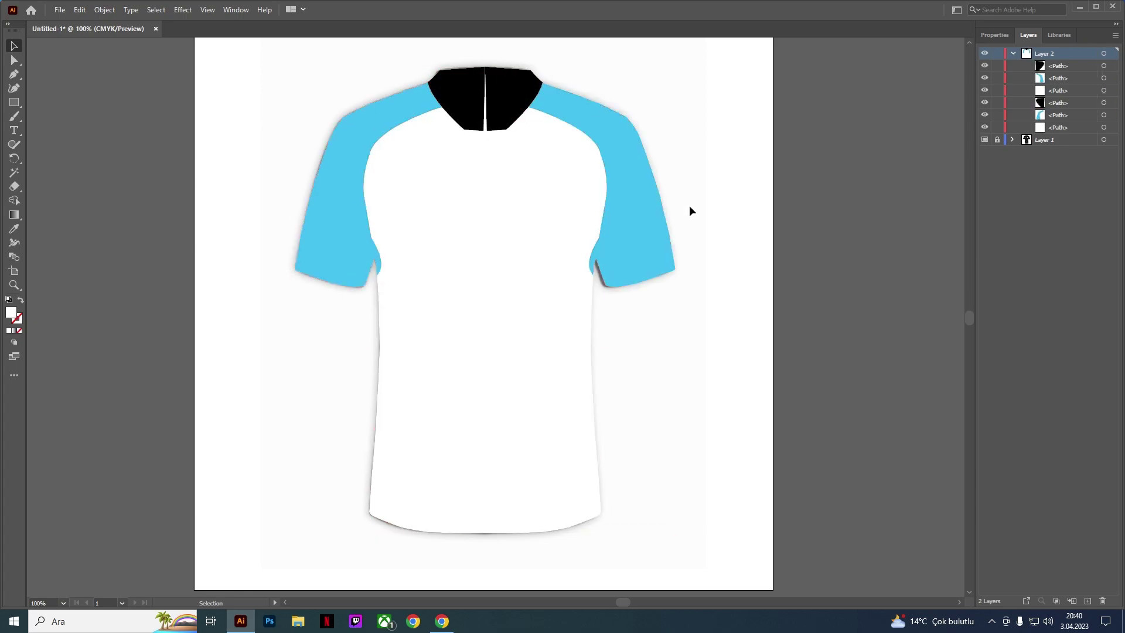
pyautogui.hotkey('ctrl', 'z')
pyautogui.hotkey('ctrl', 'z')
pyautogui.hotkey('ctrl', 'z')
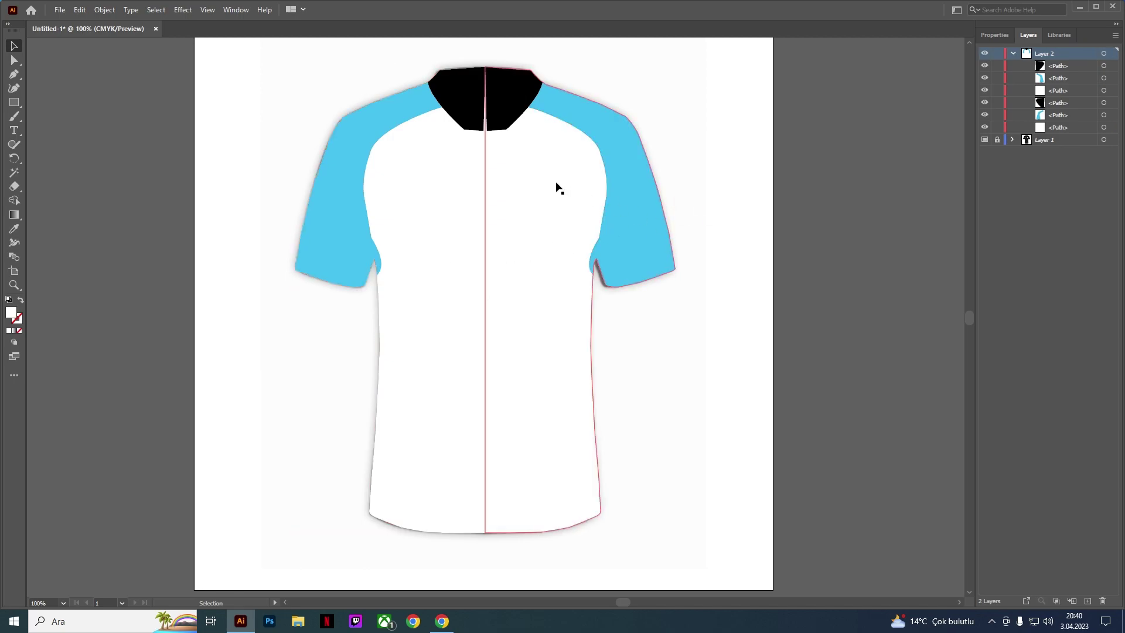
pyautogui.hotkey('ctrl', 'z')
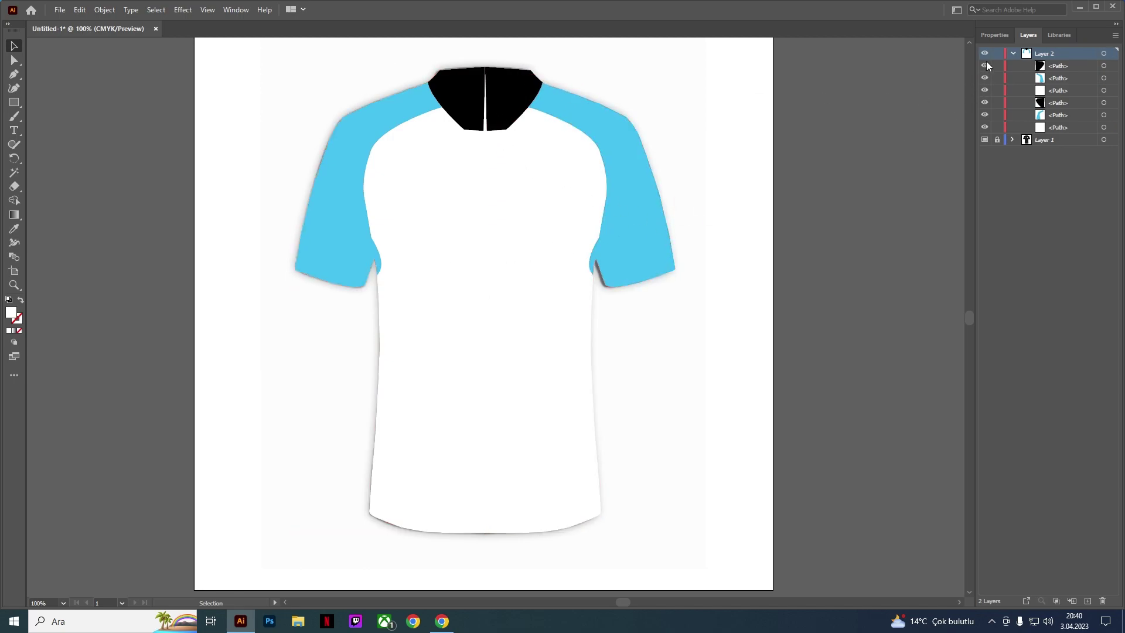
# Step: Hide both black collar pieces and both blue sleeves, keeping the right white half visible
pyautogui.click(986, 65)
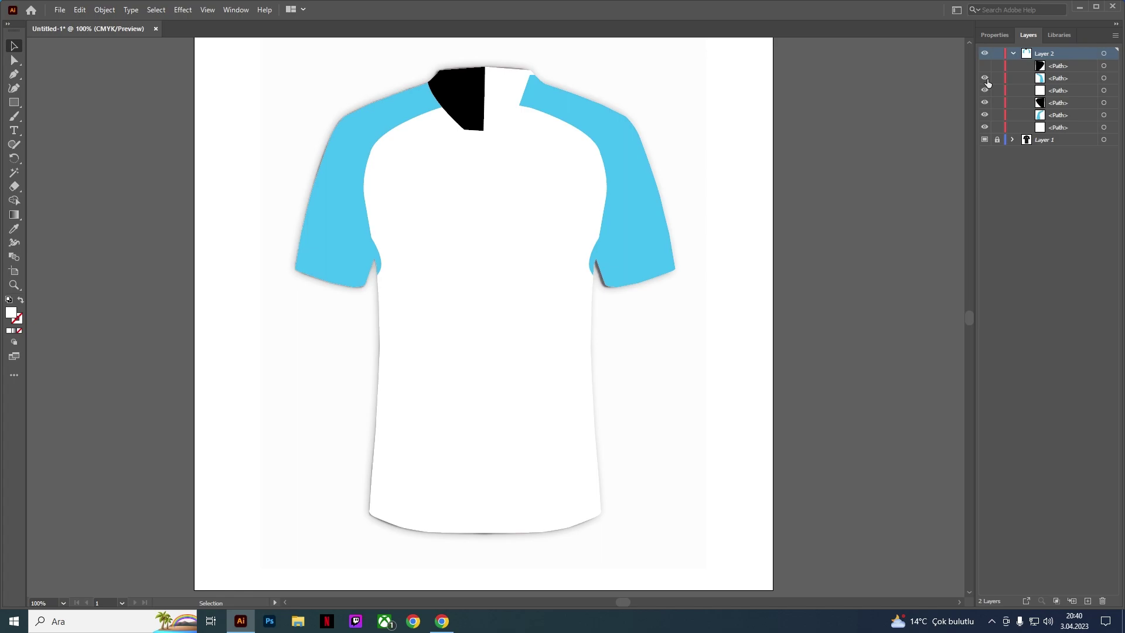
pyautogui.click(986, 79)
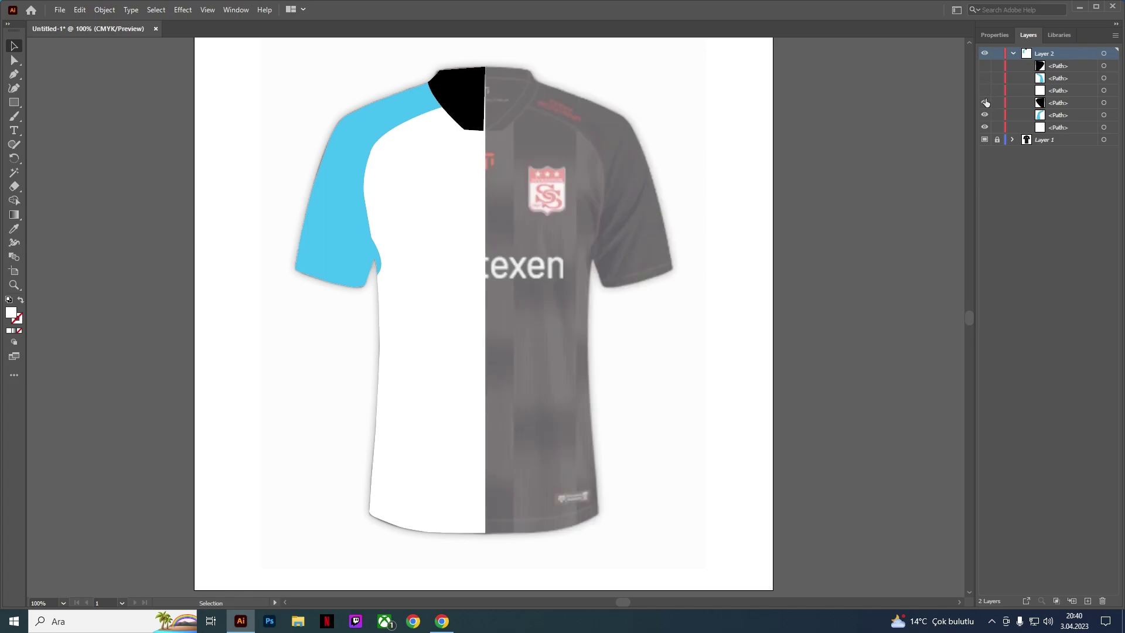
pyautogui.click(985, 90)
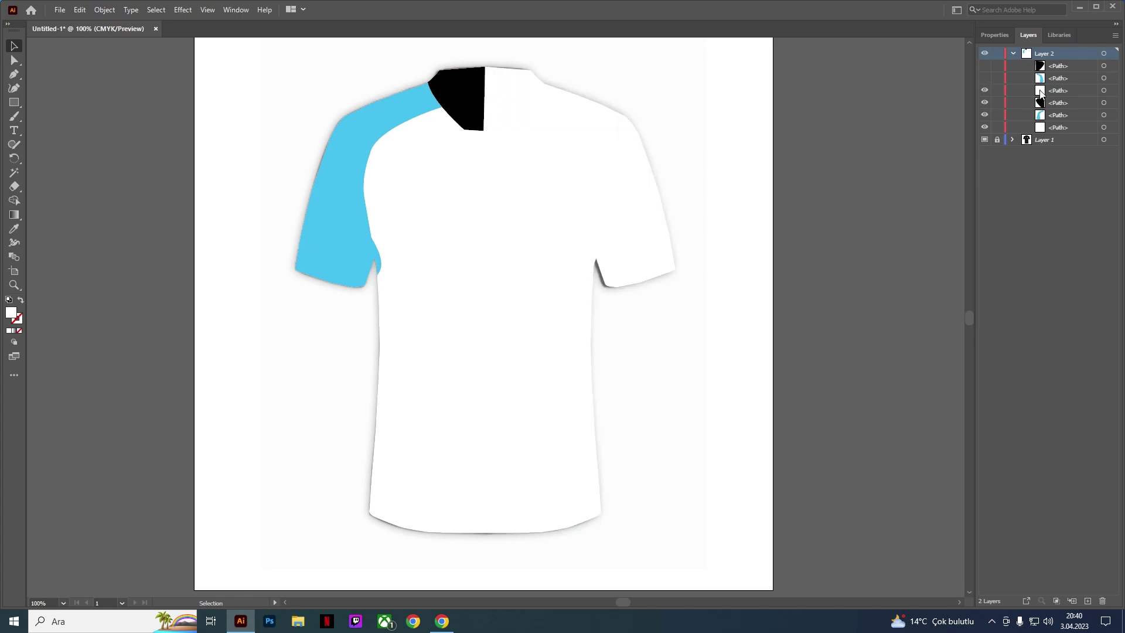
pyautogui.click(985, 102)
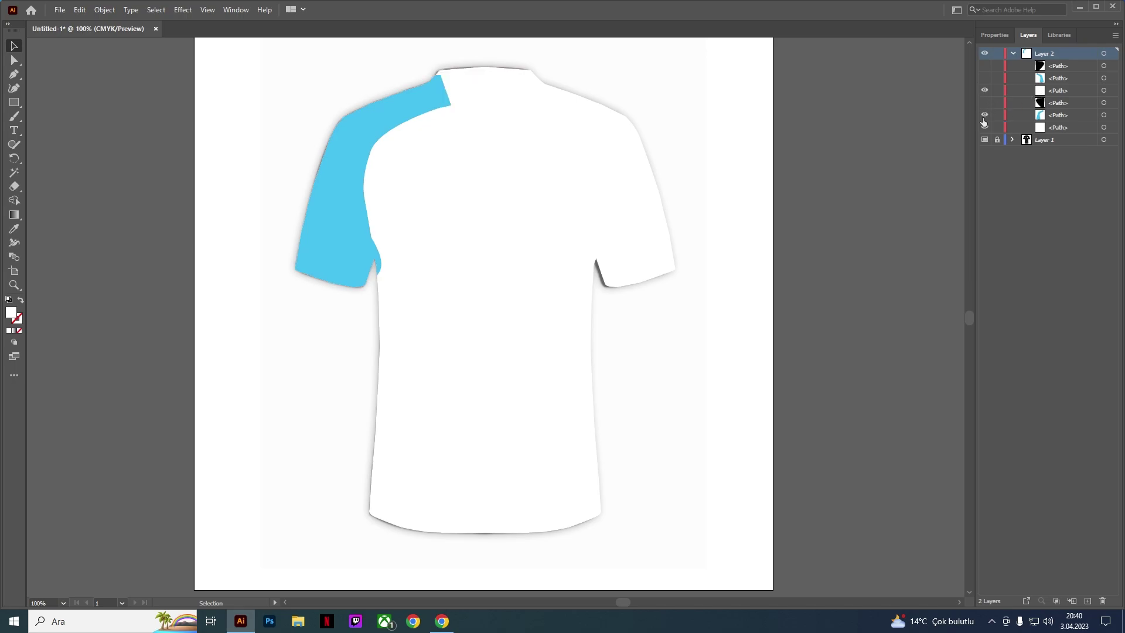
pyautogui.click(985, 115)
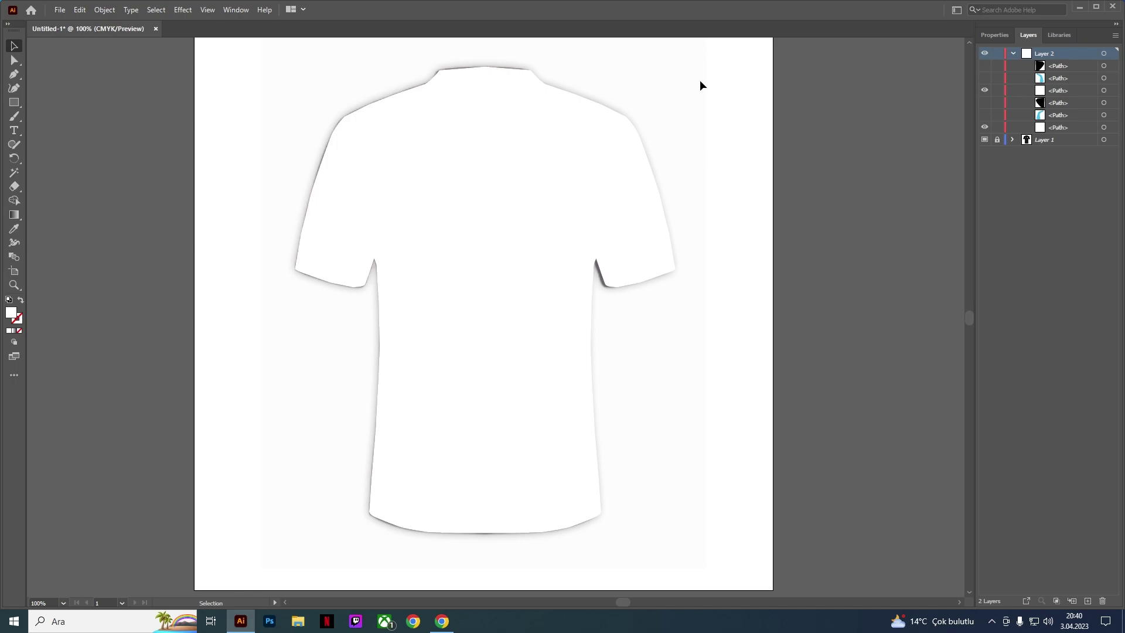
# Step: Unite both white shirt halves via Pathfinder, checking the result against the photo
pyautogui.moveTo(708, 76); pyautogui.dragTo(245, 417)
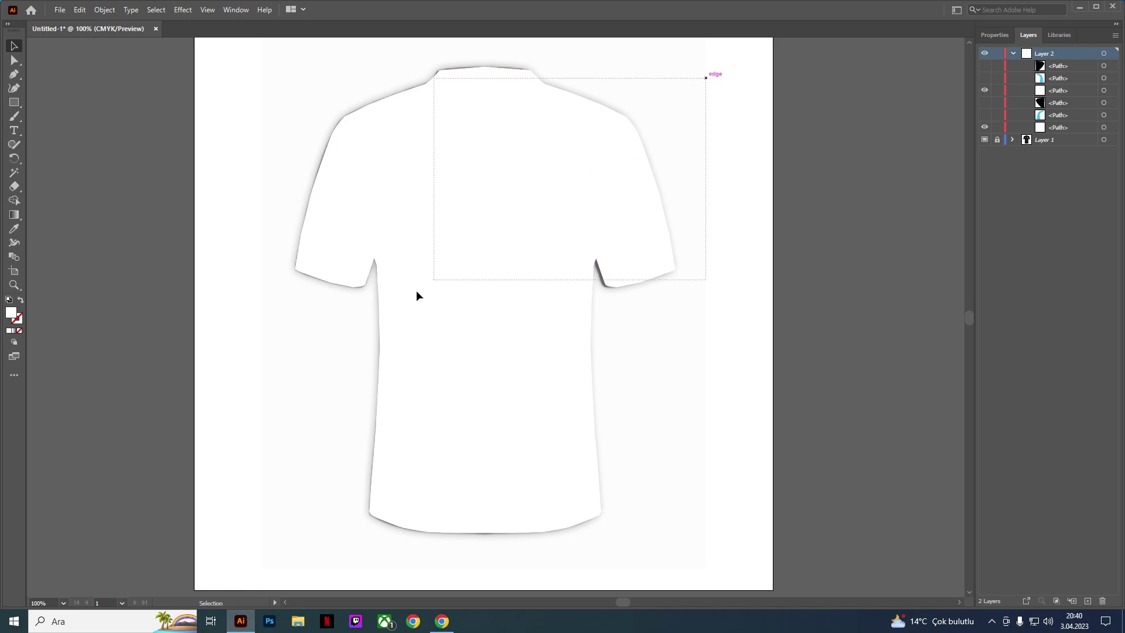
pyautogui.click(1007, 36)
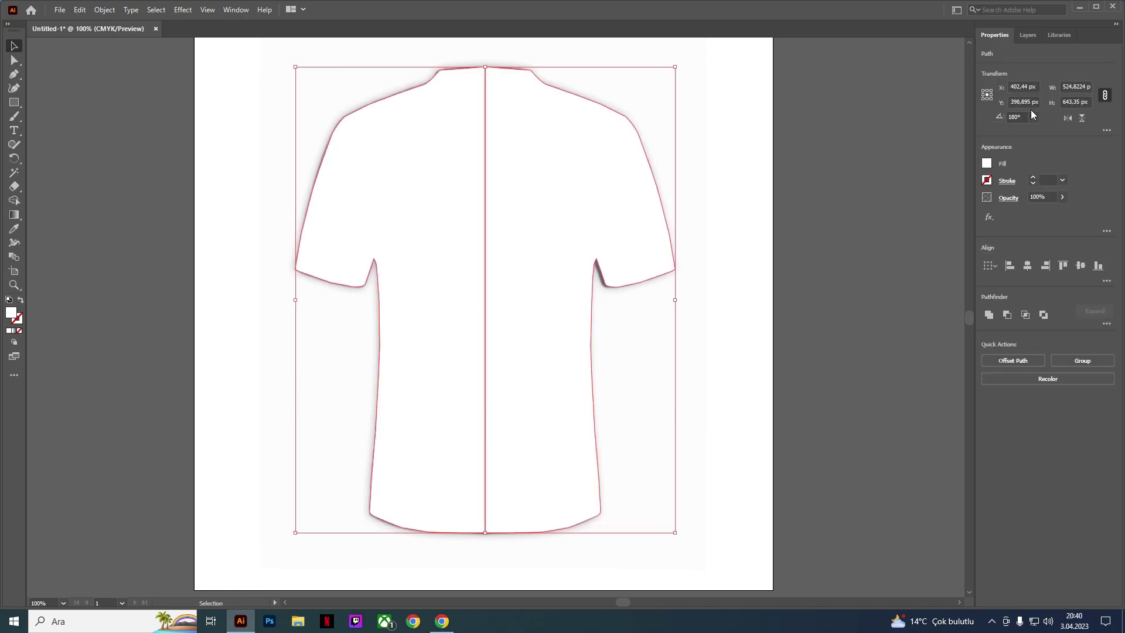
pyautogui.click(990, 315)
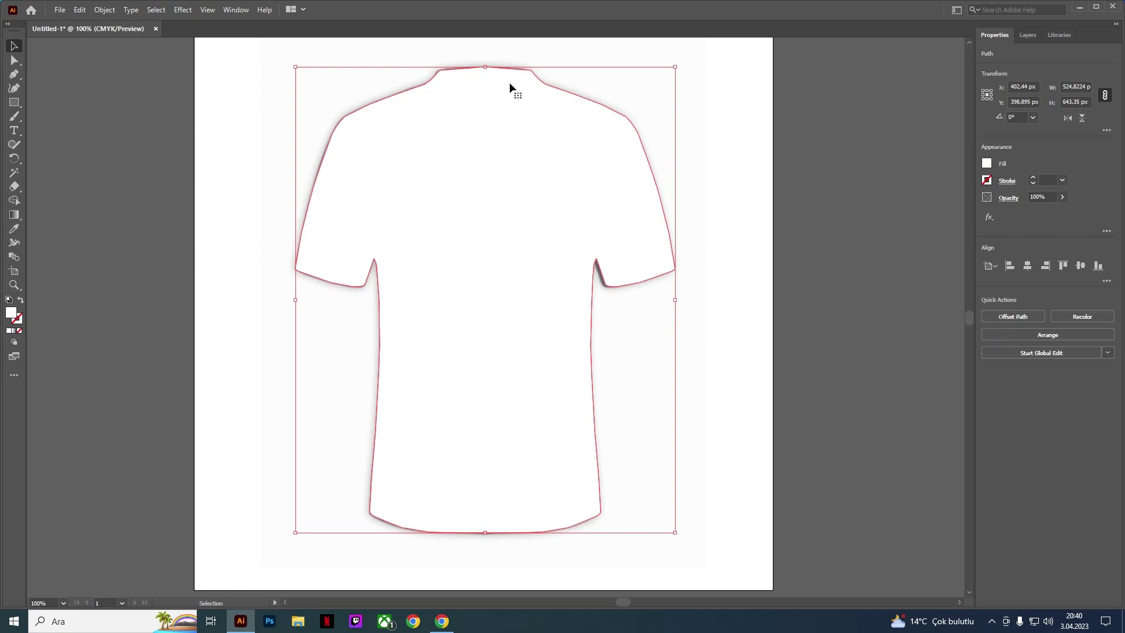
pyautogui.click(104, 216)
pyautogui.moveTo(463, 195); pyautogui.dragTo(776, 187)
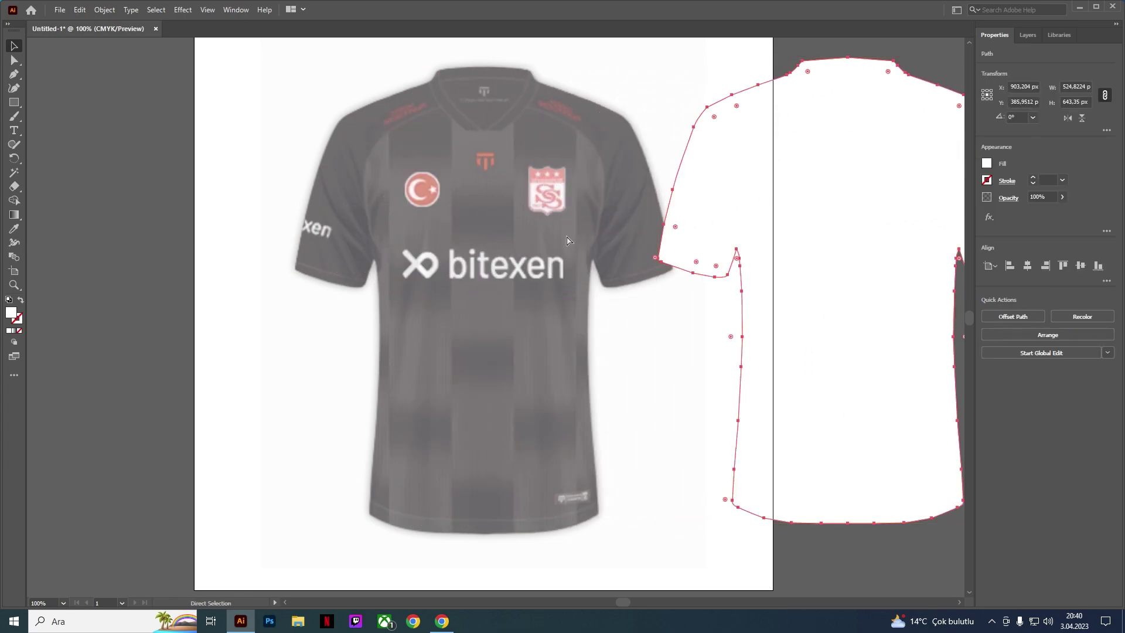
pyautogui.hotkey('ctrl', 'z')
pyautogui.click(772, 139)
# Step: Show the right black collar half and right blue sleeve again
pyautogui.click(1028, 35)
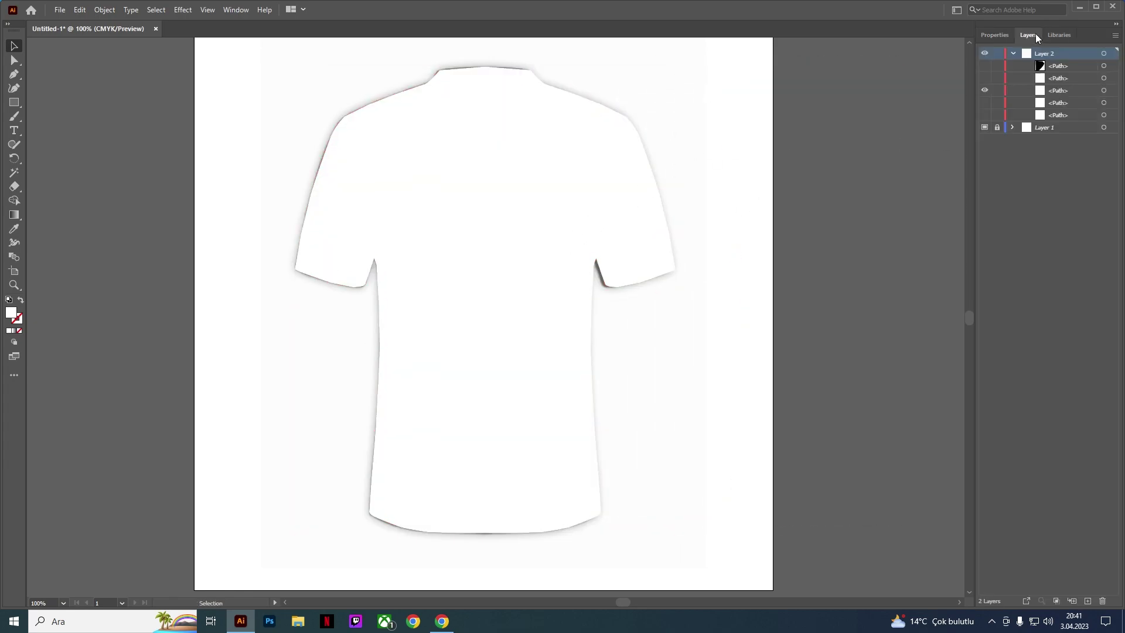
pyautogui.click(984, 66)
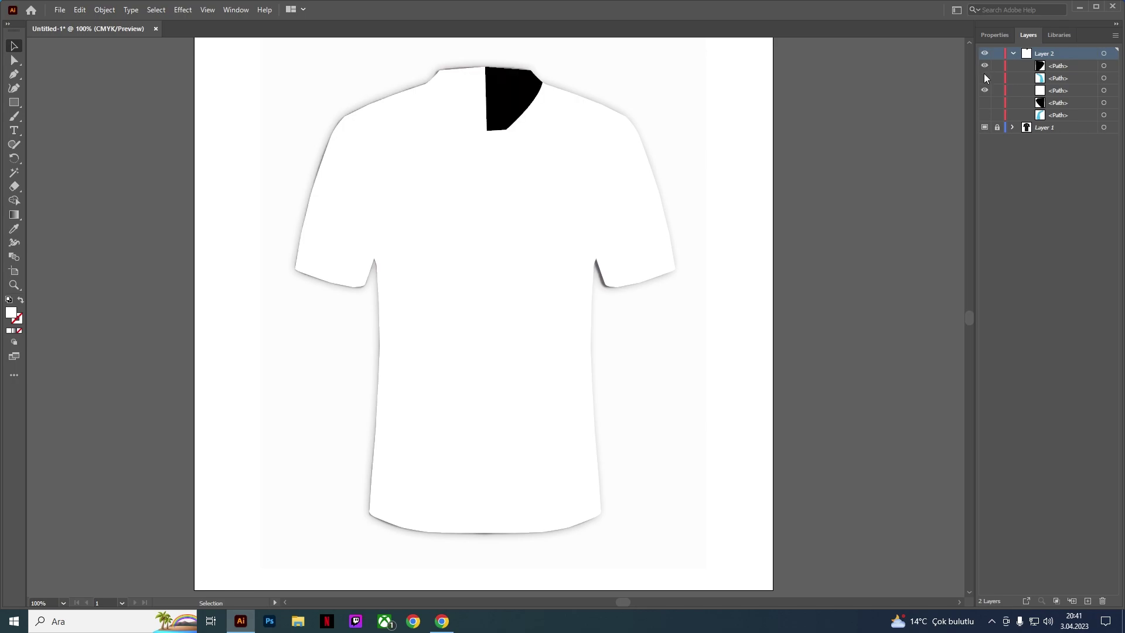
pyautogui.click(984, 78)
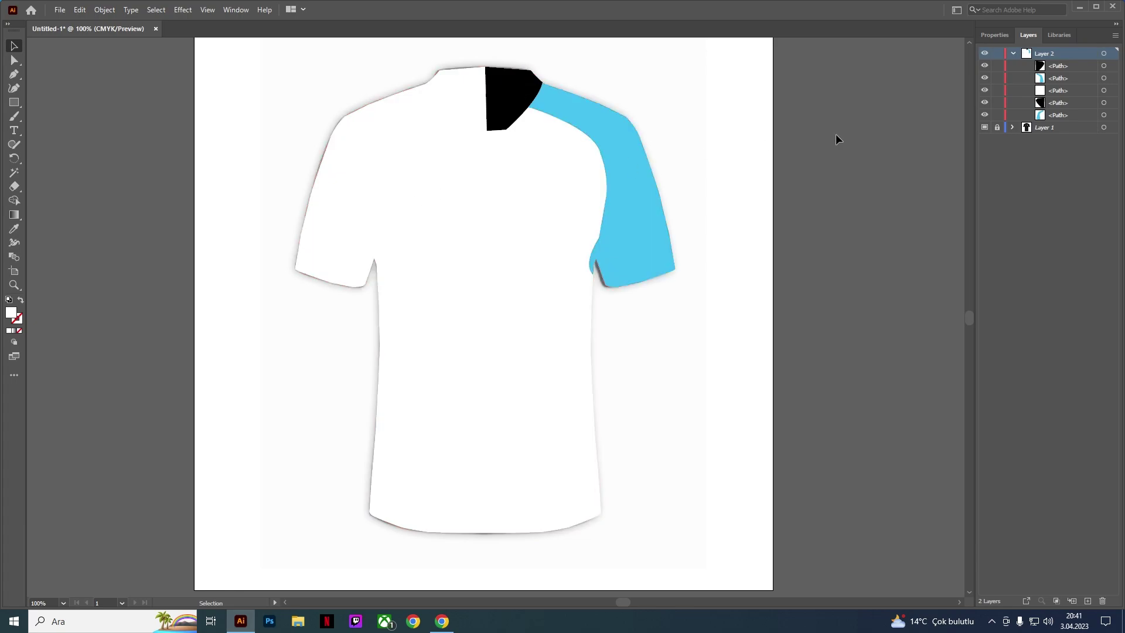
# Step: Bring the sleeve and collar pieces to the front of the white body
pyautogui.click(985, 90)
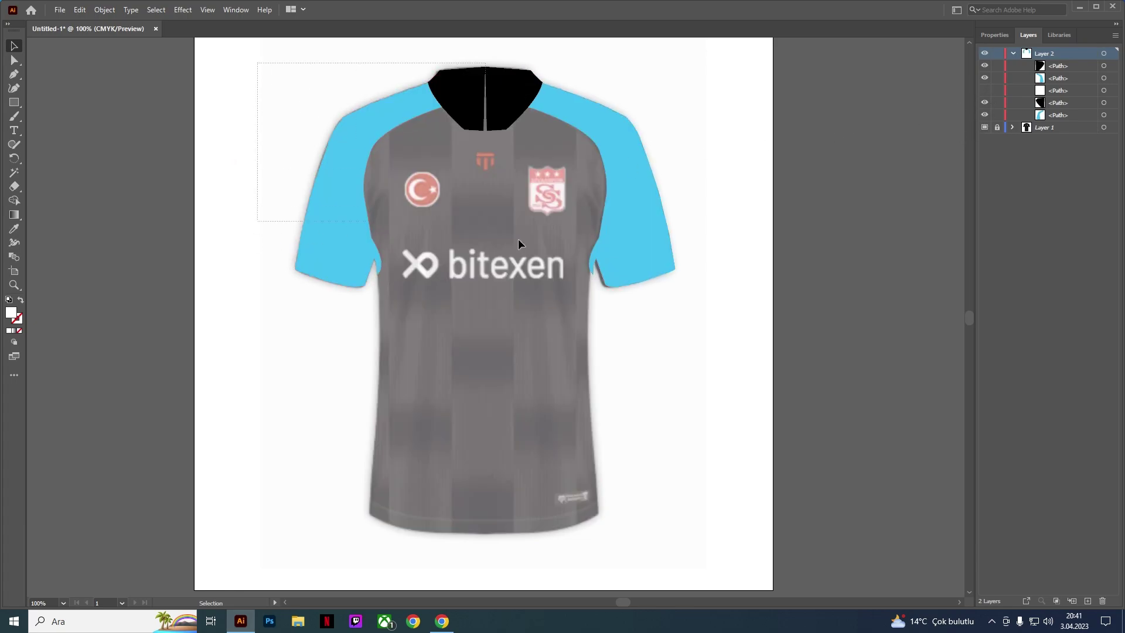
pyautogui.moveTo(257, 71); pyautogui.dragTo(754, 361)
pyautogui.rightClick(618, 233)
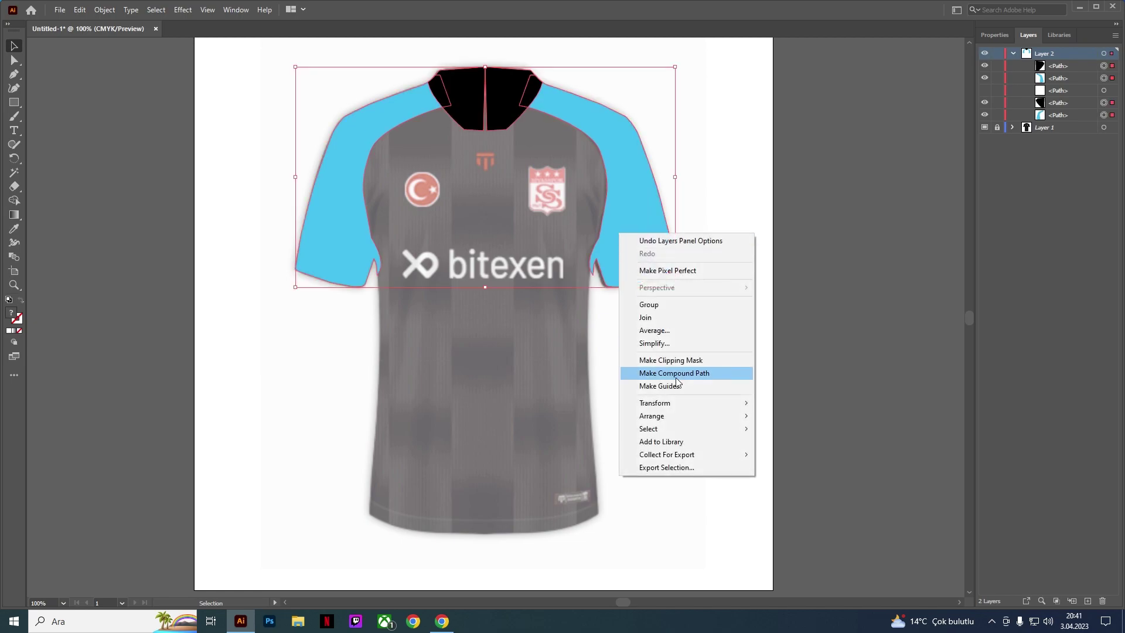
pyautogui.moveTo(686, 416)
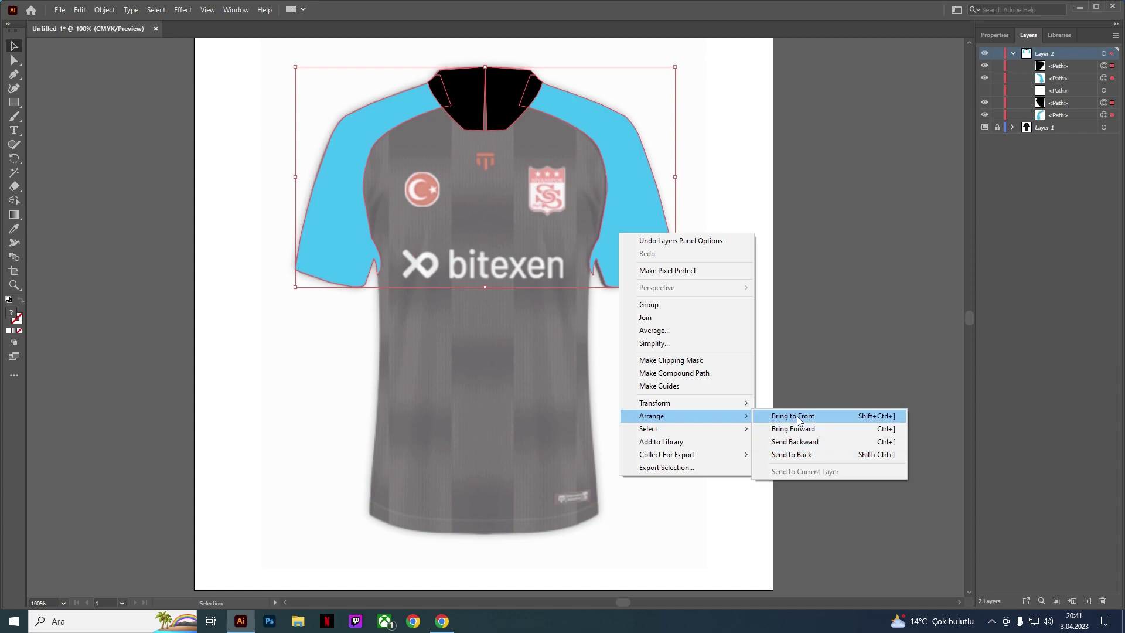
pyautogui.click(796, 416)
pyautogui.click(867, 276)
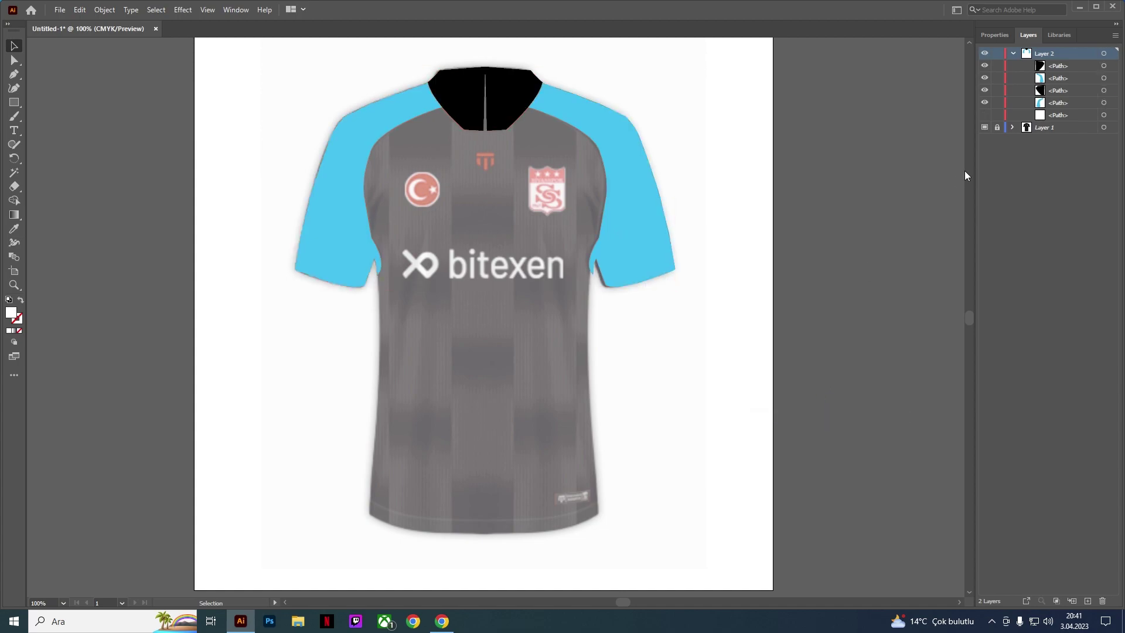
pyautogui.click(986, 116)
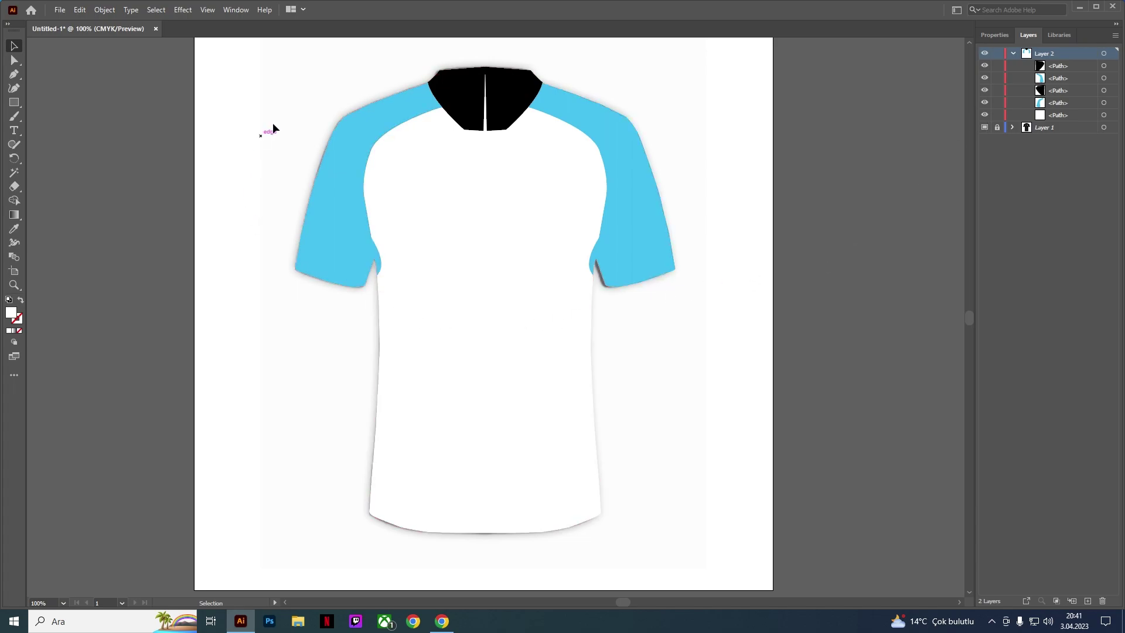
# Step: Hide the right collar half, right sleeve and left collar half
pyautogui.click(985, 65)
pyautogui.click(985, 66)
pyautogui.click(984, 66)
pyautogui.click(985, 78)
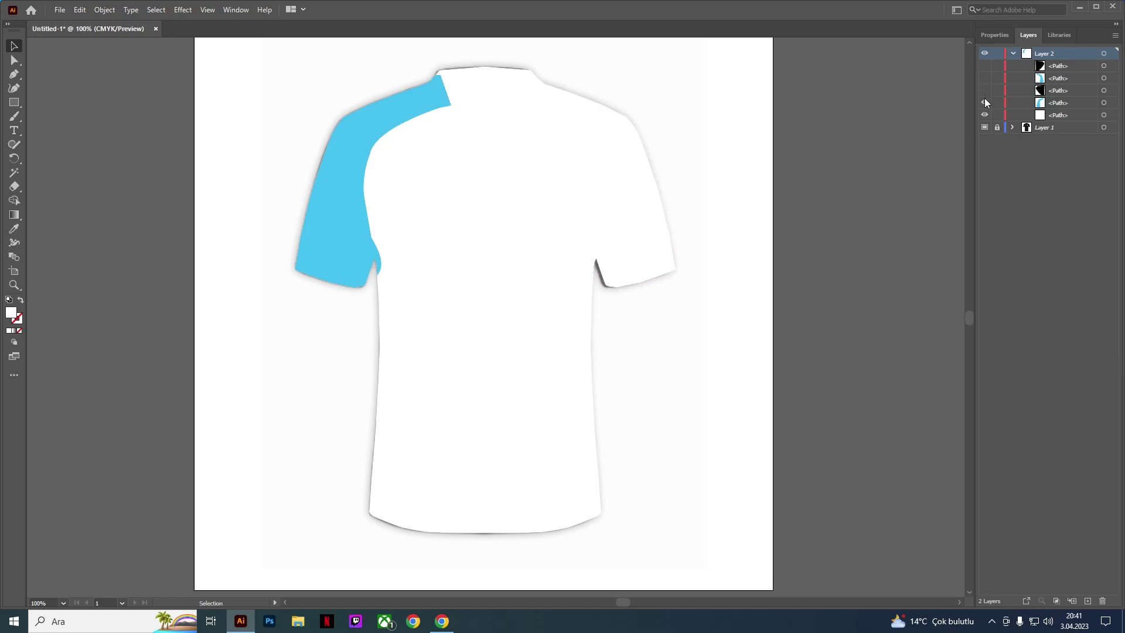
# Step: Hide the left sleeve and body, then show both black collar halves over the photo
pyautogui.click(984, 102)
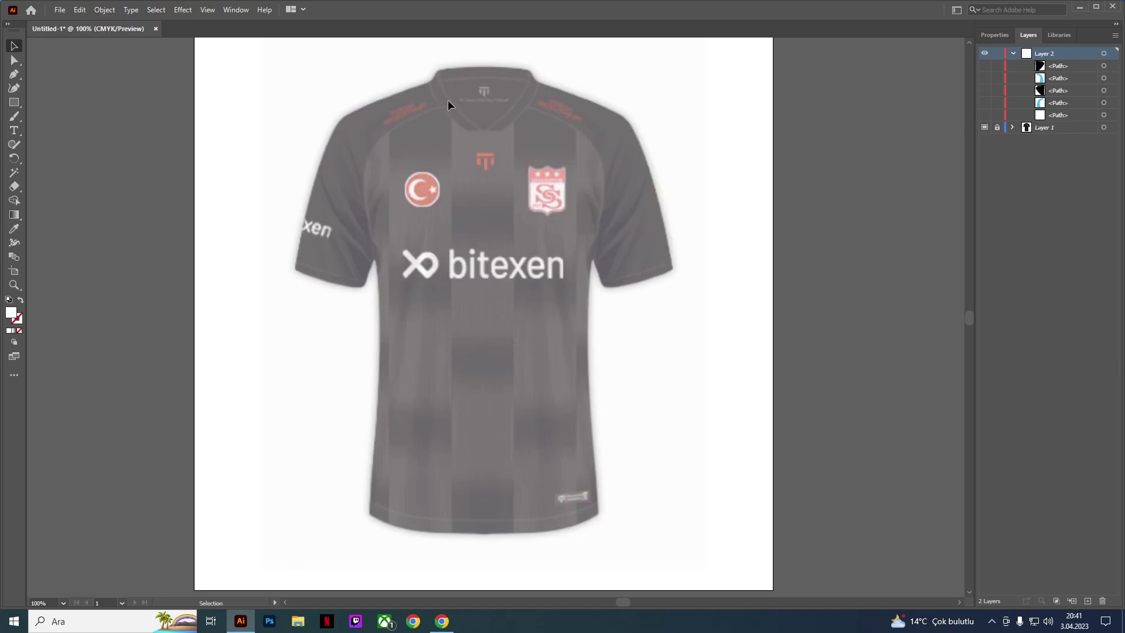
pyautogui.keyDown('alt'); pyautogui.scroll(1, 460, 100); pyautogui.keyUp('alt')
pyautogui.keyDown('alt'); pyautogui.scroll(1, 459, 100); pyautogui.keyUp('alt')
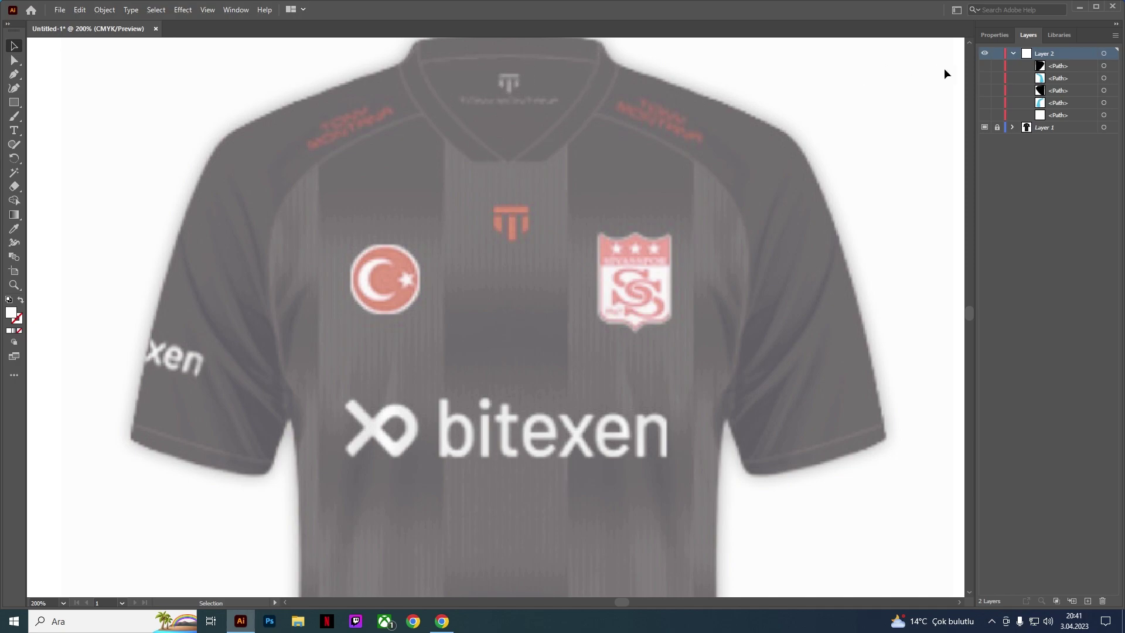
pyautogui.click(985, 65)
pyautogui.click(984, 91)
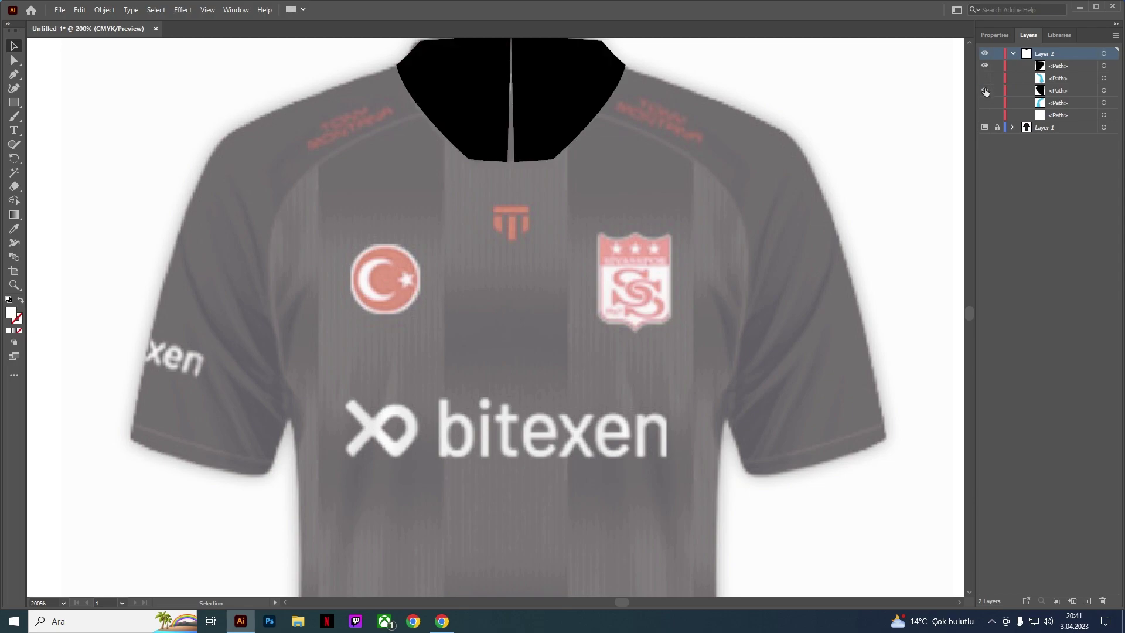
pyautogui.click(985, 90)
pyautogui.click(985, 90)
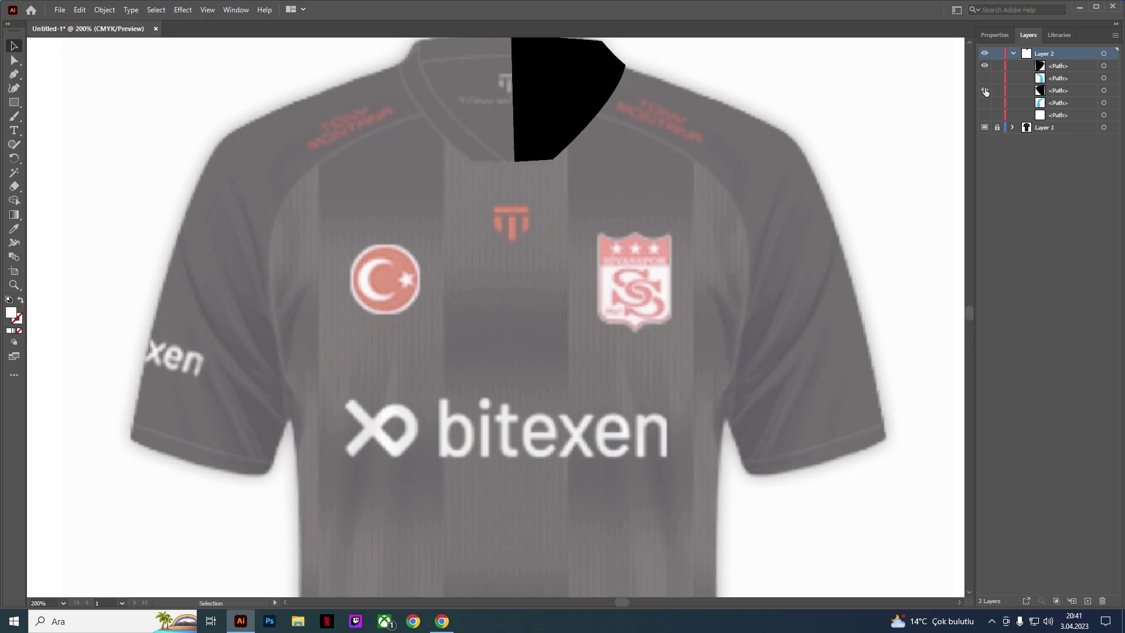
pyautogui.click(985, 90)
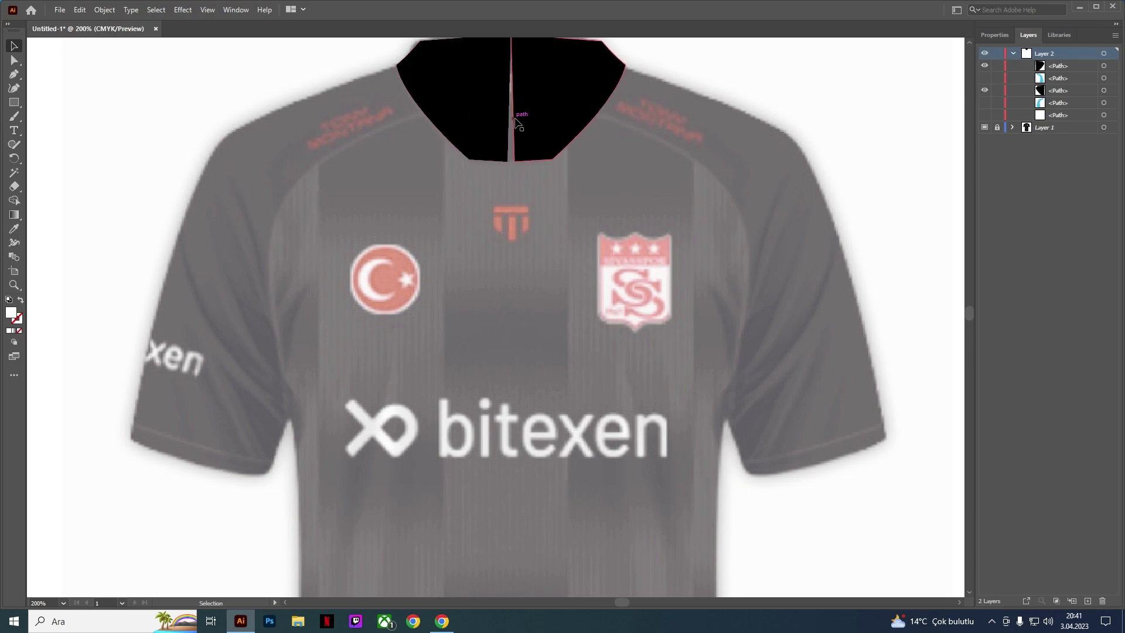
pyautogui.scroll(-1, 523, 125)
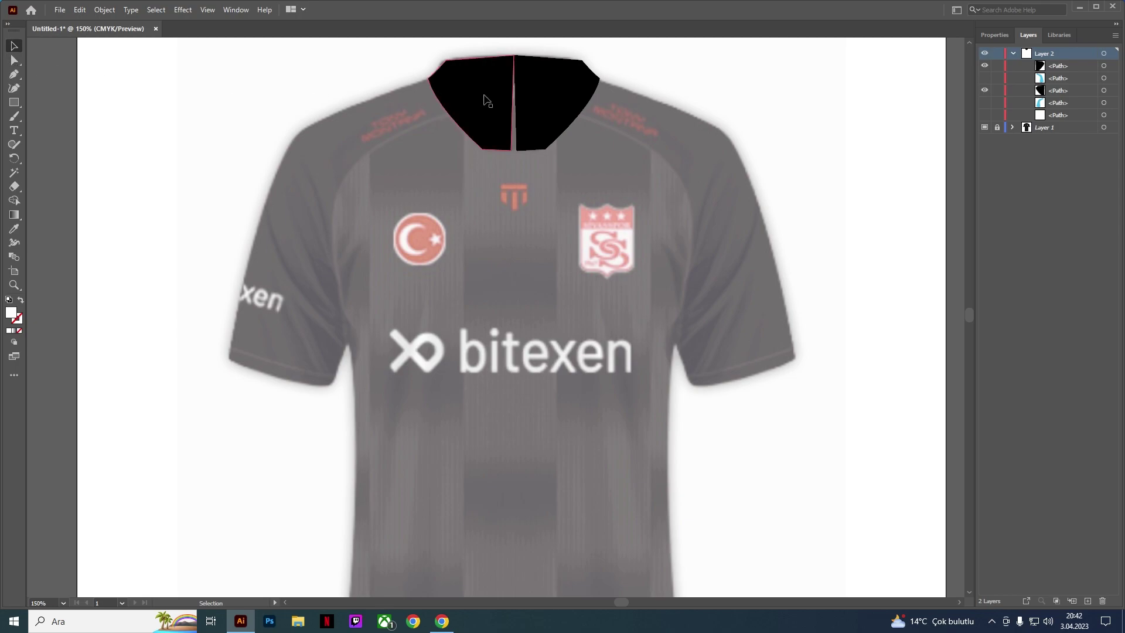
# Step: Draw a closed three-point triangle with the Pen tool at the top of the black collar
pyautogui.click(17, 90)
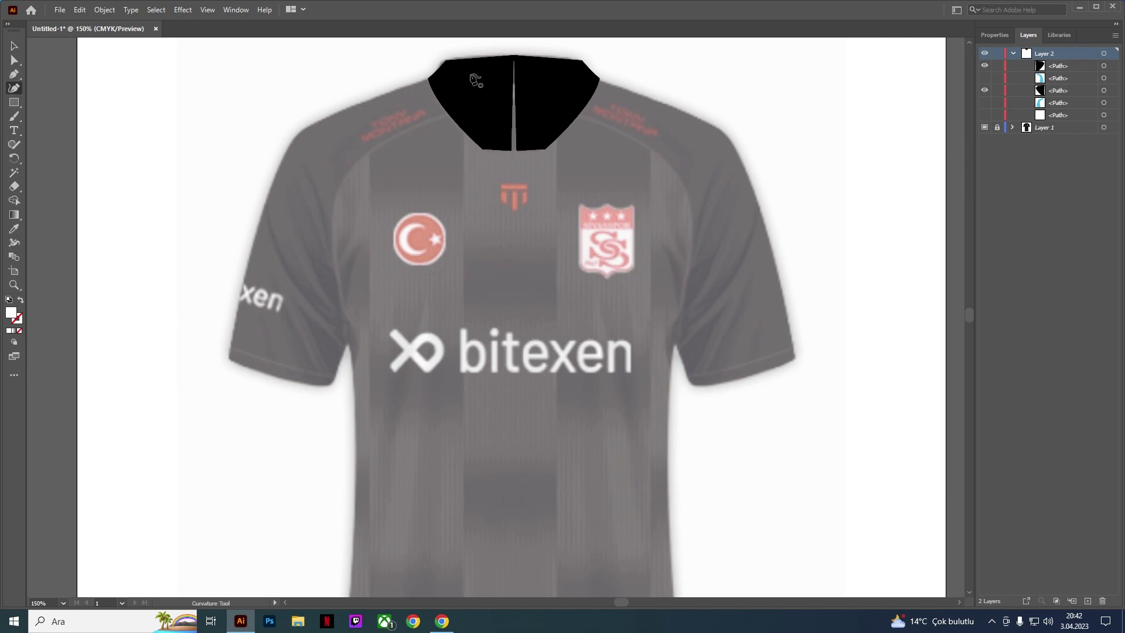
pyautogui.click(14, 73)
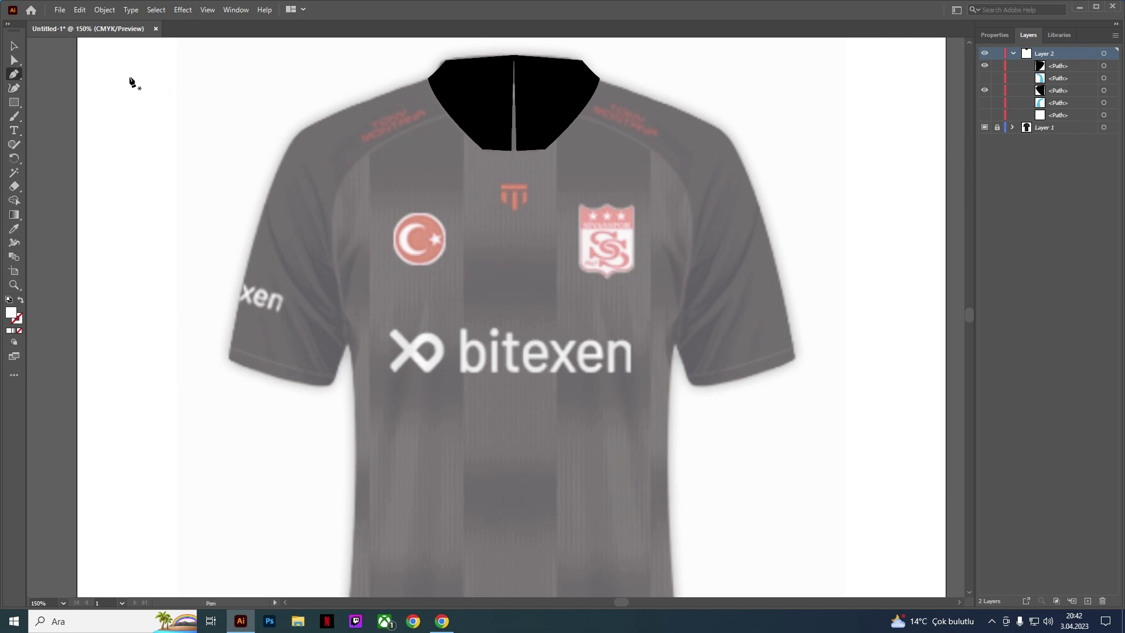
pyautogui.click(471, 103)
pyautogui.click(471, 71)
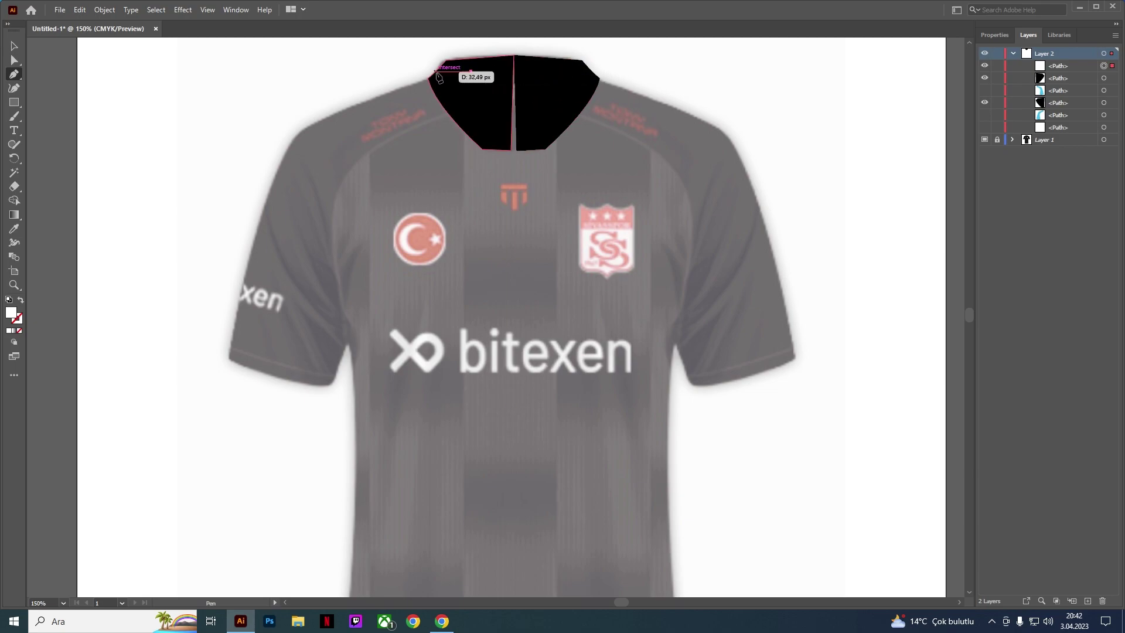
pyautogui.click(557, 71)
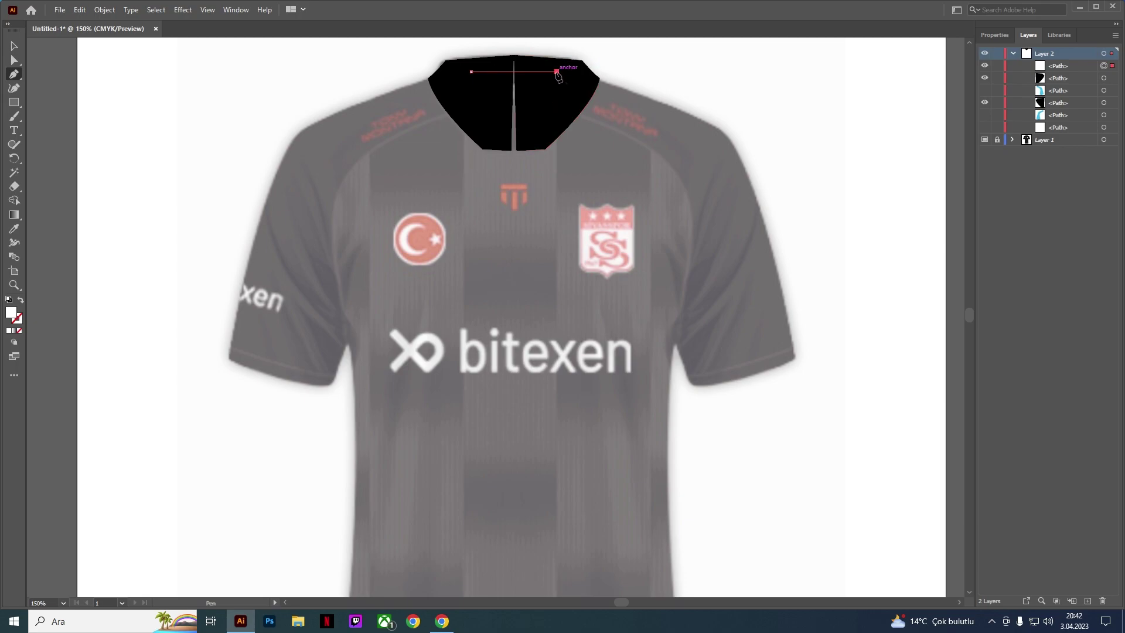
pyautogui.click(514, 122)
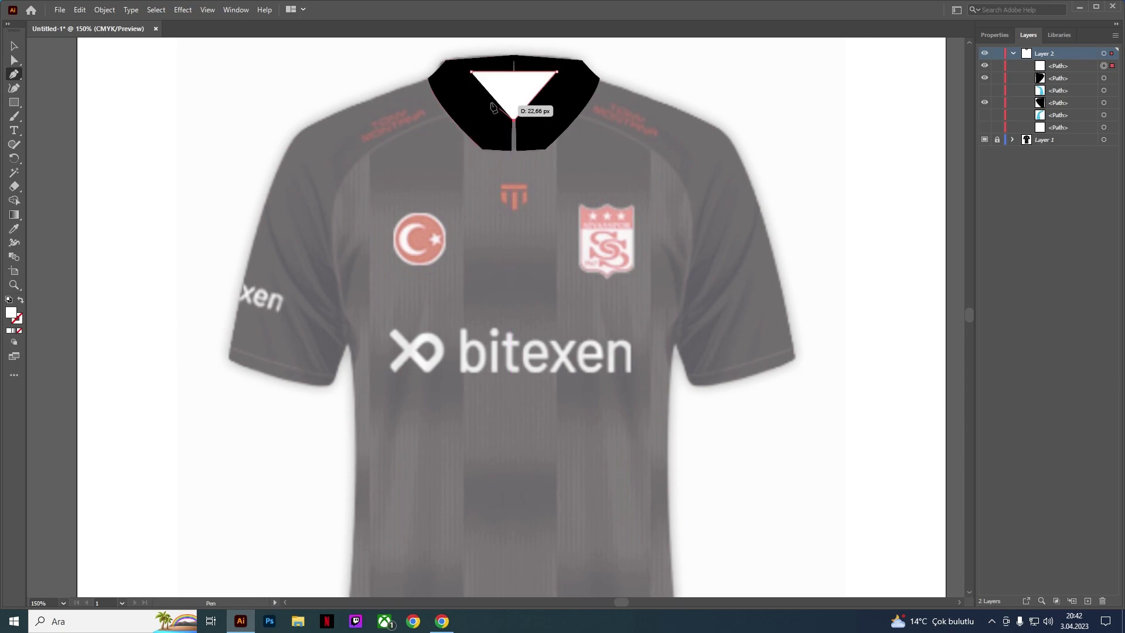
pyautogui.click(471, 71)
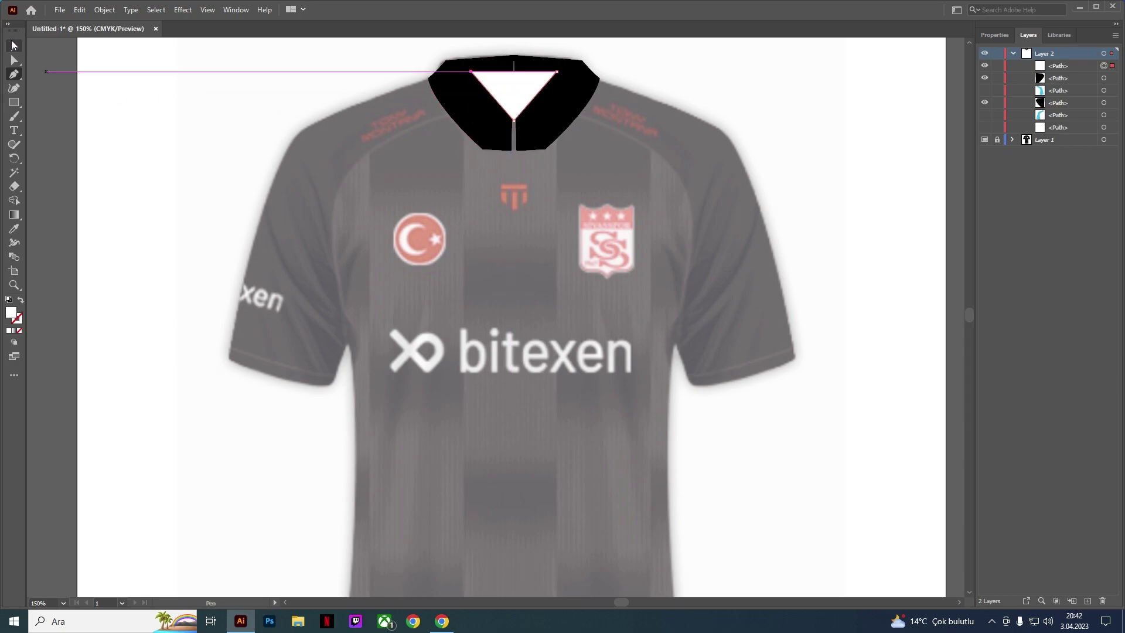
# Step: Enlarge the white triangle across the neck and reposition it over the collar
pyautogui.click(13, 46)
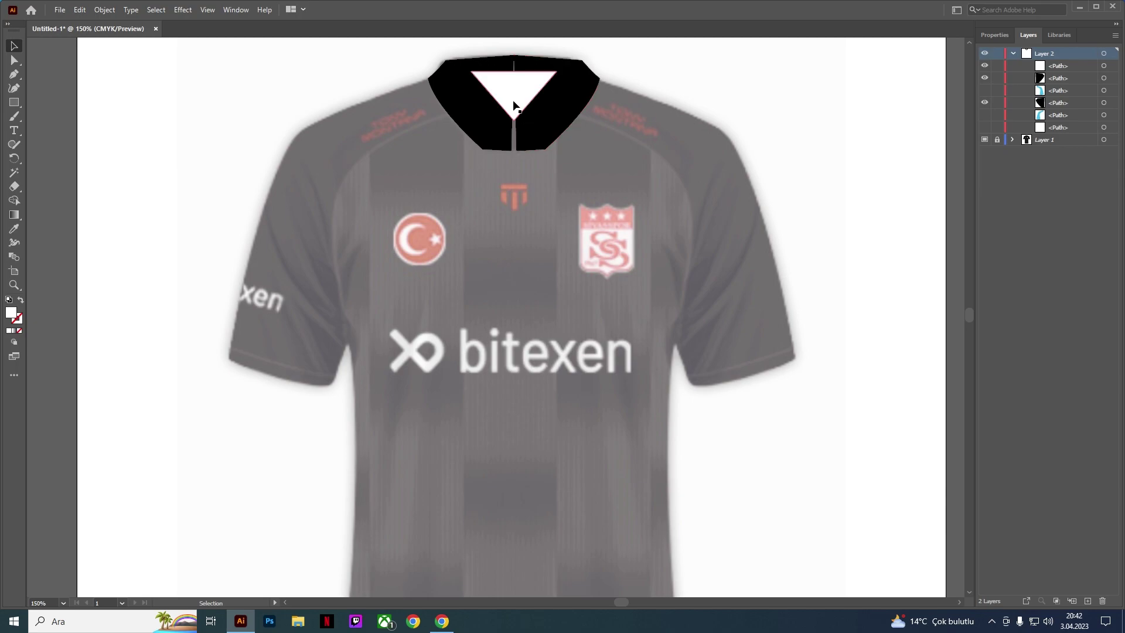
pyautogui.moveTo(512, 96); pyautogui.dragTo(601, 140)
pyautogui.click(634, 122)
pyautogui.moveTo(537, 94); pyautogui.dragTo(518, 99)
pyautogui.click(663, 111)
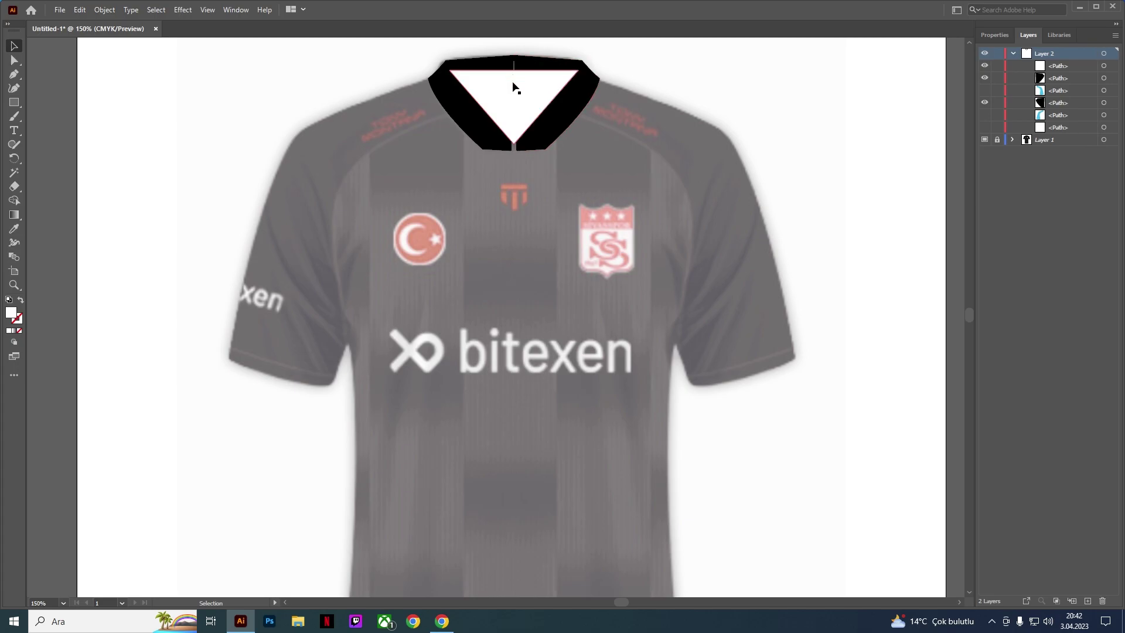
pyautogui.moveTo(514, 85); pyautogui.dragTo(514, 72)
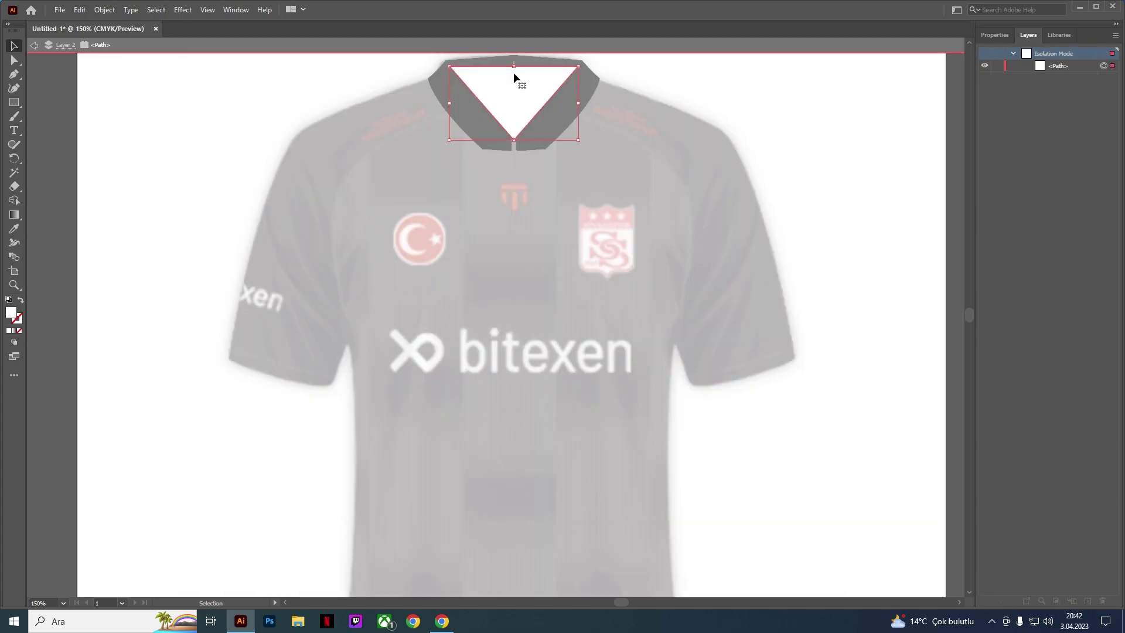
# Step: Set the triangle slightly higher and zoom in on the collar's seam gap
pyautogui.click(619, 122)
pyautogui.scroll(2, 525, 94)
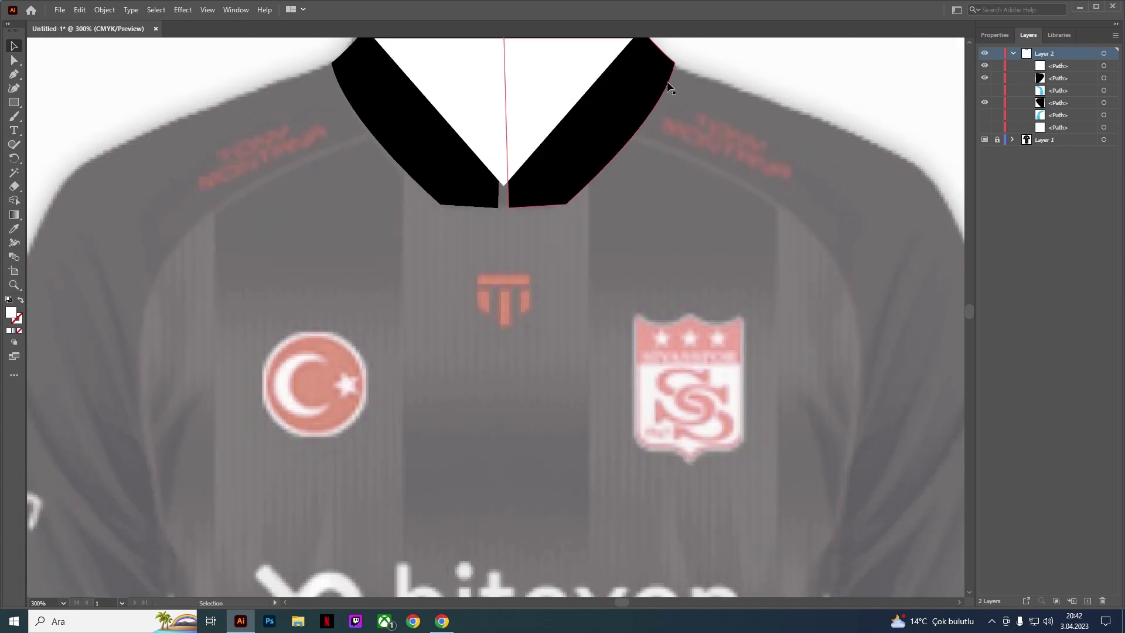
pyautogui.moveTo(735, 110); pyautogui.dragTo(755, 286)
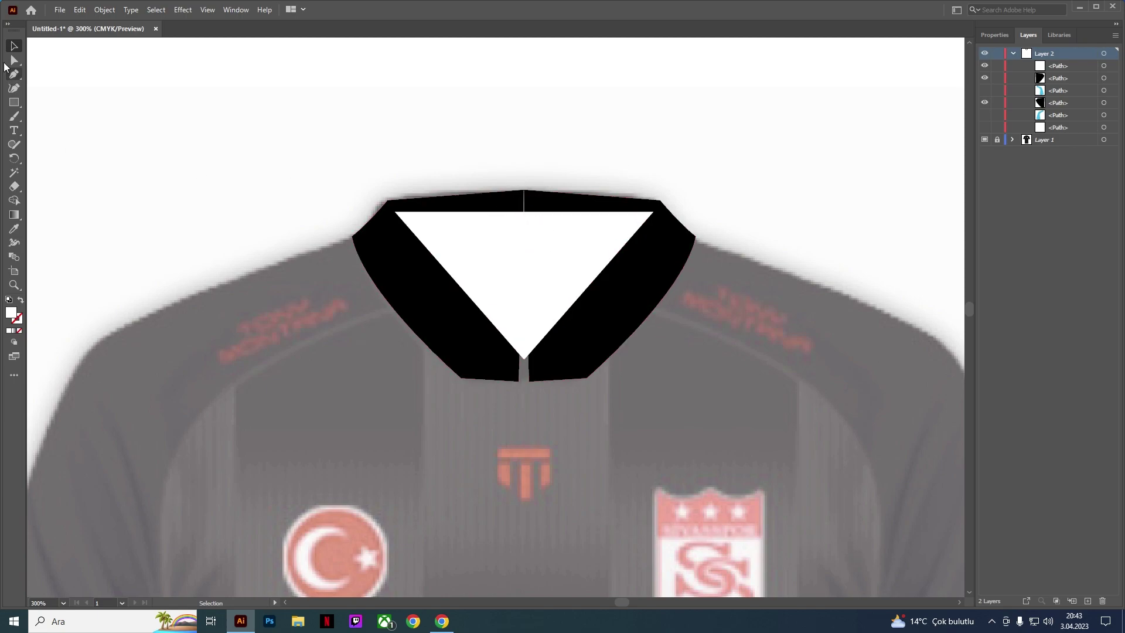
pyautogui.click(20, 72)
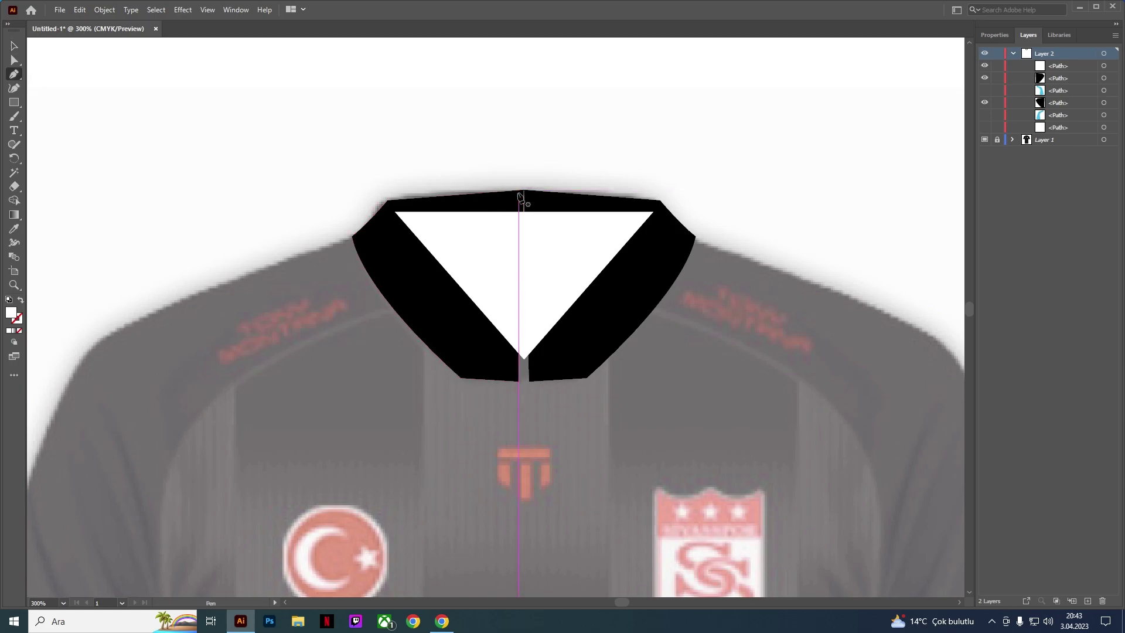
pyautogui.keyDown('alt'); pyautogui.scroll(5, 521, 196); pyautogui.keyUp('alt')
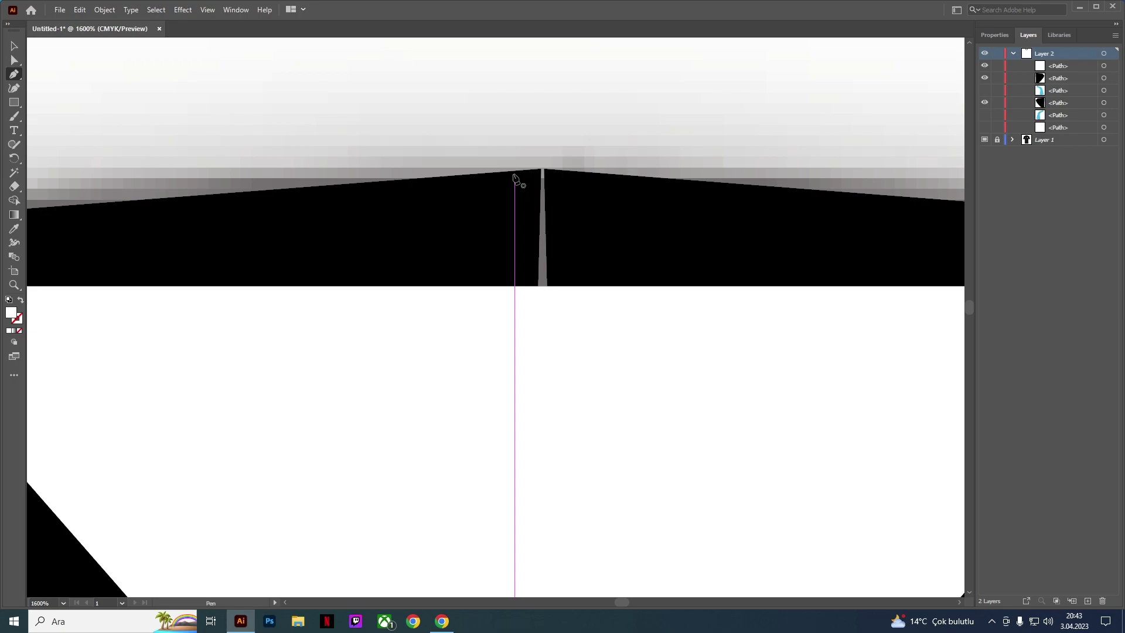
# Step: Outline a narrow wedge over the seam gap from the collar's top centre
pyautogui.click(515, 171)
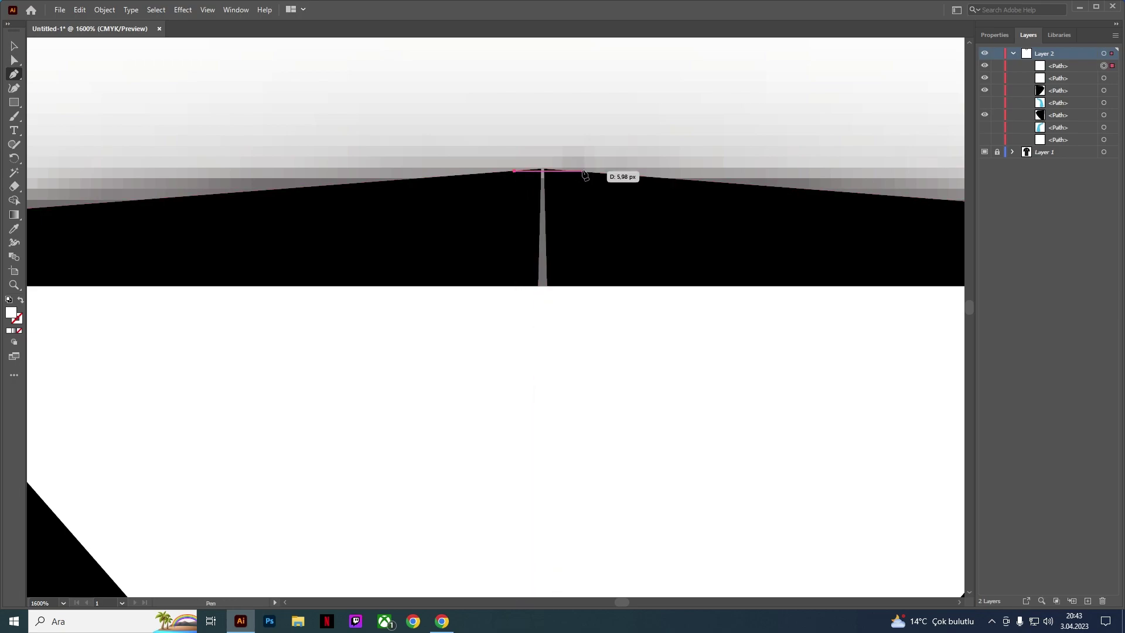
pyautogui.hotkey('ctrl', 'z')
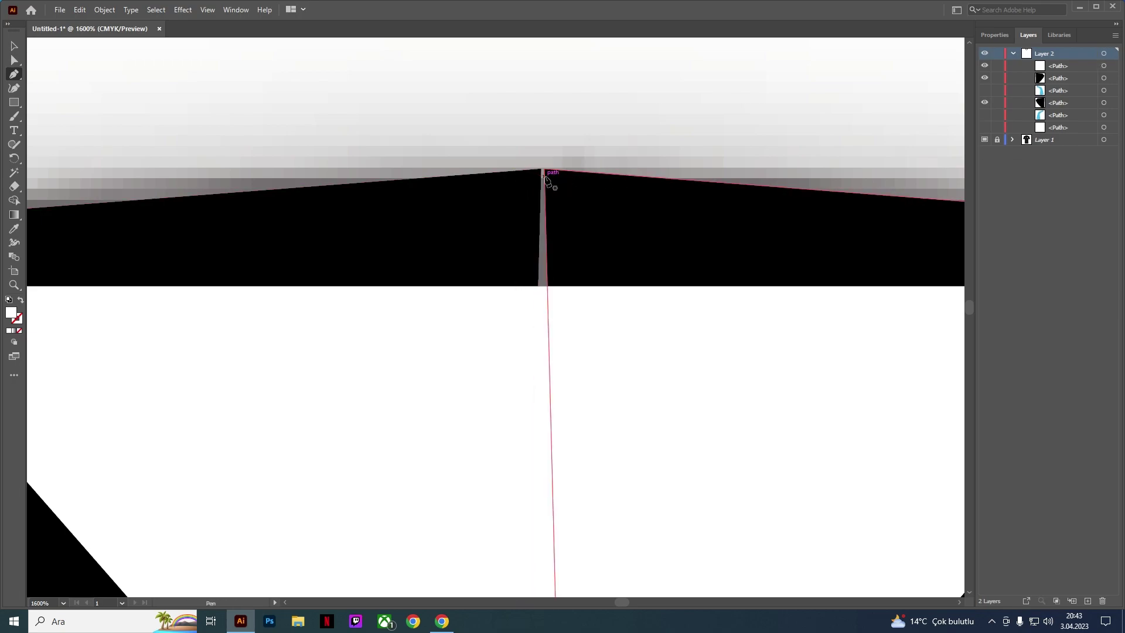
pyautogui.click(541, 170)
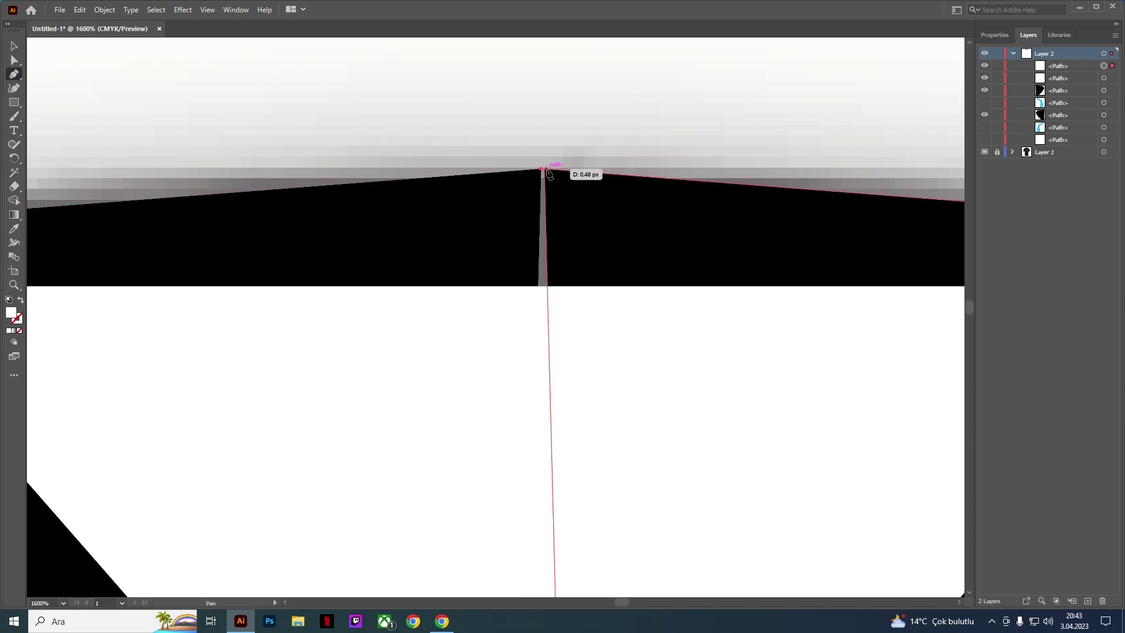
pyautogui.click(547, 169)
pyautogui.click(566, 226)
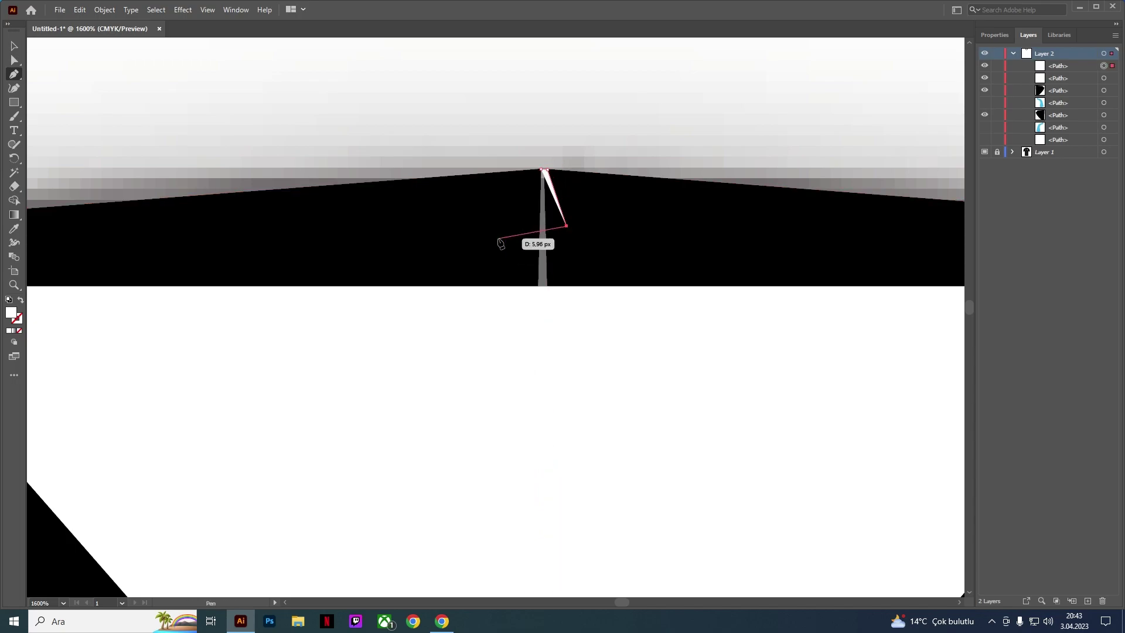
pyautogui.click(498, 238)
pyautogui.click(541, 170)
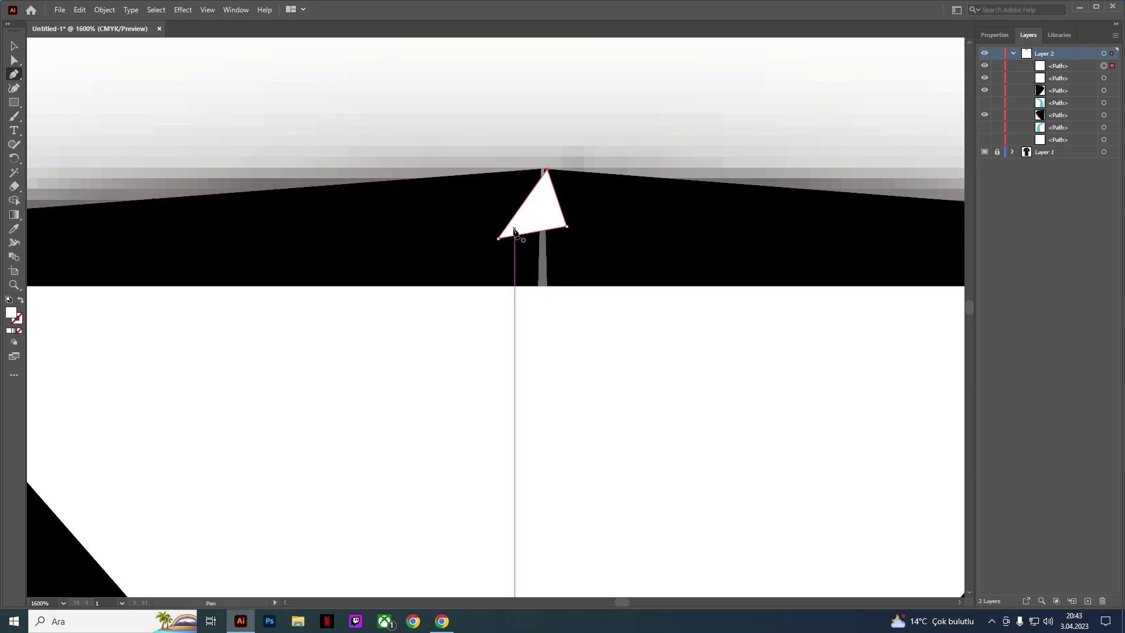
# Step: Extend the wedge down to the collar's bottom edge and close it at the top anchor
pyautogui.press('ctrl')
pyautogui.hotkey('ctrl', 'z')
pyautogui.hotkey('ctrl', 'z')
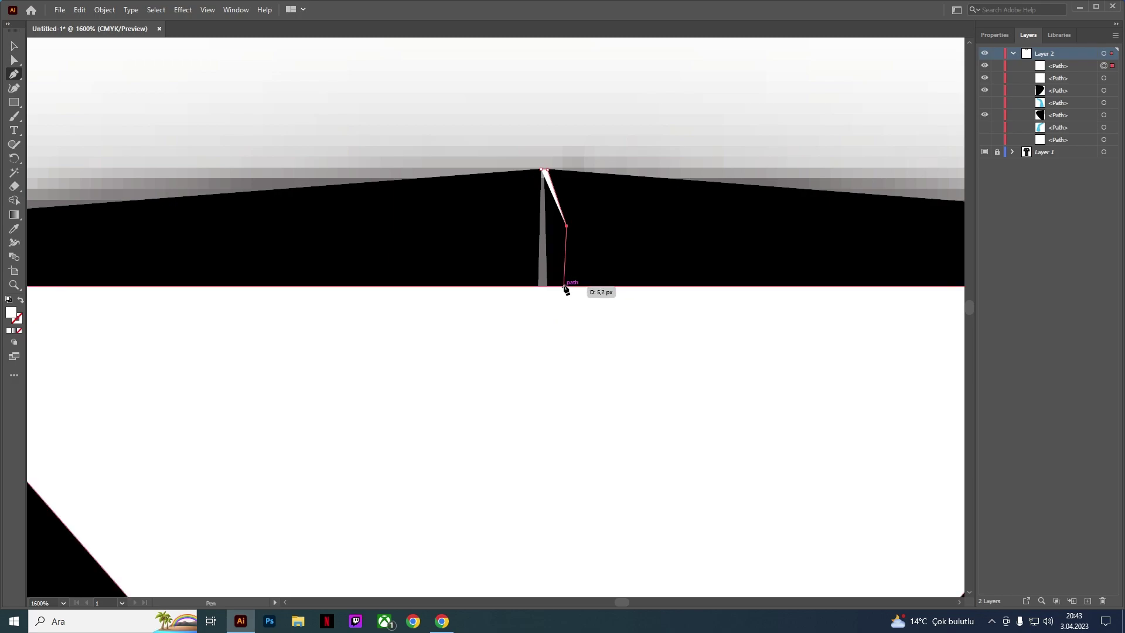
pyautogui.click(565, 287)
pyautogui.click(500, 287)
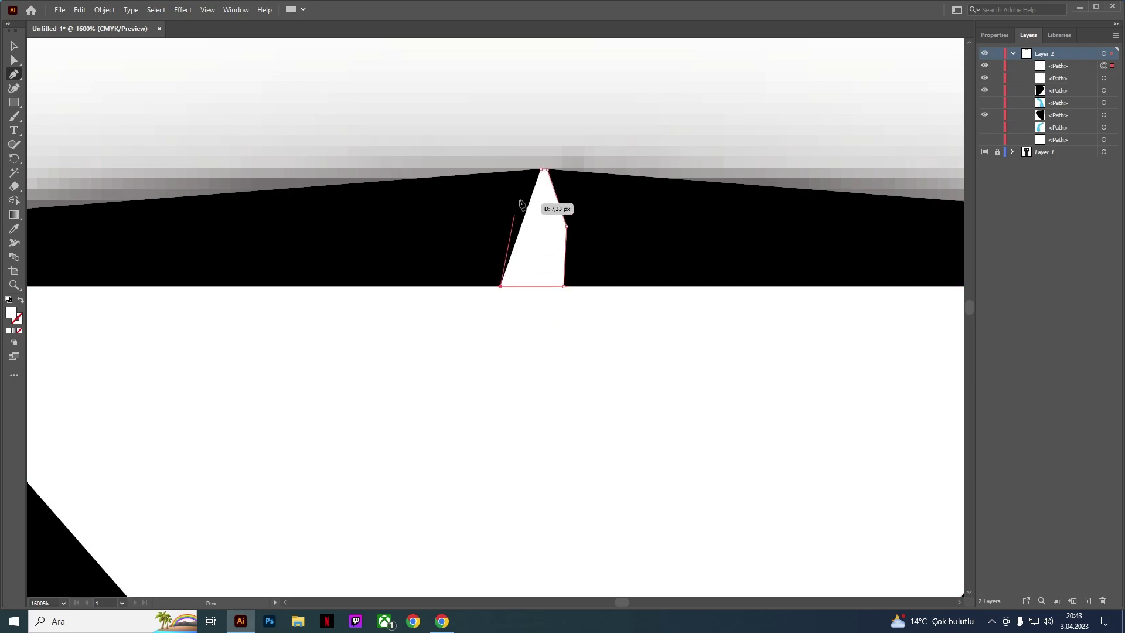
pyautogui.click(541, 169)
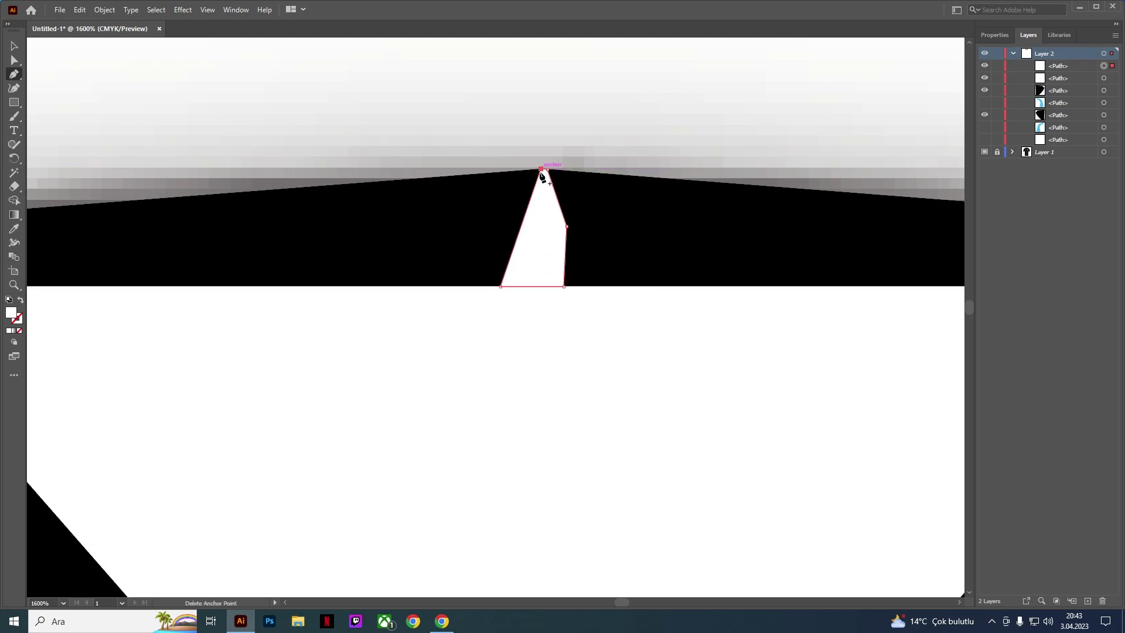
pyautogui.click(14, 46)
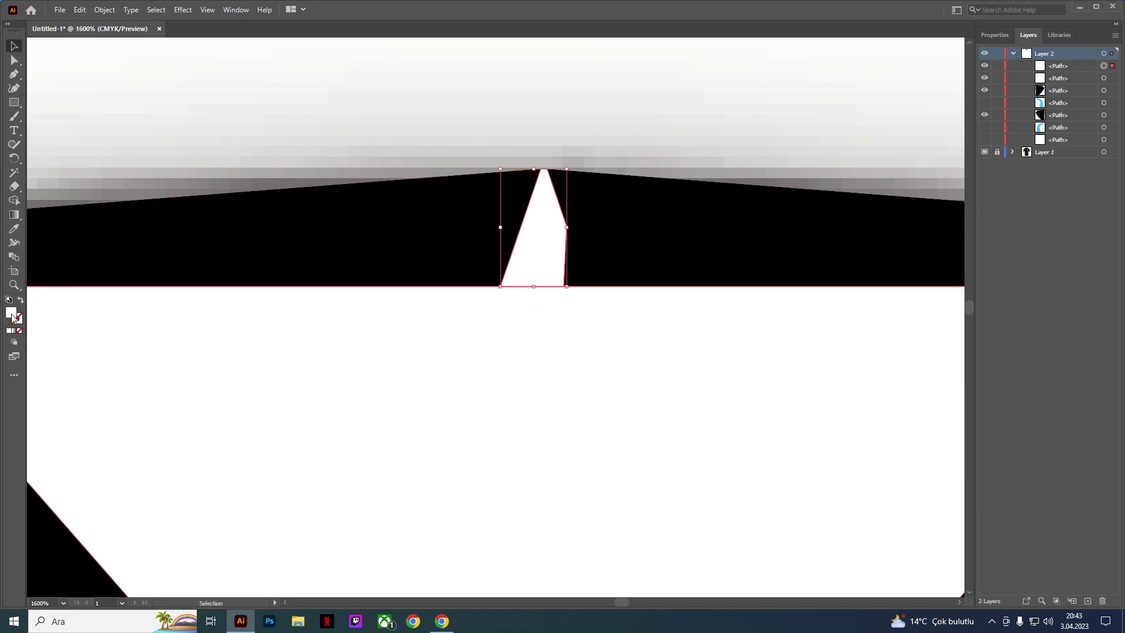
# Step: Fill the wedge black and unite it with the collar piece into one shape
pyautogui.click(990, 35)
pyautogui.click(988, 164)
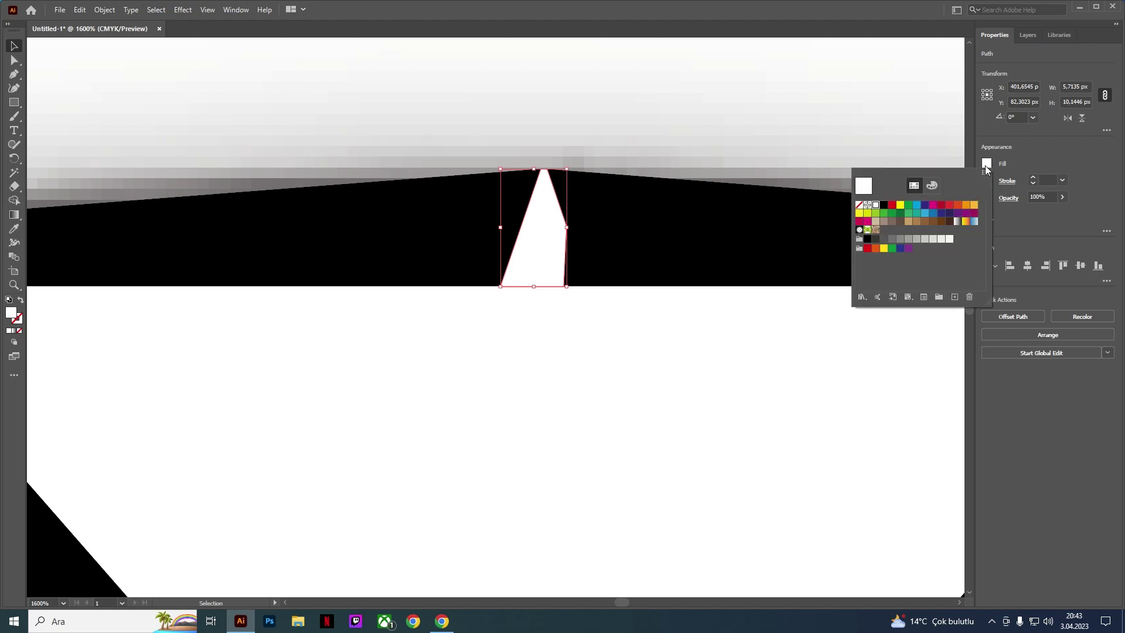
pyautogui.click(884, 205)
pyautogui.click(10, 41)
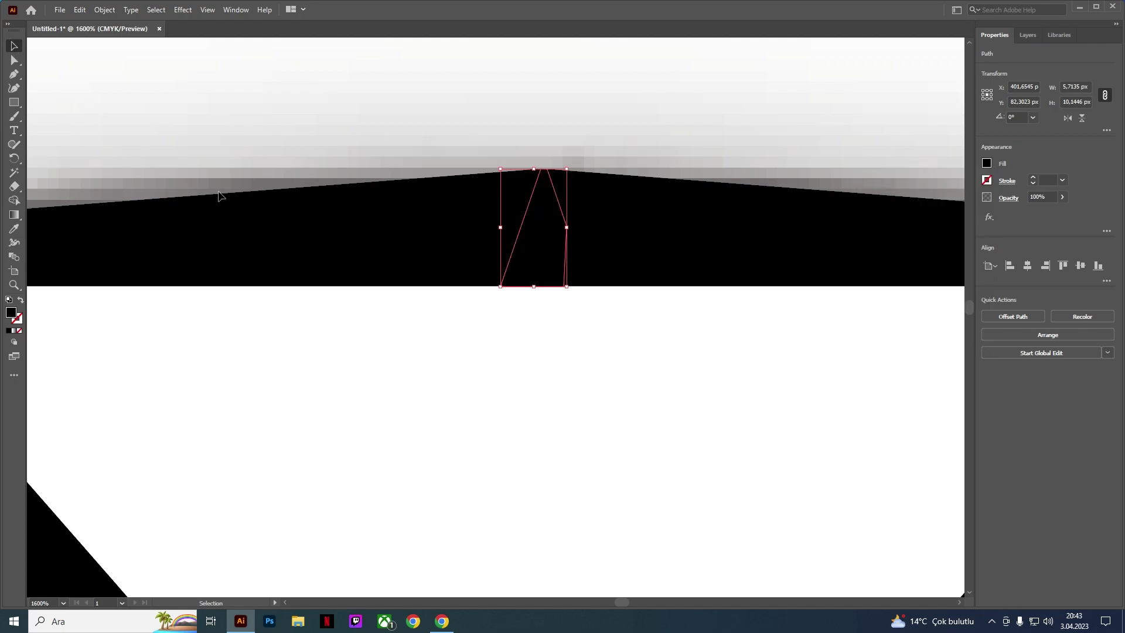
pyautogui.click(510, 170)
pyautogui.click(428, 218)
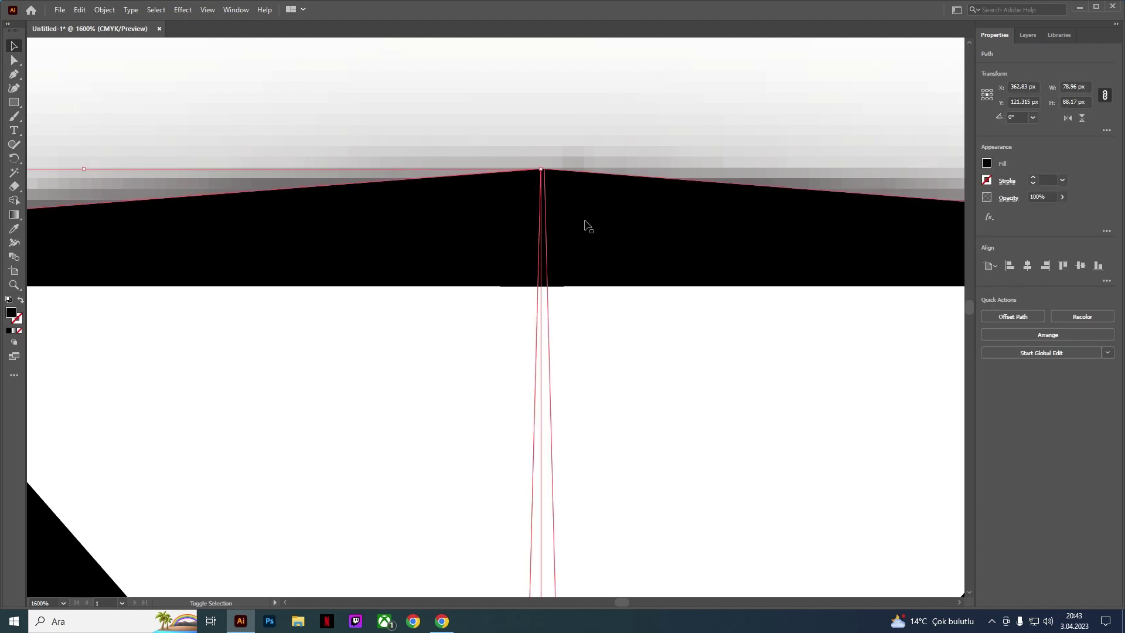
pyautogui.keyDown('shift'); pyautogui.click(526, 233); pyautogui.keyUp('shift')
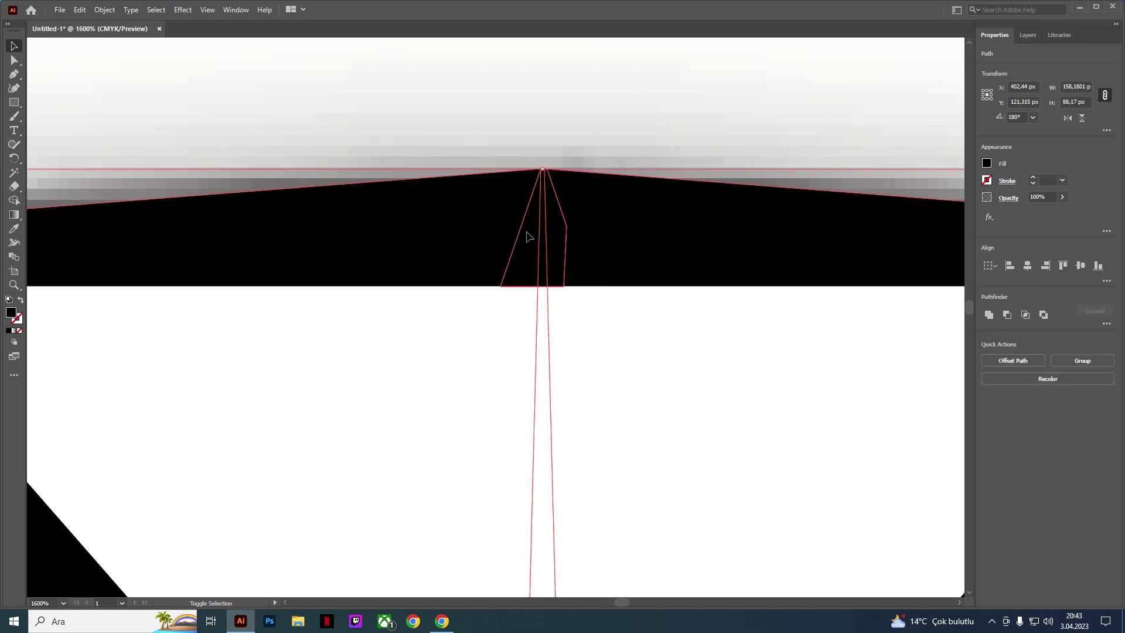
pyautogui.click(987, 314)
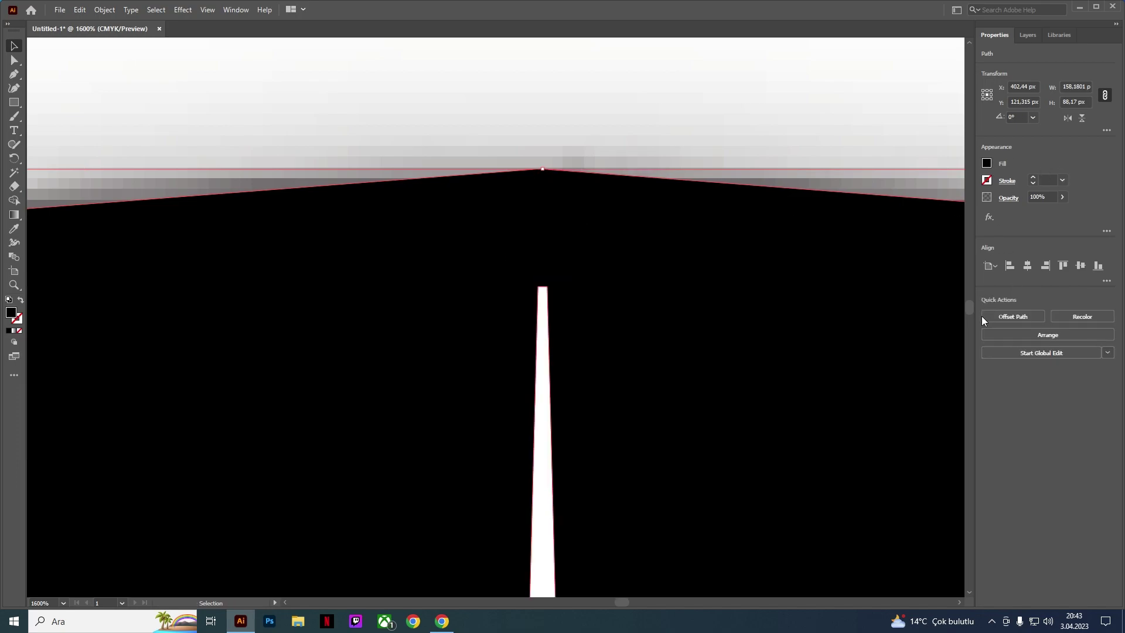
pyautogui.click(202, 75)
# Step: Bring the inner white triangle in front of the black collar and view the whole shirt
pyautogui.scroll(-4, 201, 75)
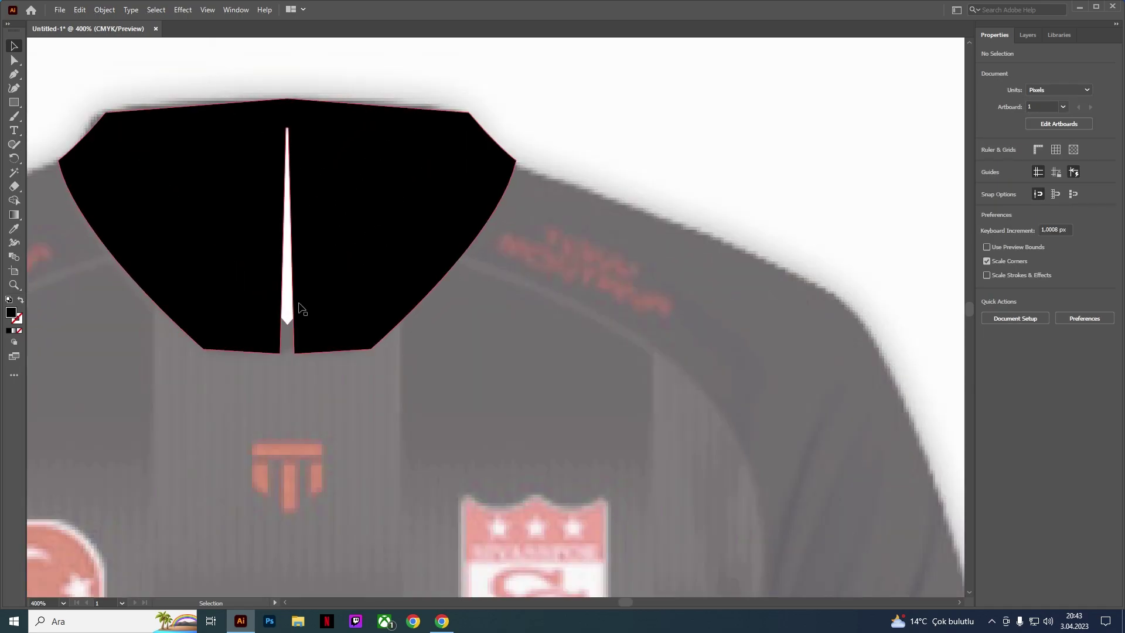
pyautogui.click(289, 312)
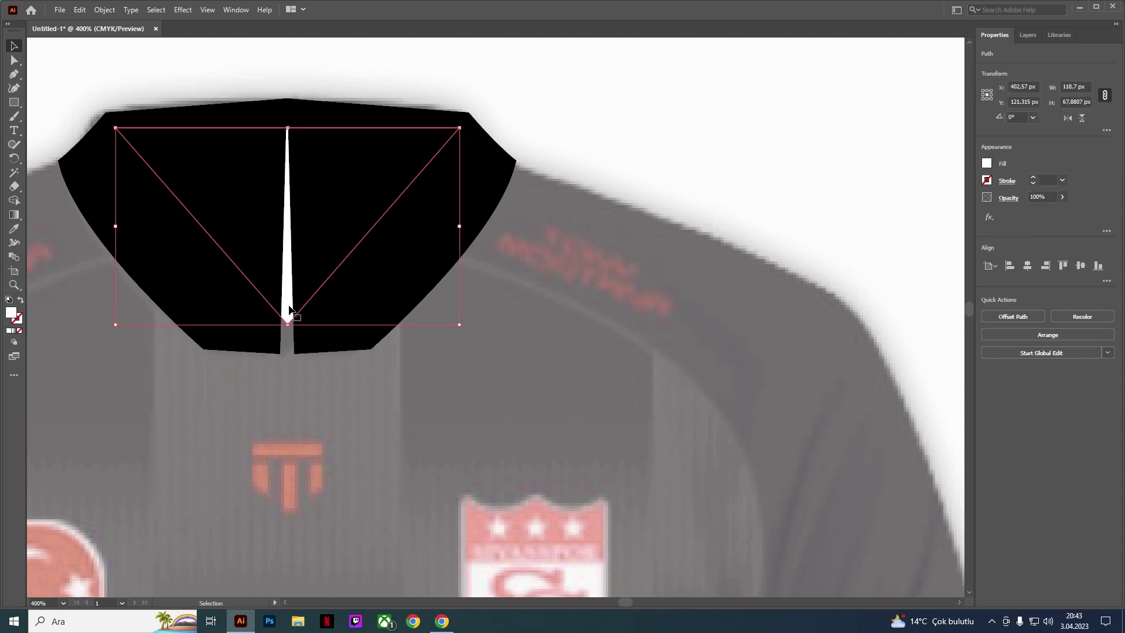
pyautogui.rightClick(289, 307)
pyautogui.moveTo(350, 518)
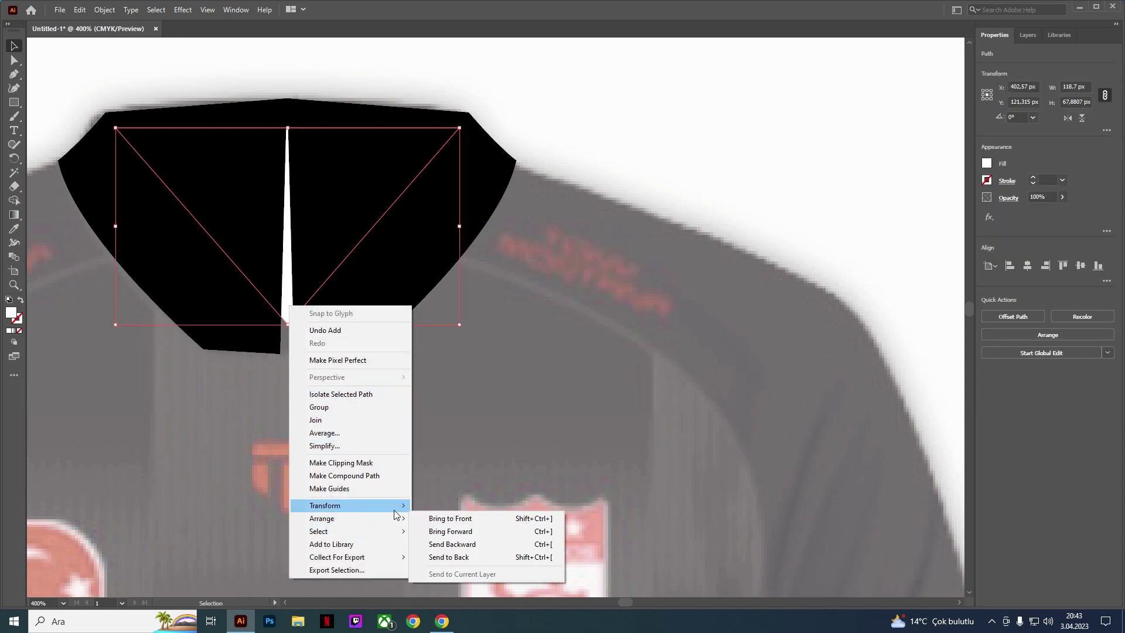
pyautogui.click(443, 520)
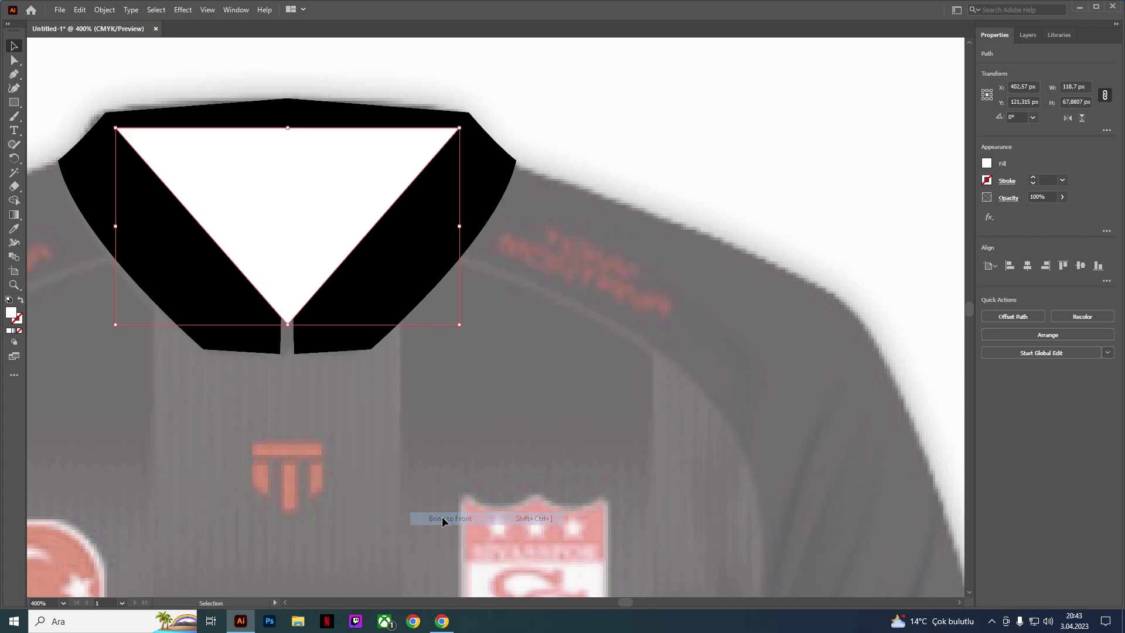
pyautogui.click(662, 186)
pyautogui.hotkey('ctrl', '1')
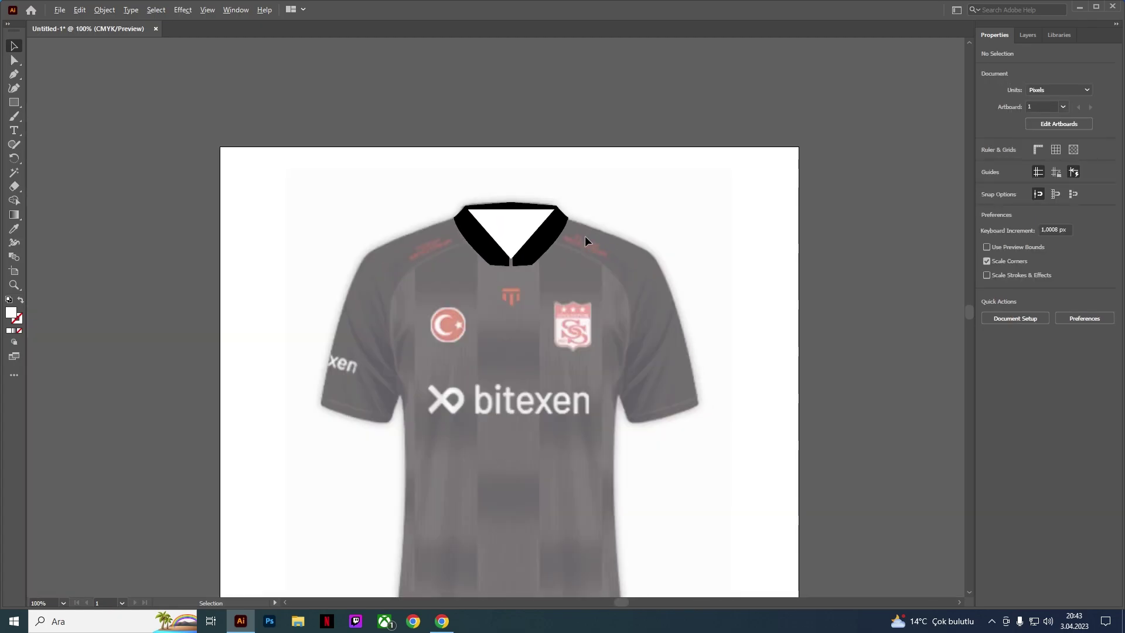
# Step: Unhide the right sleeve, left sleeve and white body paths in the Layers panel
pyautogui.click(1026, 35)
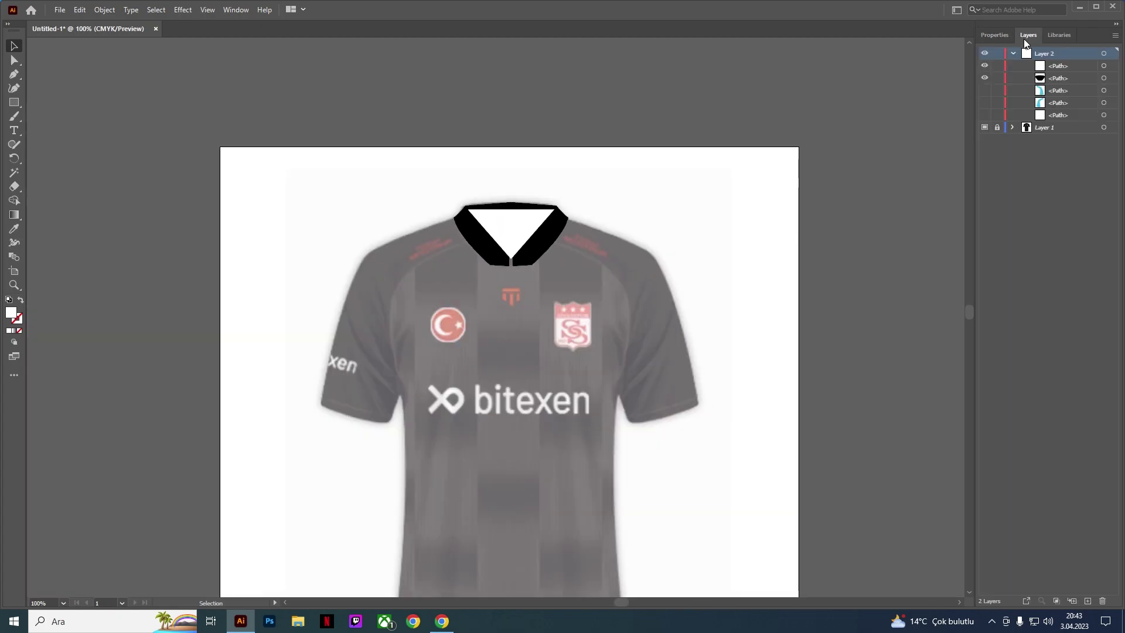
pyautogui.click(983, 92)
pyautogui.click(985, 103)
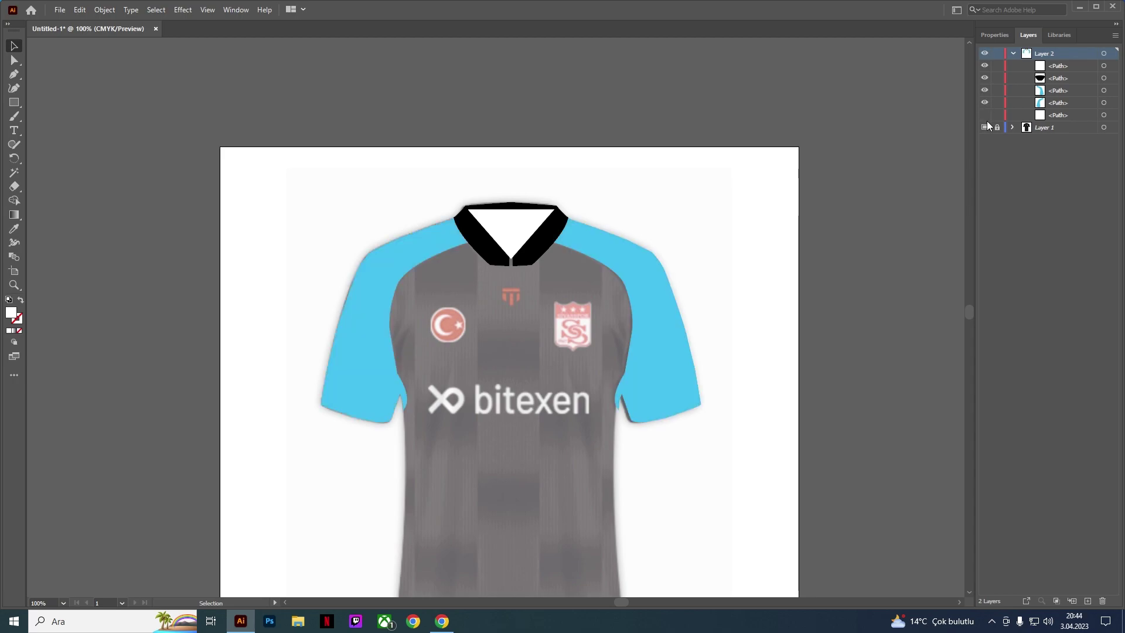
pyautogui.click(490, 336)
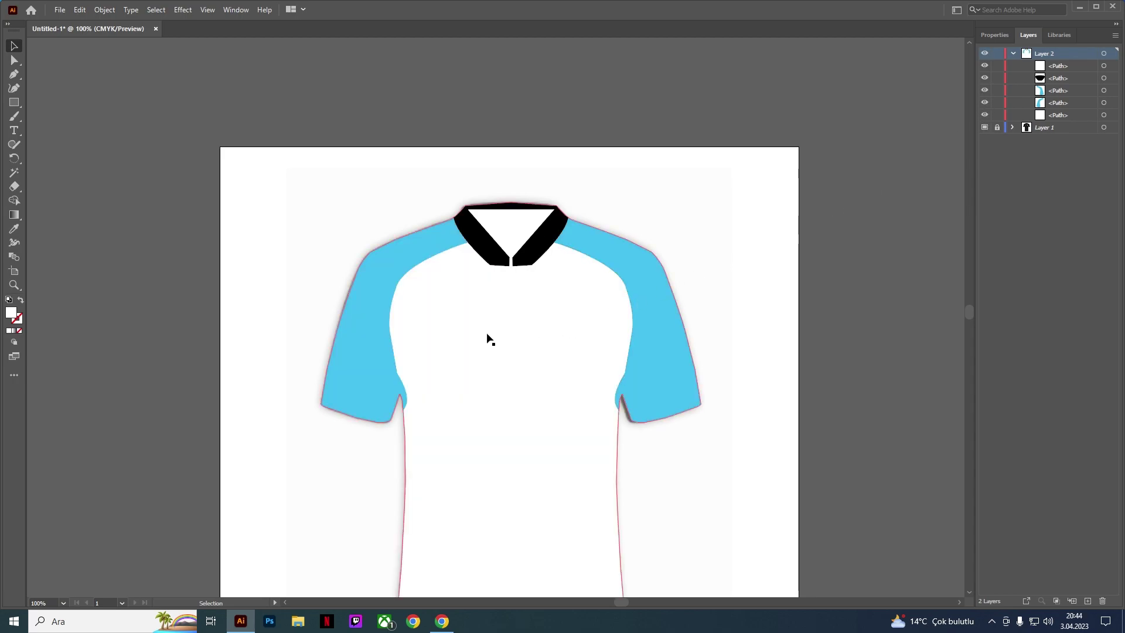
# Step: Inspect the right sleeve shape while zooming in and out on the shirt
pyautogui.scroll(-3, 485, 359)
pyautogui.scroll(2, 500, 424)
pyautogui.scroll(1, 536, 319)
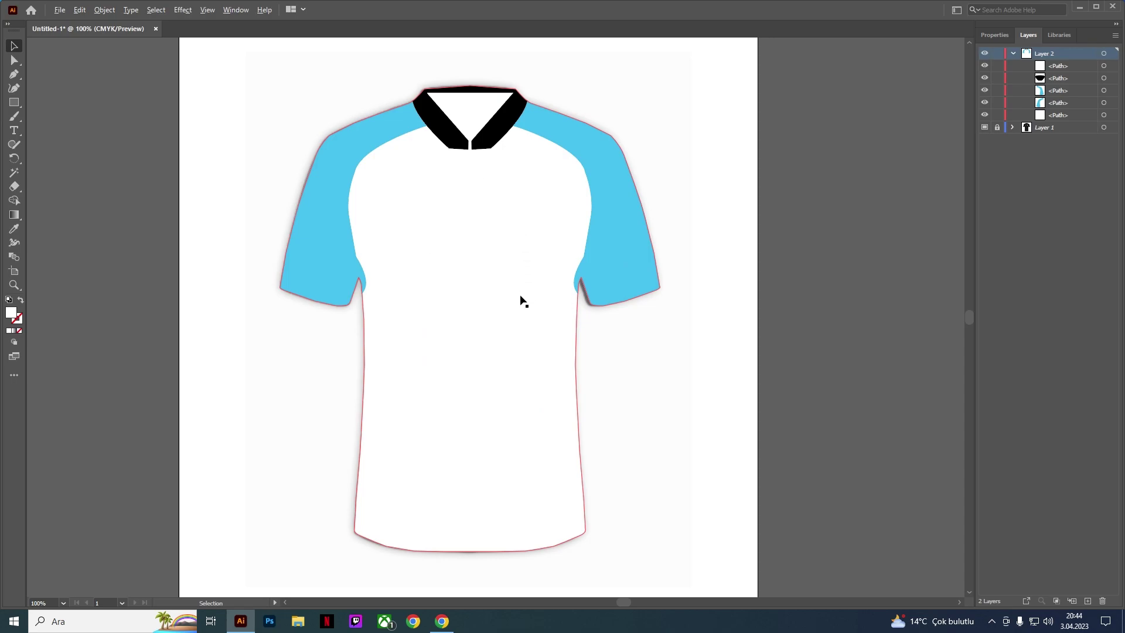
pyautogui.scroll(-1, 521, 300)
pyautogui.click(589, 255)
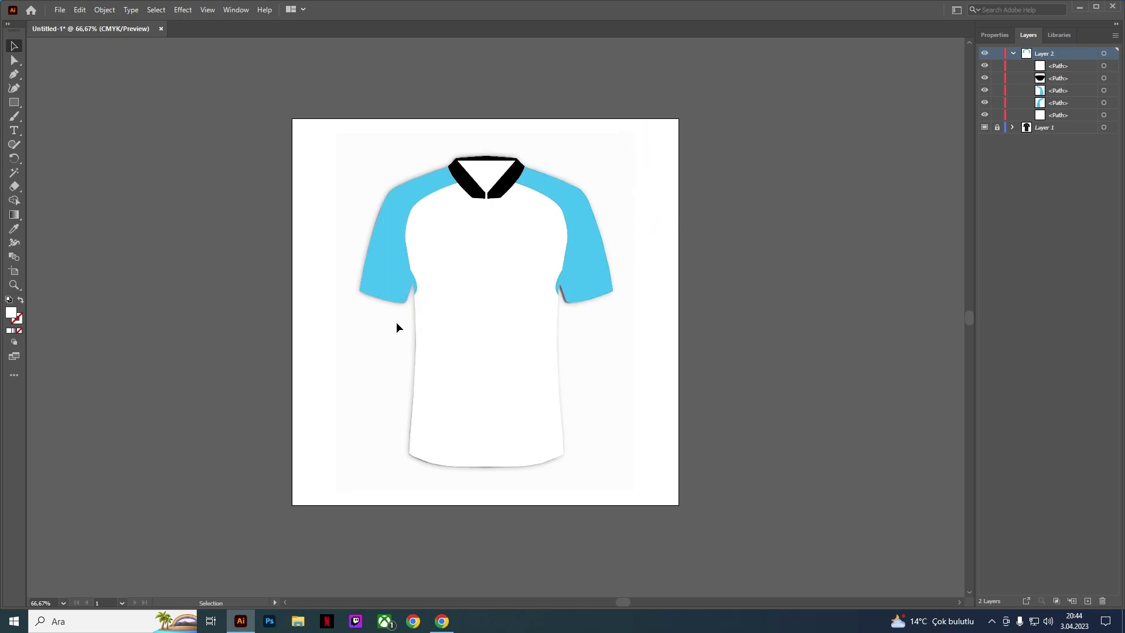
pyautogui.scroll(1, 444, 329)
pyautogui.scroll(1, 427, 306)
pyautogui.scroll(-1, 427, 307)
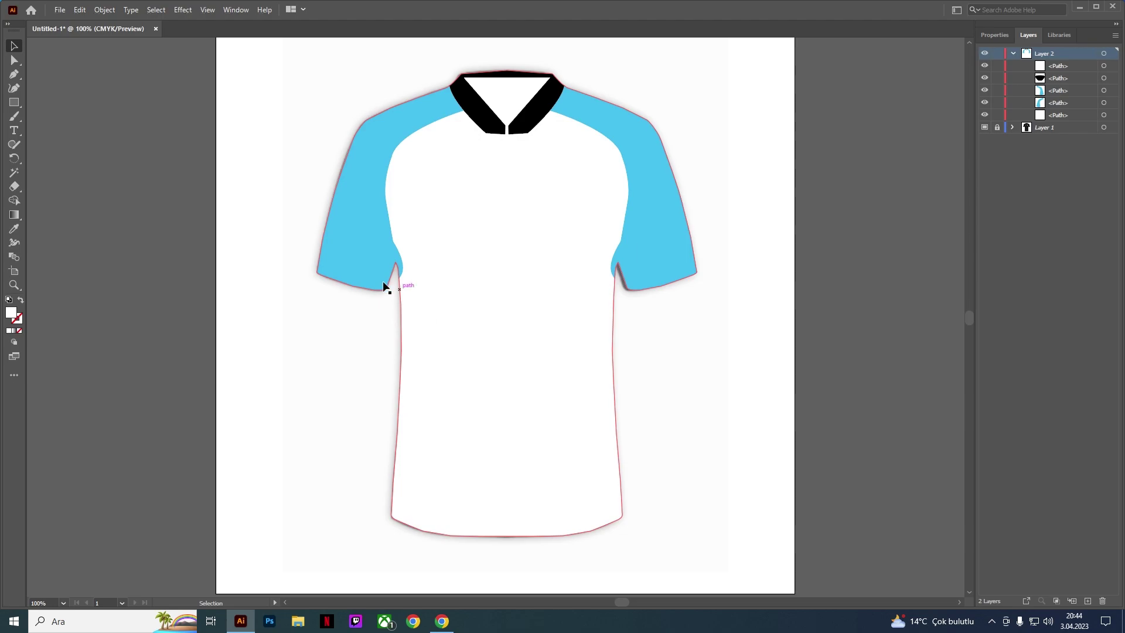
pyautogui.click(12, 77)
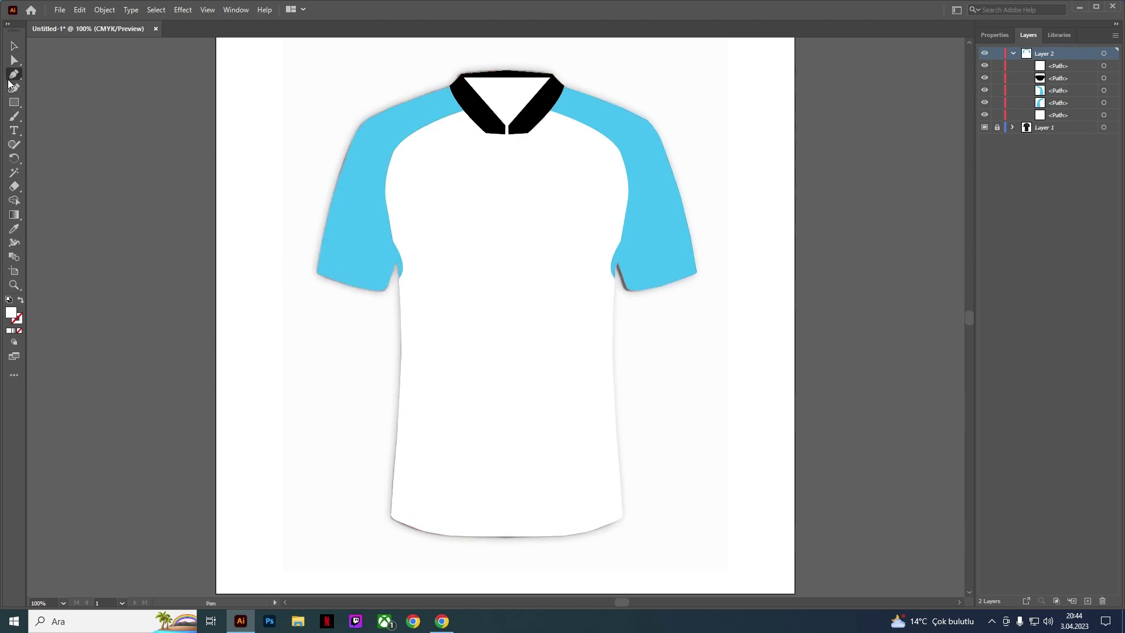
# Step: Draw a closed four-corner cuff outline across the end of the left sleeve
pyautogui.click(310, 262)
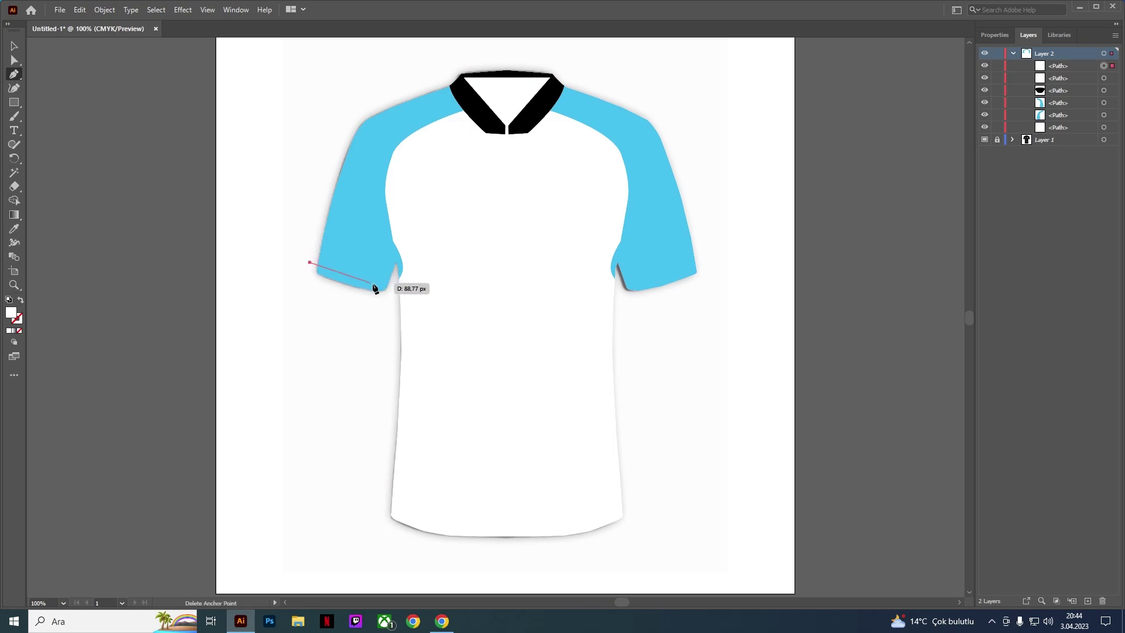
pyautogui.moveTo(395, 287); pyautogui.dragTo(395, 184)
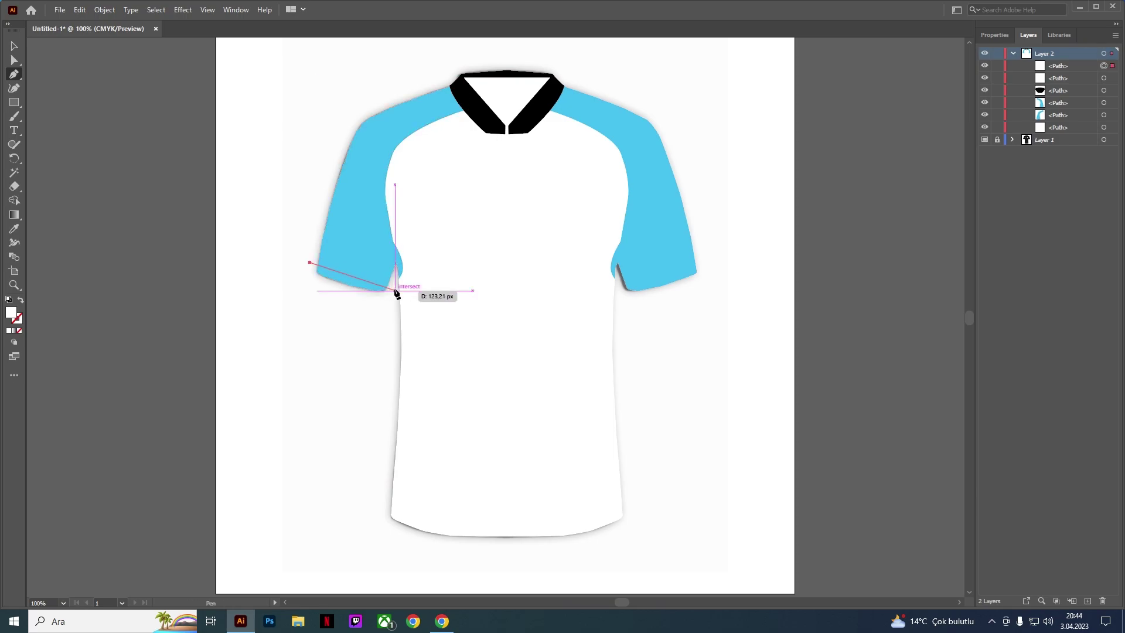
pyautogui.click(396, 291)
pyautogui.click(381, 311)
pyautogui.click(288, 286)
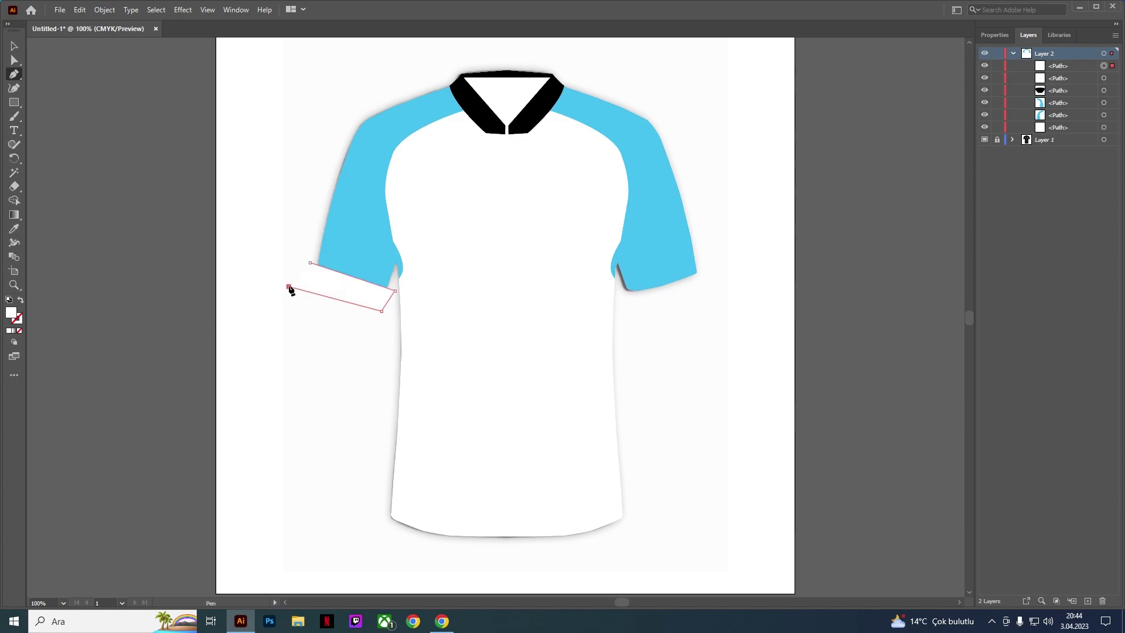
pyautogui.click(310, 262)
# Step: Merge the cuff region with Shape Builder and drag a copy toward the right sleeve
pyautogui.click(14, 46)
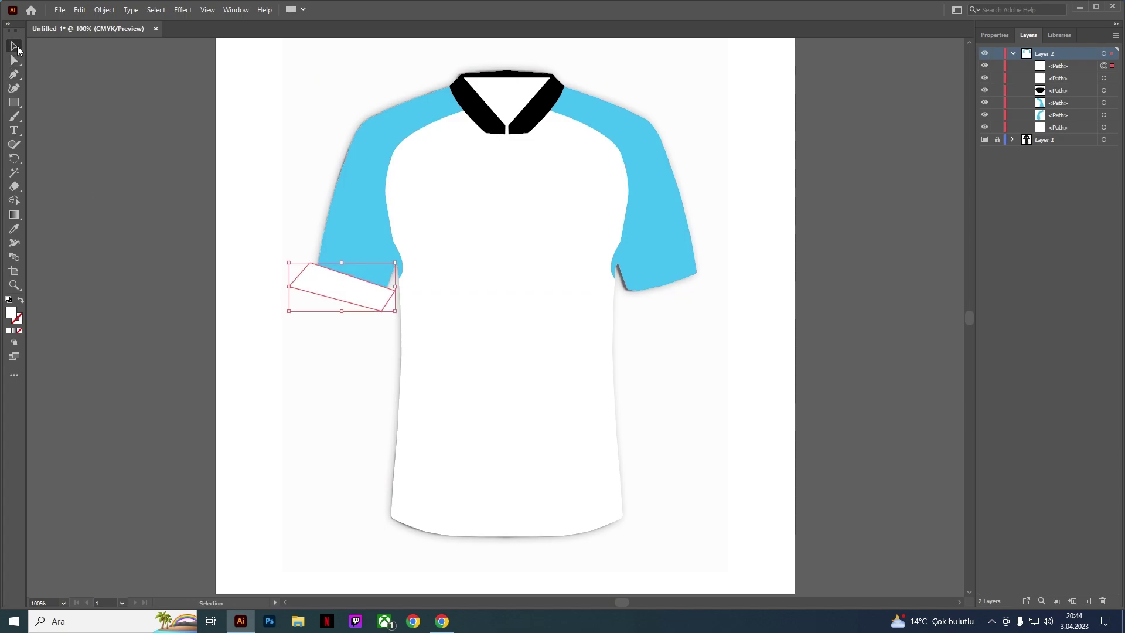
pyautogui.moveTo(271, 185); pyautogui.dragTo(704, 420)
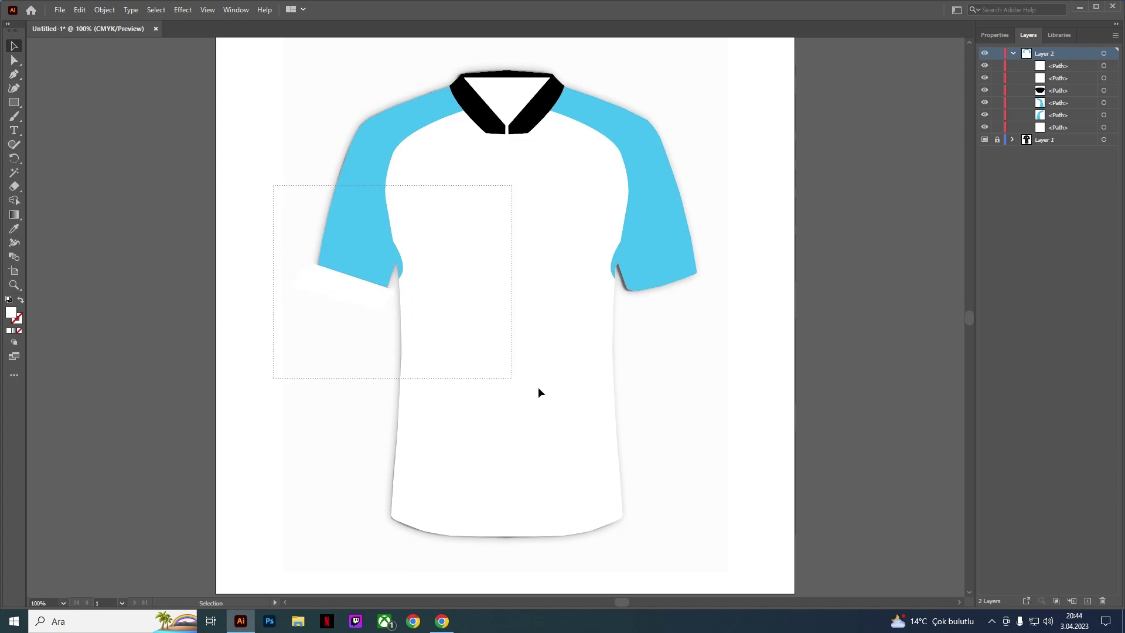
pyautogui.click(14, 201)
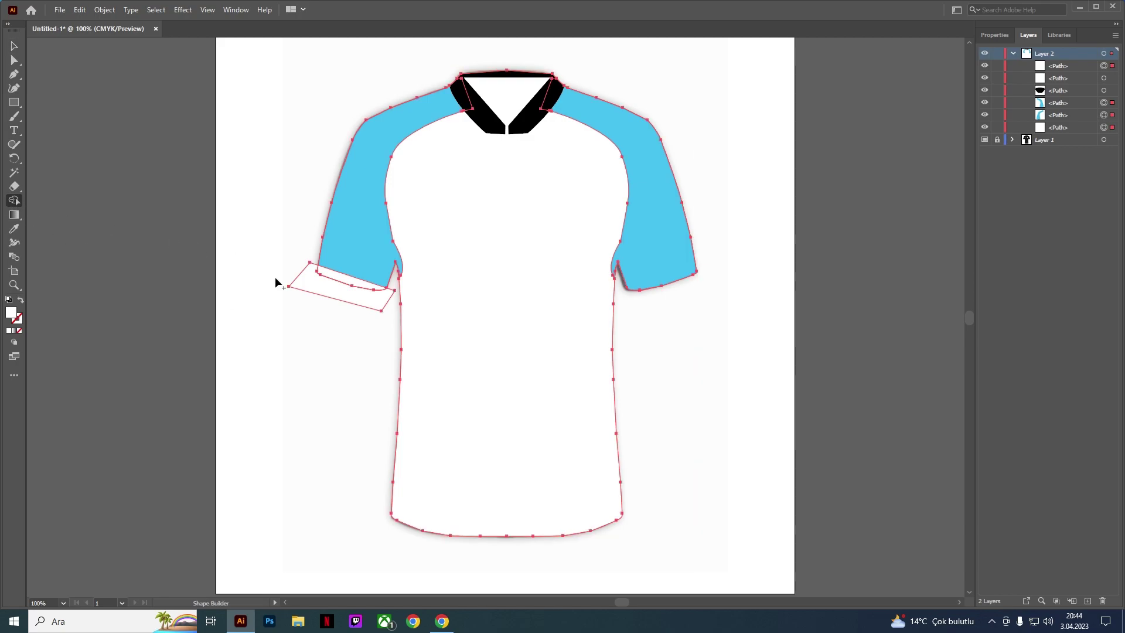
pyautogui.click(305, 290)
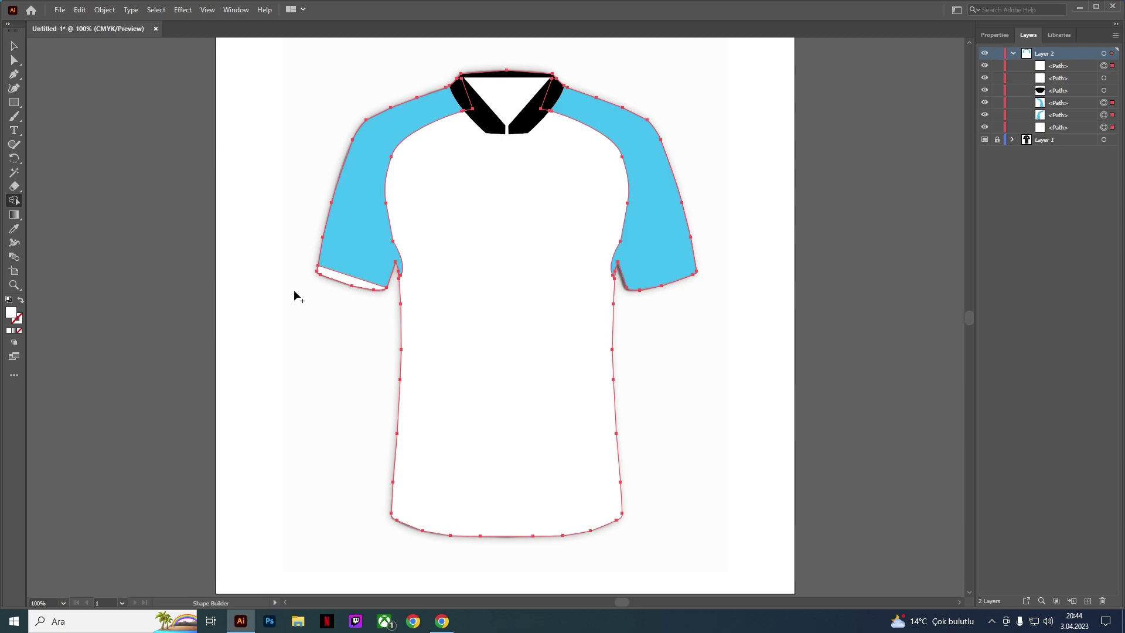
pyautogui.click(14, 45)
pyautogui.click(115, 220)
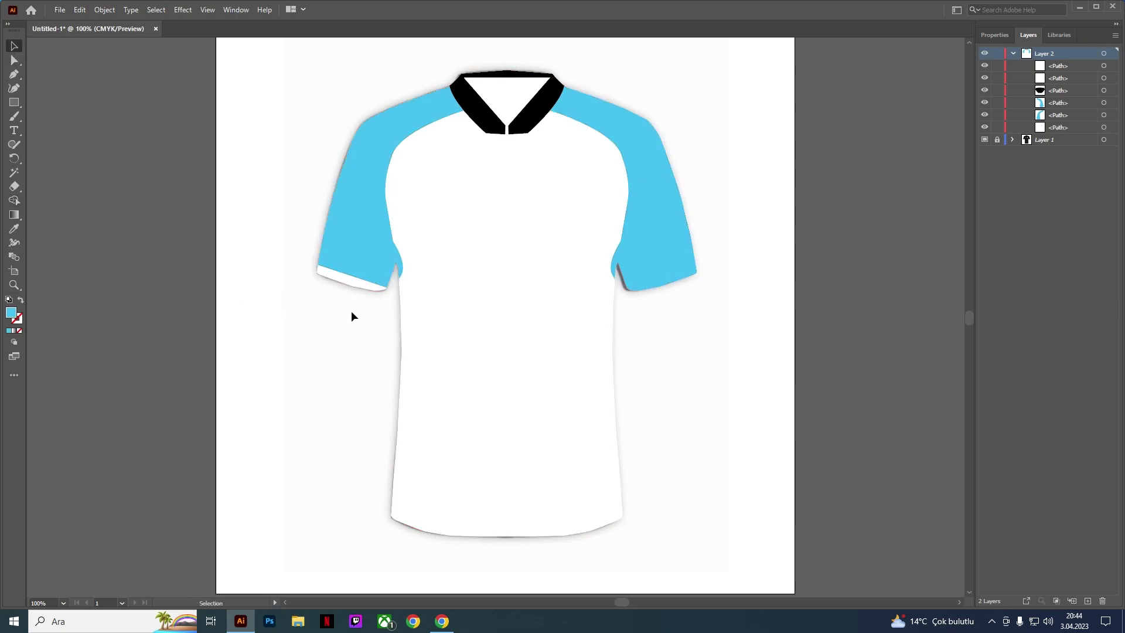
pyautogui.moveTo(351, 284); pyautogui.dragTo(748, 303)
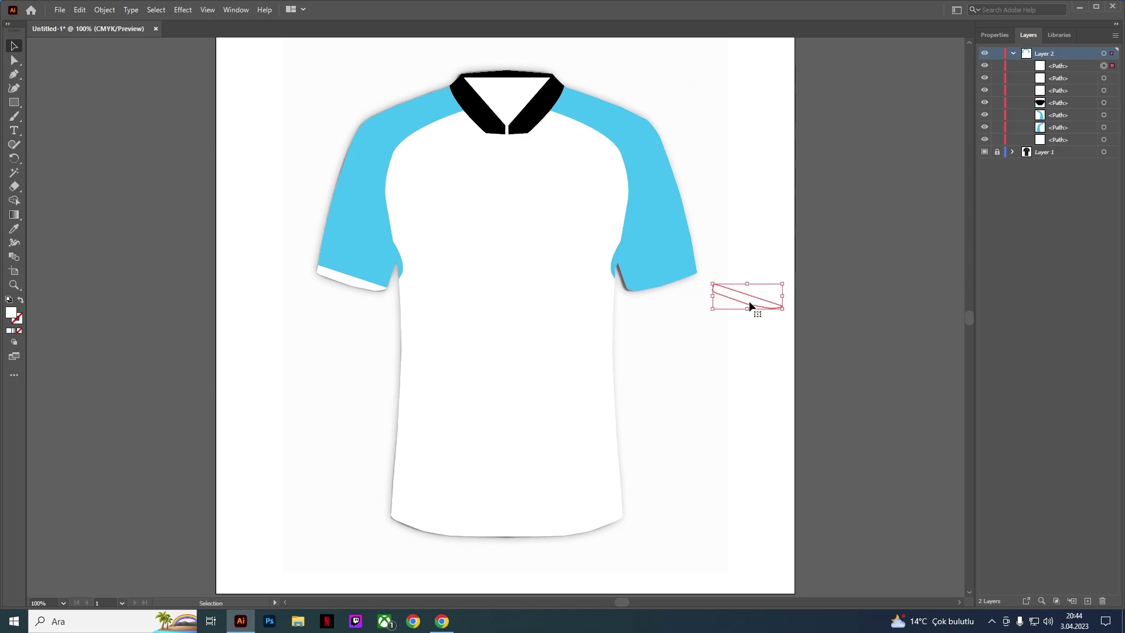
# Step: Reflect the cuff copy vertically and place it on the end of the right sleeve
pyautogui.rightClick(750, 301)
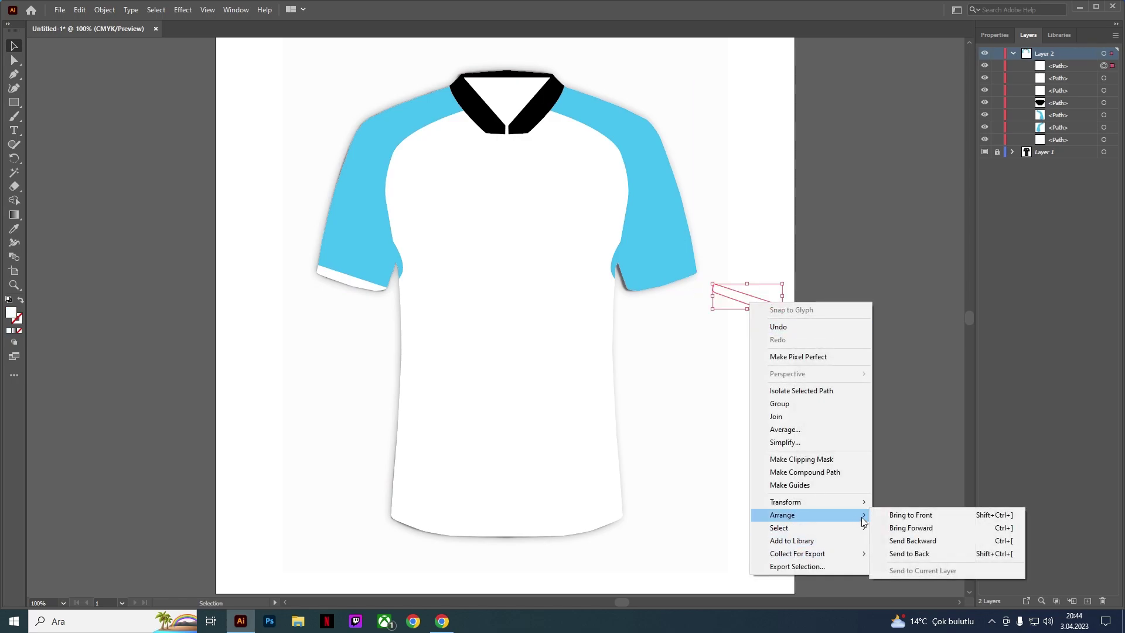
pyautogui.moveTo(785, 502)
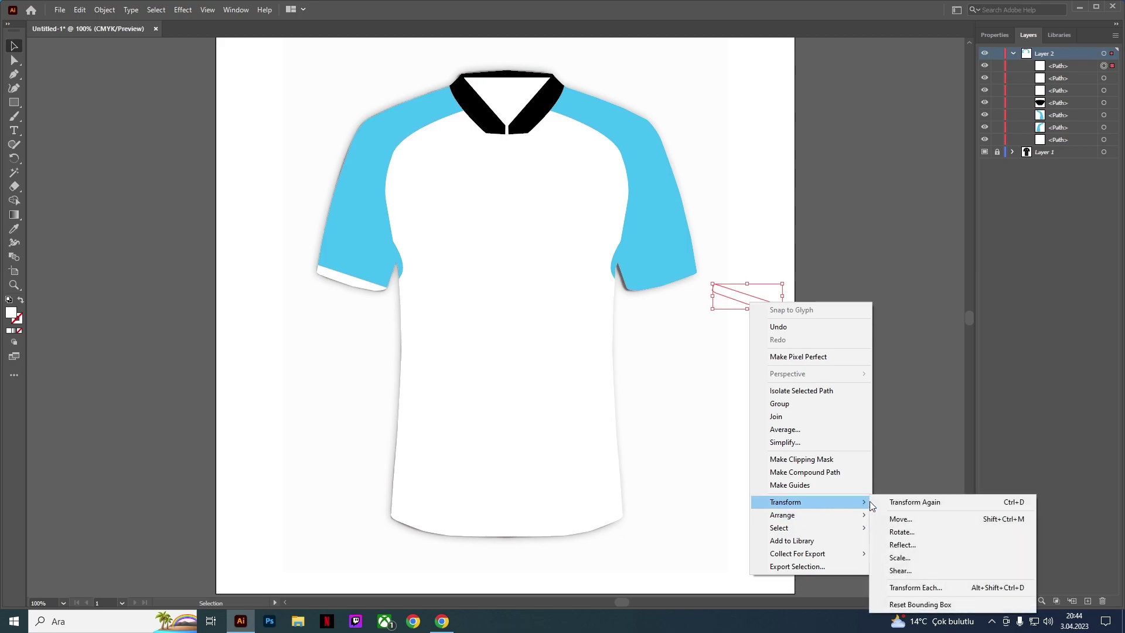
pyautogui.click(922, 543)
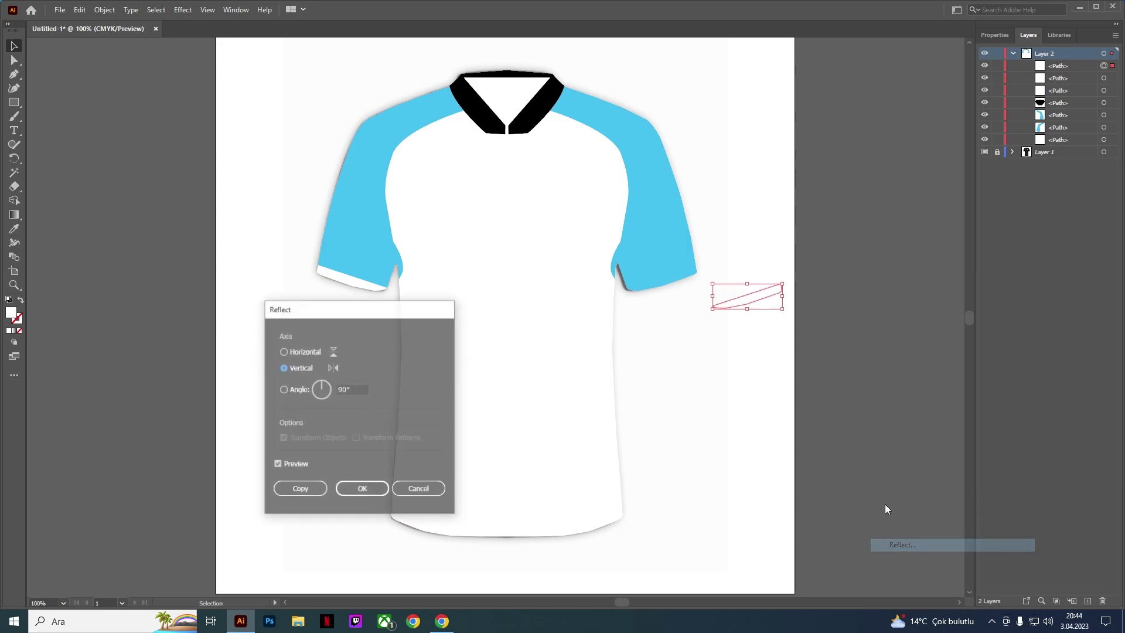
pyautogui.click(362, 488)
pyautogui.click(756, 335)
pyautogui.moveTo(750, 302); pyautogui.dragTo(664, 284)
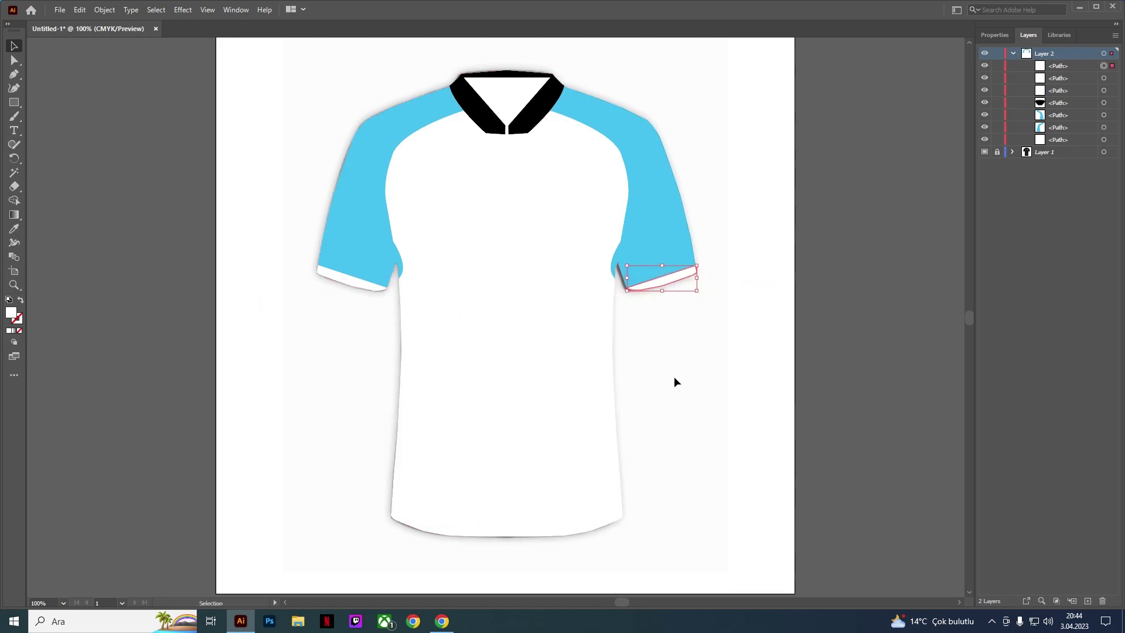
pyautogui.click(645, 375)
pyautogui.scroll(-2, 618, 371)
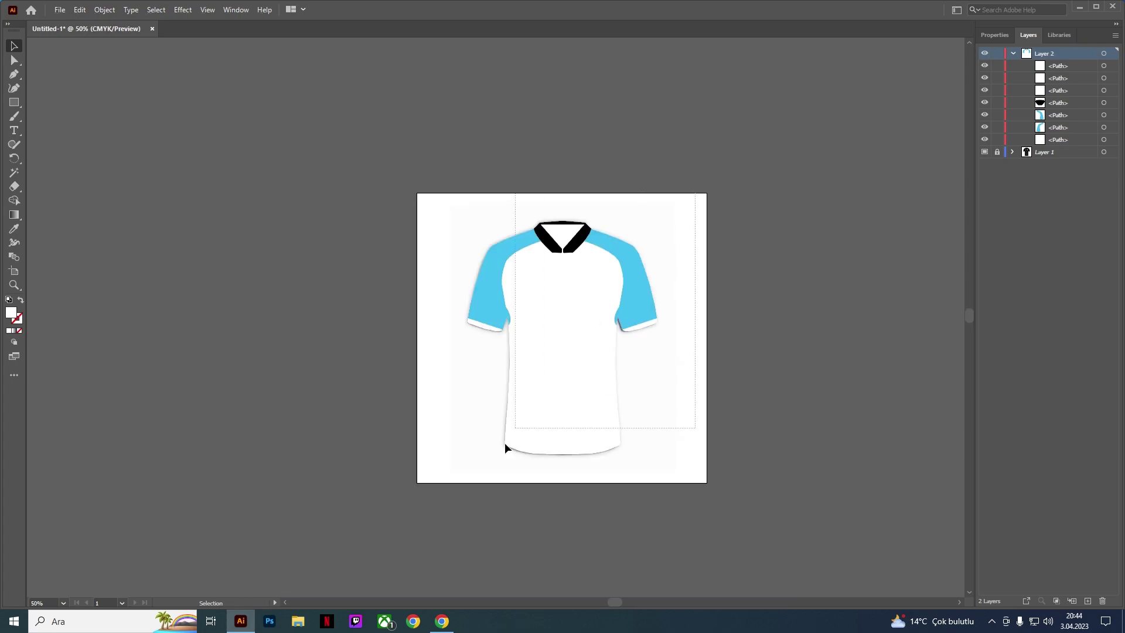
# Step: Move all the shirt pieces left of the artboard and group them
pyautogui.moveTo(695, 202); pyautogui.dragTo(505, 448)
pyautogui.moveTo(563, 307); pyautogui.dragTo(244, 268)
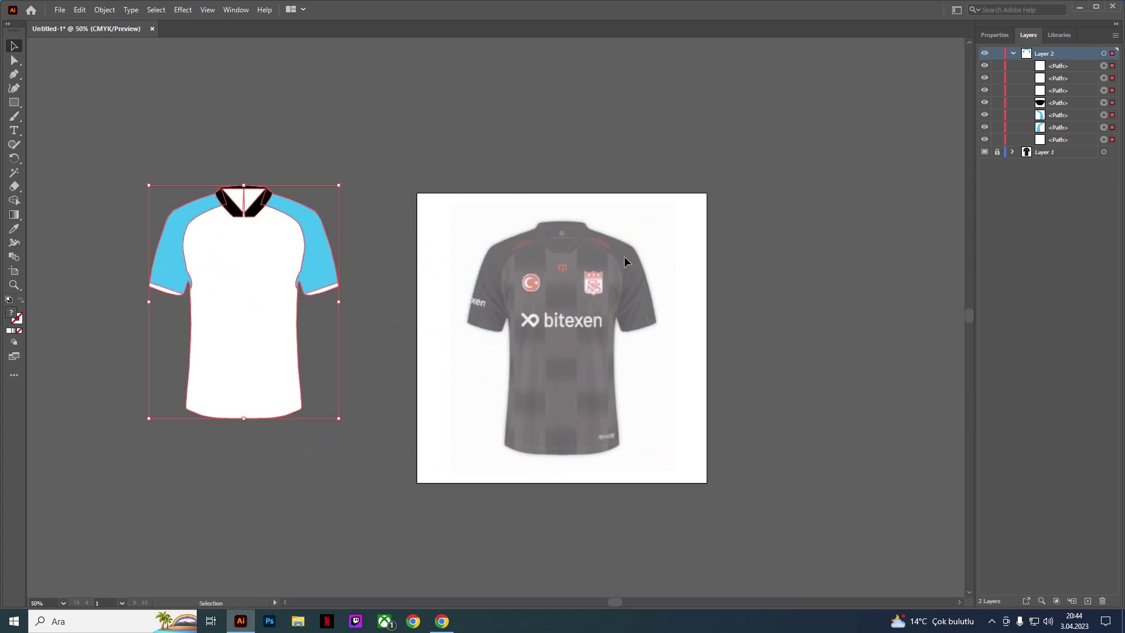
pyautogui.click(985, 37)
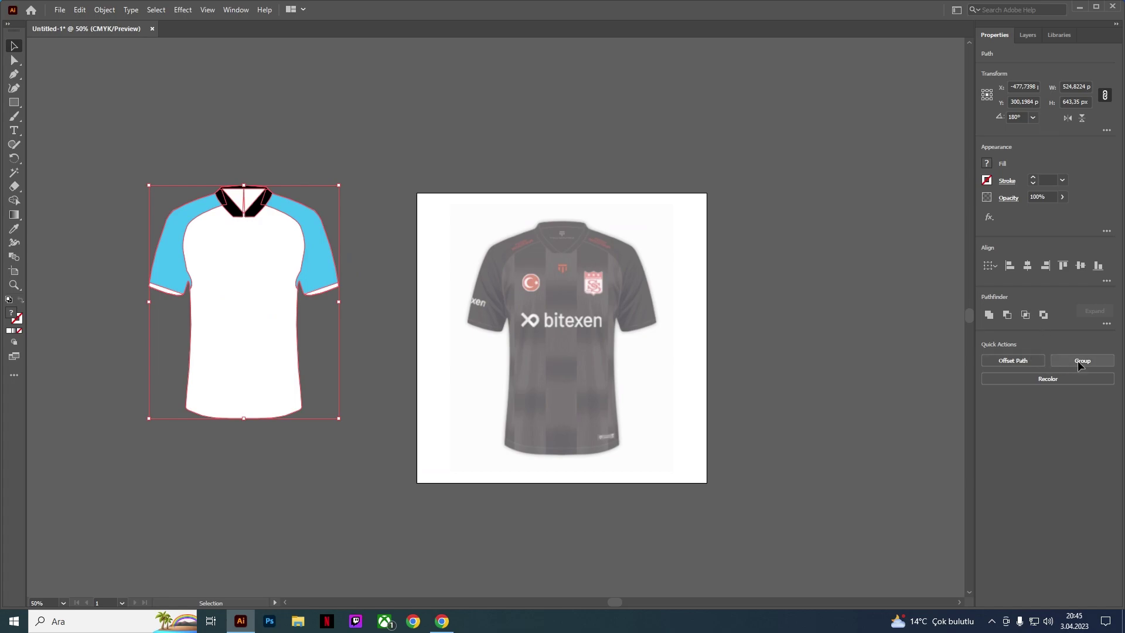
pyautogui.click(620, 284)
# Step: Delete reference Layer 1 and shift the jersey slightly up and right
pyautogui.click(1059, 36)
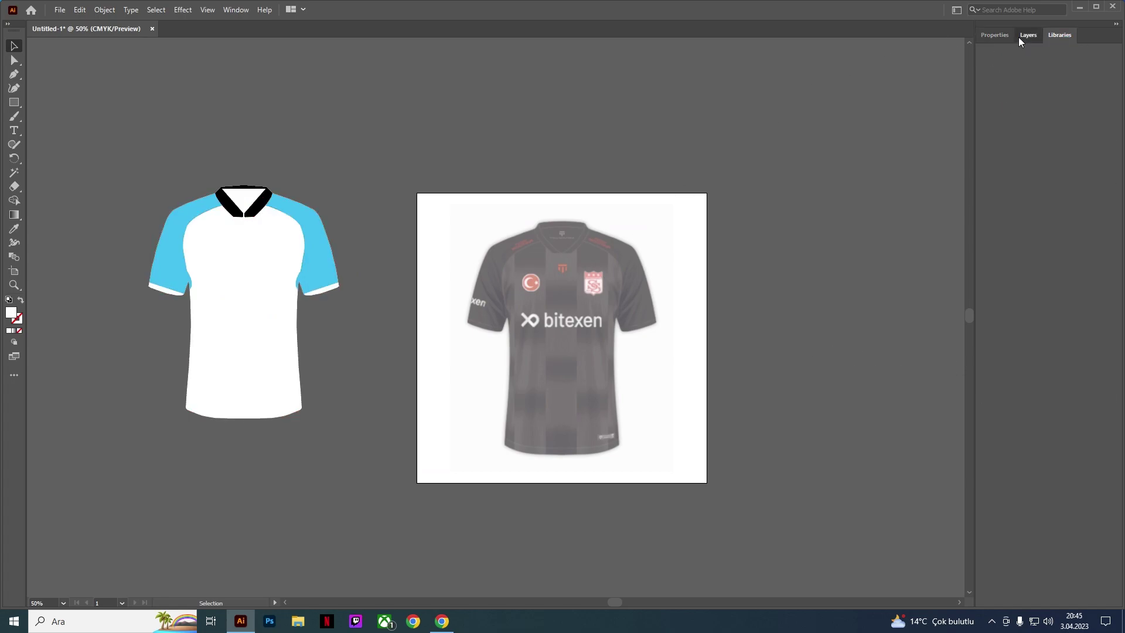
pyautogui.click(1019, 37)
pyautogui.click(1034, 35)
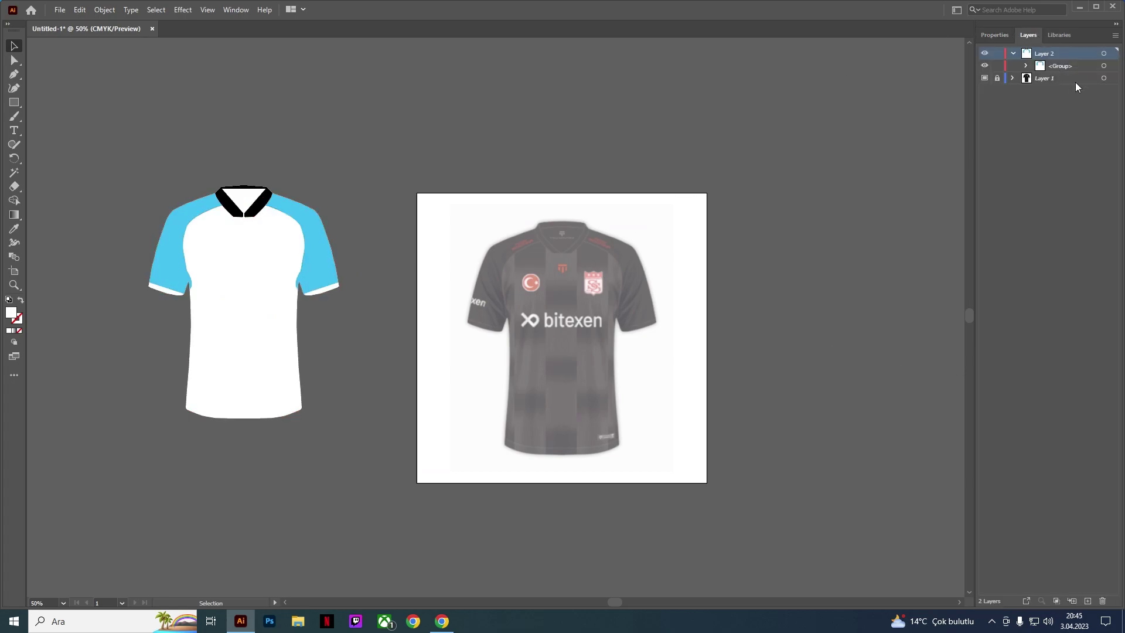
pyautogui.click(1074, 81)
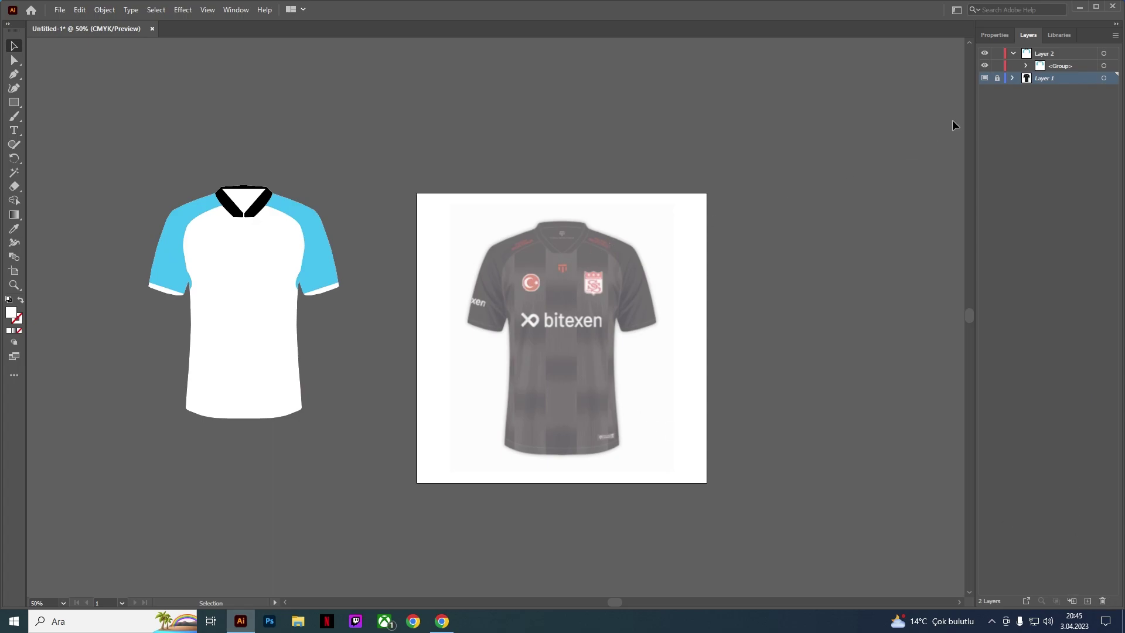
pyautogui.click(1102, 601)
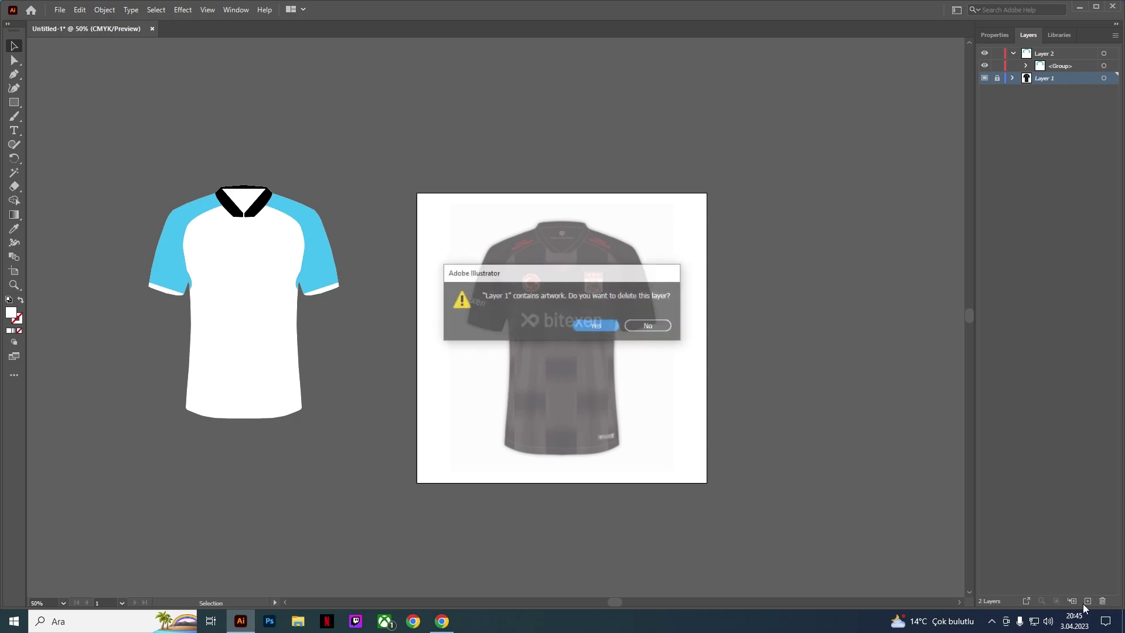
pyautogui.click(595, 327)
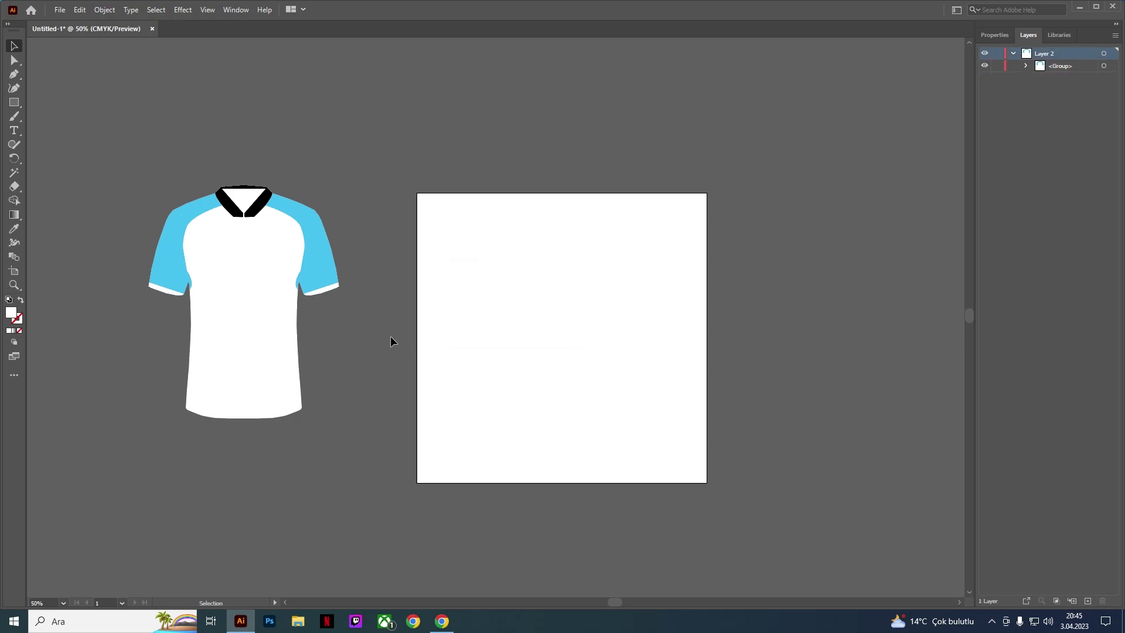
pyautogui.moveTo(223, 336); pyautogui.dragTo(248, 307)
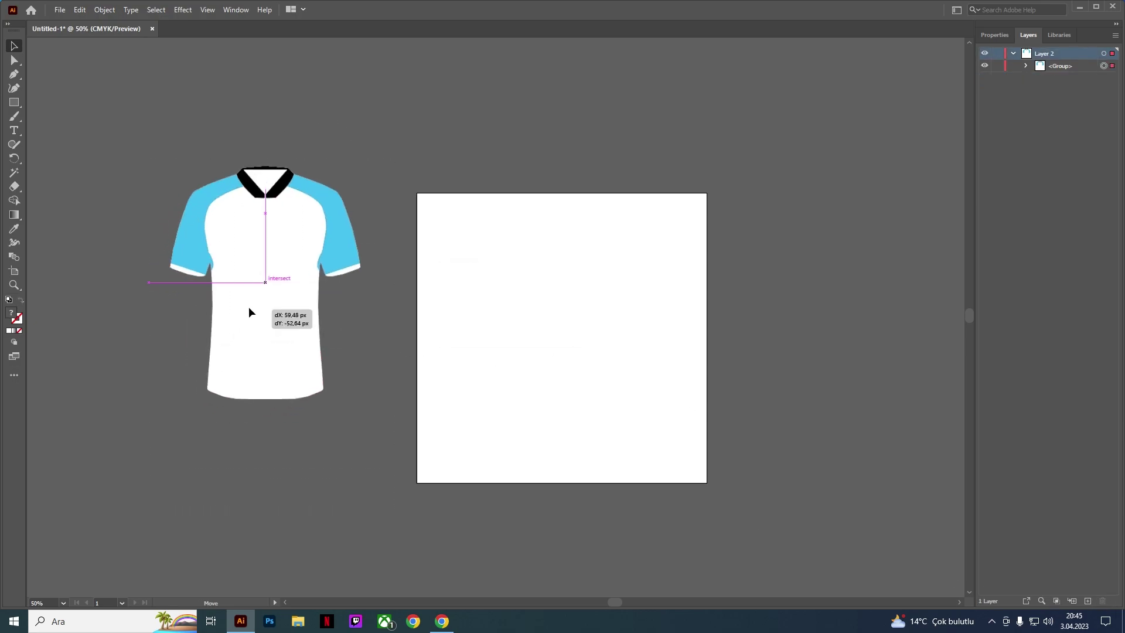
pyautogui.click(487, 368)
# Step: In Chrome, open the bookmarked Orduspor Football Kit Archive page
pyautogui.click(442, 621)
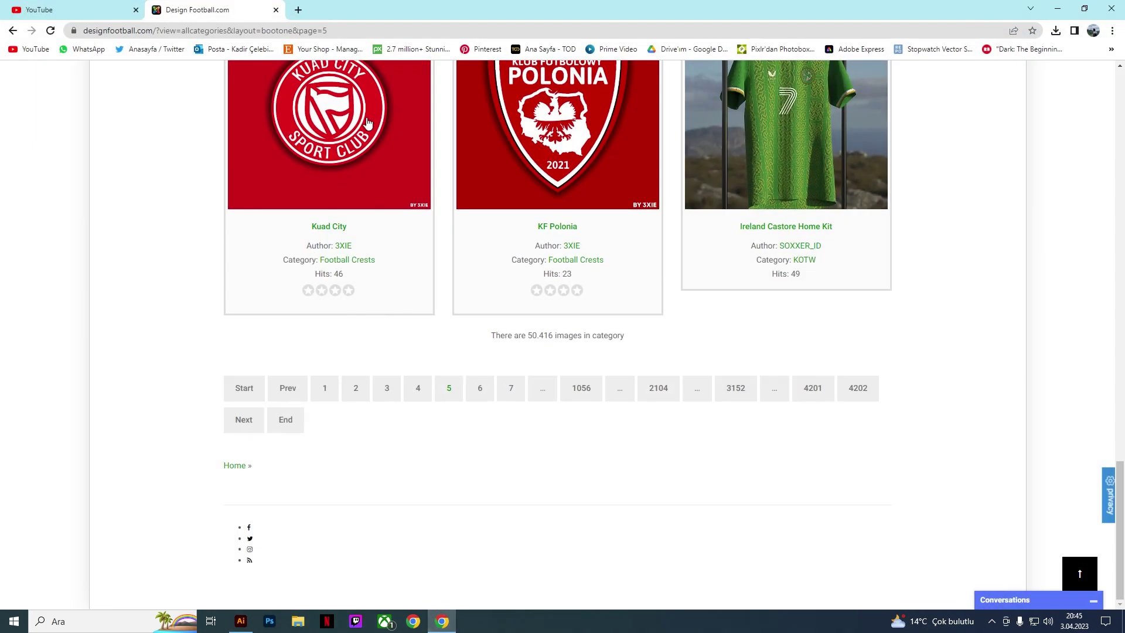
pyautogui.click(1111, 49)
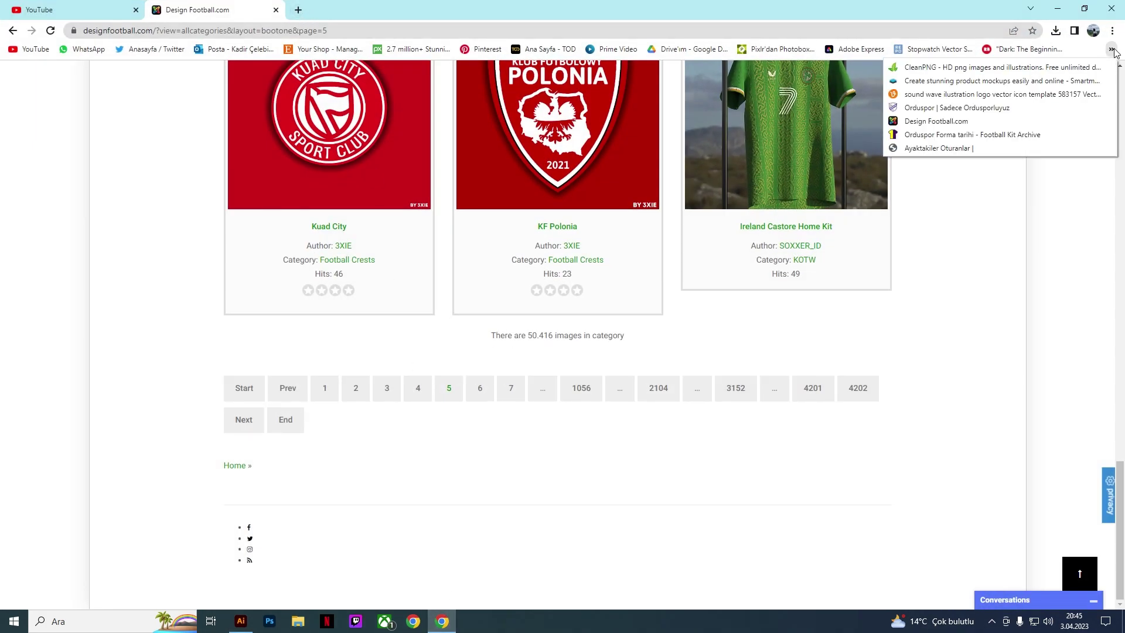
pyautogui.click(951, 138)
pyautogui.scroll(-4, 435, 366)
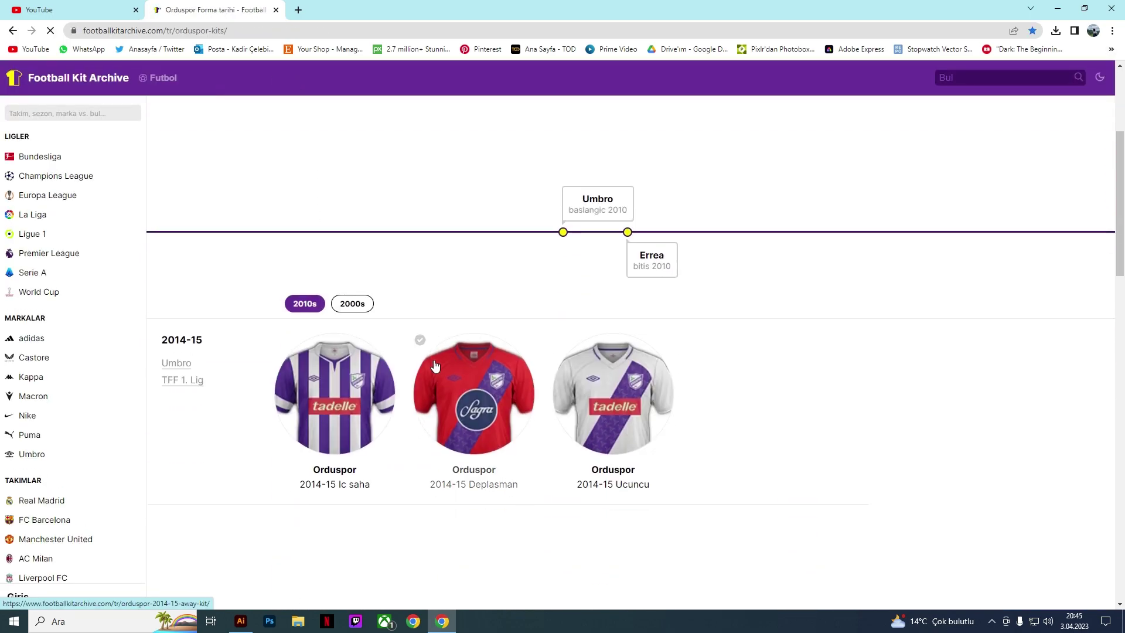
pyautogui.scroll(4, 39, 102)
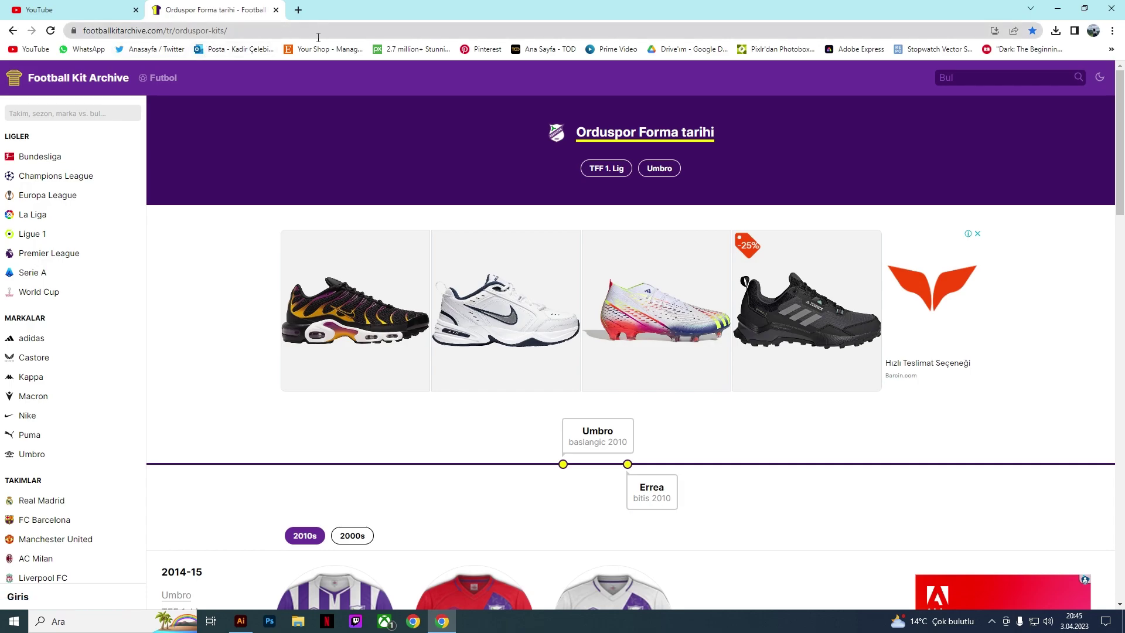
# Step: Search 'g' and open Galatasaray's kit page, dismissing the ad and scrolling to the kits
pyautogui.click(95, 111)
pyautogui.write('gala')
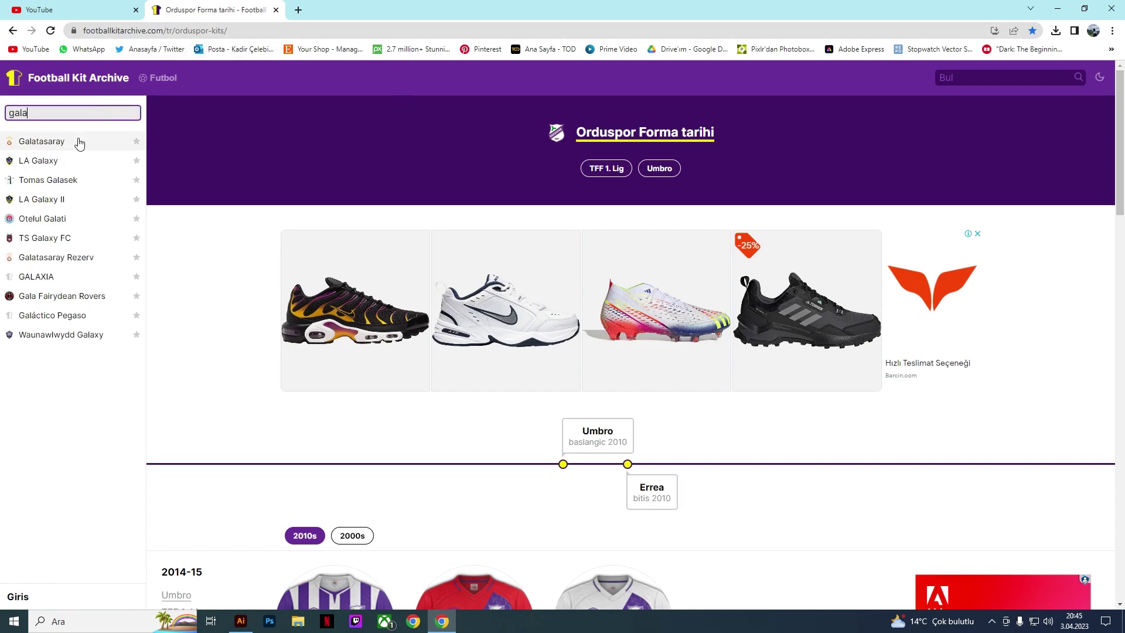
pyautogui.click(88, 142)
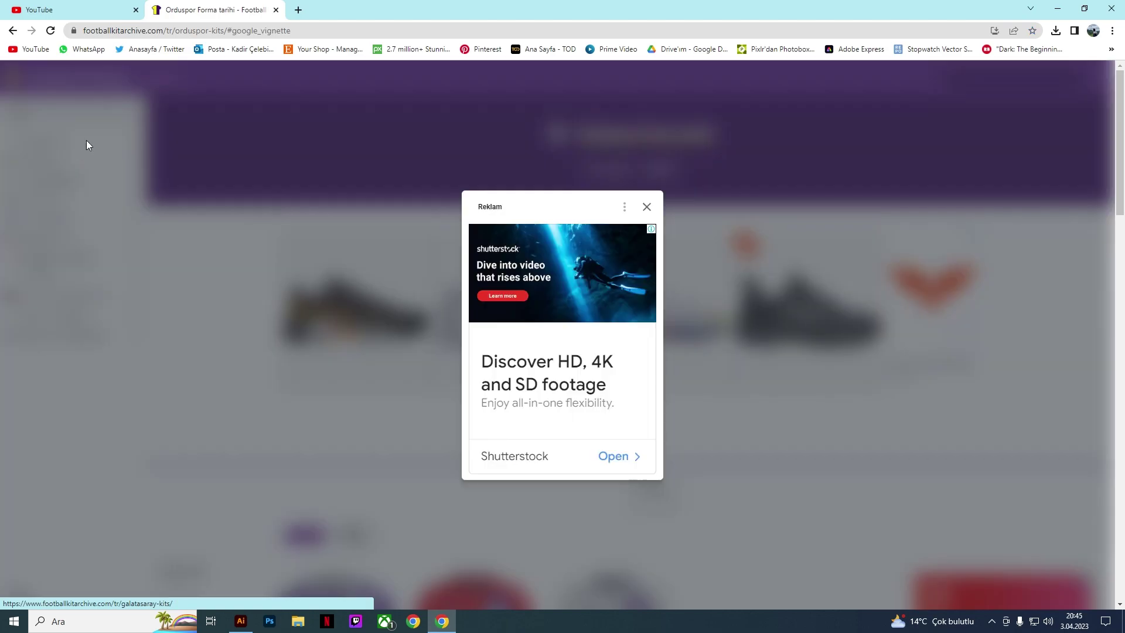
pyautogui.click(646, 207)
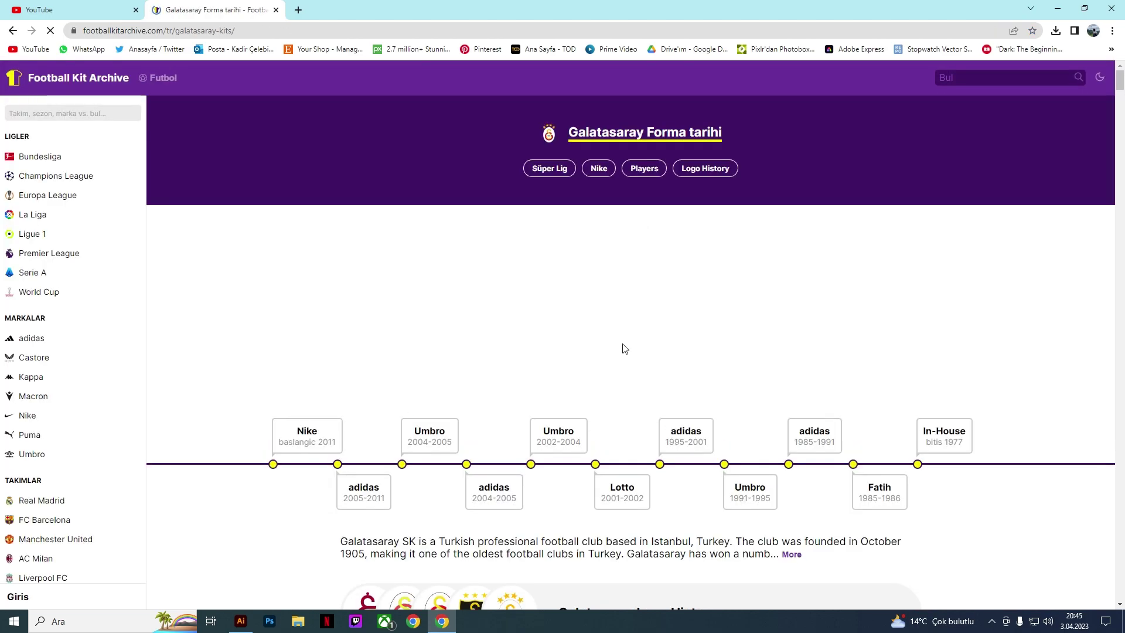
pyautogui.scroll(-5, 623, 346)
pyautogui.scroll(-2, 537, 397)
pyautogui.scroll(-4, 362, 386)
pyautogui.scroll(-4, 367, 293)
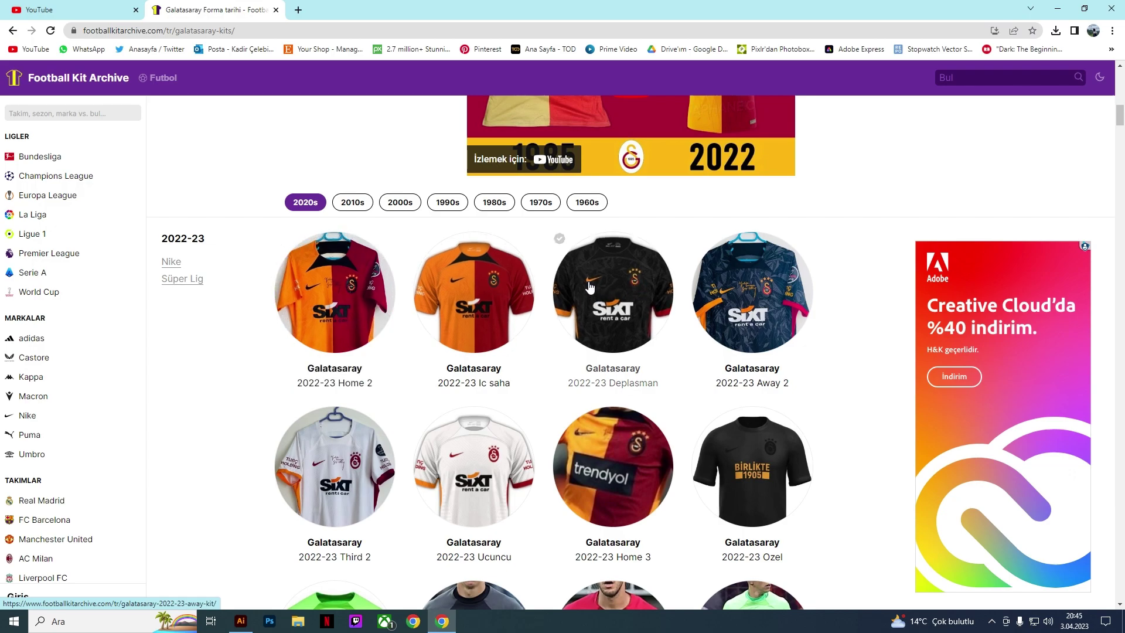
# Step: Search 'galatasaray logo svg' and download the Galatasaray 4 Star Logo vector from seeklogo
pyautogui.click(297, 10)
pyautogui.write('gal')
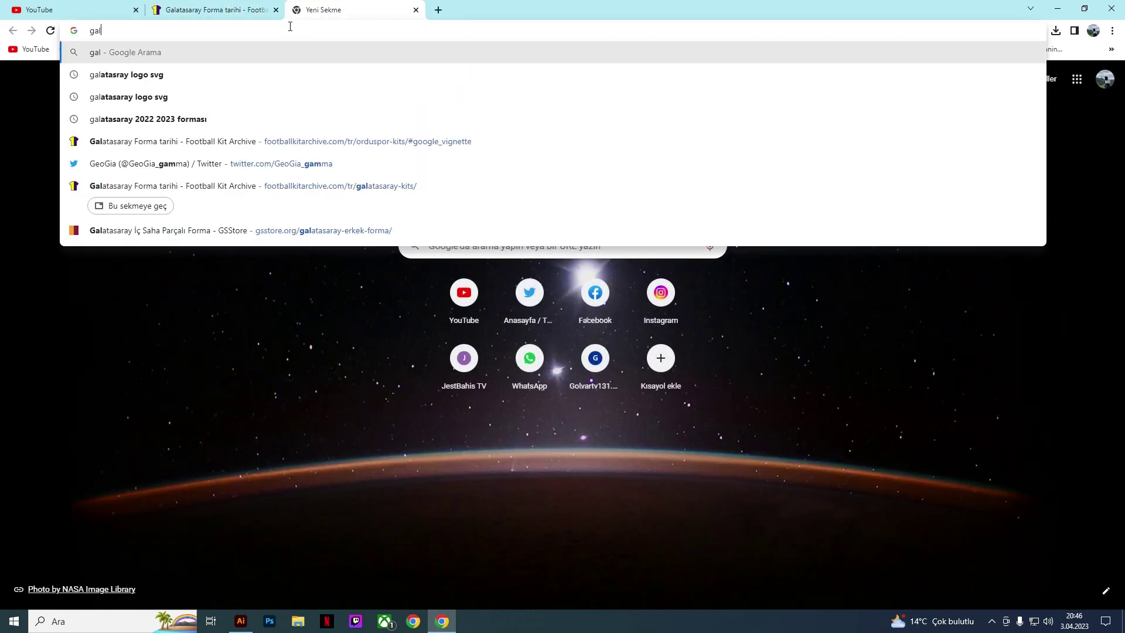
pyautogui.write('atasaray')
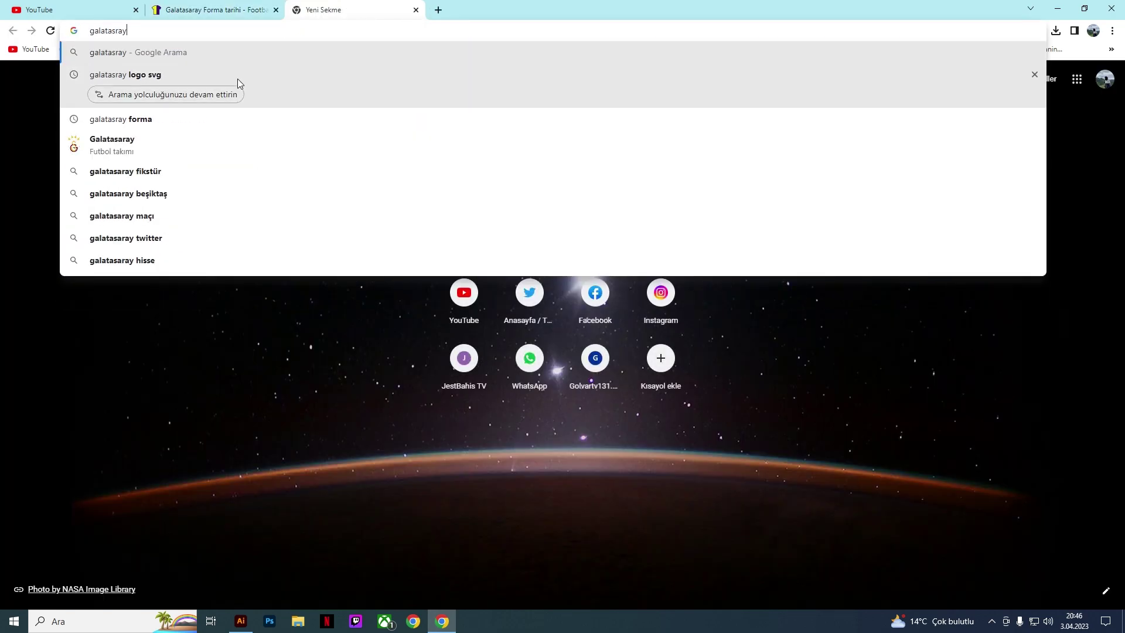
pyautogui.click(238, 76)
pyautogui.scroll(-4, 318, 455)
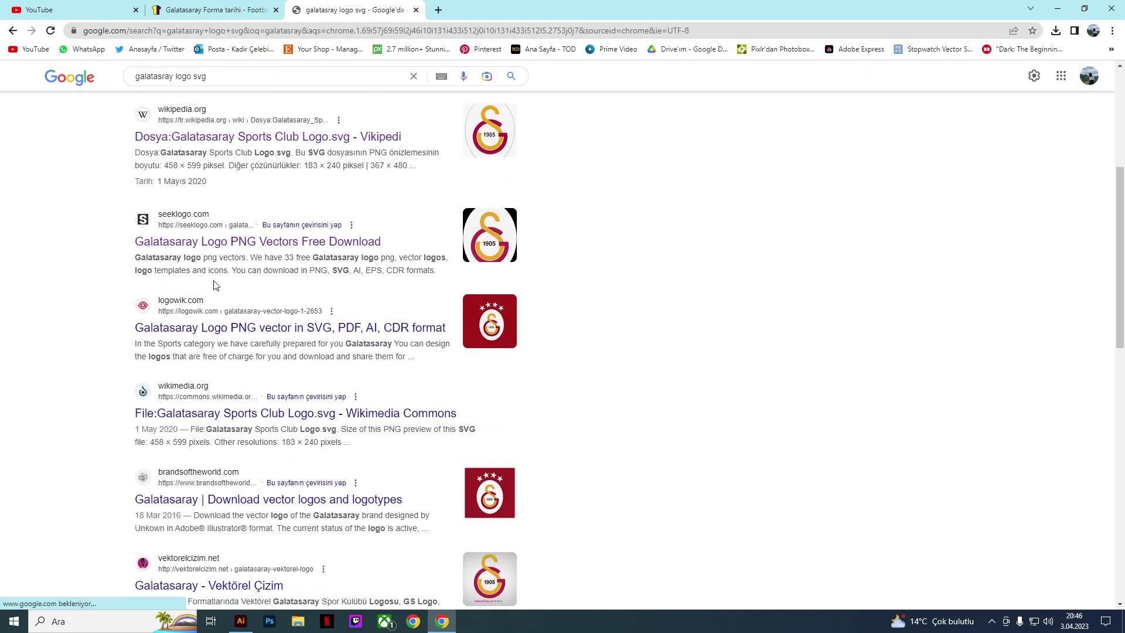
pyautogui.click(255, 252)
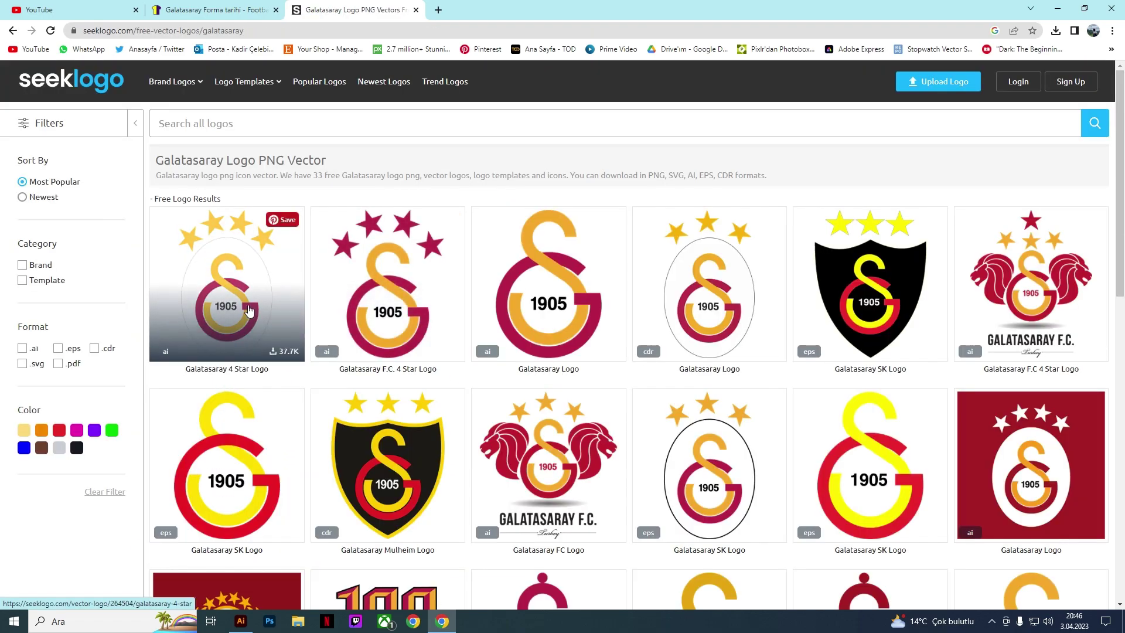
pyautogui.click(249, 310)
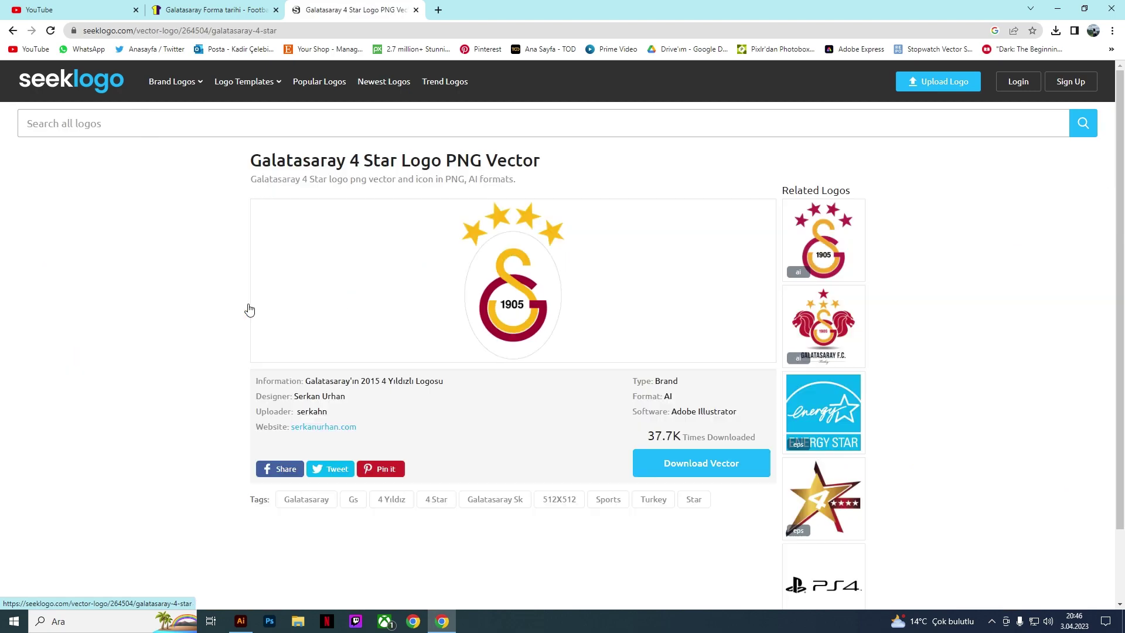
pyautogui.click(716, 466)
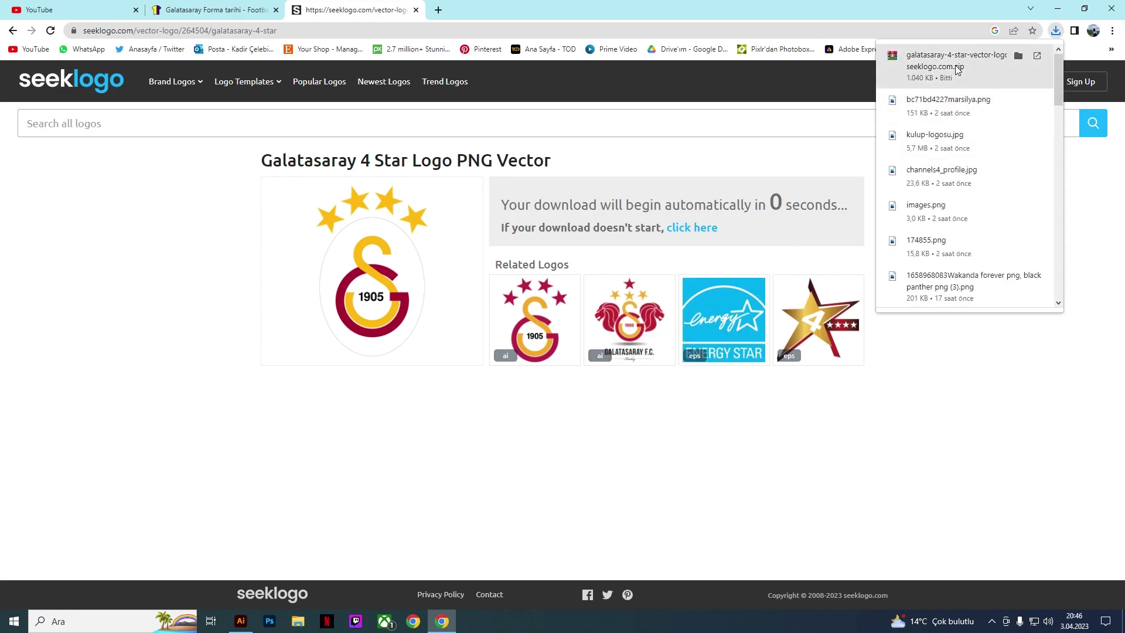
# Step: Search 'nike logo svg' and download the original Logo_NIKE.svg from Wikimedia Commons
pyautogui.click(296, 32)
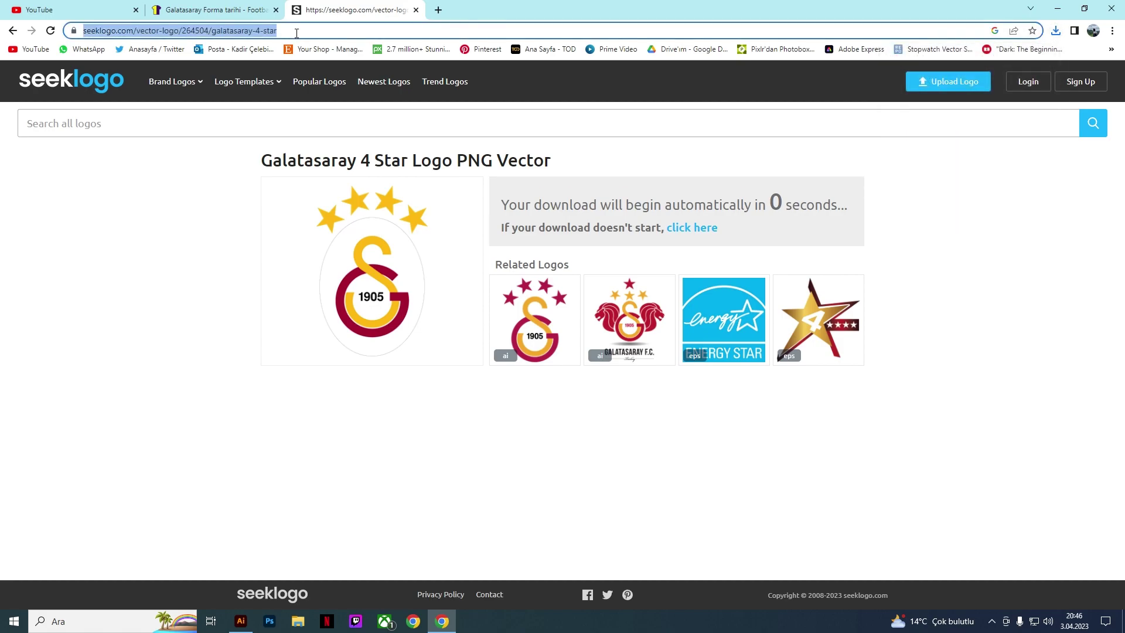
pyautogui.write('nike logo')
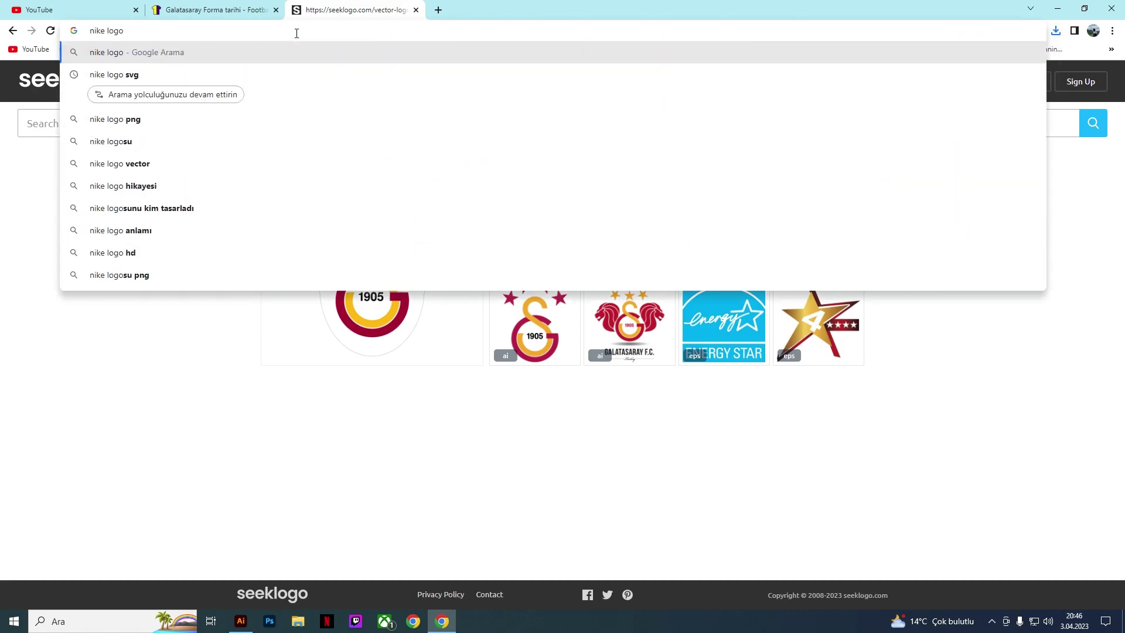
pyautogui.press('Down')
pyautogui.press('Return')
pyautogui.scroll(-4, 318, 376)
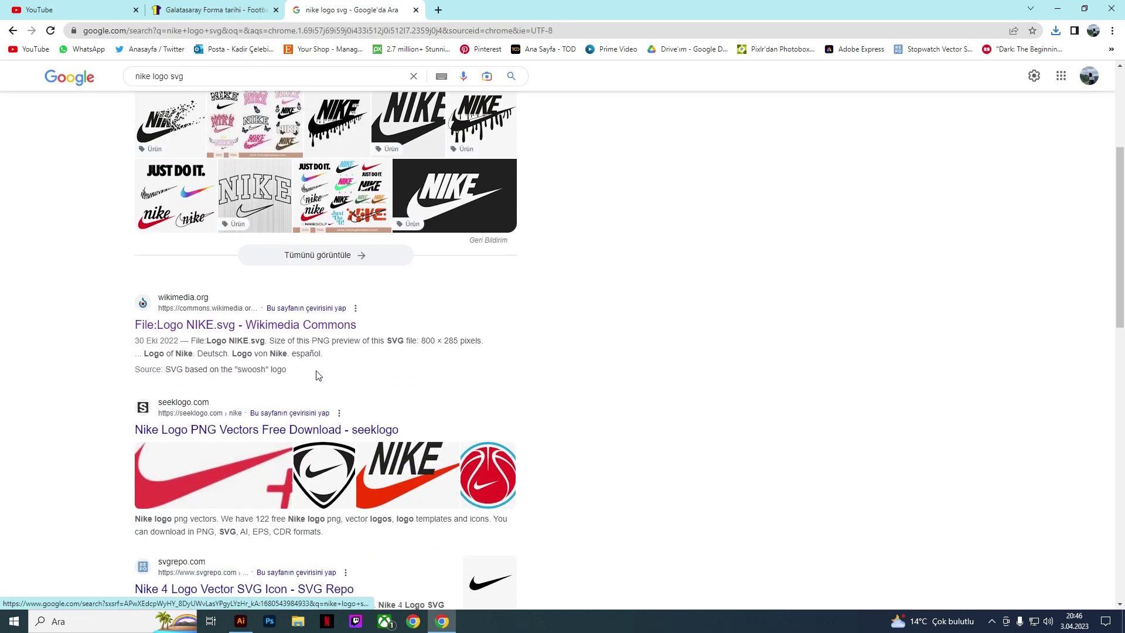
pyautogui.click(287, 325)
pyautogui.scroll(-2, 321, 342)
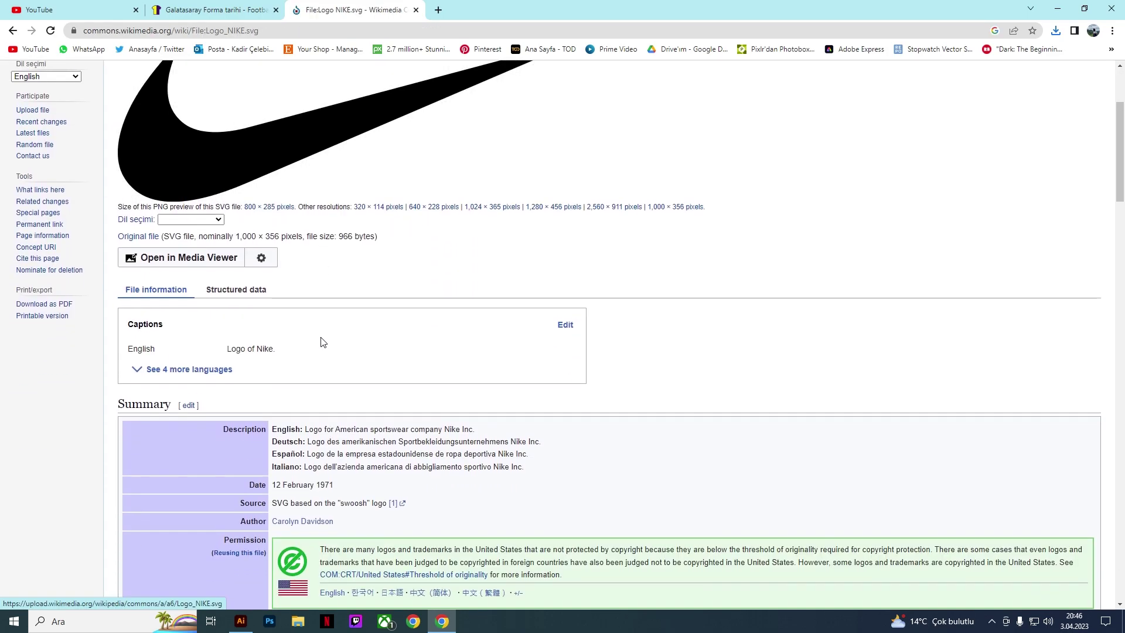
pyautogui.click(188, 257)
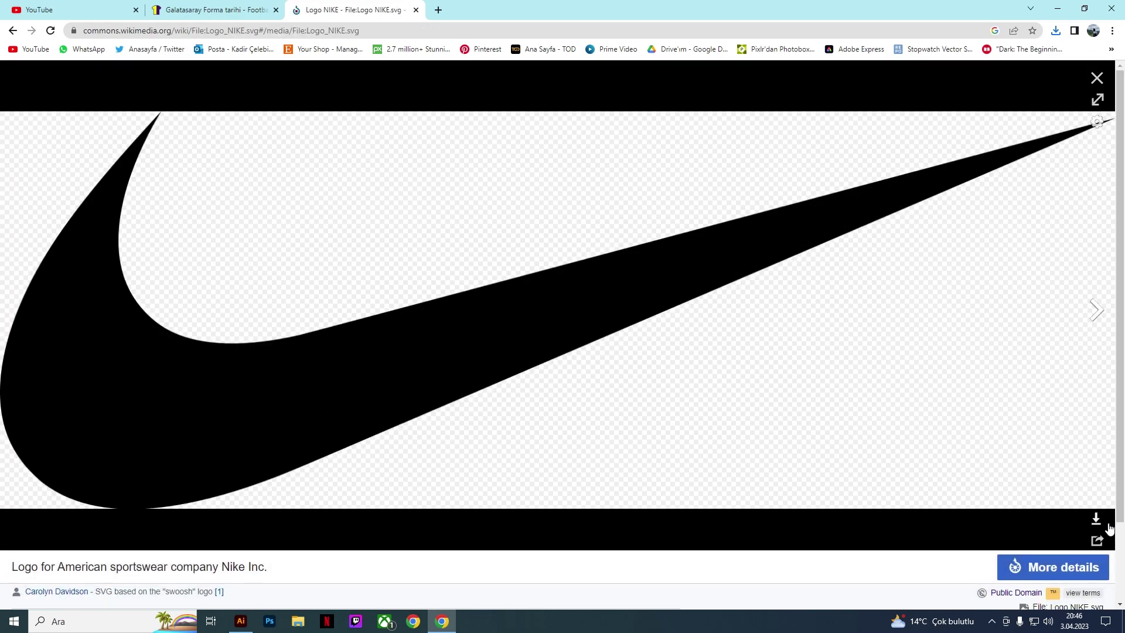
pyautogui.click(1095, 519)
pyautogui.click(882, 420)
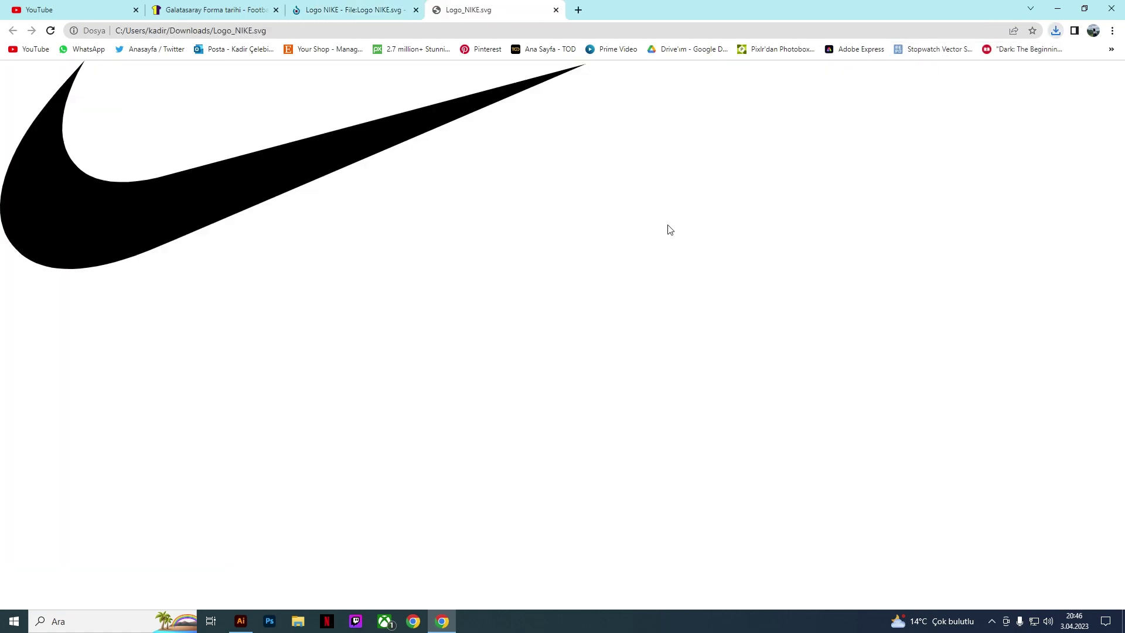
# Step: Open the Galatasaray logo archive from İndirilenler and its Illustrator logo file
pyautogui.click(556, 9)
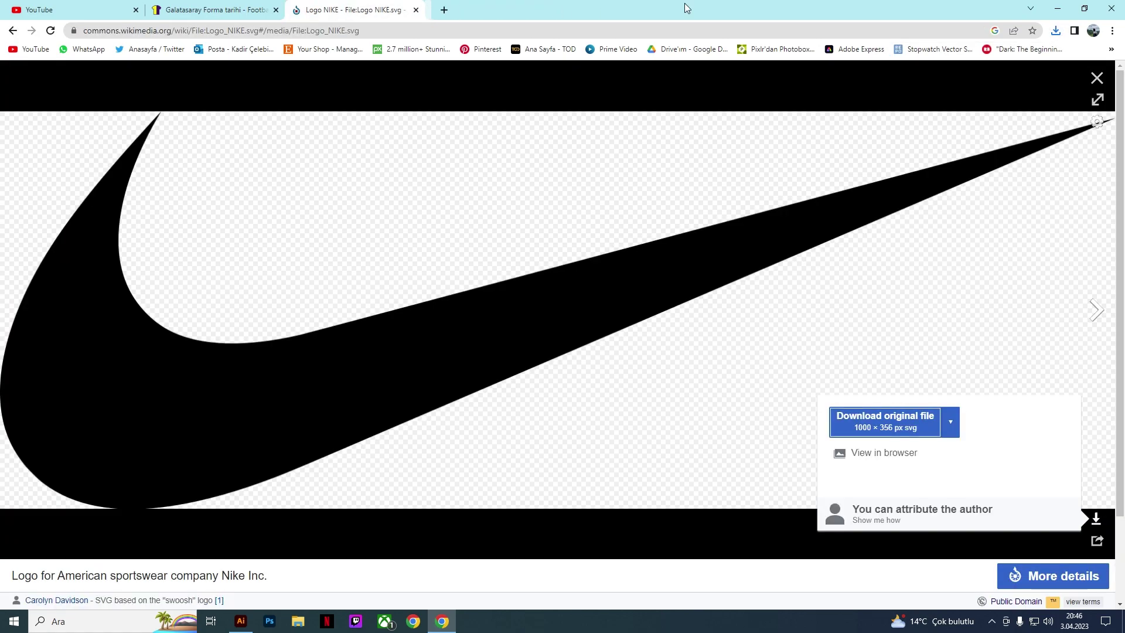
pyautogui.click(1058, 8)
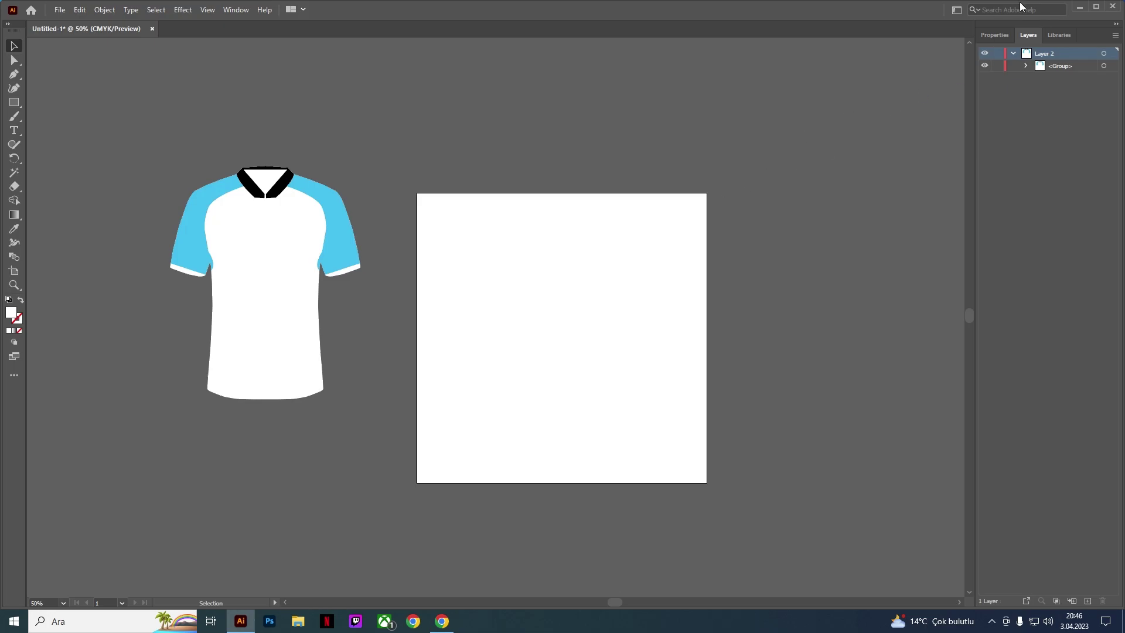
pyautogui.click(1078, 6)
pyautogui.doubleClick(23, 23)
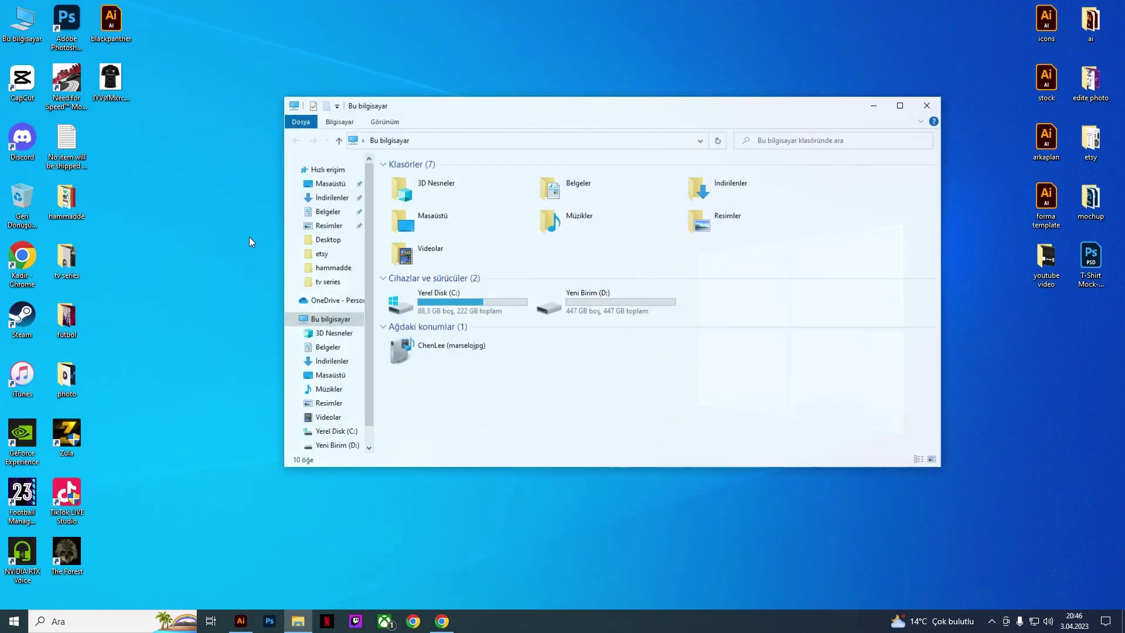
pyautogui.click(331, 198)
pyautogui.doubleClick(453, 208)
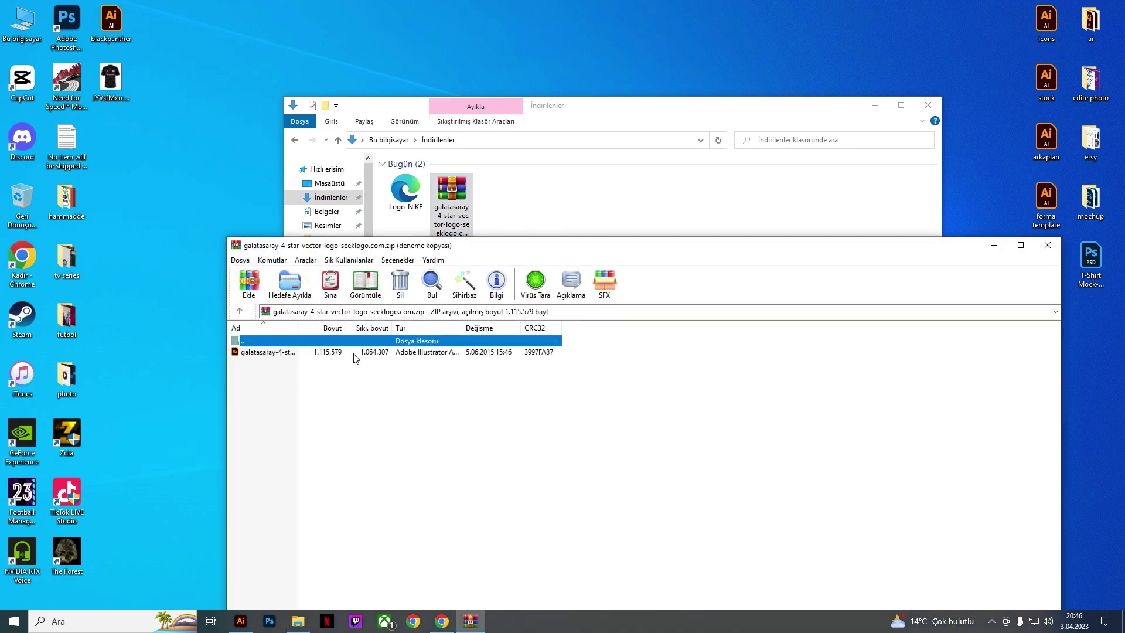
pyautogui.doubleClick(268, 352)
pyautogui.click(721, 436)
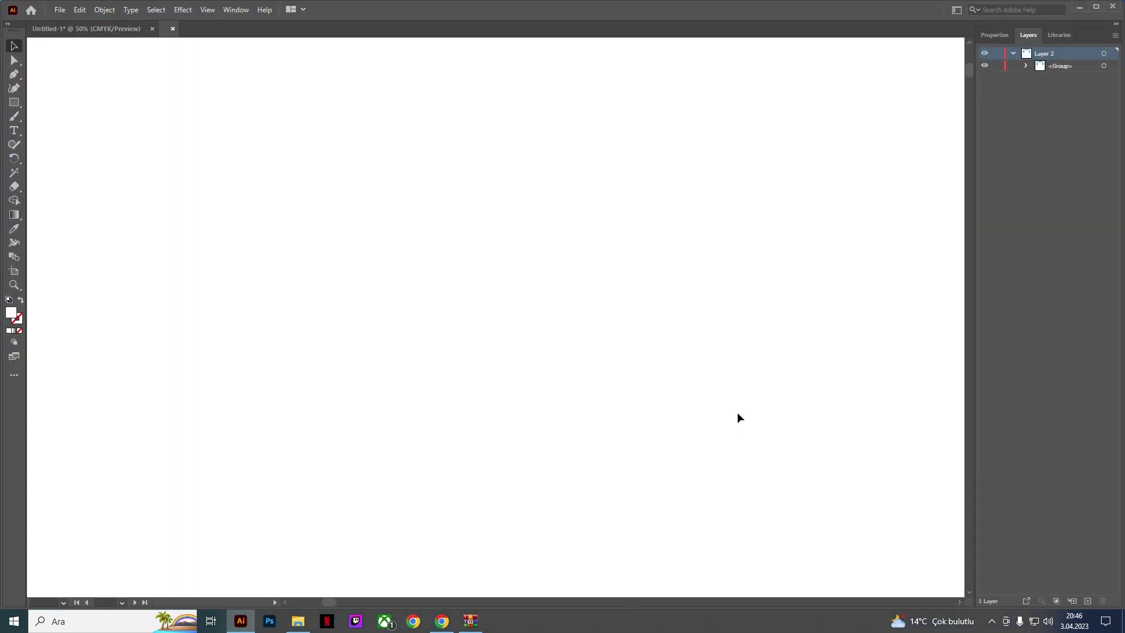
# Step: Dismiss the WinRAR reminder and open Logo_NIKE from Downloads with Adobe Illustrator
pyautogui.click(1081, 8)
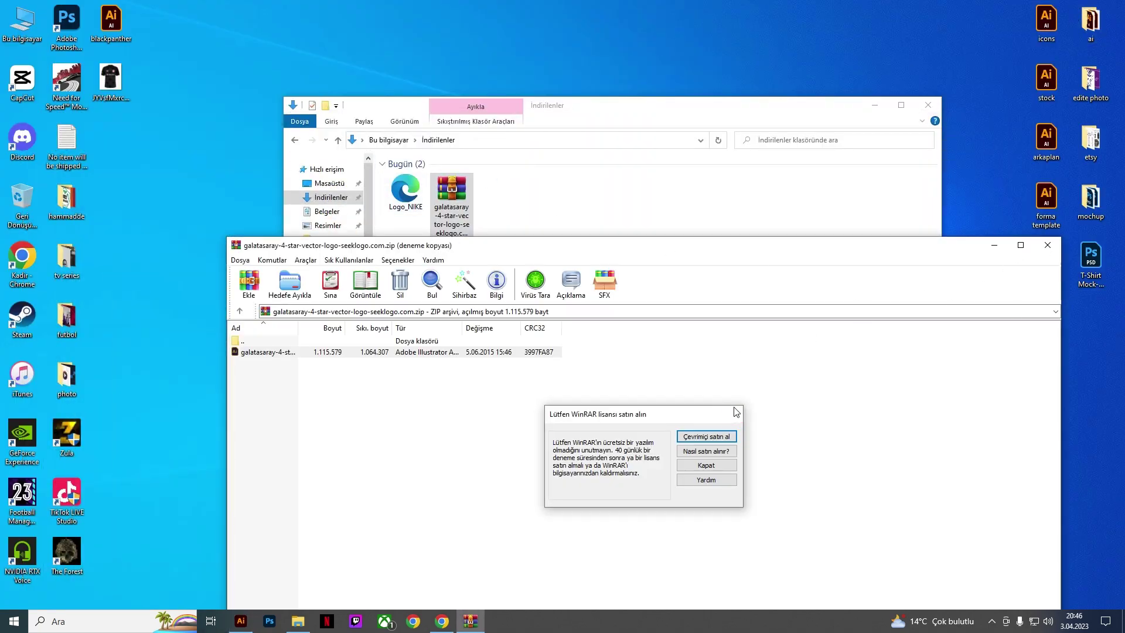
pyautogui.click(706, 465)
pyautogui.click(1047, 245)
pyautogui.click(410, 211)
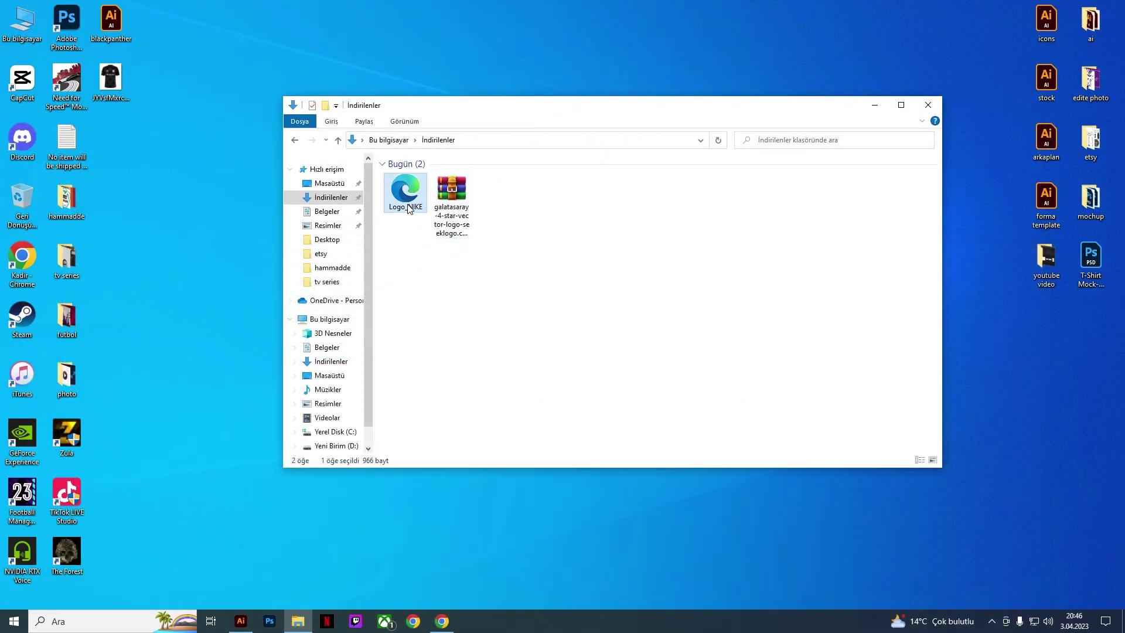
pyautogui.rightClick(409, 205)
pyautogui.click(653, 266)
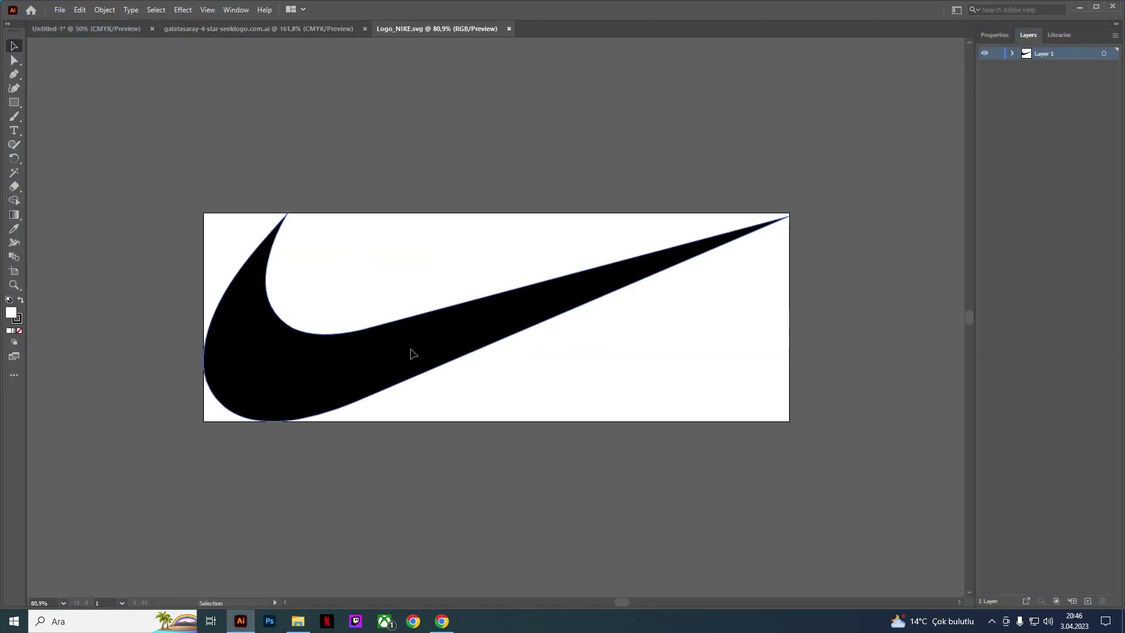
# Step: Drag the Nike swoosh and Galatasaray crest into Untitled-1, then scale the swoosh down
pyautogui.moveTo(413, 353)
pyautogui.mouseDown()
pyautogui.moveTo(93, 37)
pyautogui.moveTo(472, 179)
pyautogui.moveTo(581, 148)
pyautogui.mouseUp()
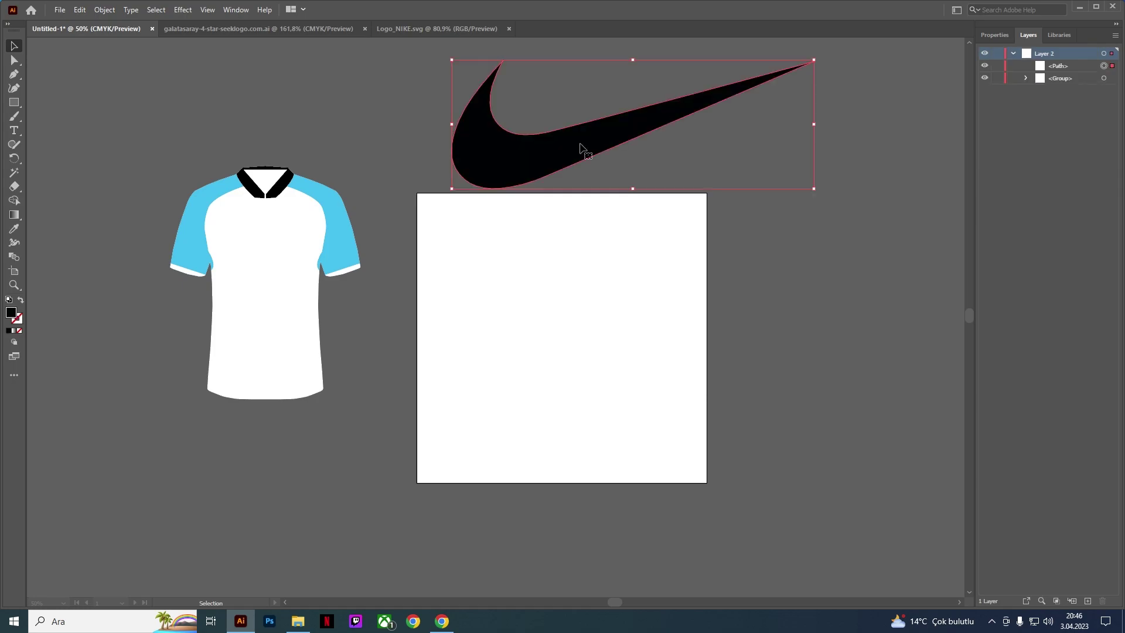
pyautogui.click(671, 230)
pyautogui.click(284, 24)
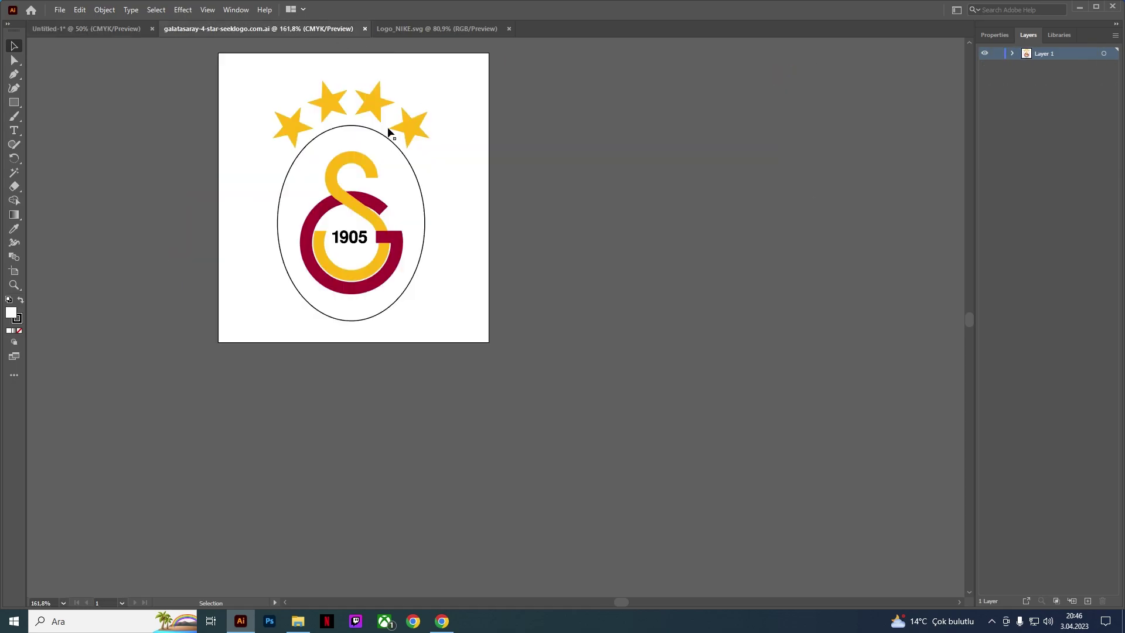
pyautogui.moveTo(413, 121); pyautogui.dragTo(138, 25)
pyautogui.moveTo(807, 281); pyautogui.dragTo(791, 337)
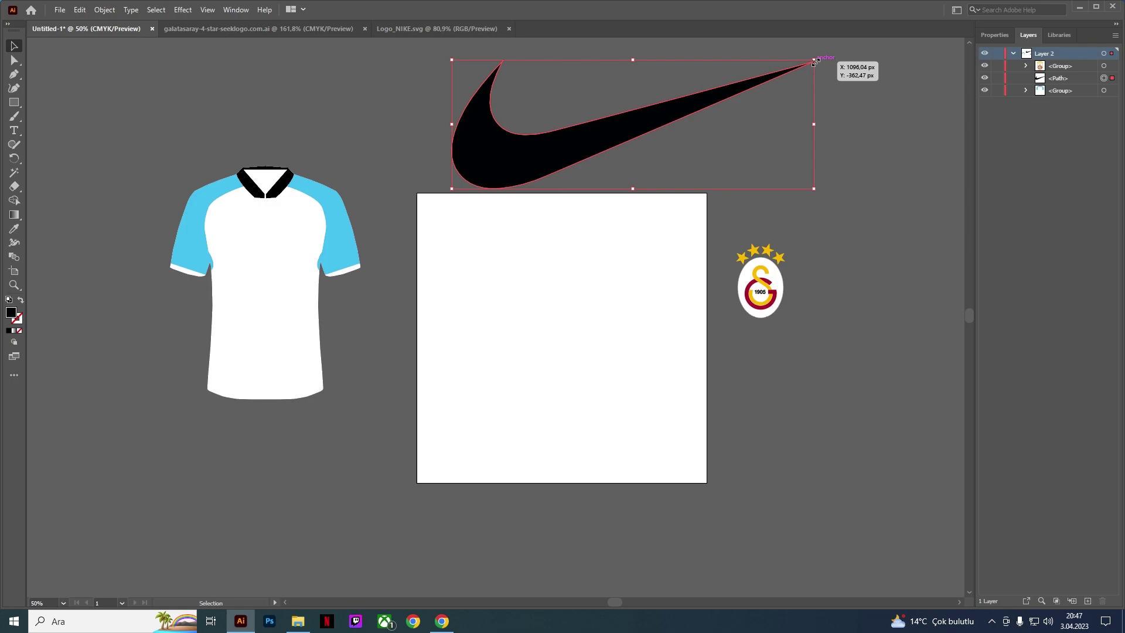
pyautogui.moveTo(813, 61); pyautogui.dragTo(498, 170)
# Step: Shrink the crest, placing the swoosh on the left chest and crest on the right
pyautogui.click(777, 281)
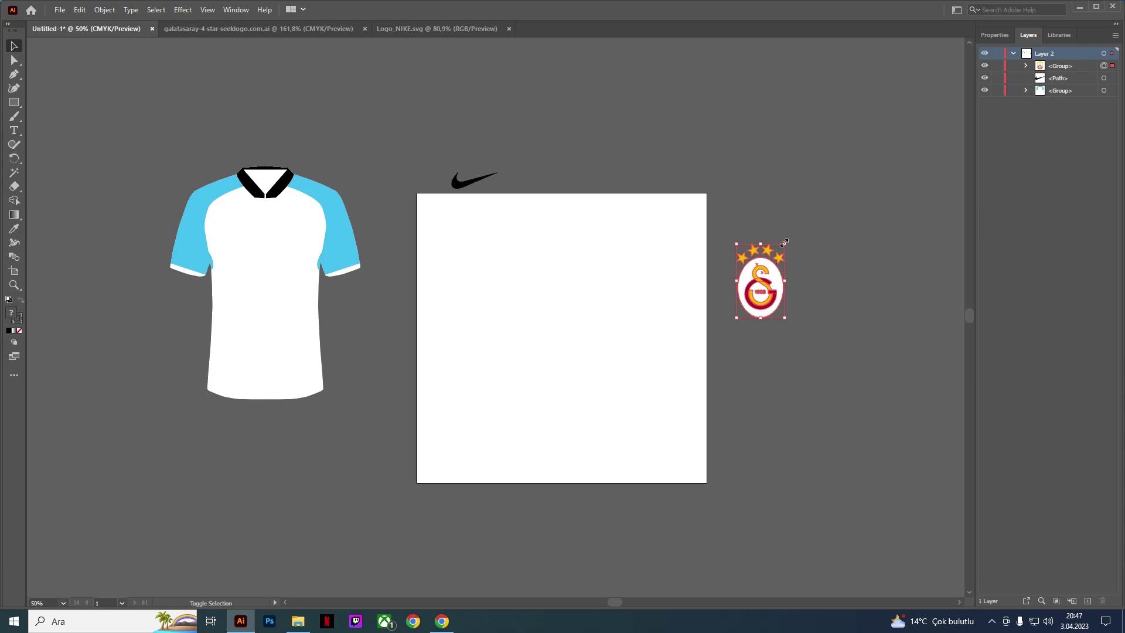
pyautogui.moveTo(784, 244); pyautogui.dragTo(765, 274)
pyautogui.moveTo(478, 186)
pyautogui.mouseDown()
pyautogui.moveTo(402, 290)
pyautogui.moveTo(447, 319)
pyautogui.moveTo(455, 309)
pyautogui.moveTo(233, 230)
pyautogui.moveTo(353, 350)
pyautogui.moveTo(363, 342)
pyautogui.moveTo(238, 228)
pyautogui.mouseUp()
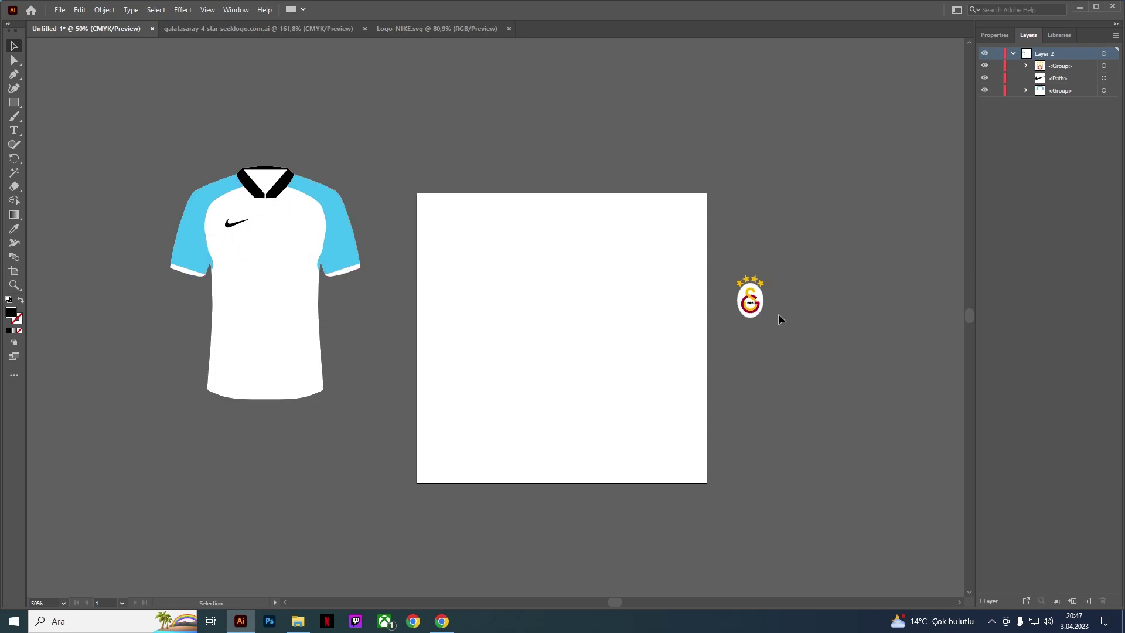
pyautogui.moveTo(750, 300)
pyautogui.mouseDown()
pyautogui.moveTo(290, 228)
pyautogui.moveTo(382, 317)
pyautogui.moveTo(310, 268)
pyautogui.moveTo(296, 225)
pyautogui.mouseUp()
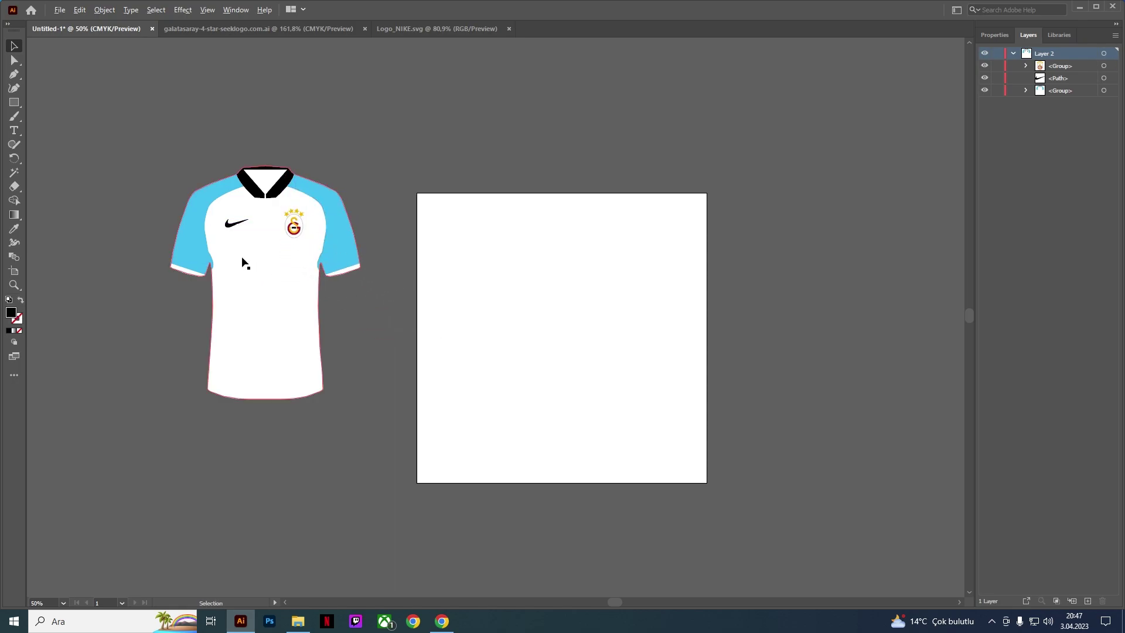
pyautogui.scroll(2, 243, 260)
pyautogui.moveTo(495, 332); pyautogui.dragTo(580, 354)
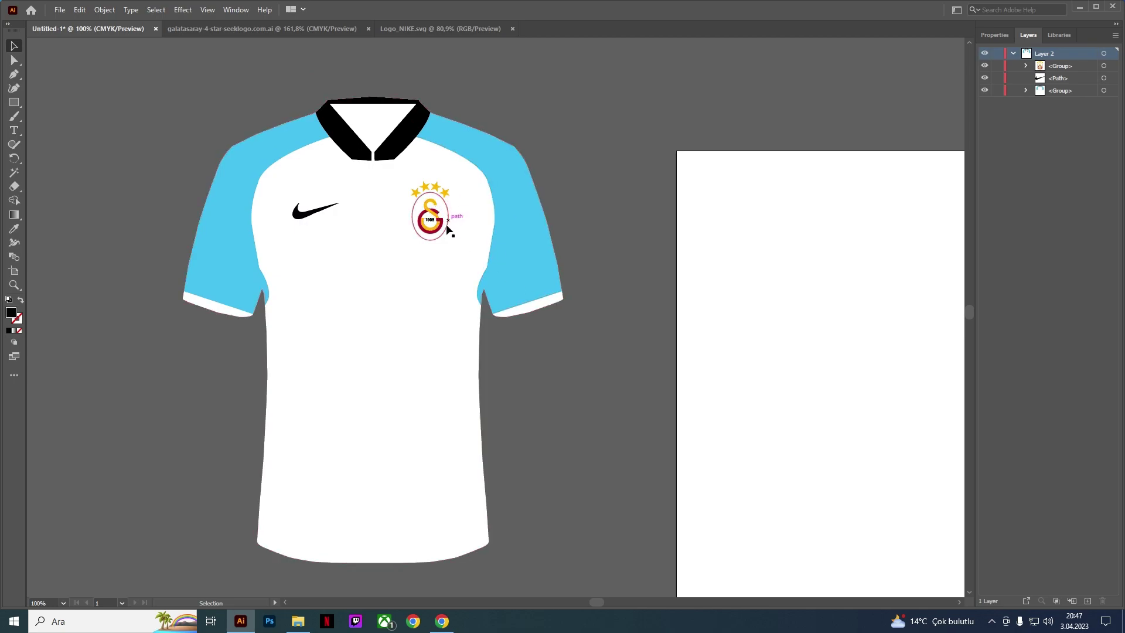
# Step: Move the Galatasaray crest off the shirt to the side and zoom in on it
pyautogui.moveTo(429, 217); pyautogui.dragTo(625, 361)
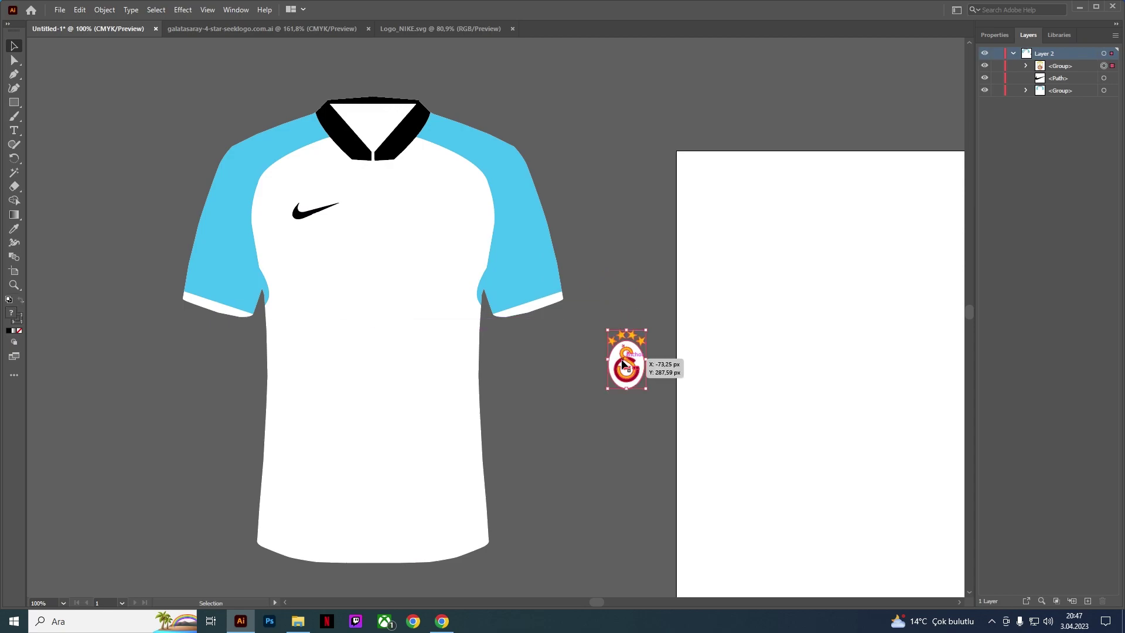
pyautogui.scroll(2, 639, 380)
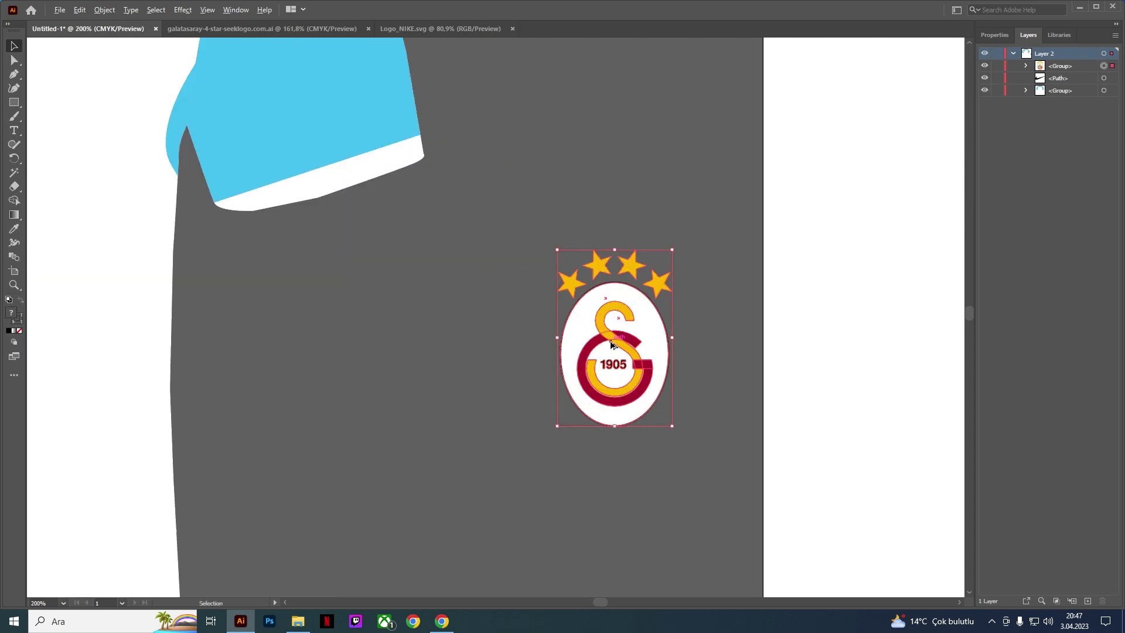
pyautogui.click(877, 139)
pyautogui.click(994, 36)
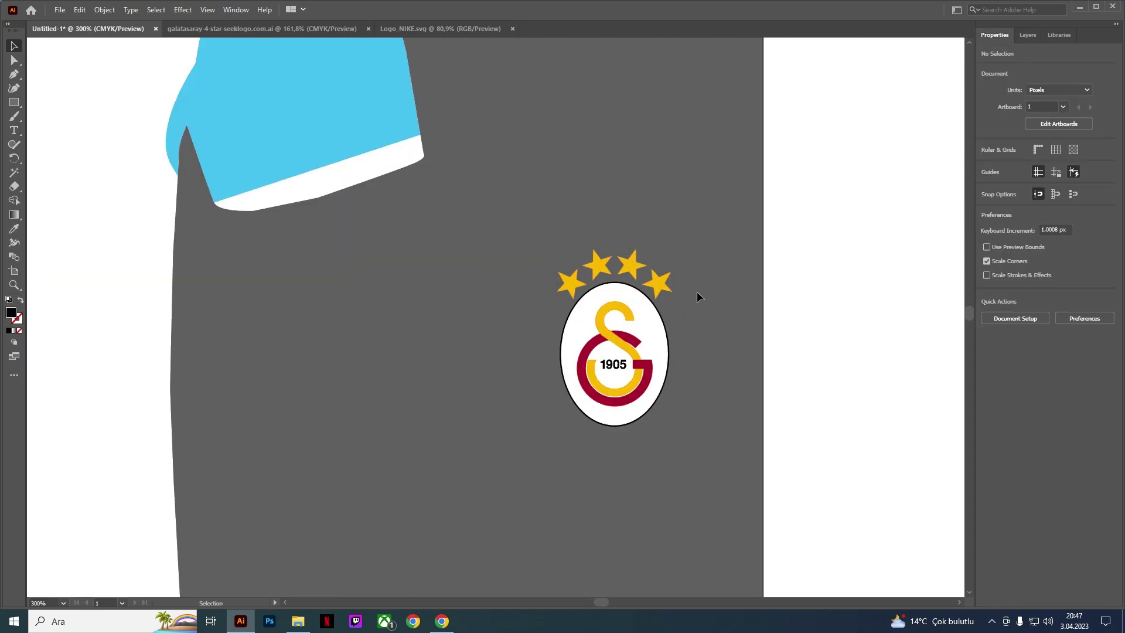
pyautogui.click(640, 336)
pyautogui.click(1011, 360)
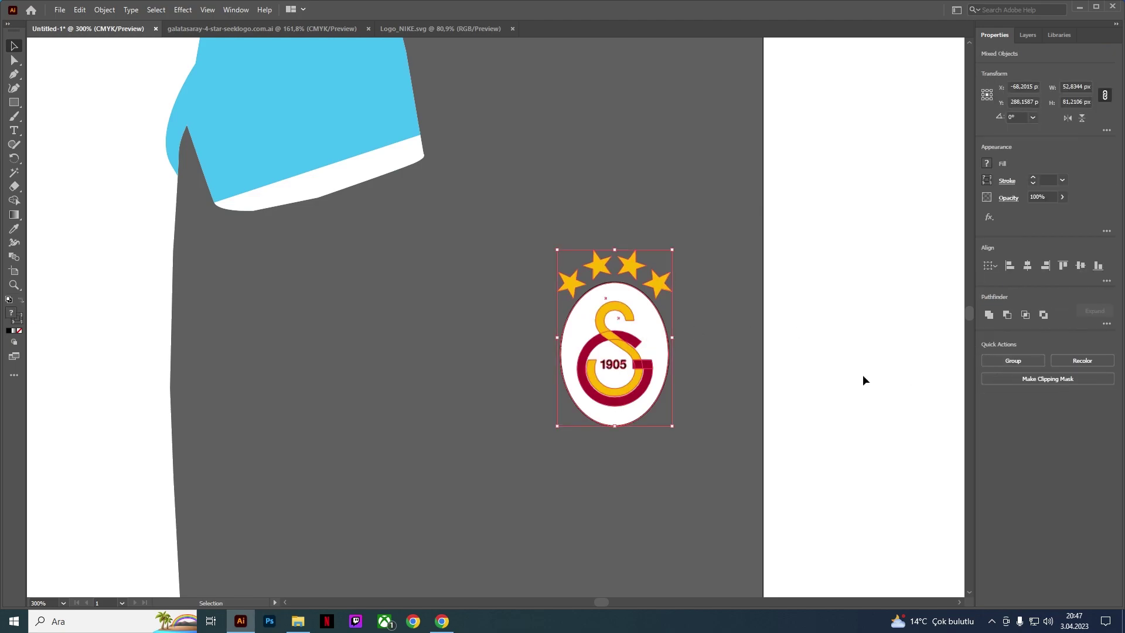
pyautogui.click(756, 363)
# Step: Pull the white oval background out of the crest and delete it
pyautogui.moveTo(667, 337); pyautogui.dragTo(702, 356)
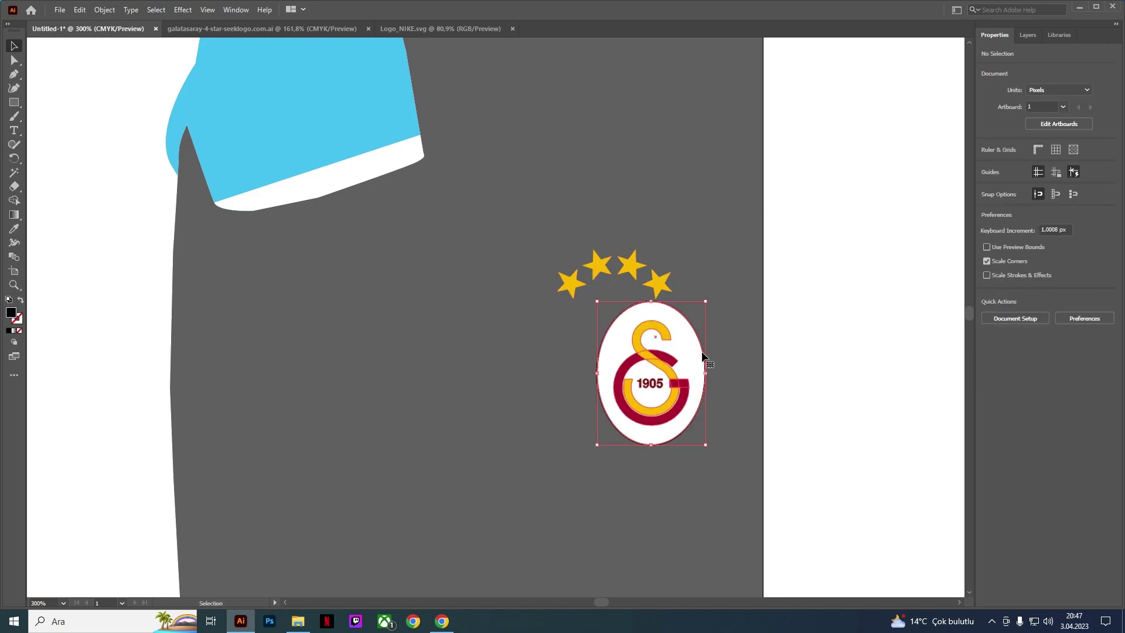
pyautogui.press('a')
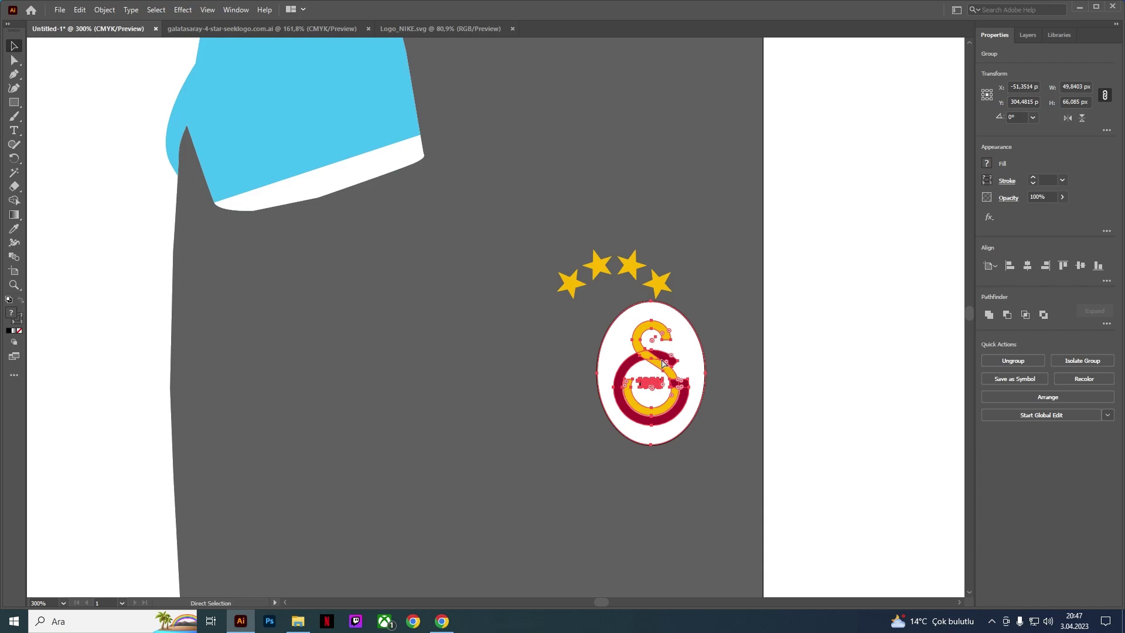
pyautogui.hotkey('ctrl', 'z')
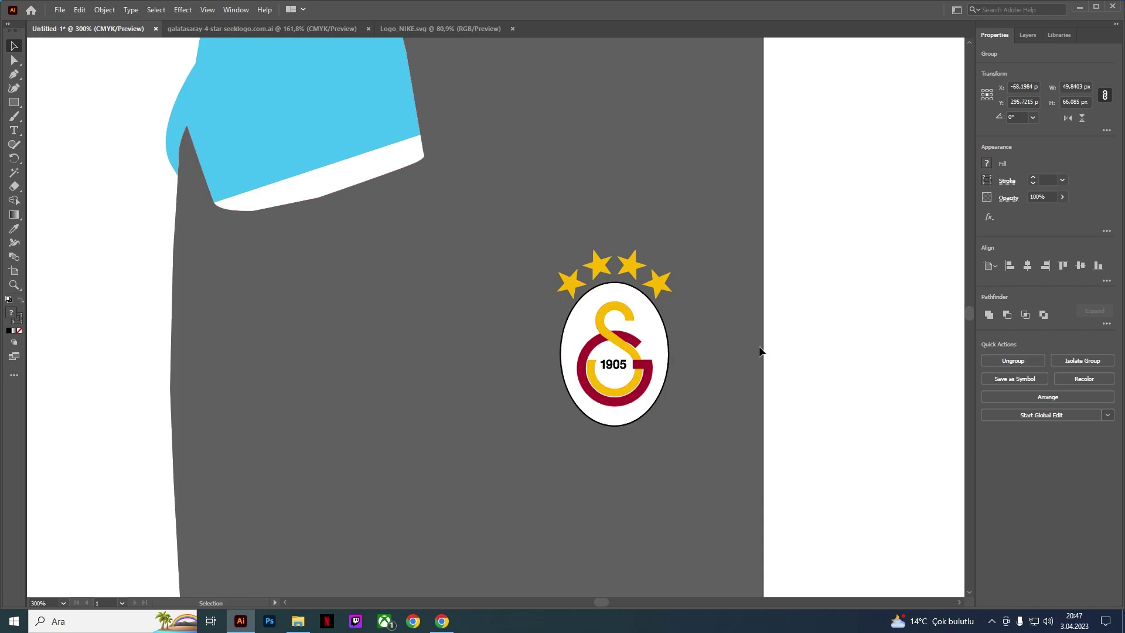
pyautogui.moveTo(664, 322); pyautogui.dragTo(723, 344)
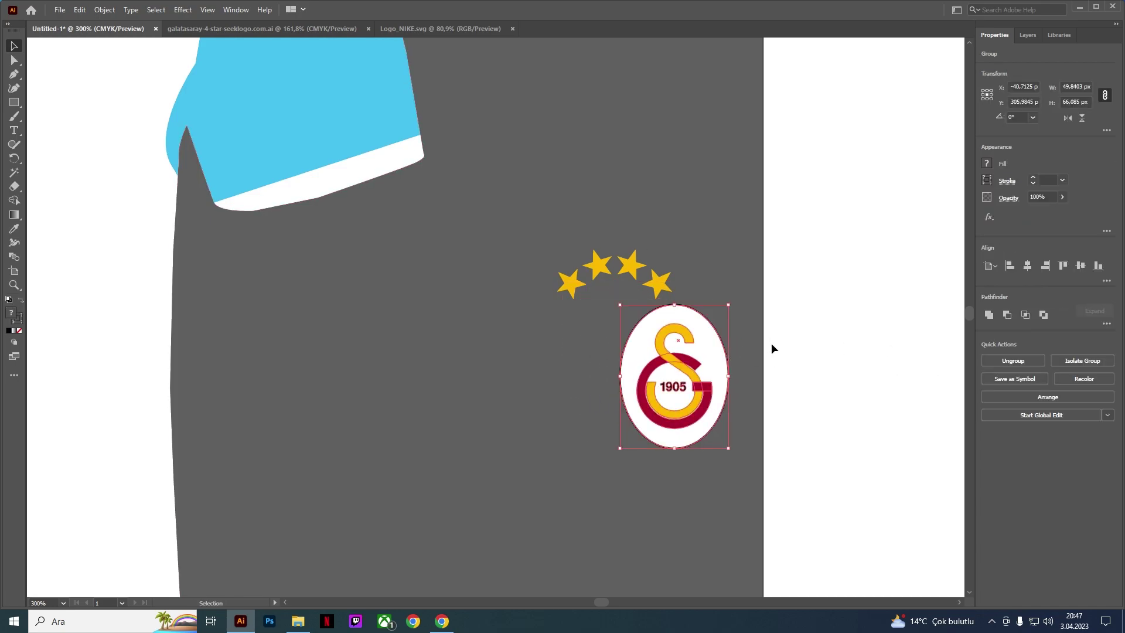
pyautogui.hotkey('ctrl', 'z')
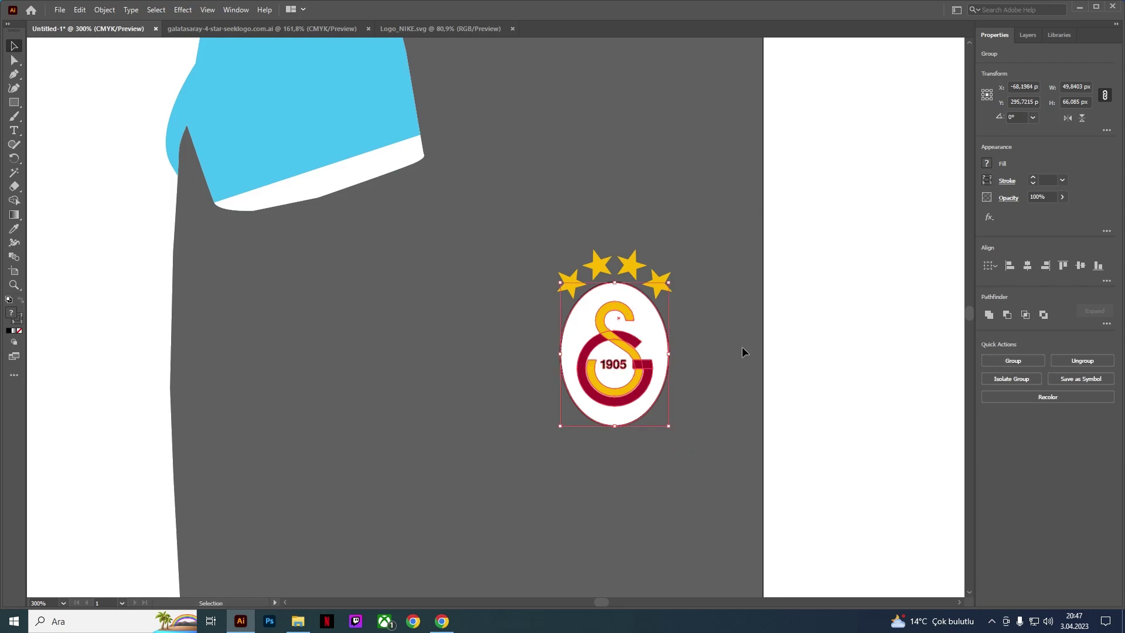
pyautogui.hotkey('ctrl', 'z')
pyautogui.moveTo(666, 330)
pyautogui.mouseDown()
pyautogui.moveTo(851, 346)
pyautogui.moveTo(460, 368)
pyautogui.mouseUp()
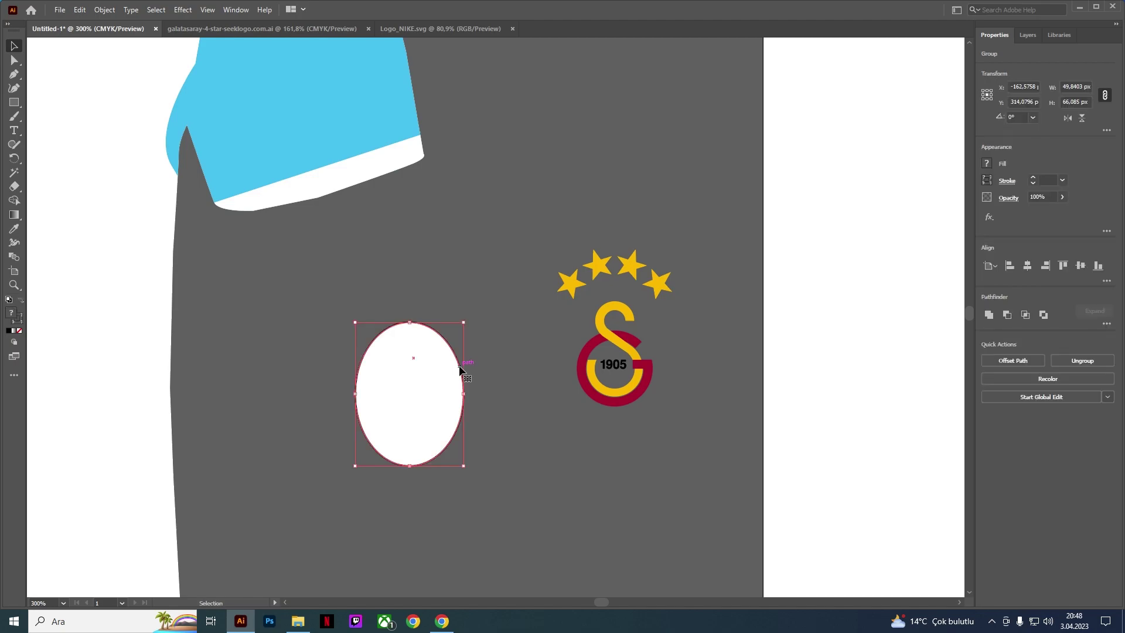
pyautogui.press('Delete')
pyautogui.scroll(-3, 433, 374)
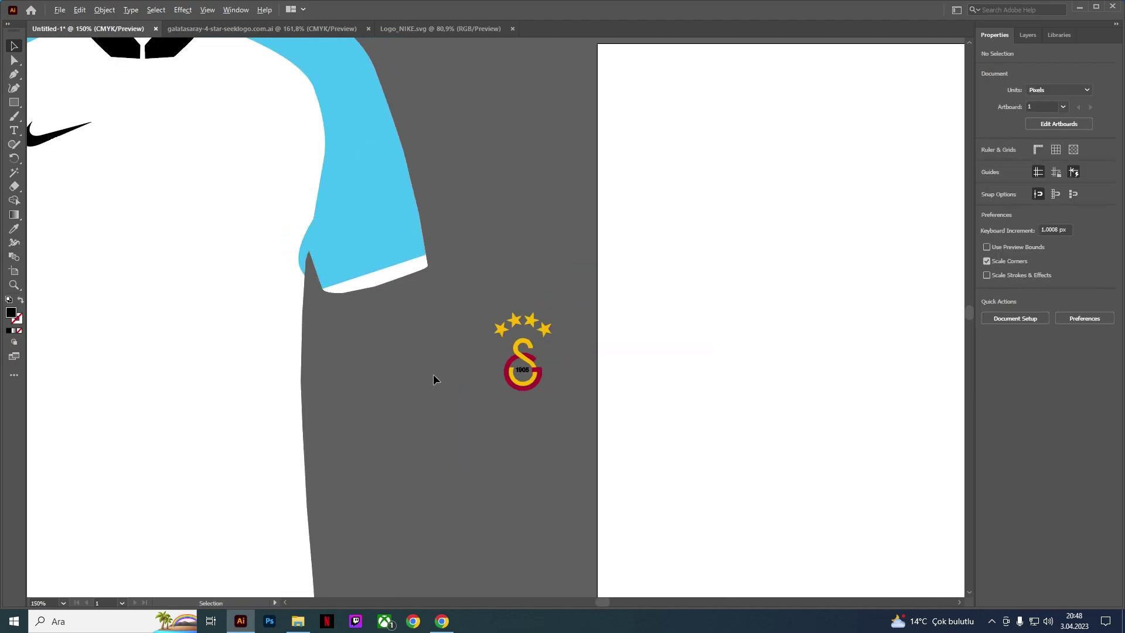
# Step: Fill the crest solid black and place it on the shirt's chest
pyautogui.moveTo(459, 393); pyautogui.dragTo(487, 366)
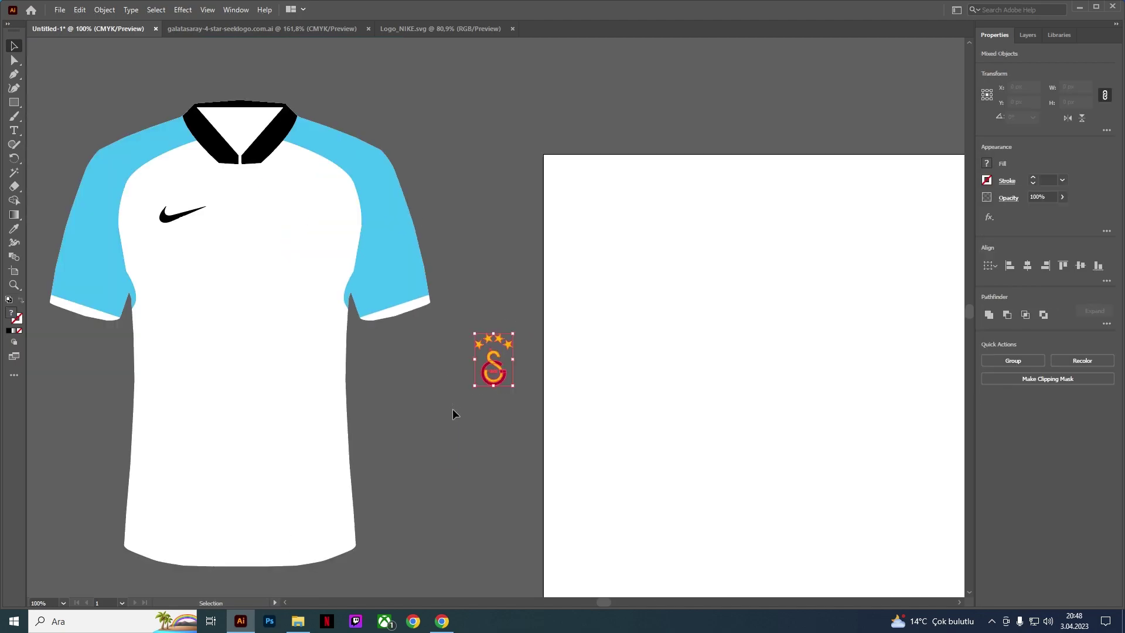
pyautogui.click(987, 164)
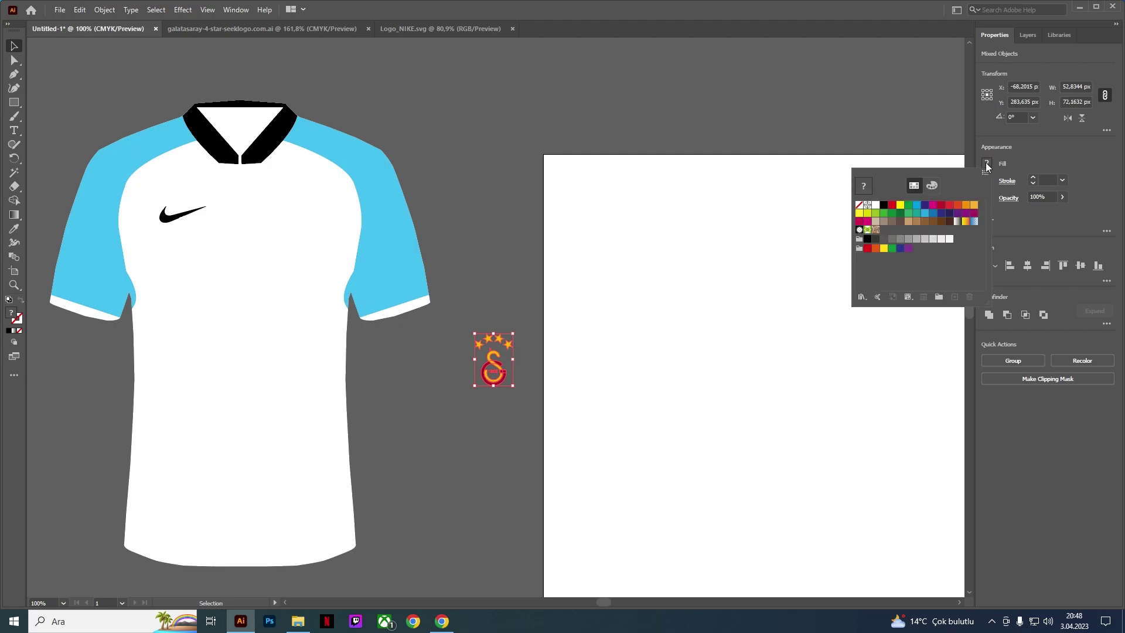
pyautogui.click(883, 204)
pyautogui.click(508, 420)
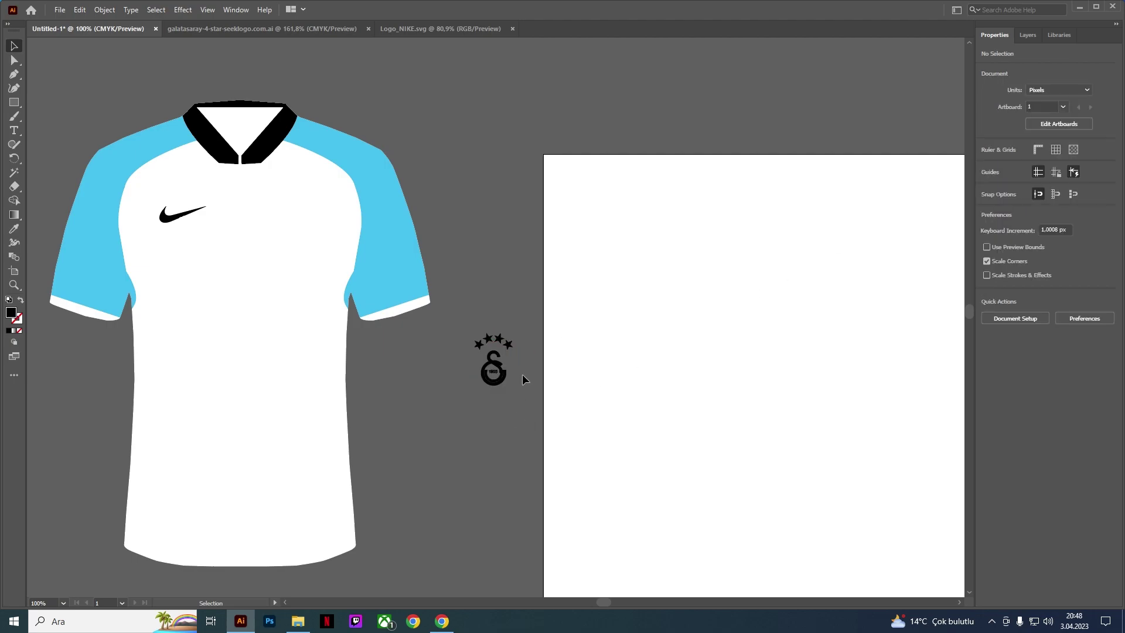
pyautogui.moveTo(511, 347)
pyautogui.mouseDown()
pyautogui.moveTo(484, 386)
pyautogui.moveTo(309, 235)
pyautogui.mouseUp()
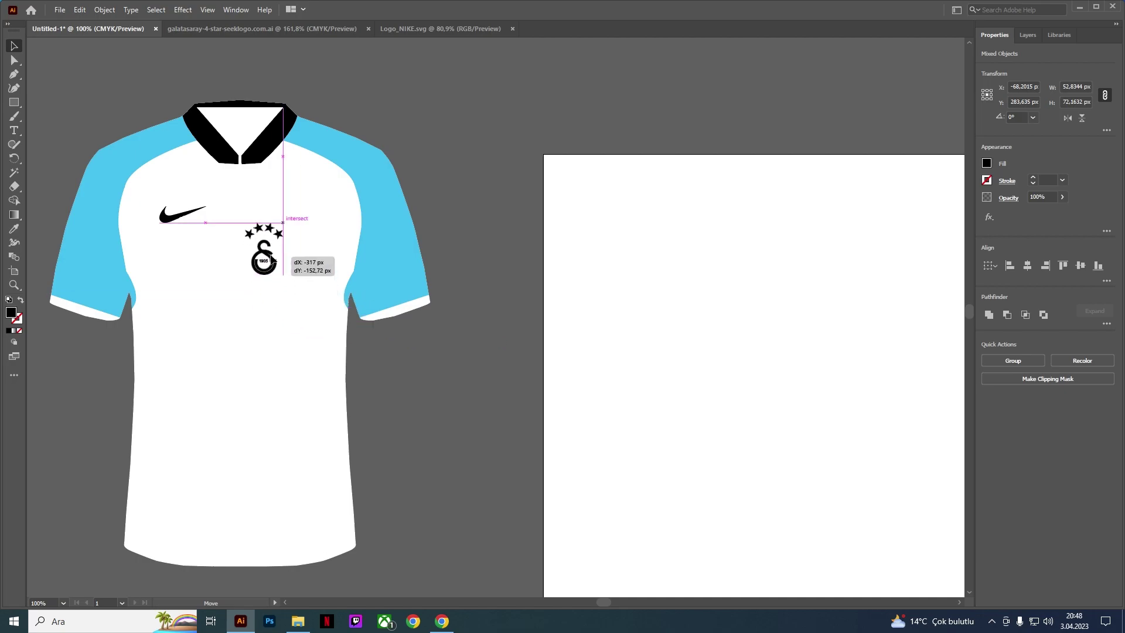
pyautogui.click(497, 344)
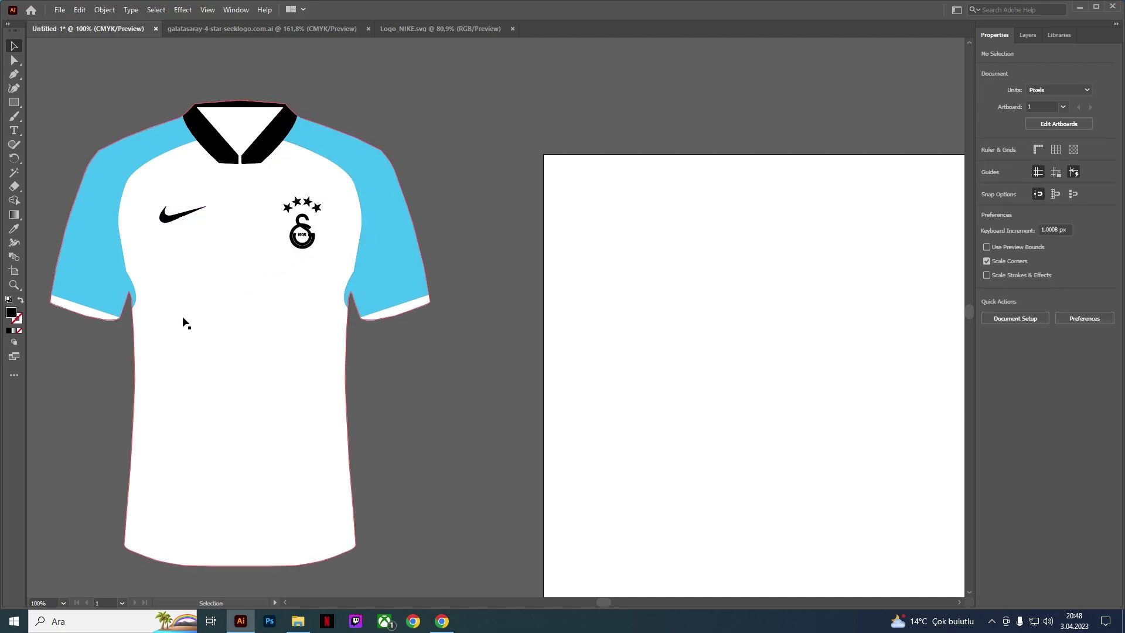
# Step: Reposition the black crest on the chest with the whole shirt in view
pyautogui.scroll(1, 208, 318)
pyautogui.scroll(-1, 208, 318)
pyautogui.moveTo(465, 171); pyautogui.dragTo(595, 195)
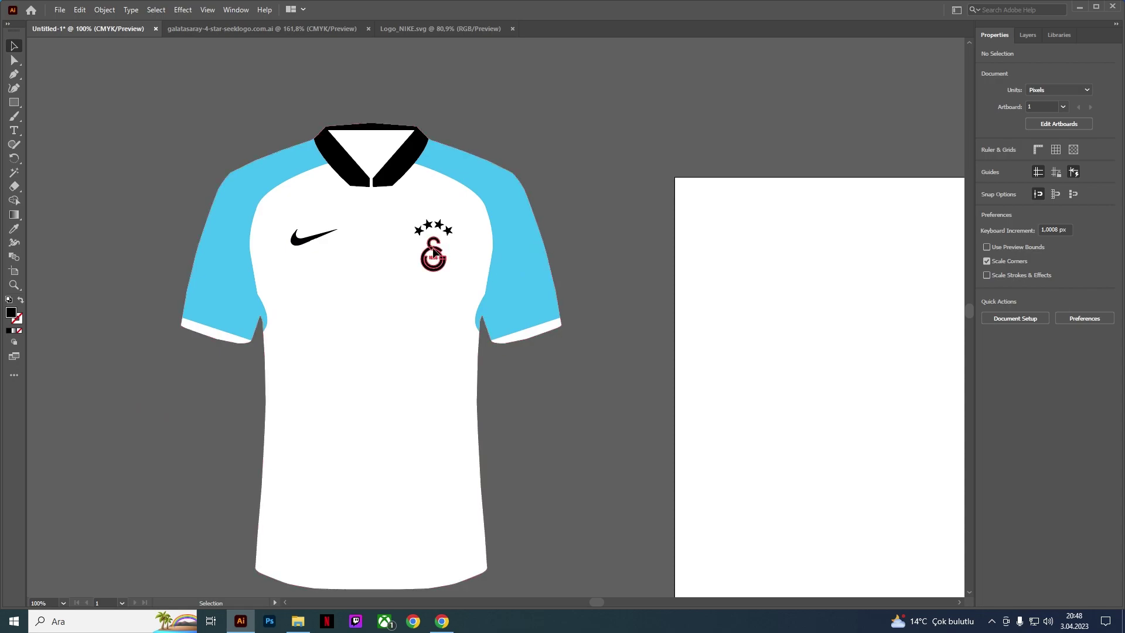
pyautogui.moveTo(432, 262); pyautogui.dragTo(633, 395)
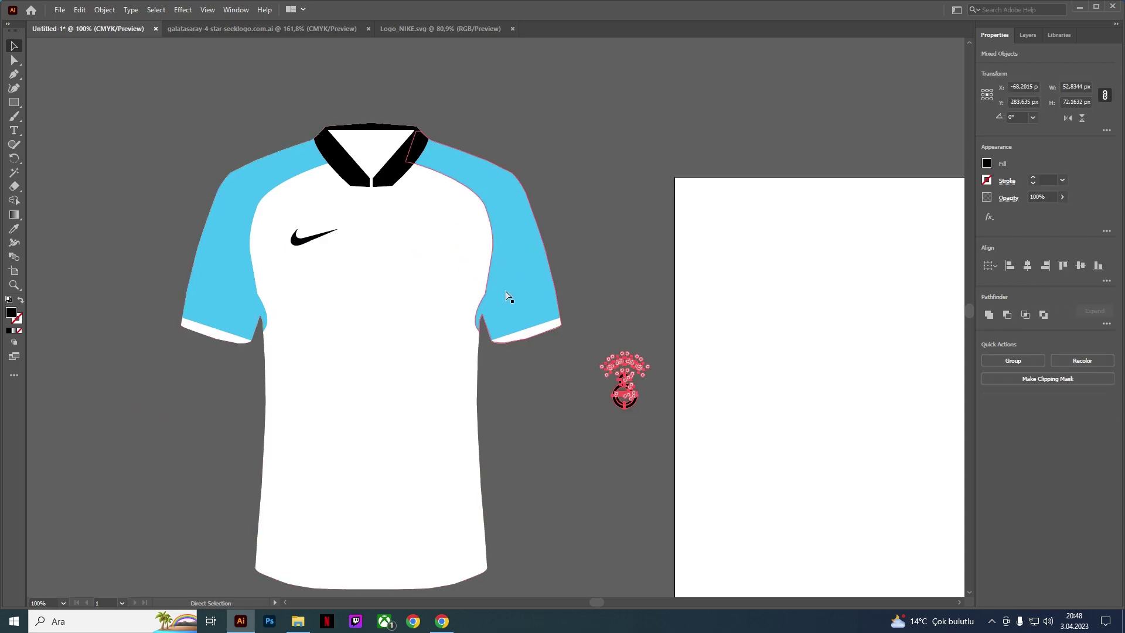
pyautogui.click(650, 353)
pyautogui.moveTo(650, 353); pyautogui.dragTo(590, 452)
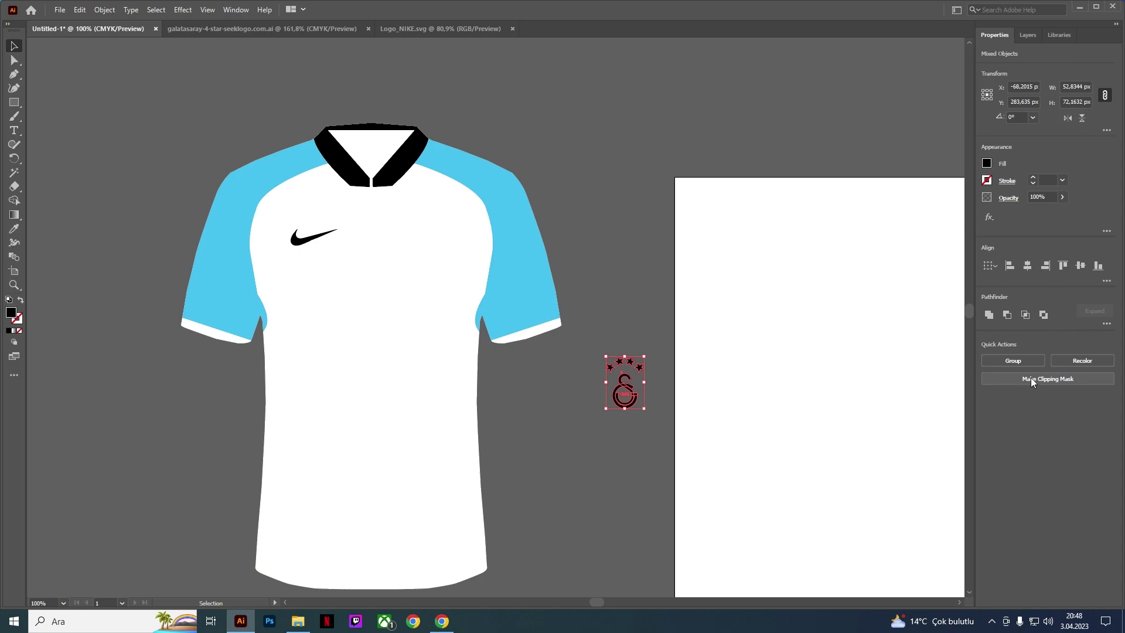
pyautogui.click(638, 459)
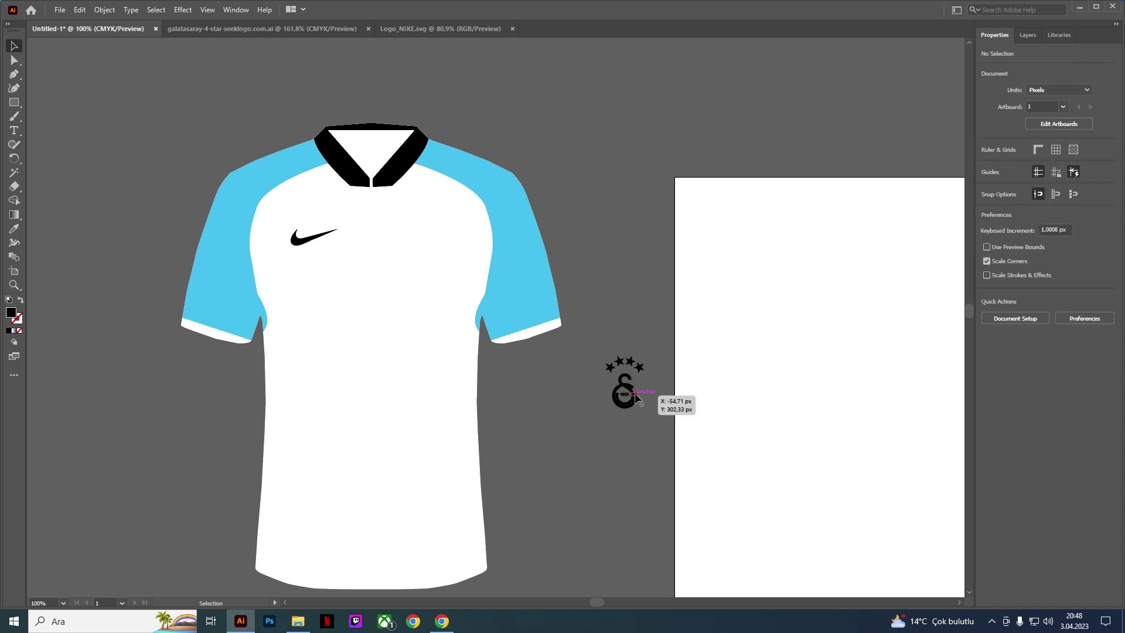
pyautogui.moveTo(637, 398); pyautogui.dragTo(446, 251)
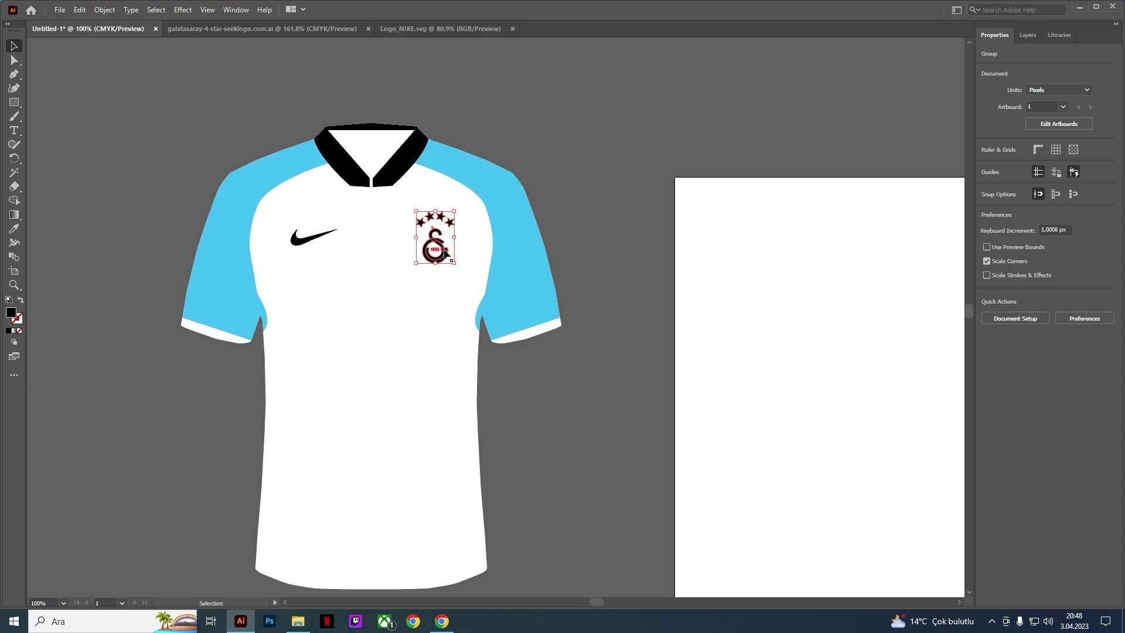
pyautogui.click(609, 231)
pyautogui.scroll(-2, 554, 348)
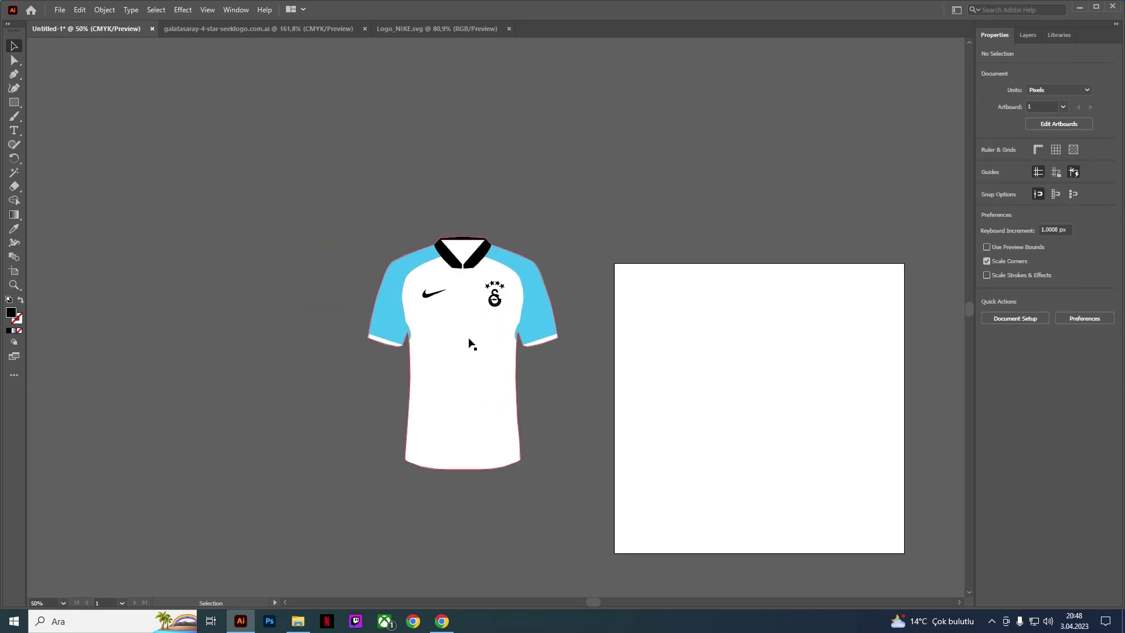
# Step: Close the Logo_NIKE and Galatasaray logo documents
pyautogui.click(478, 28)
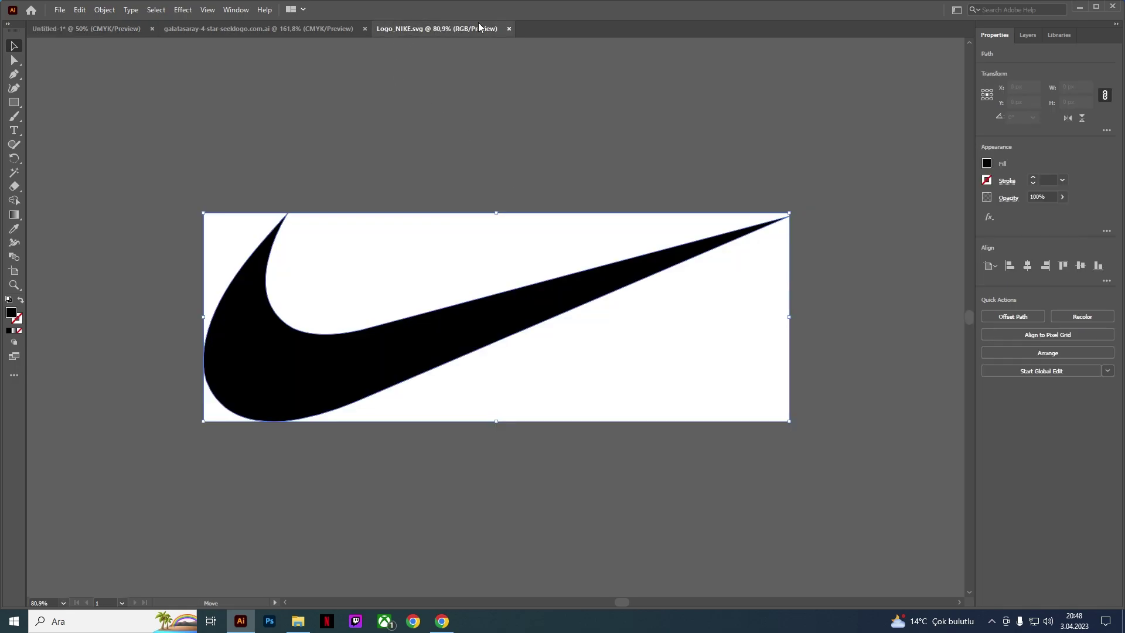
pyautogui.click(509, 28)
pyautogui.click(349, 28)
pyautogui.click(365, 28)
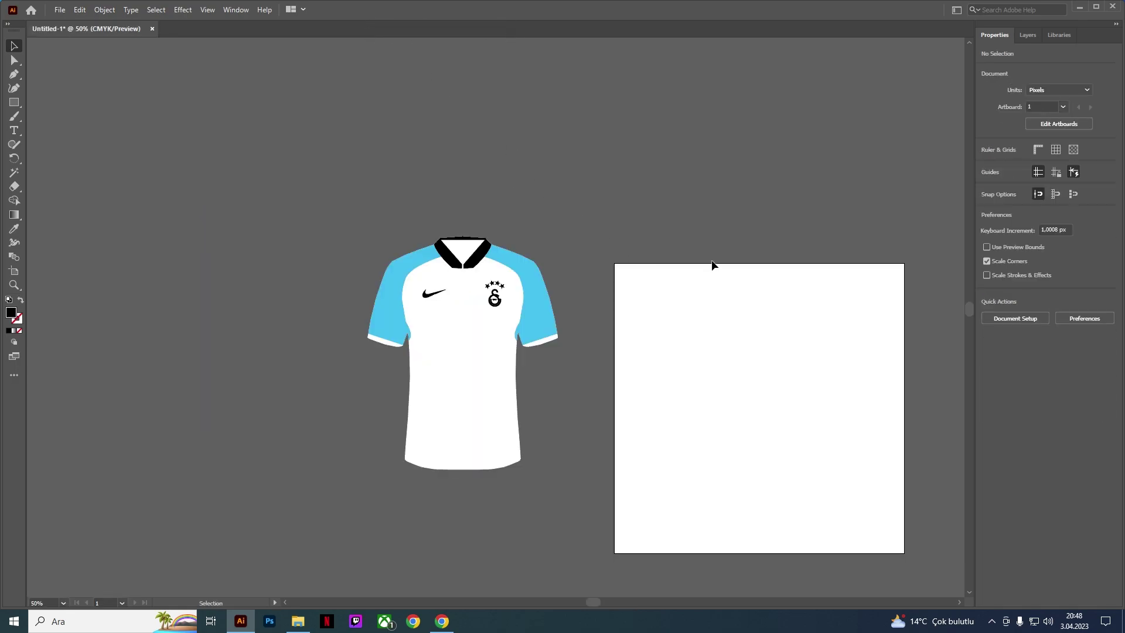
# Step: Delete both downloaded logo files and open forma template from the desktop
pyautogui.click(1079, 7)
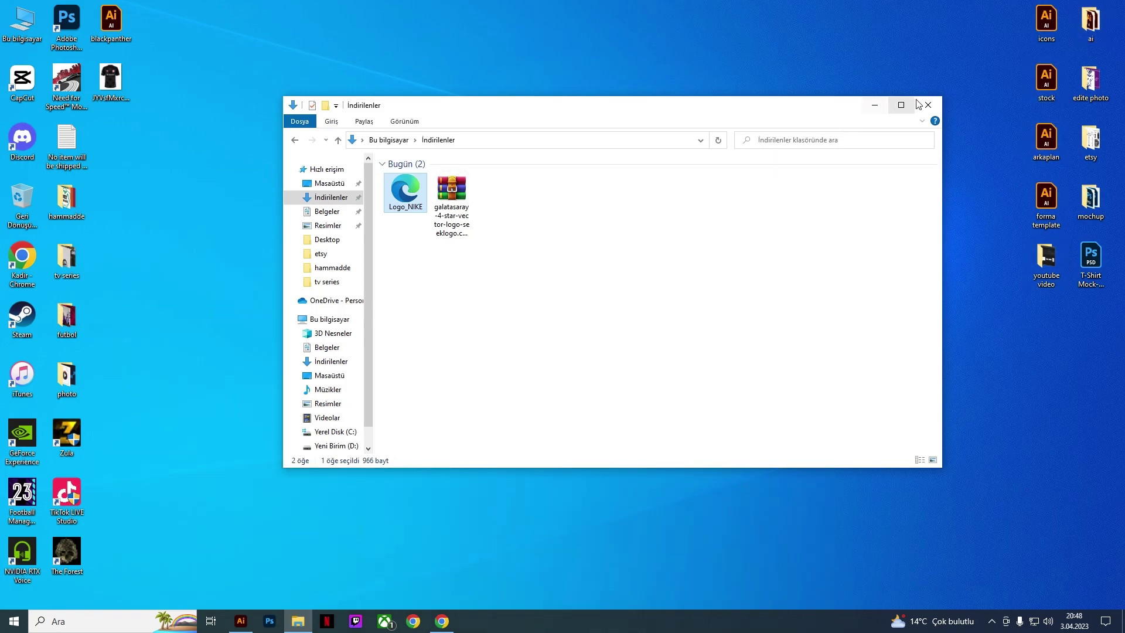
pyautogui.moveTo(536, 240); pyautogui.dragTo(413, 184)
pyautogui.rightClick(413, 184)
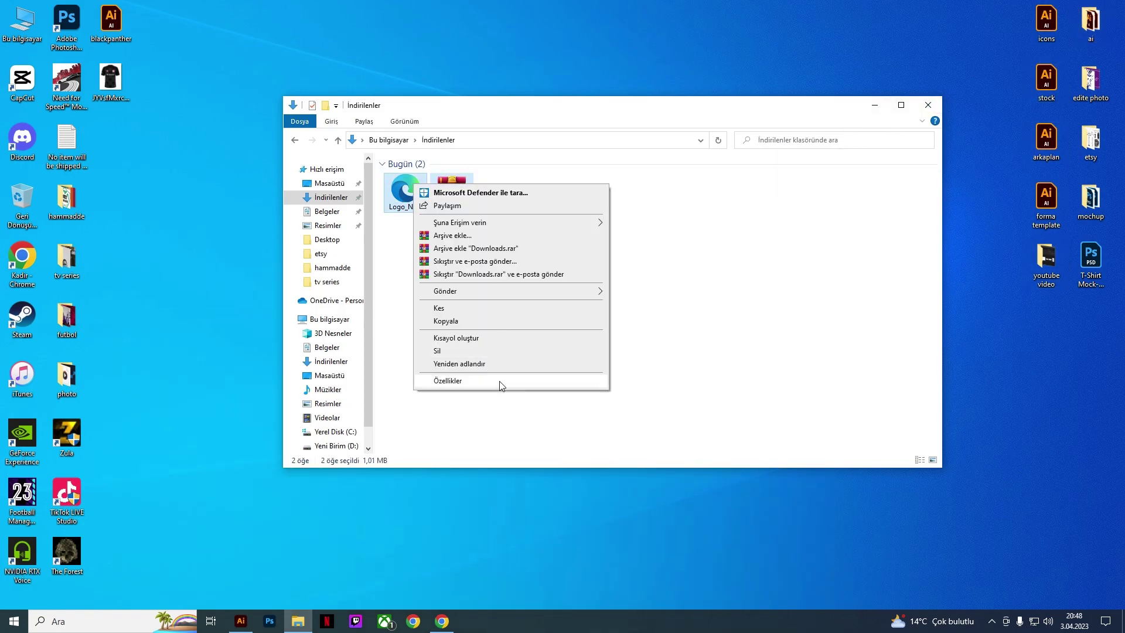
pyautogui.click(479, 351)
pyautogui.click(933, 106)
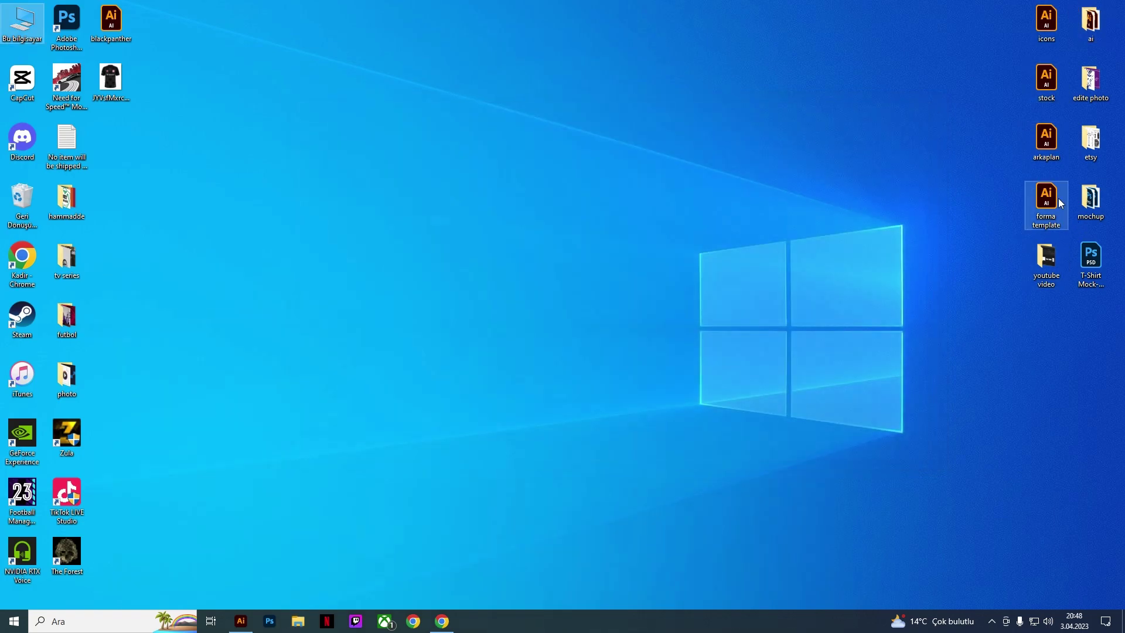
pyautogui.doubleClick(1055, 211)
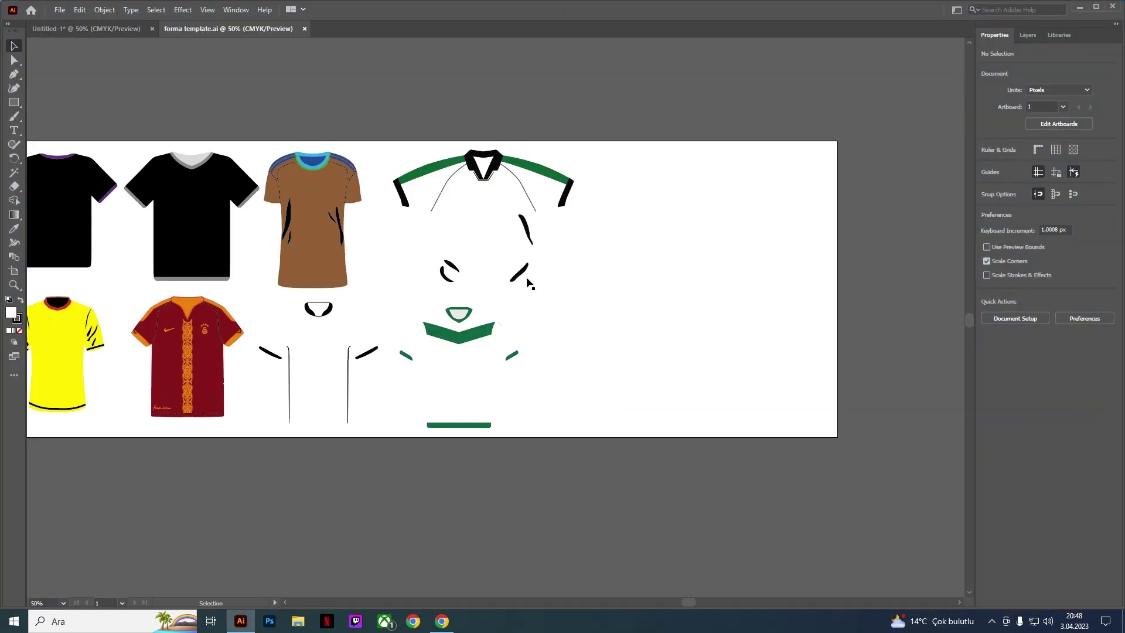
# Step: Copy the red jersey from forma template into Untitled-1, above the white jersey
pyautogui.moveTo(208, 370); pyautogui.dragTo(476, 134)
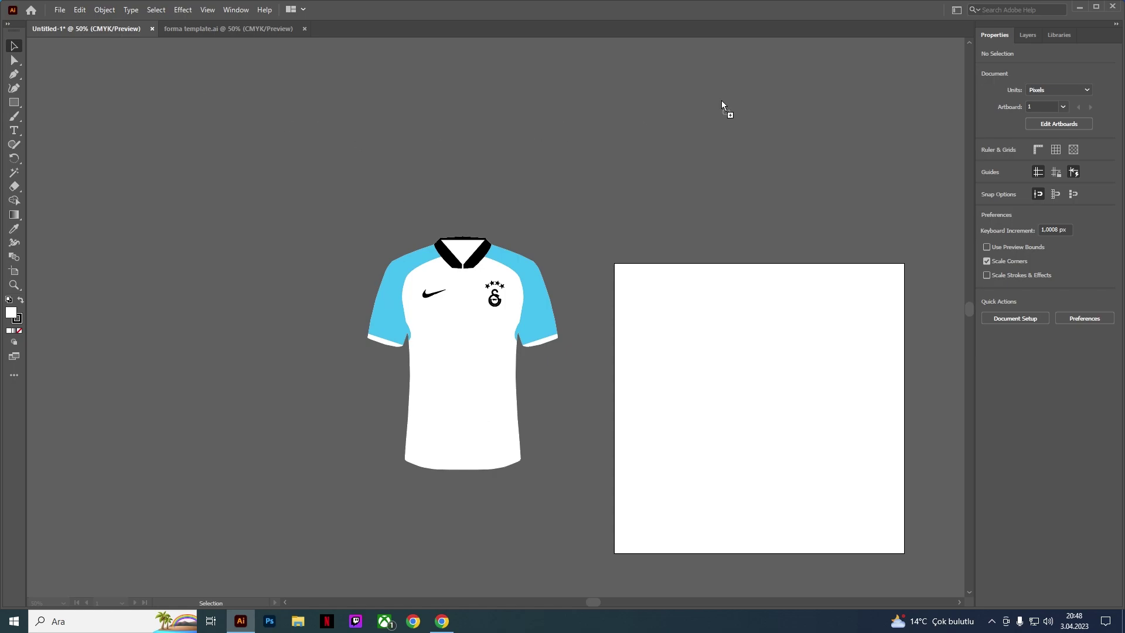
pyautogui.moveTo(722, 100); pyautogui.dragTo(727, 140)
pyautogui.click(730, 199)
pyautogui.click(578, 201)
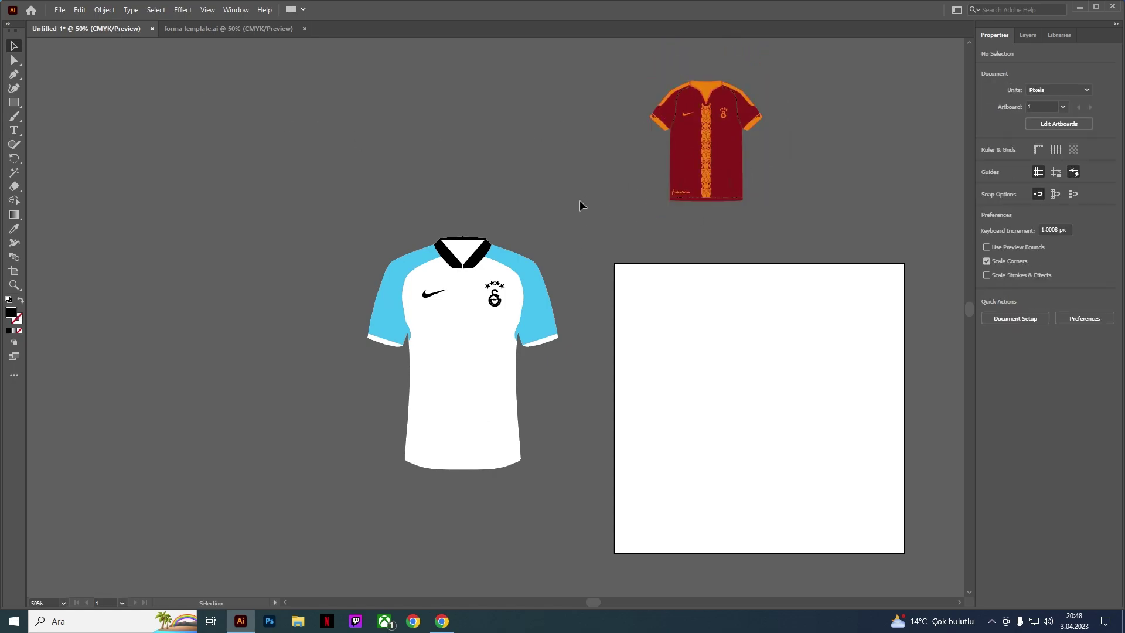
pyautogui.click(496, 379)
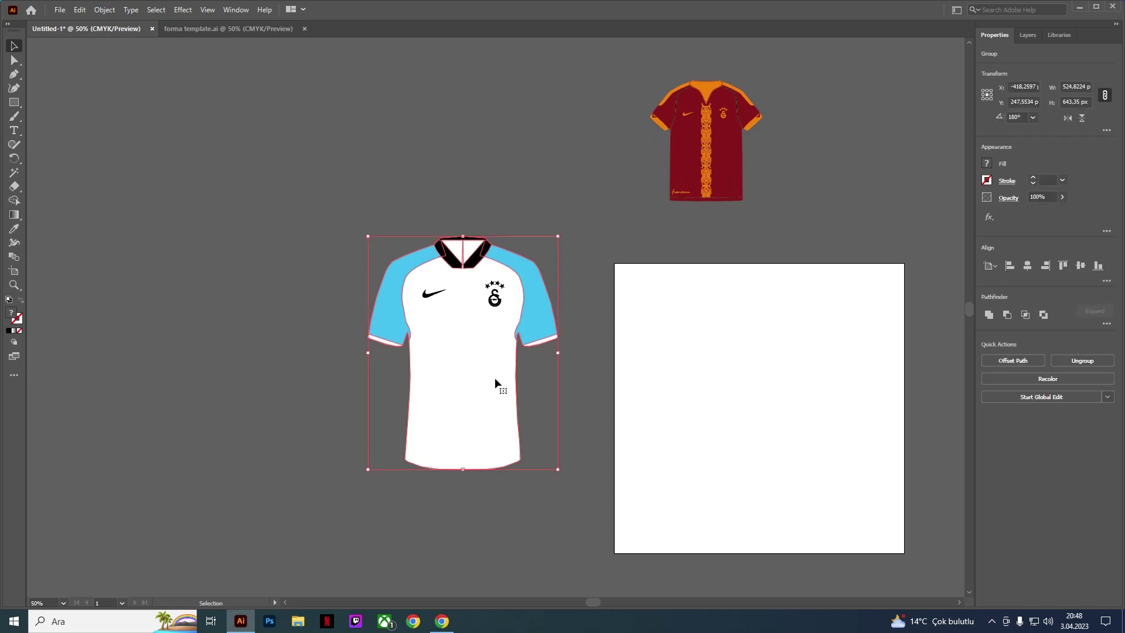
pyautogui.click(1064, 359)
# Step: Test-drag the ungrouped jersey body to confirm it's separate, then undo the move
pyautogui.click(674, 367)
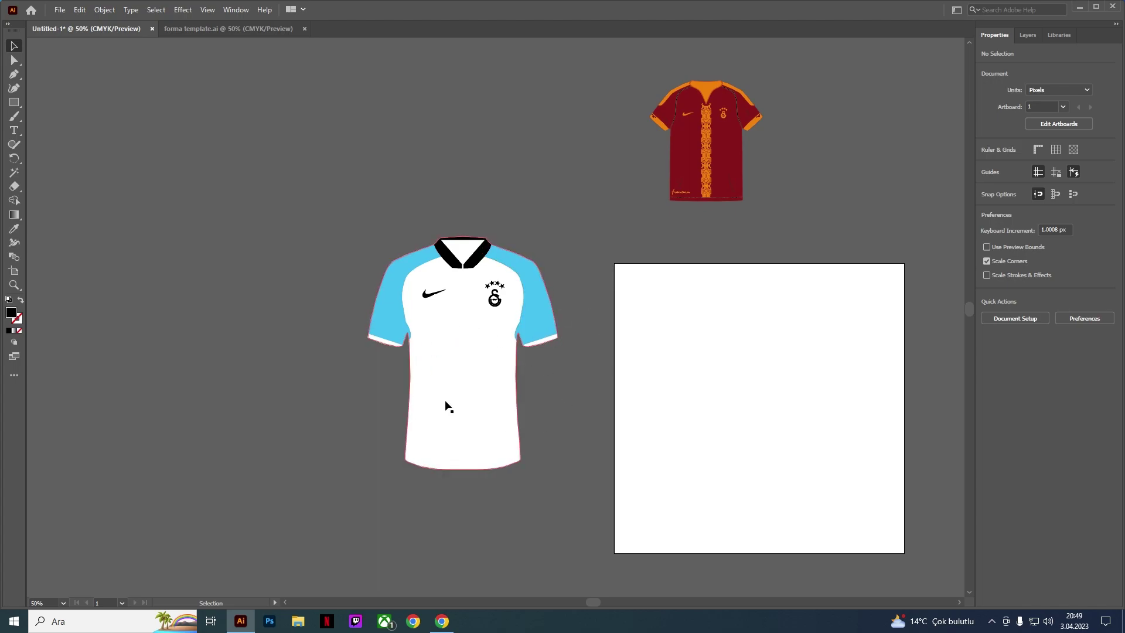
pyautogui.moveTo(469, 371)
pyautogui.mouseDown()
pyautogui.moveTo(434, 380)
pyautogui.moveTo(254, 345)
pyautogui.moveTo(269, 347)
pyautogui.mouseUp()
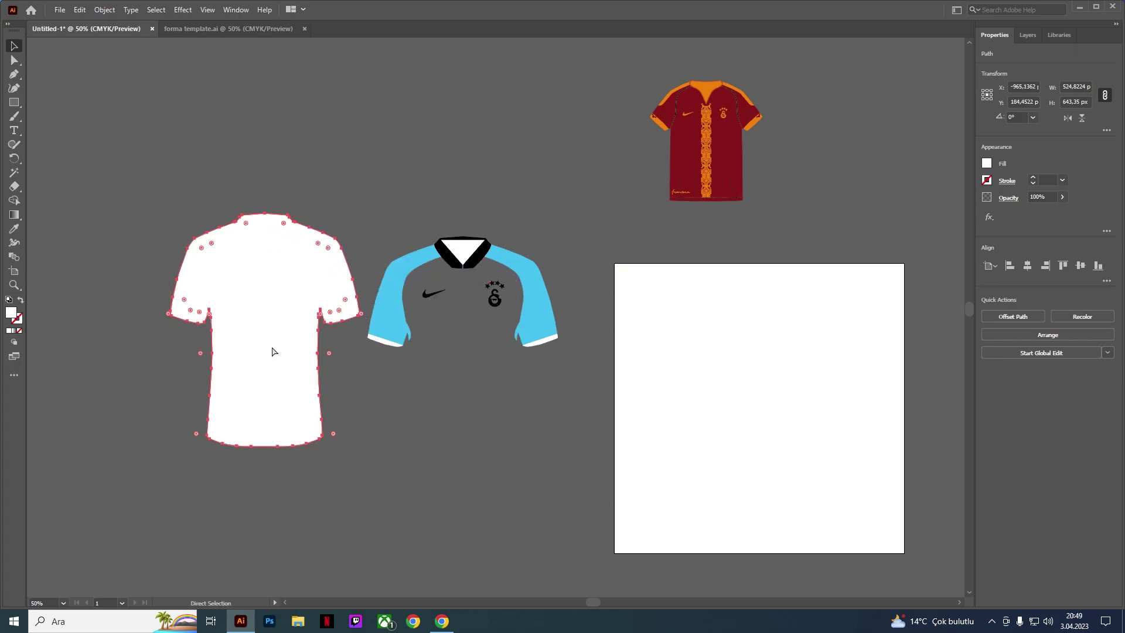
pyautogui.hotkey('ctrl', 'z')
pyautogui.click(629, 245)
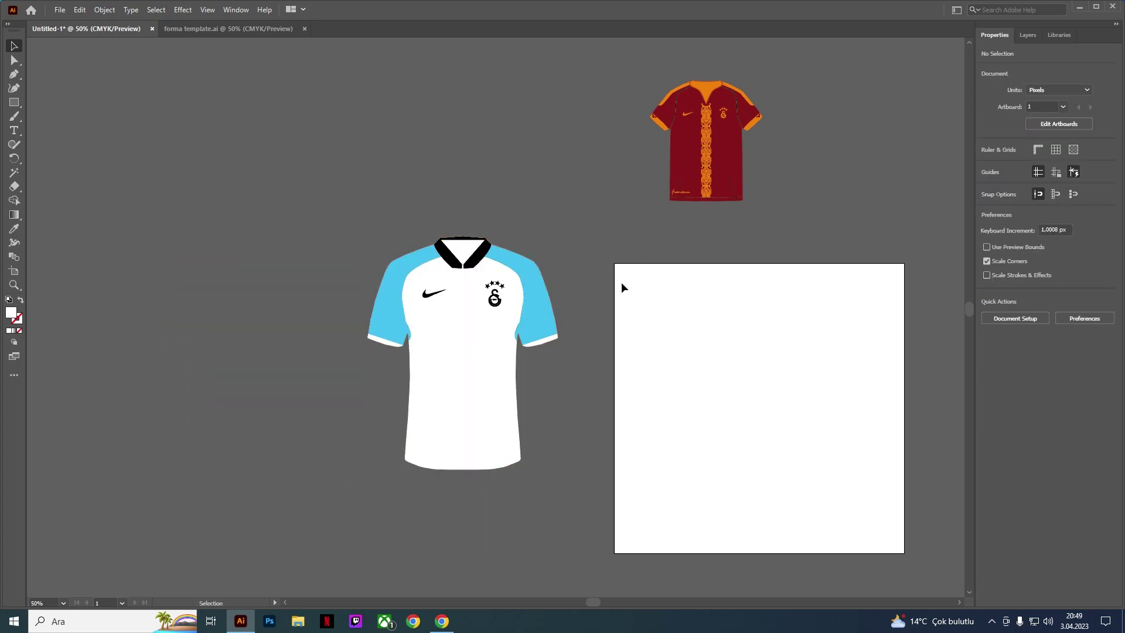
# Step: Eyedropper the reference jersey's dark red onto the selected jersey body
pyautogui.click(457, 375)
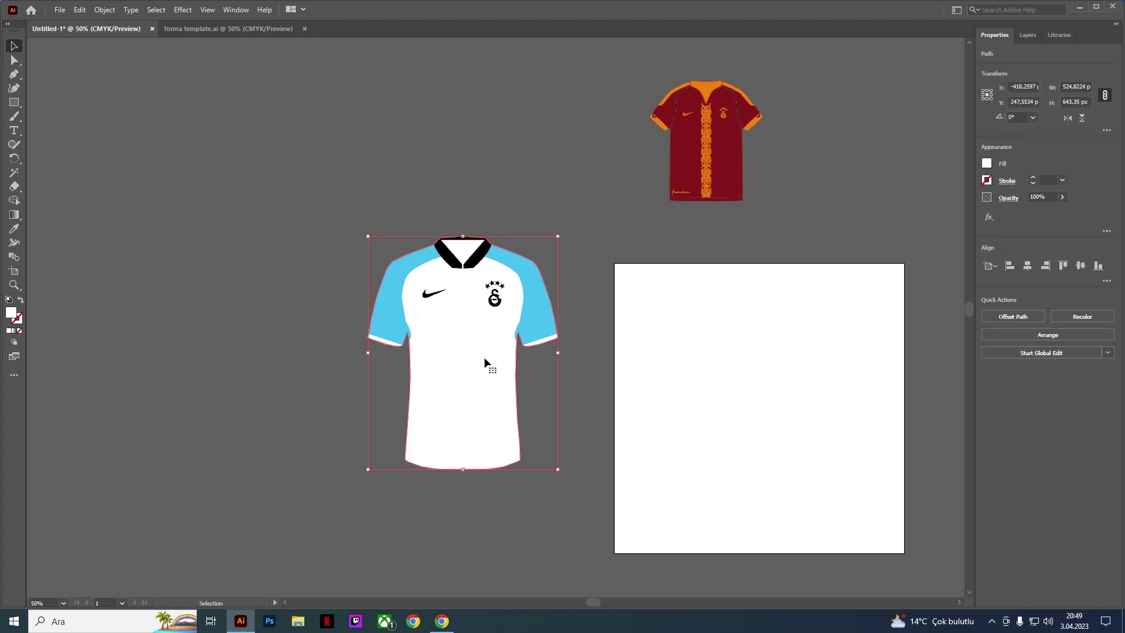
pyautogui.moveTo(13, 247); pyautogui.dragTo(16, 230)
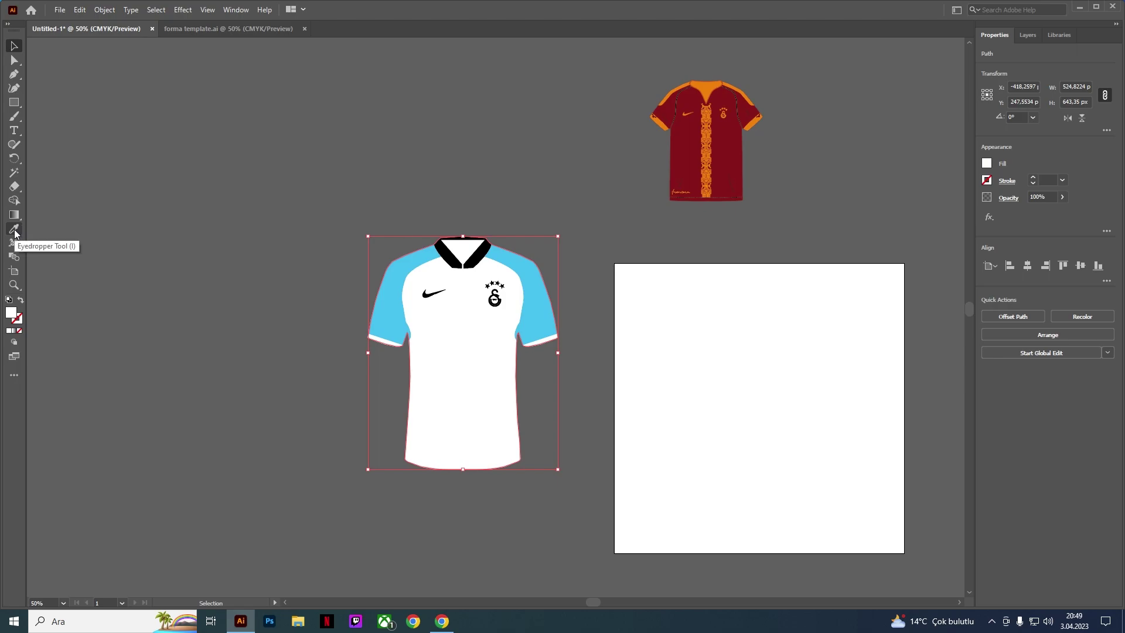
pyautogui.click(14, 232)
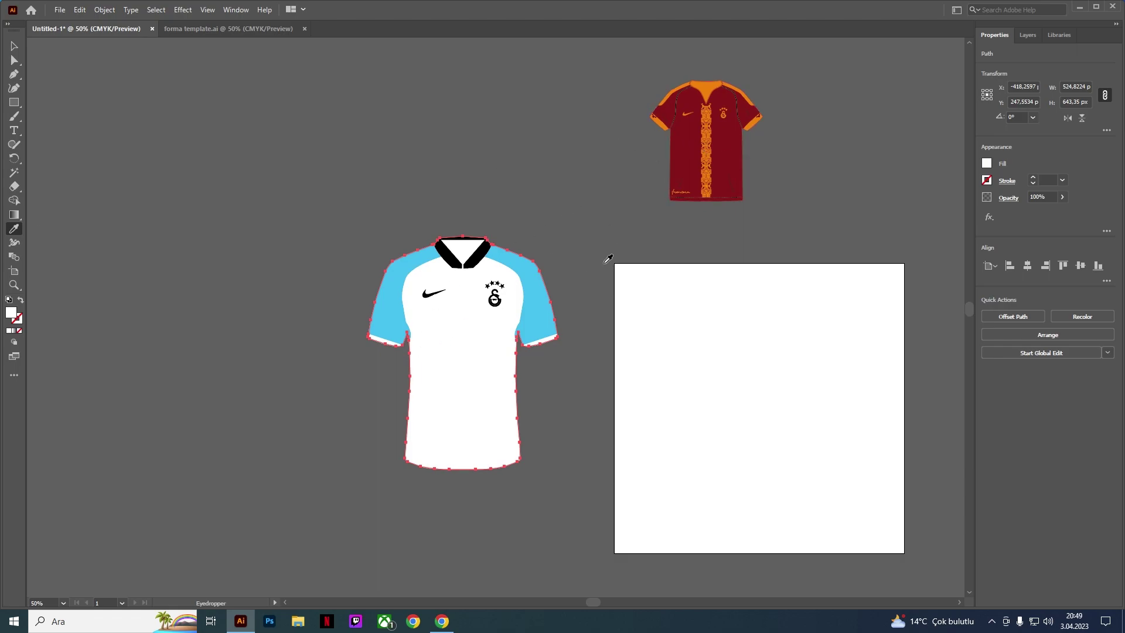
pyautogui.click(688, 143)
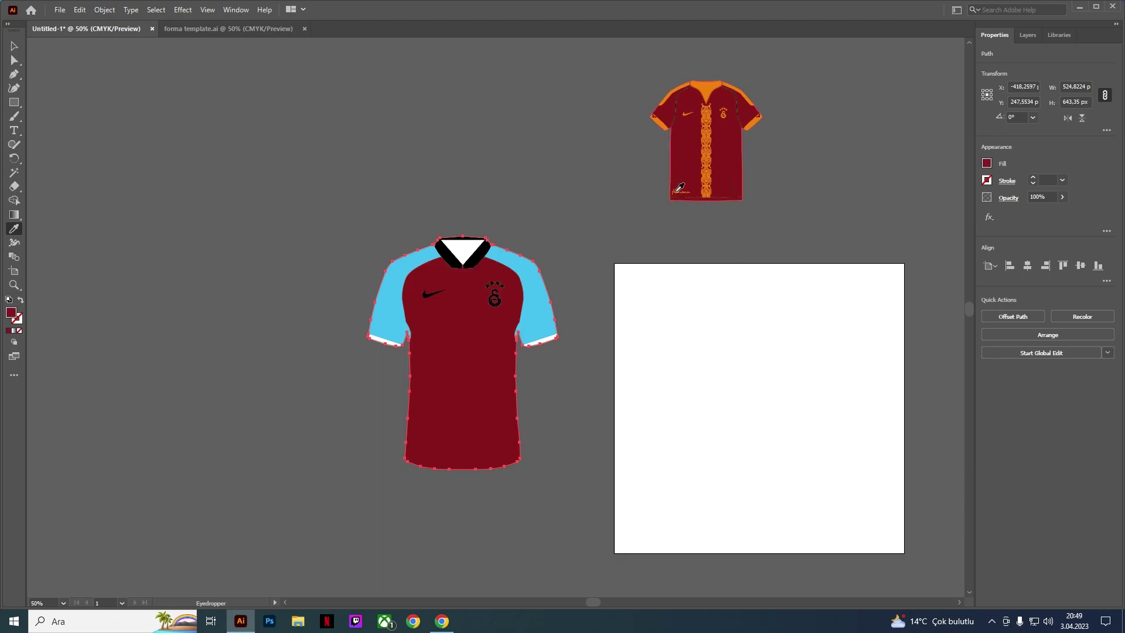
pyautogui.press('v')
pyautogui.click(301, 220)
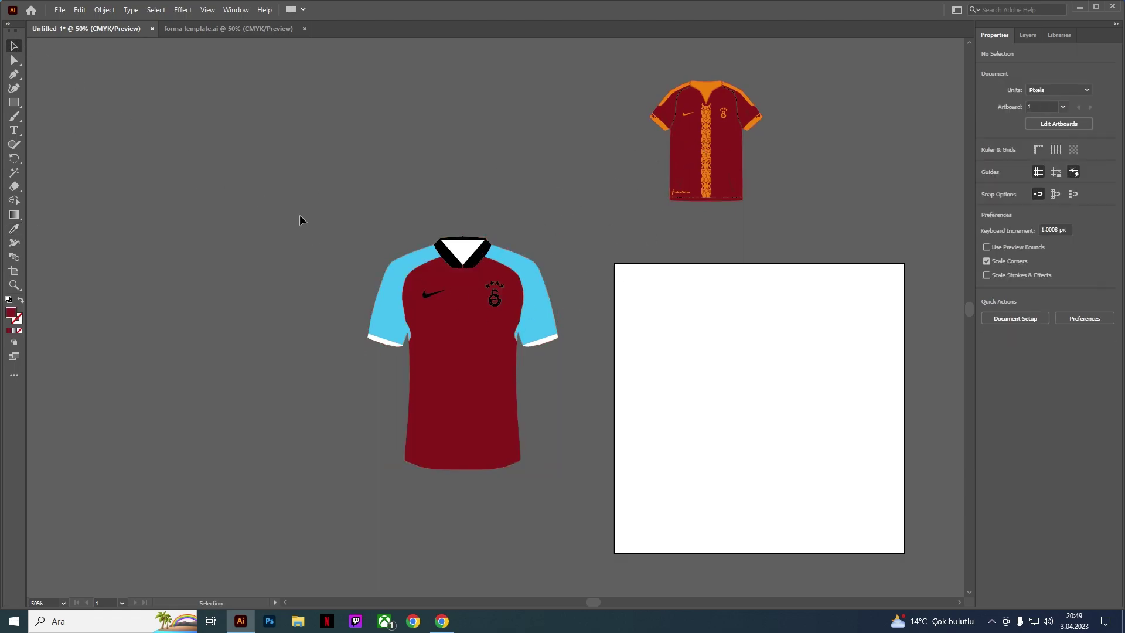
# Step: Colour both sleeves with the reference jersey's orange using the Eyedropper
pyautogui.click(388, 302)
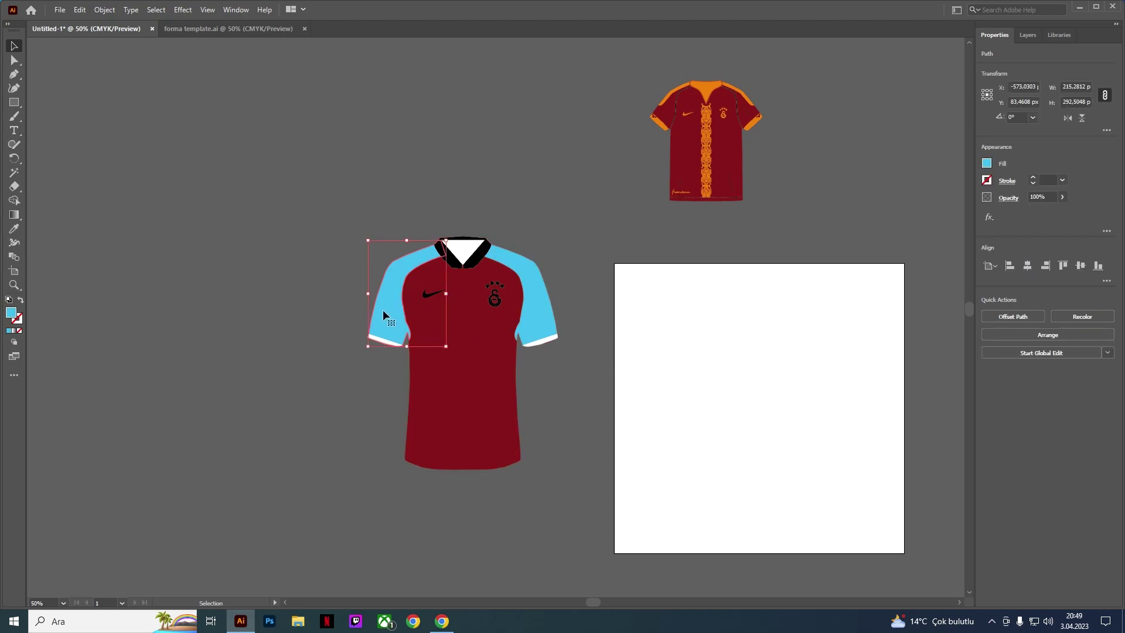
pyautogui.keyDown('shift'); pyautogui.click(545, 309); pyautogui.keyUp('shift')
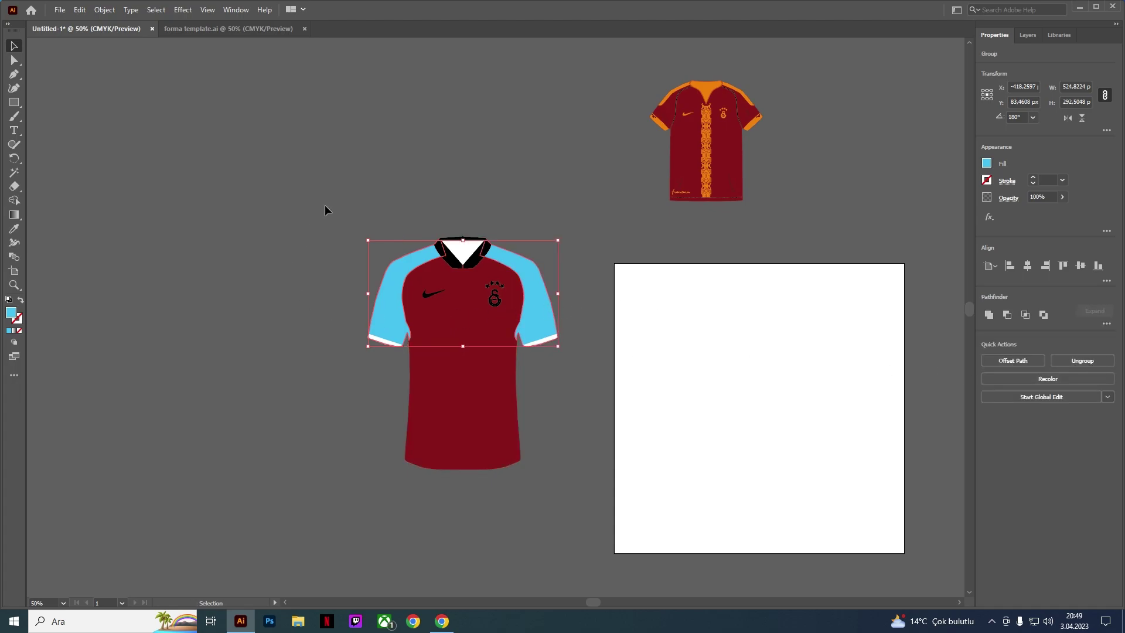
pyautogui.click(355, 283)
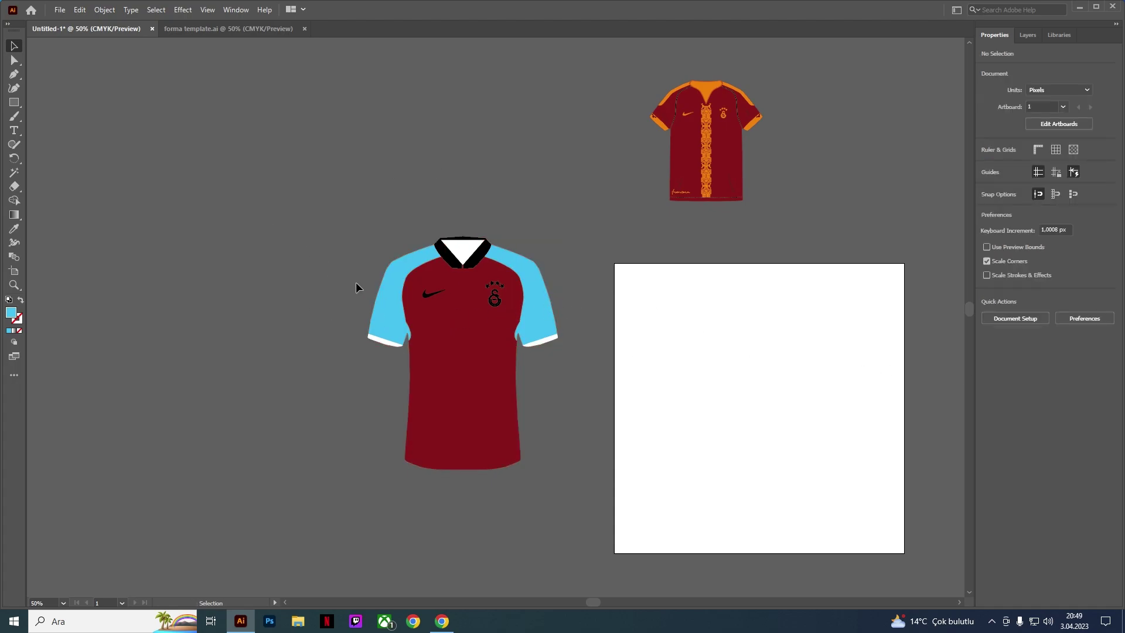
pyautogui.click(386, 289)
pyautogui.press('i')
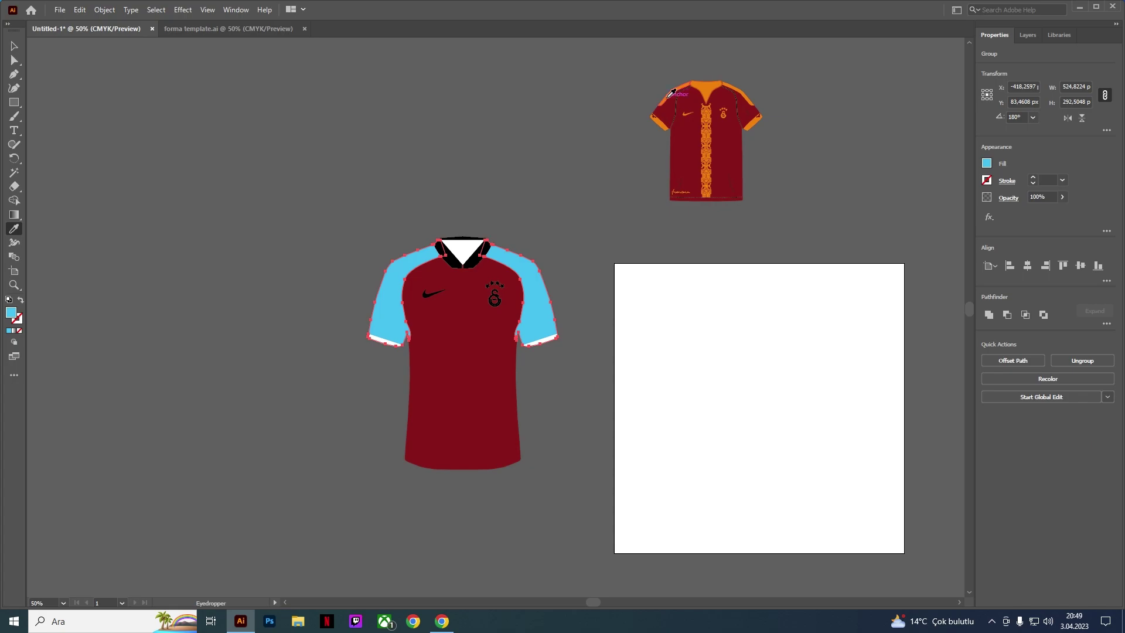
pyautogui.click(669, 95)
pyautogui.click(14, 46)
pyautogui.click(292, 213)
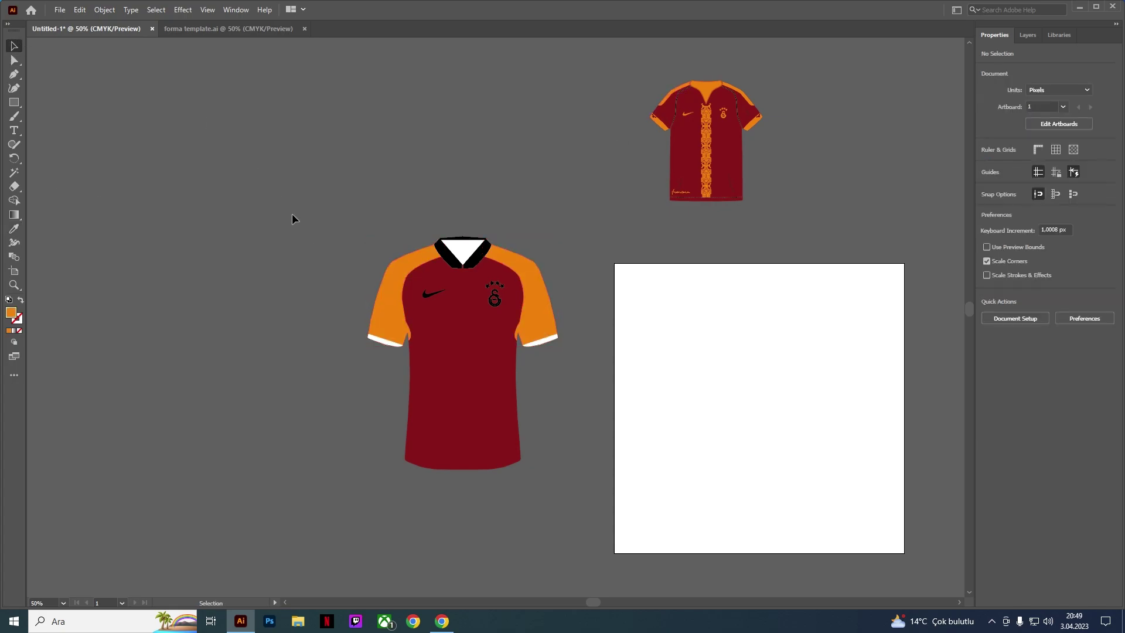
# Step: Make both sleeve cuffs black by sampling the collar colour
pyautogui.click(388, 341)
pyautogui.keyDown('shift'); pyautogui.click(548, 342); pyautogui.keyUp('shift')
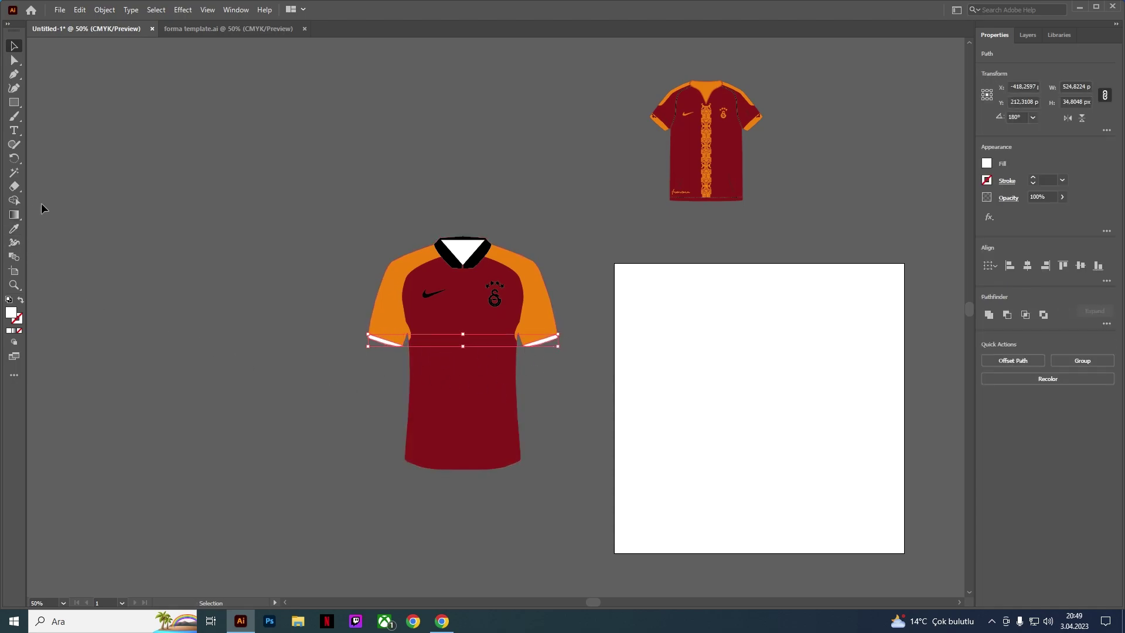
pyautogui.click(18, 230)
pyautogui.click(450, 252)
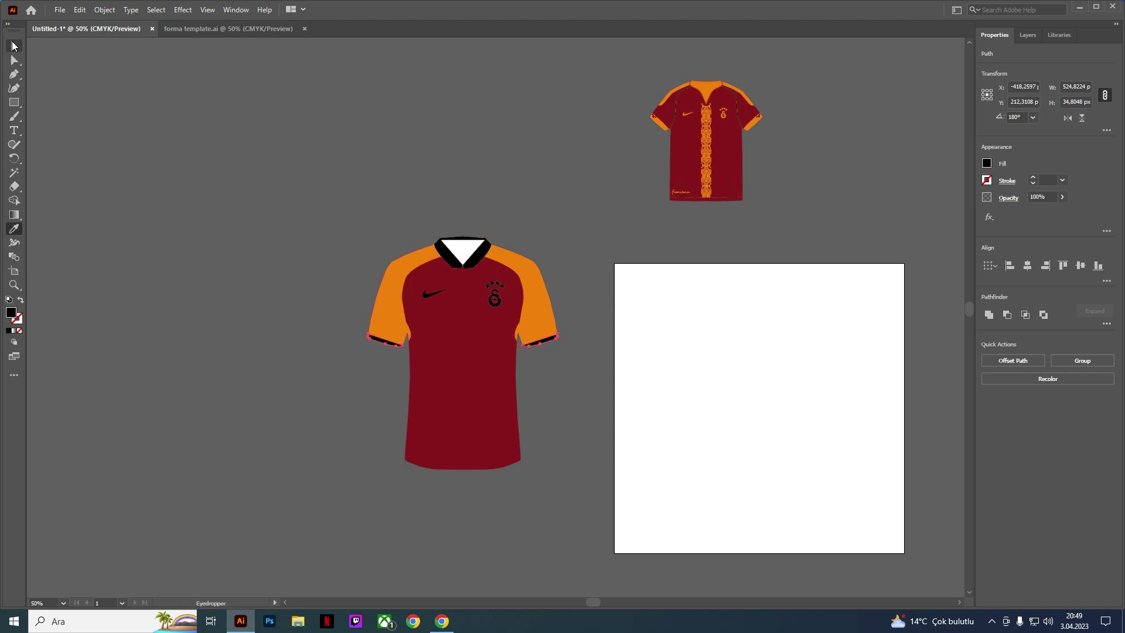
pyautogui.click(14, 47)
pyautogui.click(163, 223)
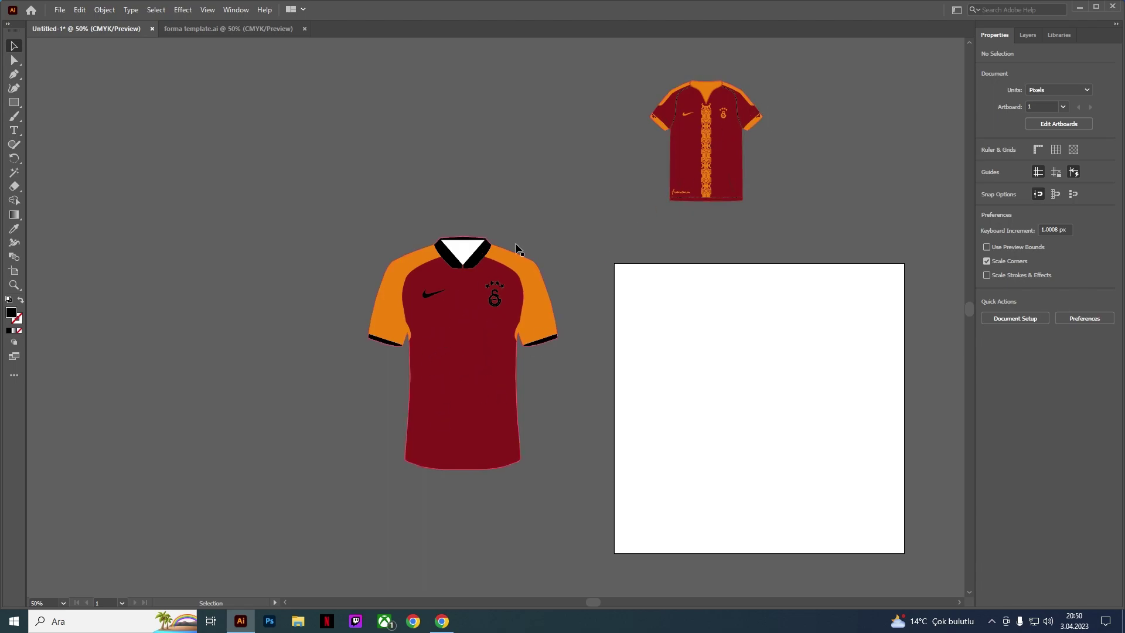
# Step: Check the Galatasaray kit archive page in Chrome, then return to Illustrator
pyautogui.click(437, 626)
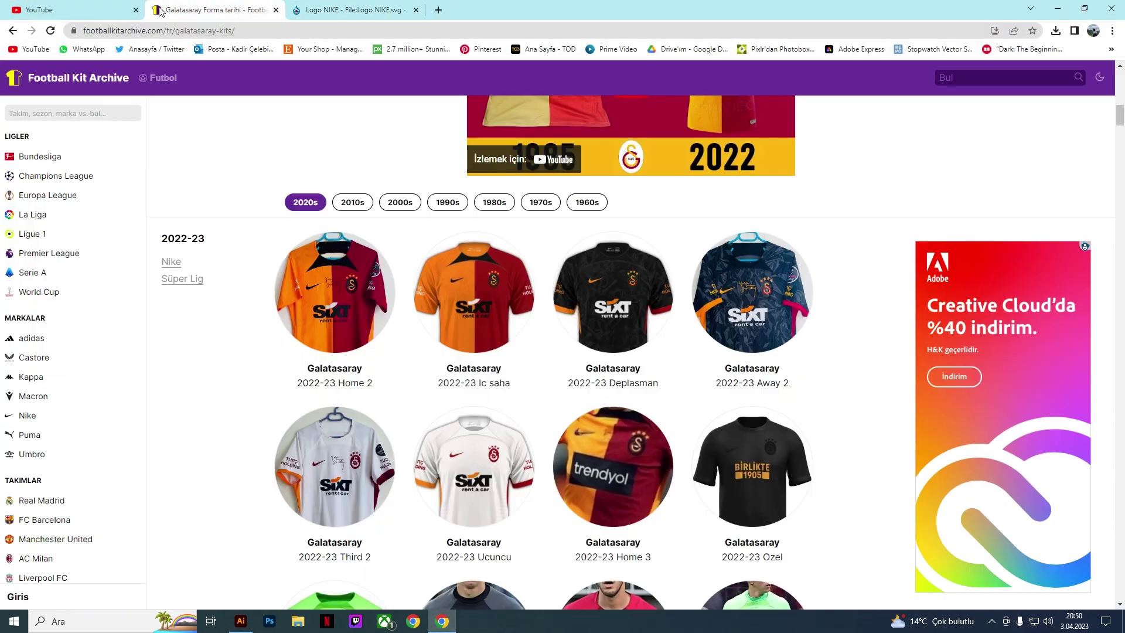
pyautogui.click(216, 10)
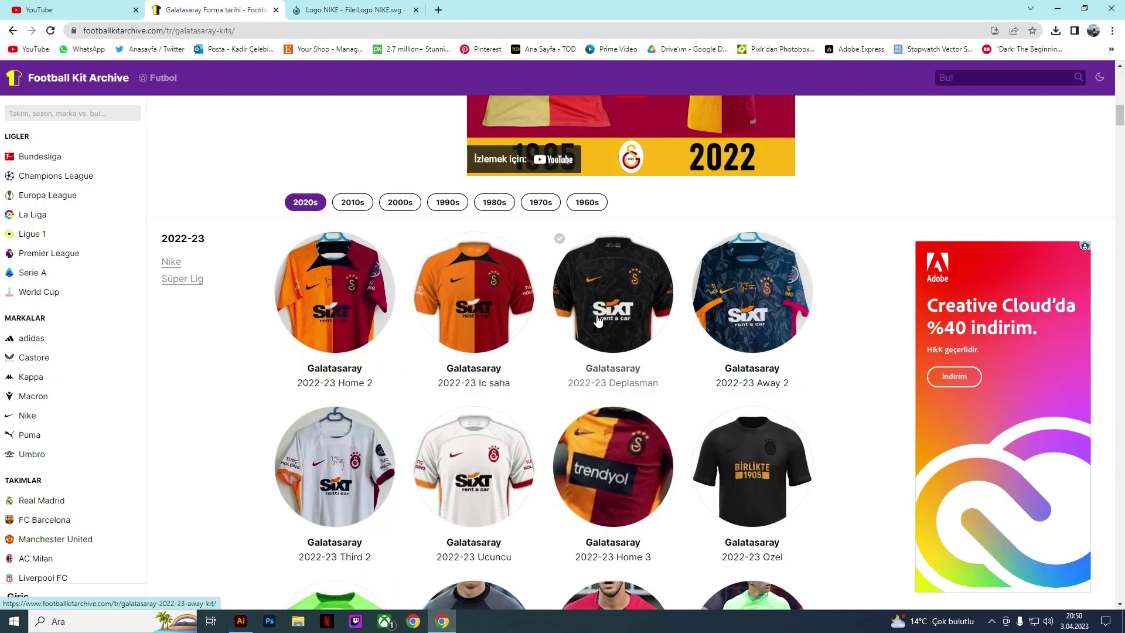
pyautogui.click(1057, 9)
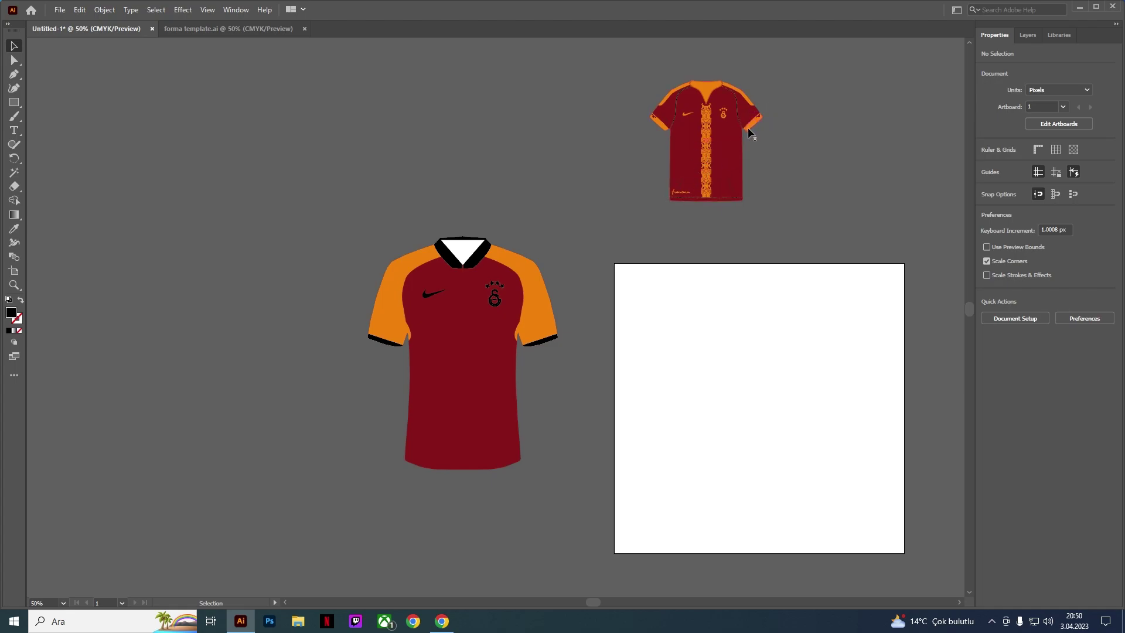
# Step: Scale up the patterned reference jersey and place it left of the mockup, then return to Chrome
pyautogui.moveTo(719, 151); pyautogui.dragTo(211, 363)
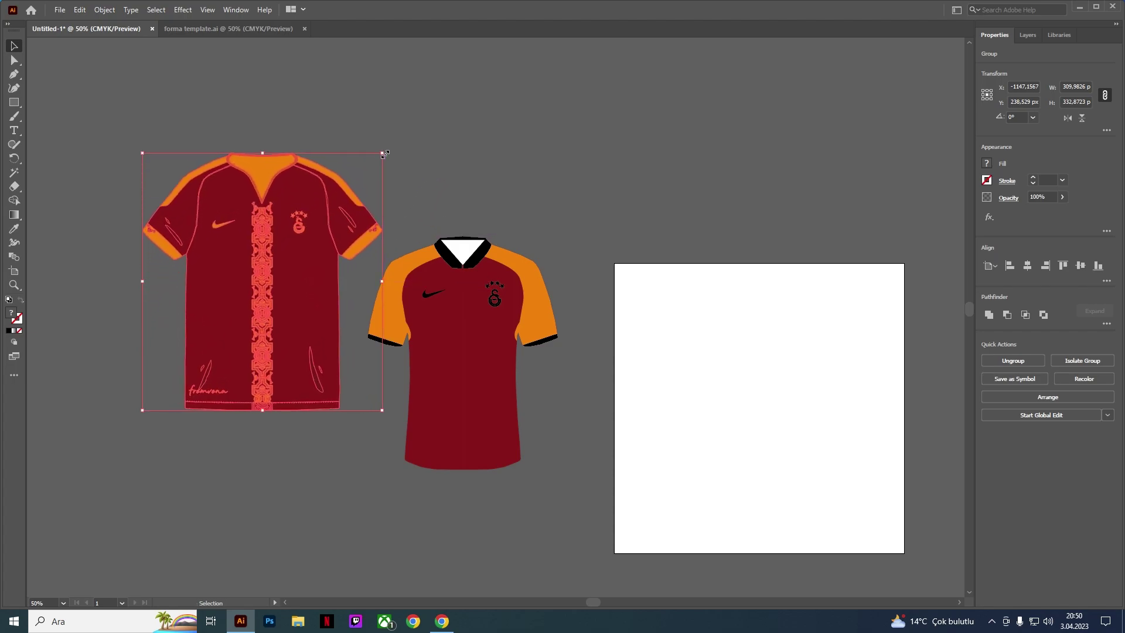
pyautogui.moveTo(257, 290); pyautogui.dragTo(382, 154)
pyautogui.click(358, 183)
pyautogui.moveTo(317, 205); pyautogui.dragTo(282, 256)
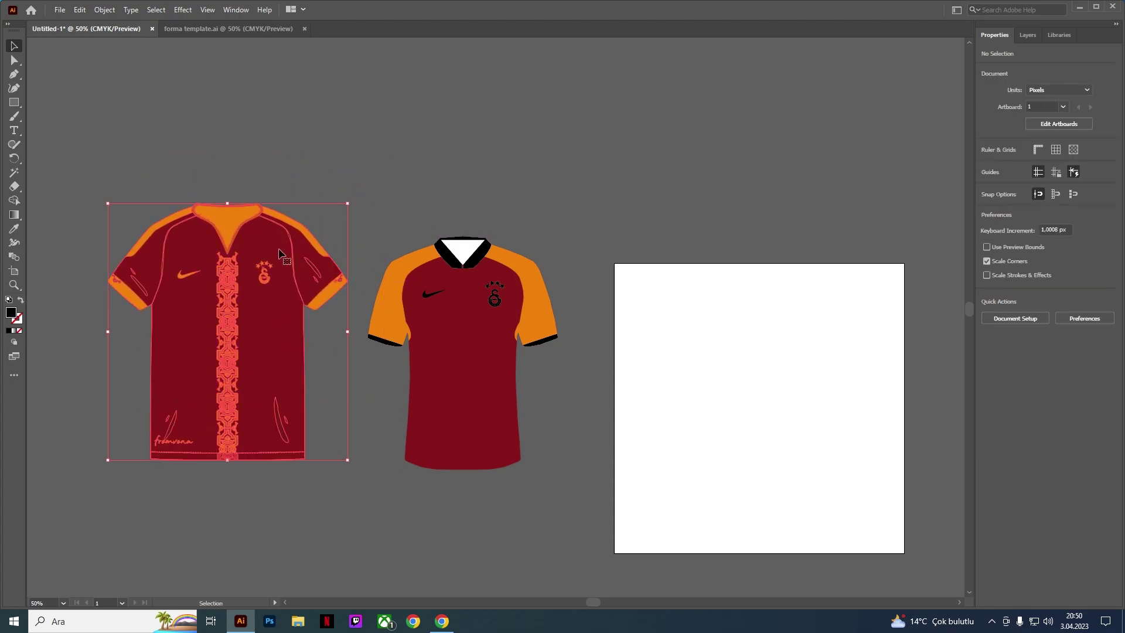
pyautogui.click(480, 184)
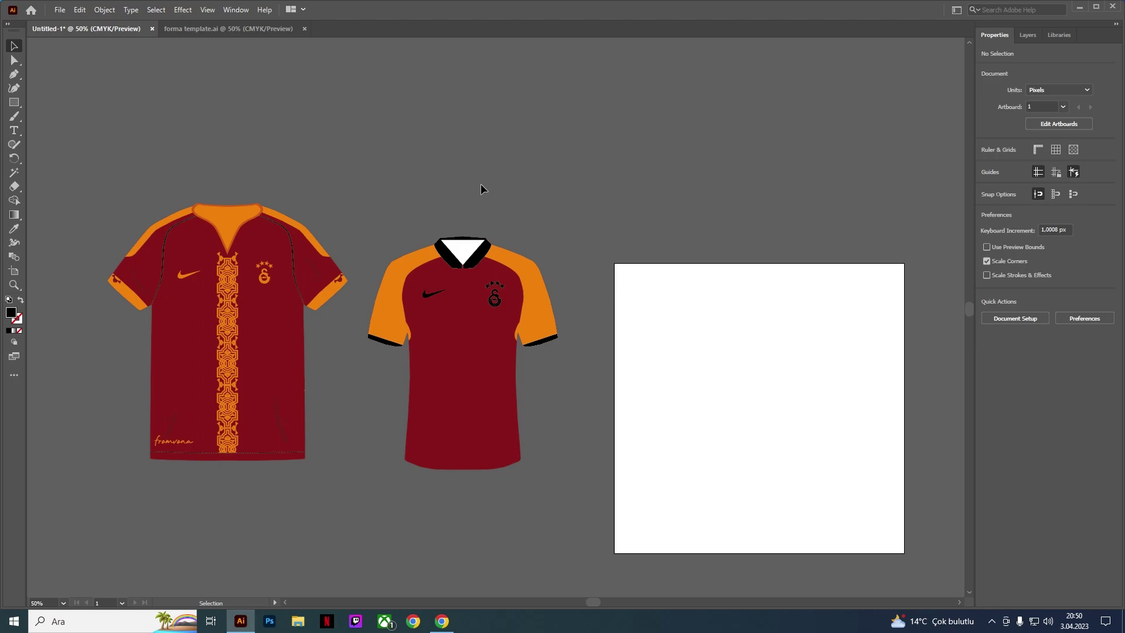
pyautogui.click(442, 621)
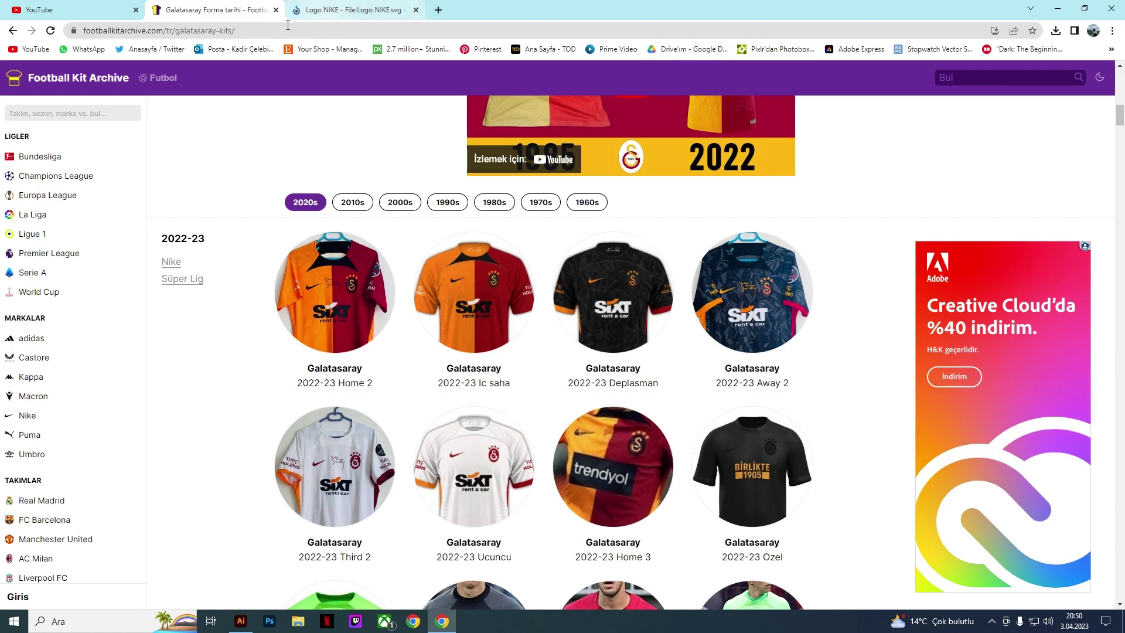
# Step: Load instagram.com in the current tab from the address-bar suggestion for 'in'
pyautogui.click(230, 32)
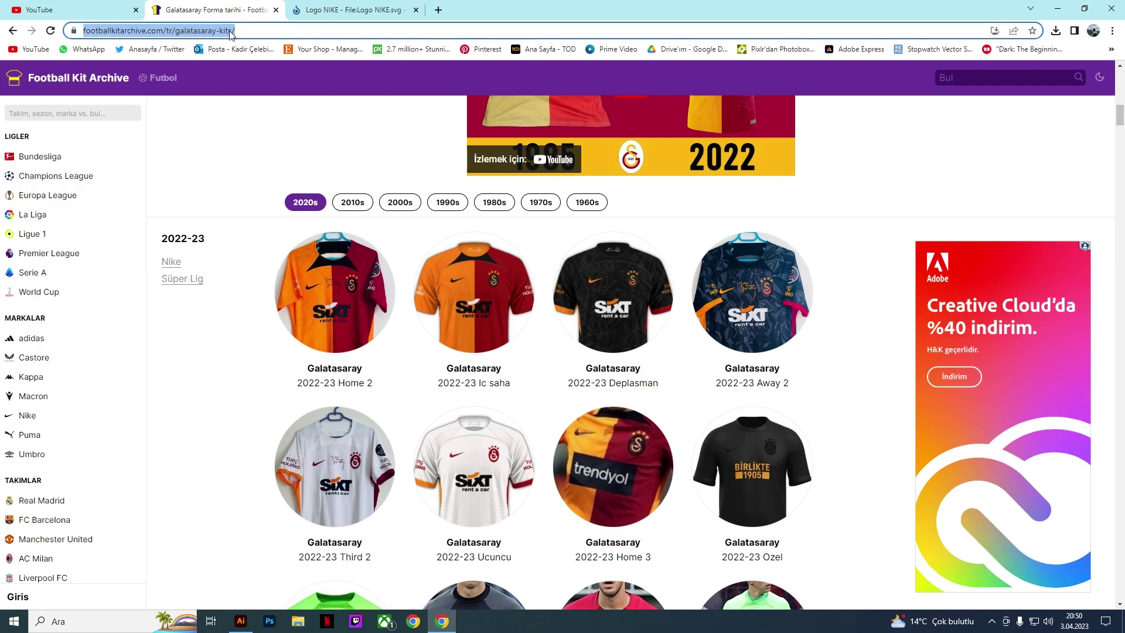
pyautogui.write('instagram.com/?hl=tr')
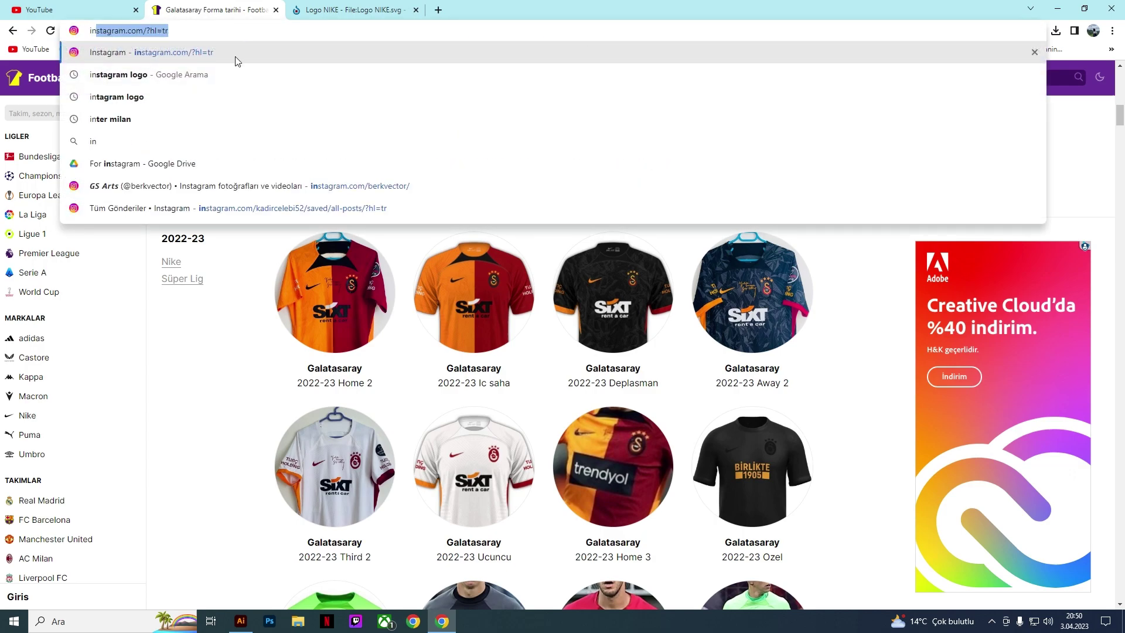
pyautogui.click(236, 57)
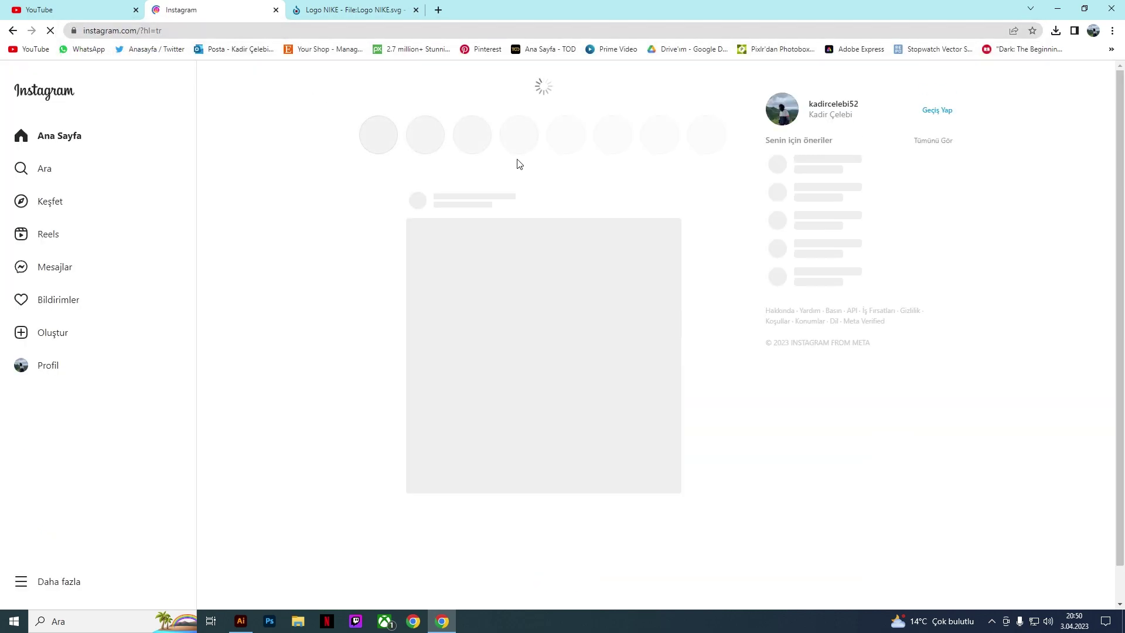
# Step: Go from your own profile to the linked jersey-illustration account
pyautogui.click(48, 372)
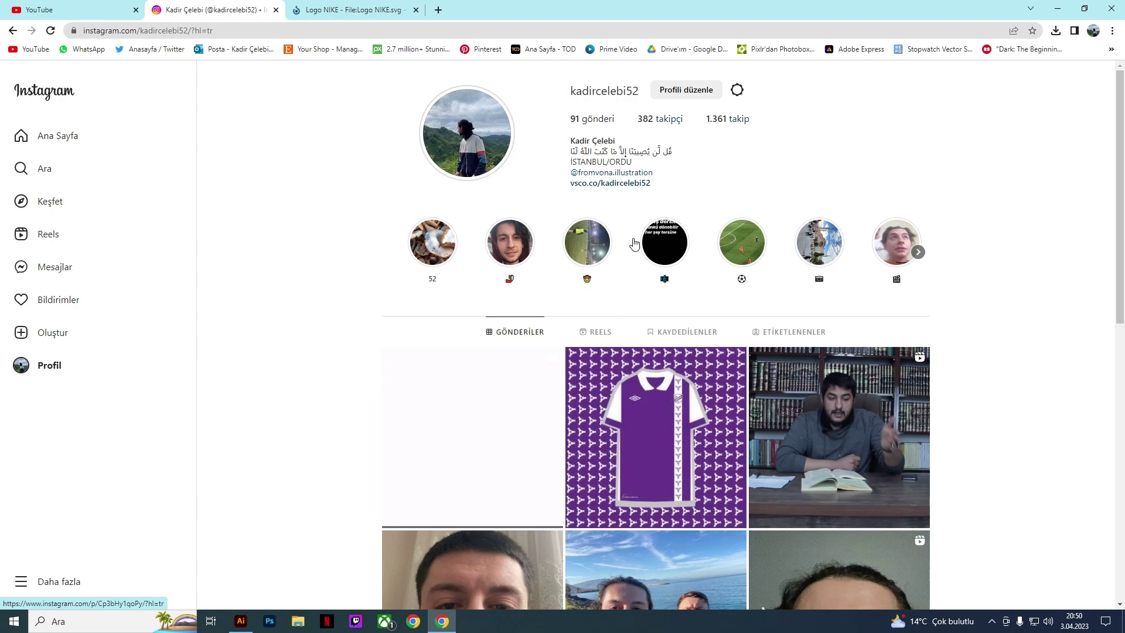
pyautogui.click(611, 173)
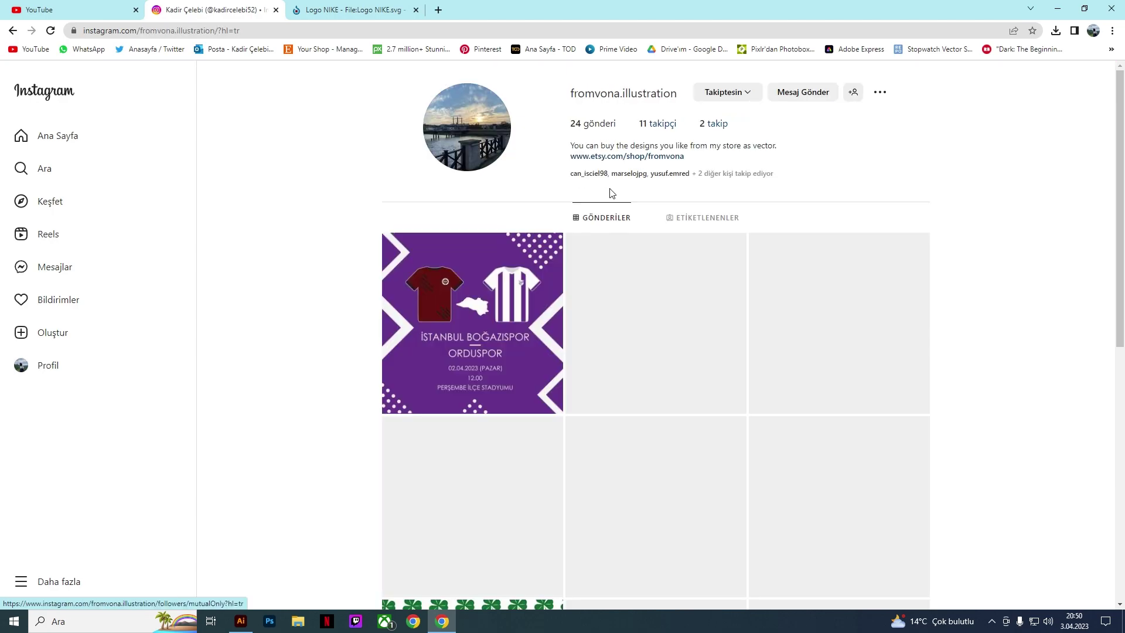
pyautogui.scroll(-3, 867, 192)
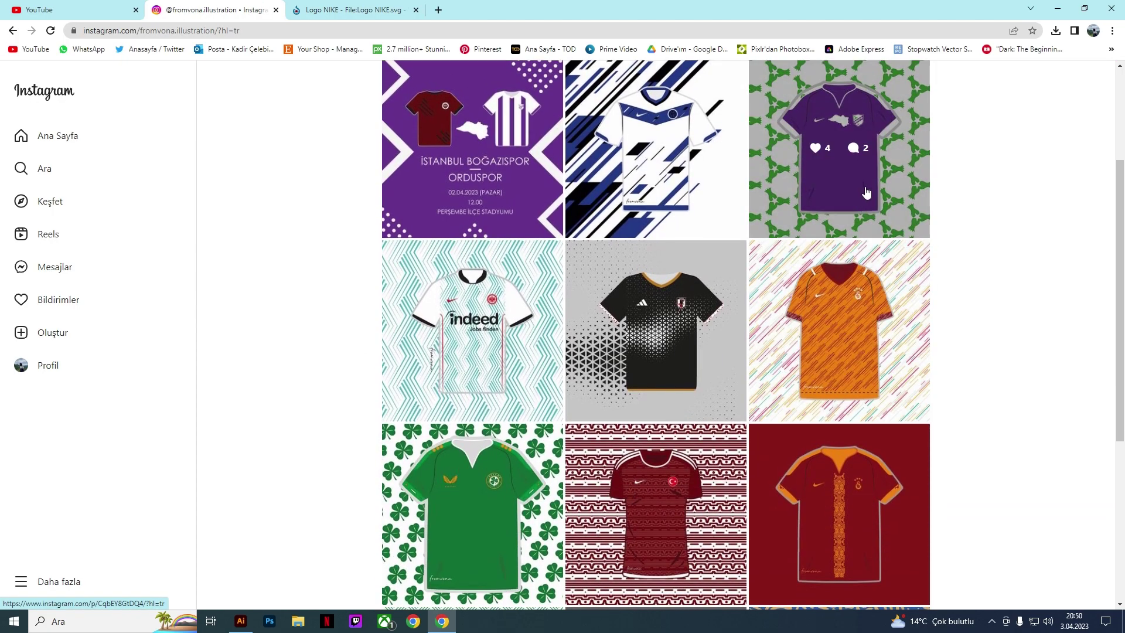
# Step: View the purple Orduspor and black Japan jersey posts
pyautogui.click(866, 192)
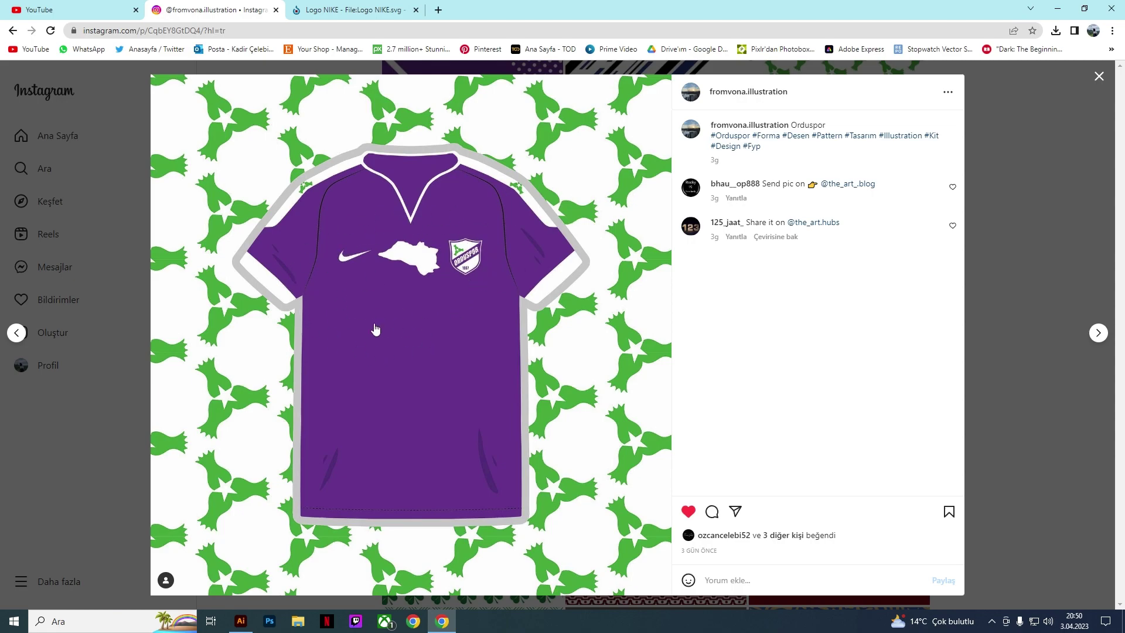
pyautogui.click(1054, 244)
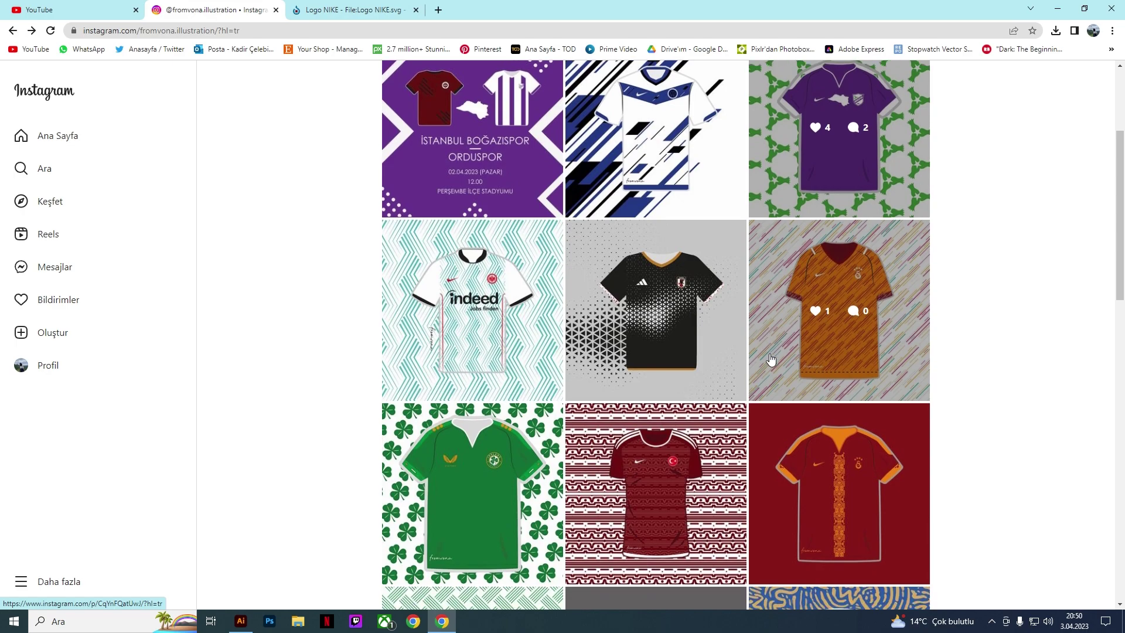
pyautogui.scroll(-2, 689, 218)
pyautogui.click(686, 243)
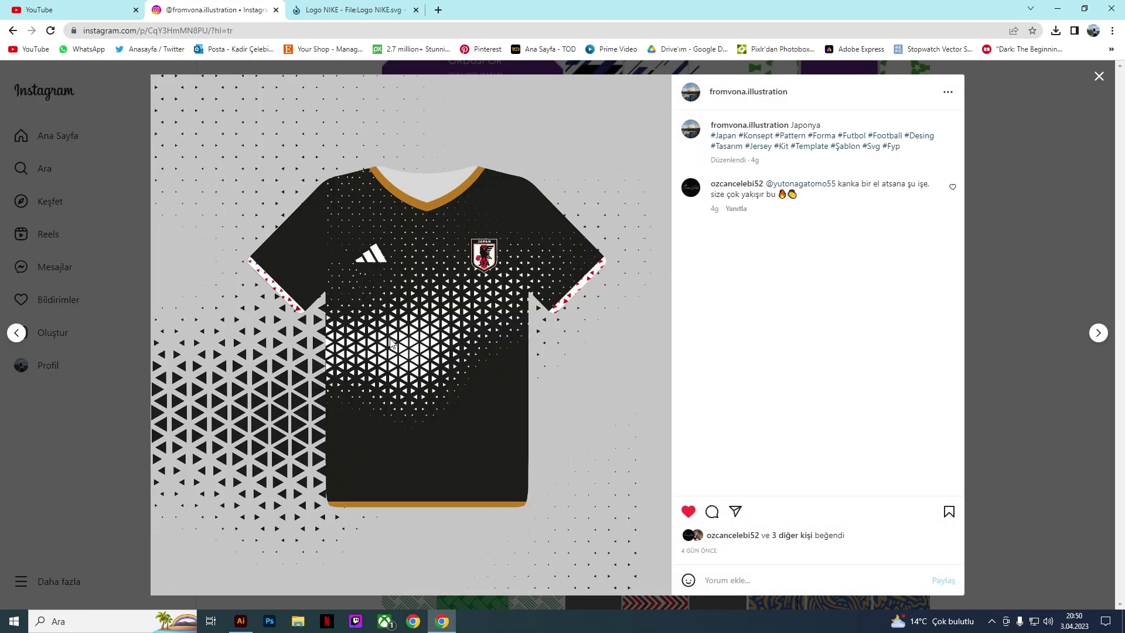
pyautogui.click(1061, 256)
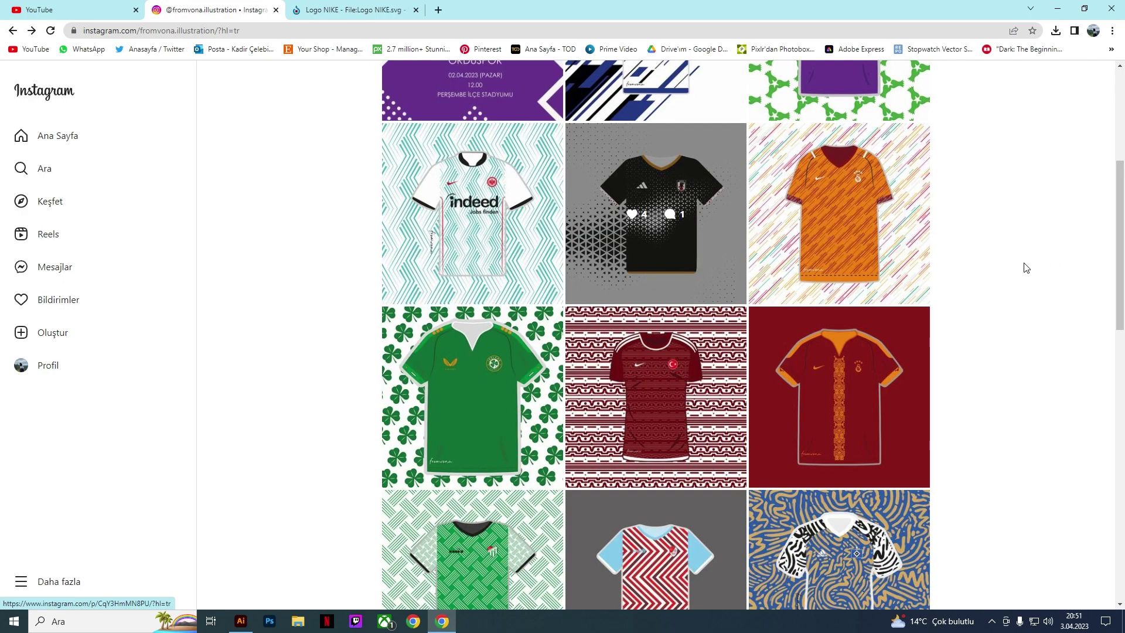
pyautogui.scroll(-5, 741, 329)
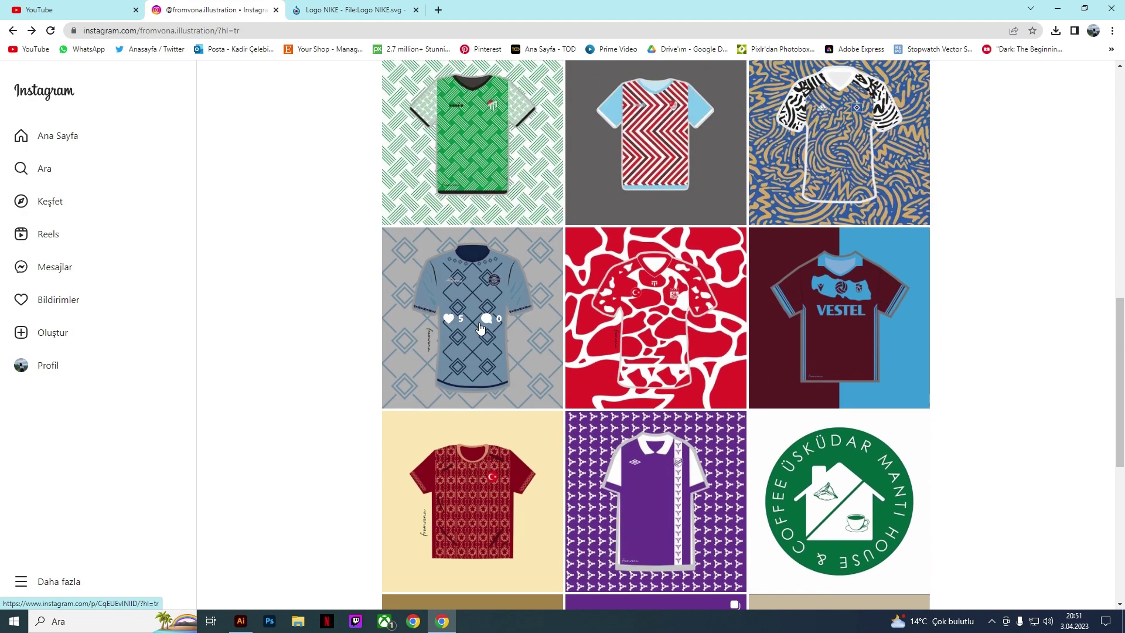
pyautogui.scroll(1, 527, 293)
# Step: View the green Bursaspor jersey post and scroll back to the top of the grid
pyautogui.click(489, 252)
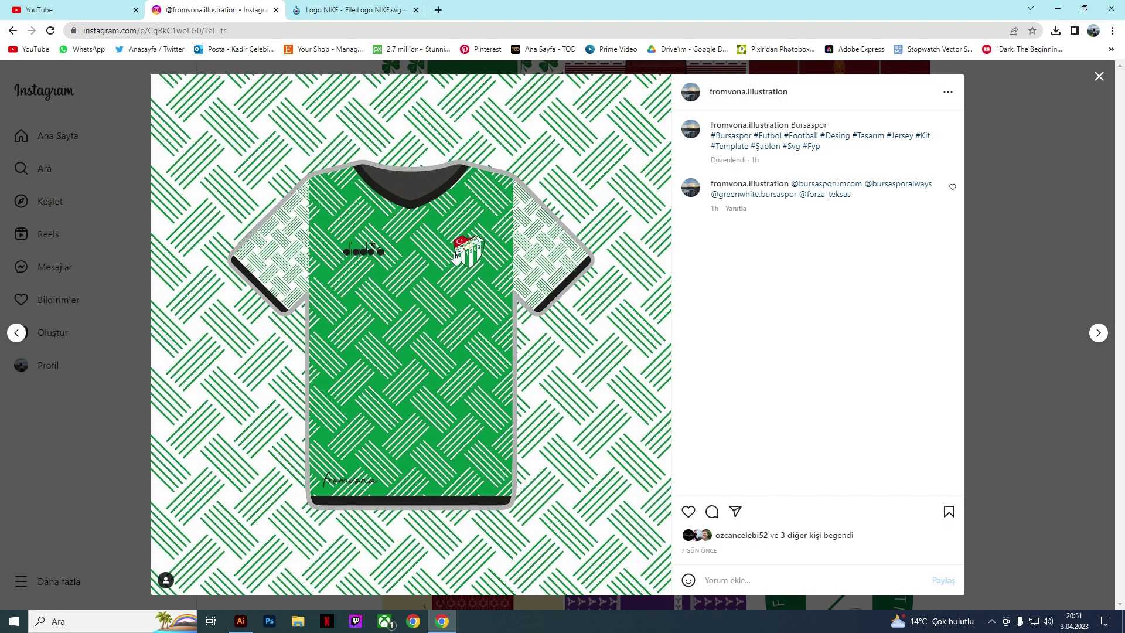
pyautogui.click(1048, 259)
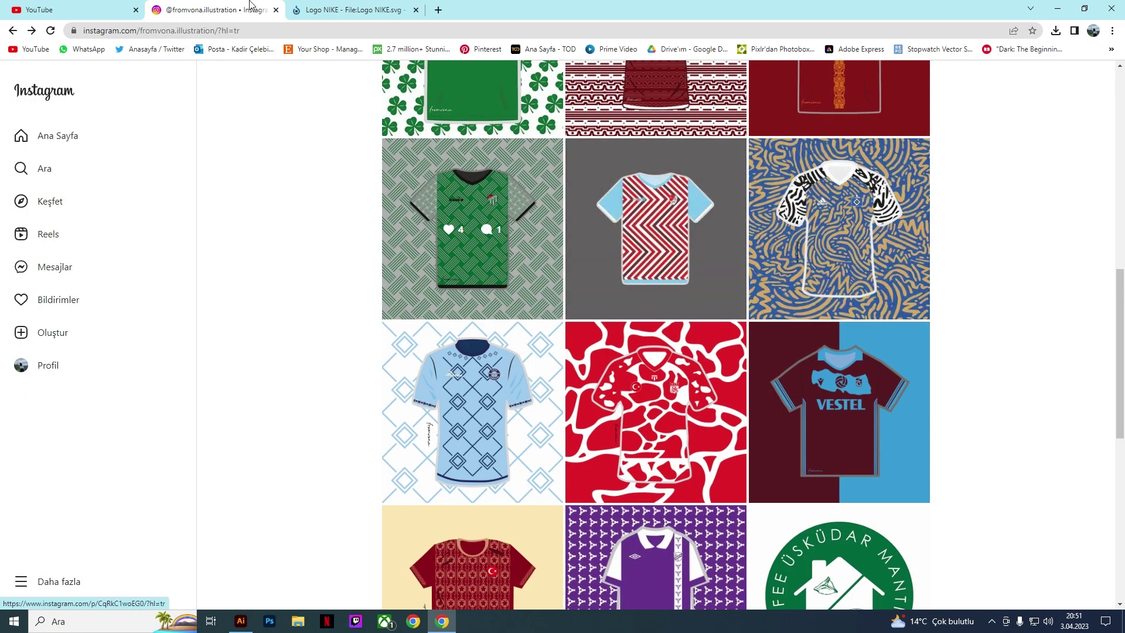
pyautogui.scroll(-4, 705, 366)
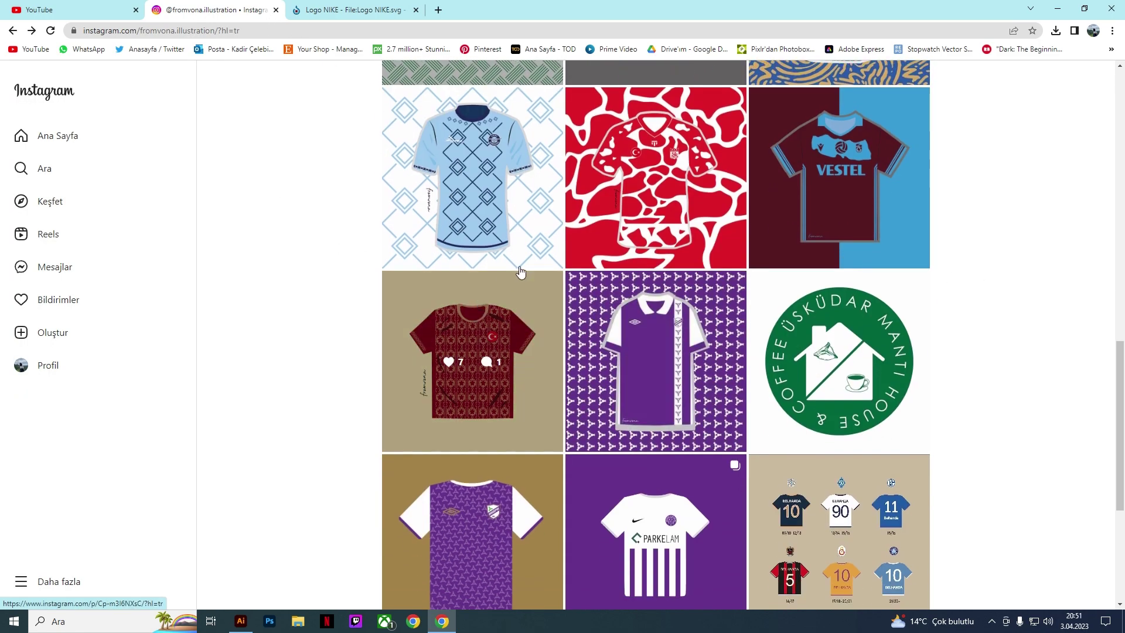
pyautogui.scroll(6, 515, 274)
pyautogui.scroll(6, 496, 273)
# Step: View the Boğazispor–Orduspor match poster post
pyautogui.scroll(3, 481, 293)
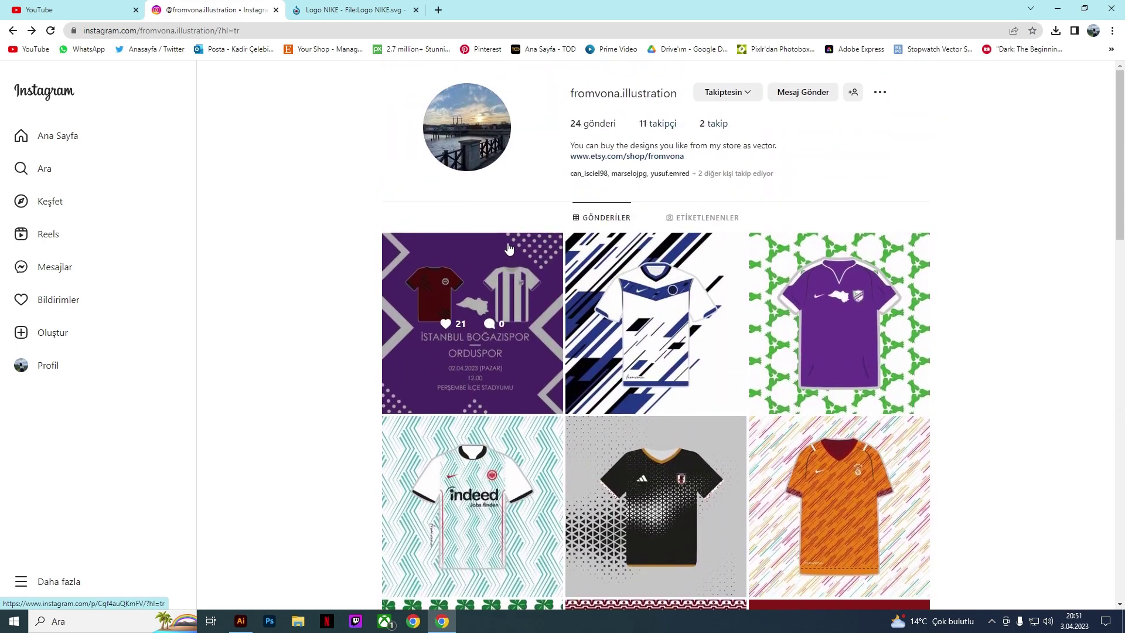
pyautogui.click(467, 327)
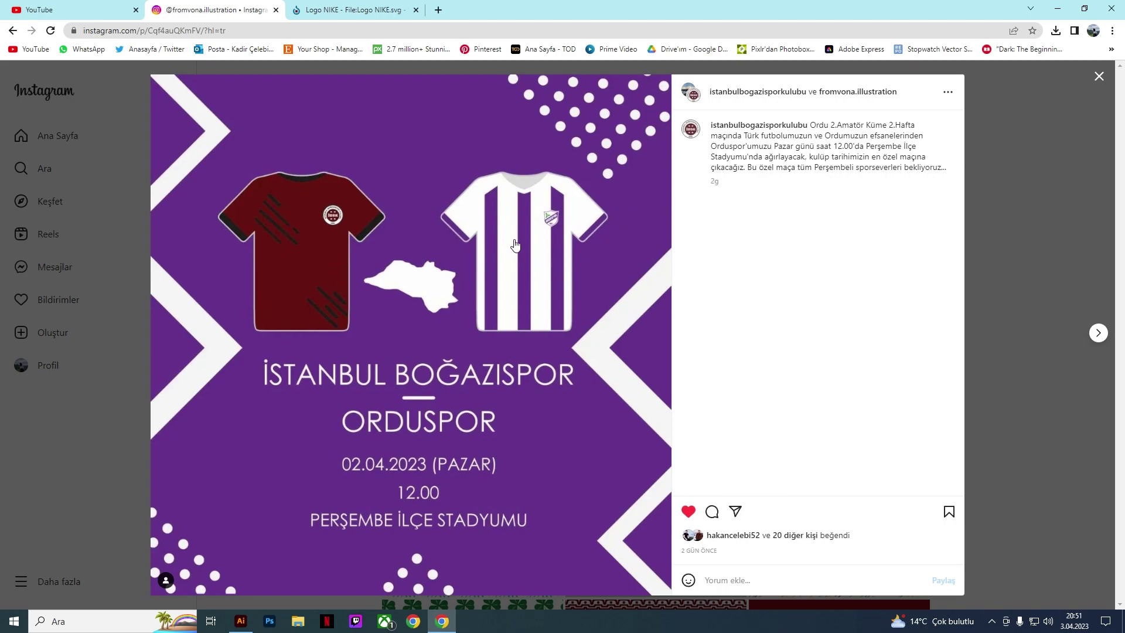
pyautogui.click(1043, 253)
# Step: View the Inter Milan jersey post, then minimize Chrome to return to Illustrator
pyautogui.click(580, 310)
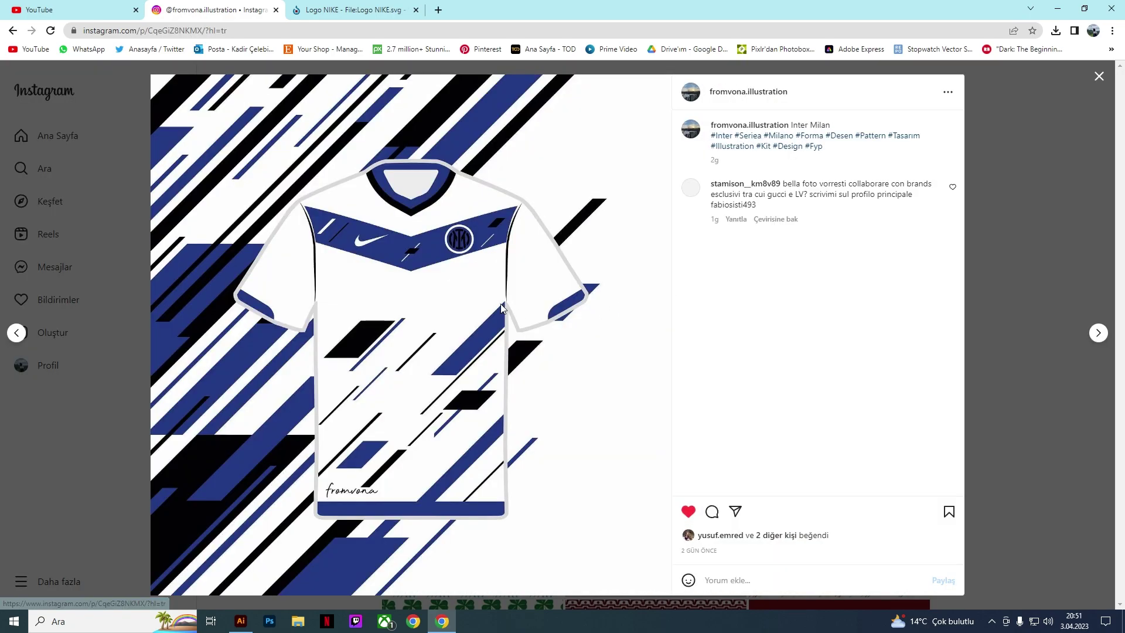
pyautogui.click(1006, 288)
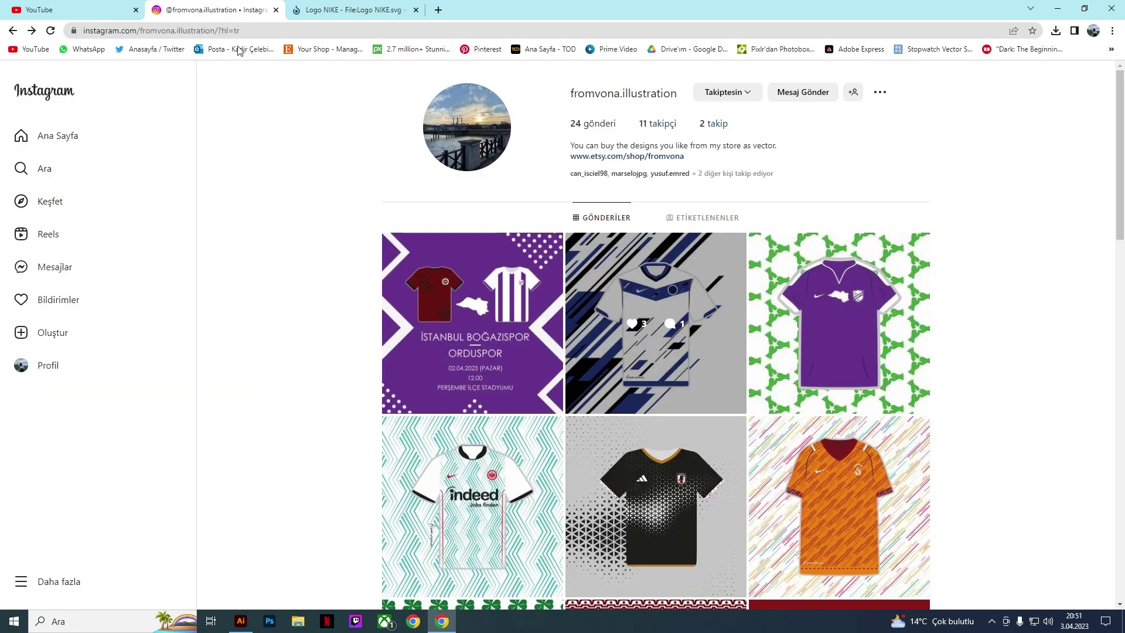
pyautogui.click(41, 12)
pyautogui.click(1058, 8)
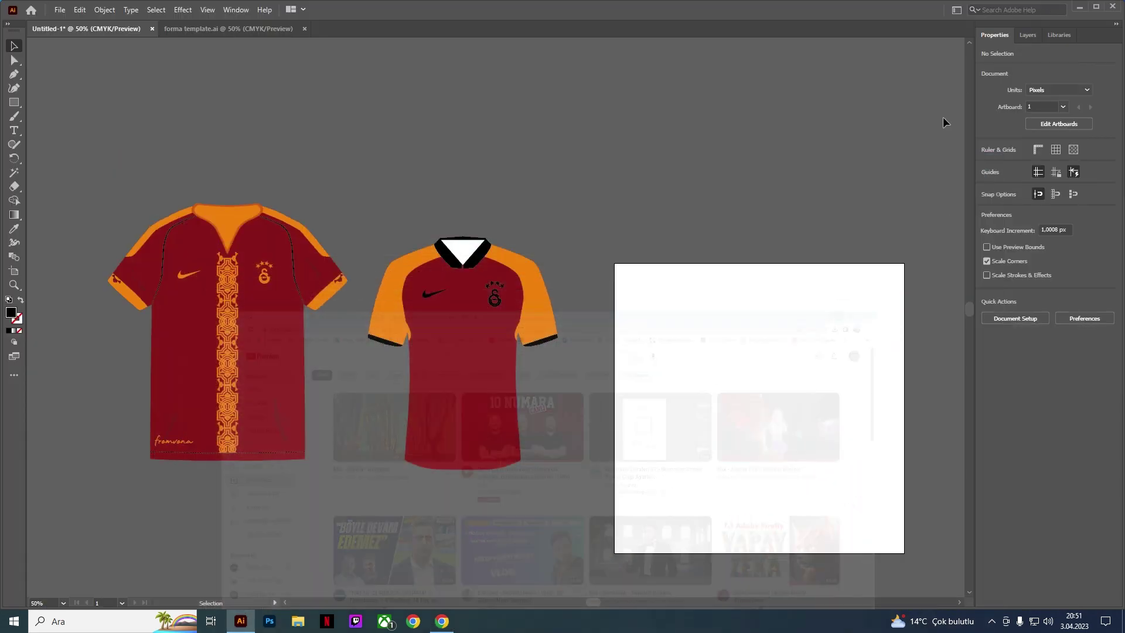